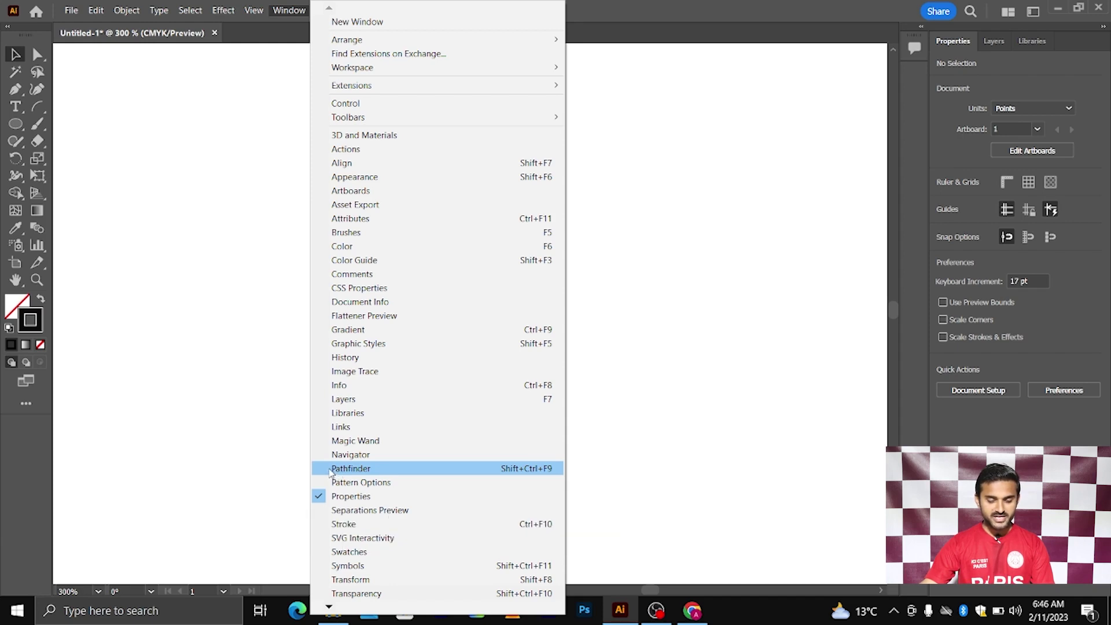
# - Open the Pathfinder panel, move it clear of the drawing area, and close the floating Align panel
pyautogui.click(350, 469)
pyautogui.moveTo(193, 490); pyautogui.dragTo(499, 163)
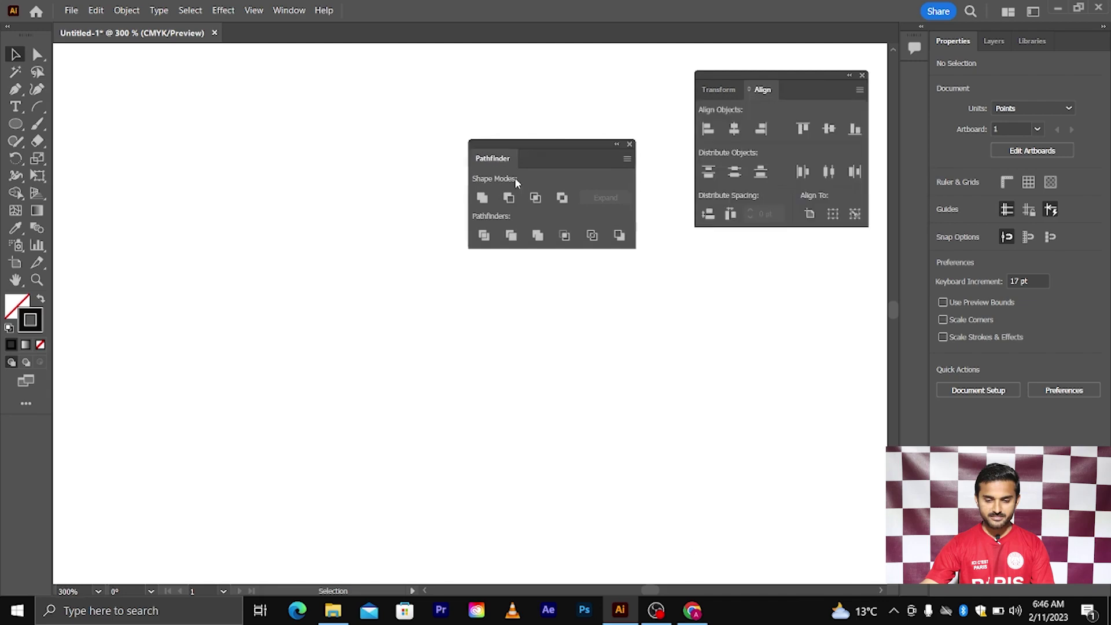
pyautogui.click(862, 75)
pyautogui.moveTo(589, 141); pyautogui.dragTo(826, 51)
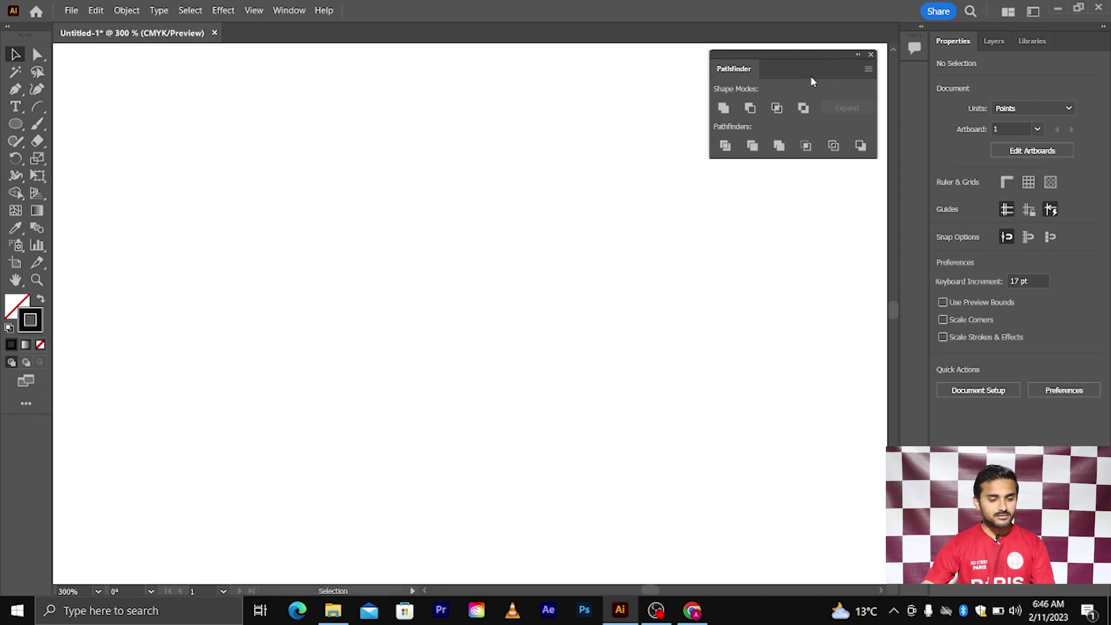
# - Draw a circle about 42 pt in diameter in the upper part of the artboard with the Ellipse tool
pyautogui.click(19, 125)
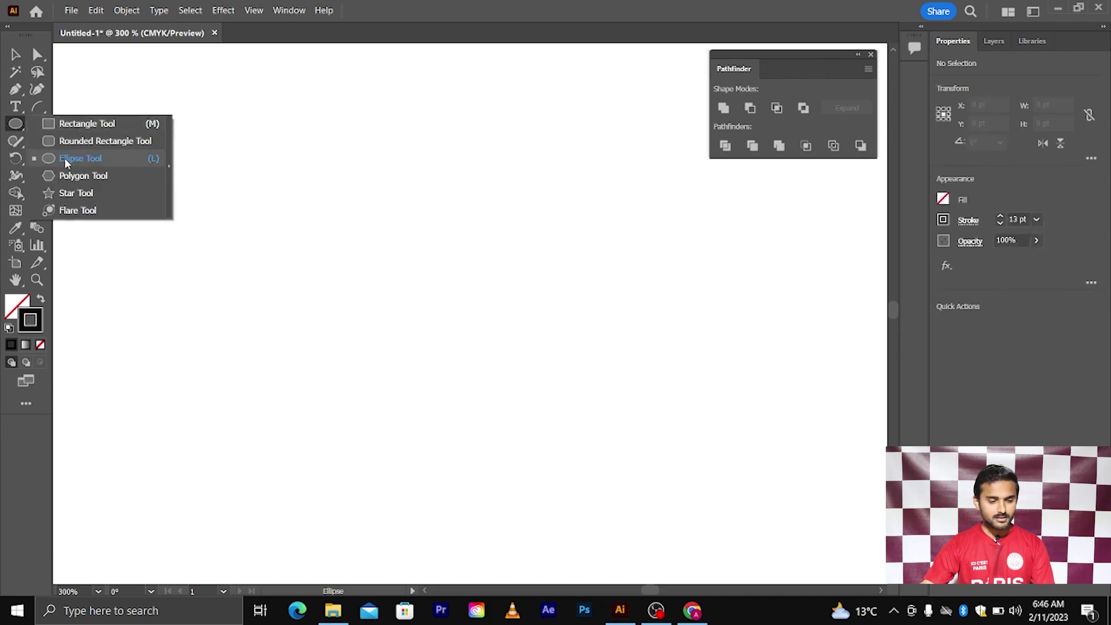
pyautogui.click(80, 158)
pyautogui.moveTo(269, 203); pyautogui.dragTo(349, 276)
pyautogui.click(14, 52)
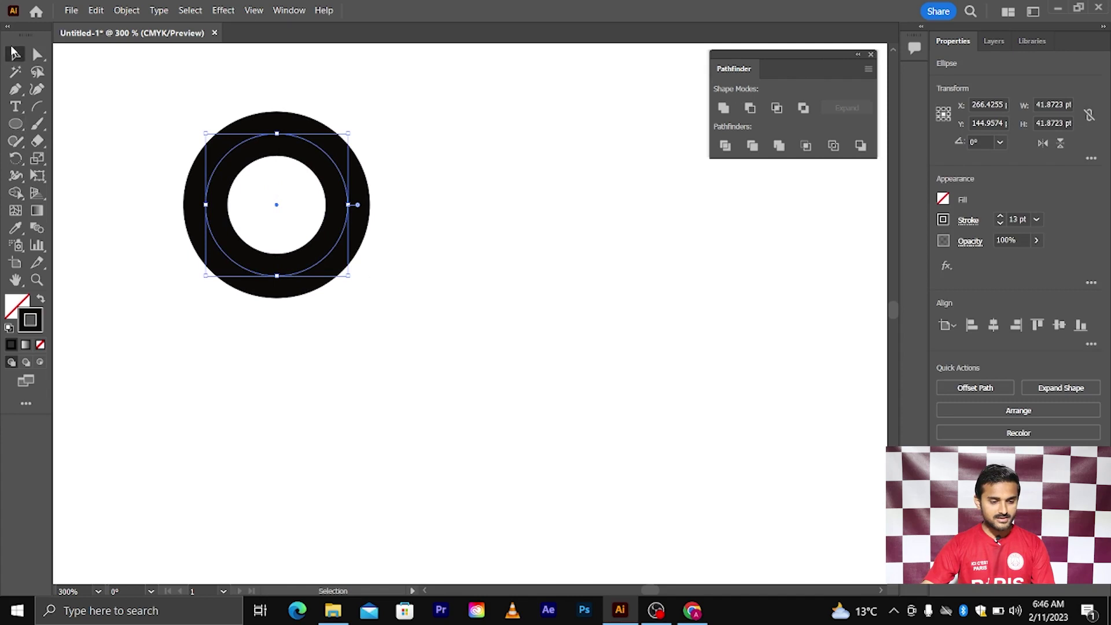
# - Swap the circle's stroke and fill, and give it the dark blue fill swatch with no stroke
pyautogui.click(40, 299)
pyautogui.click(22, 306)
pyautogui.click(166, 305)
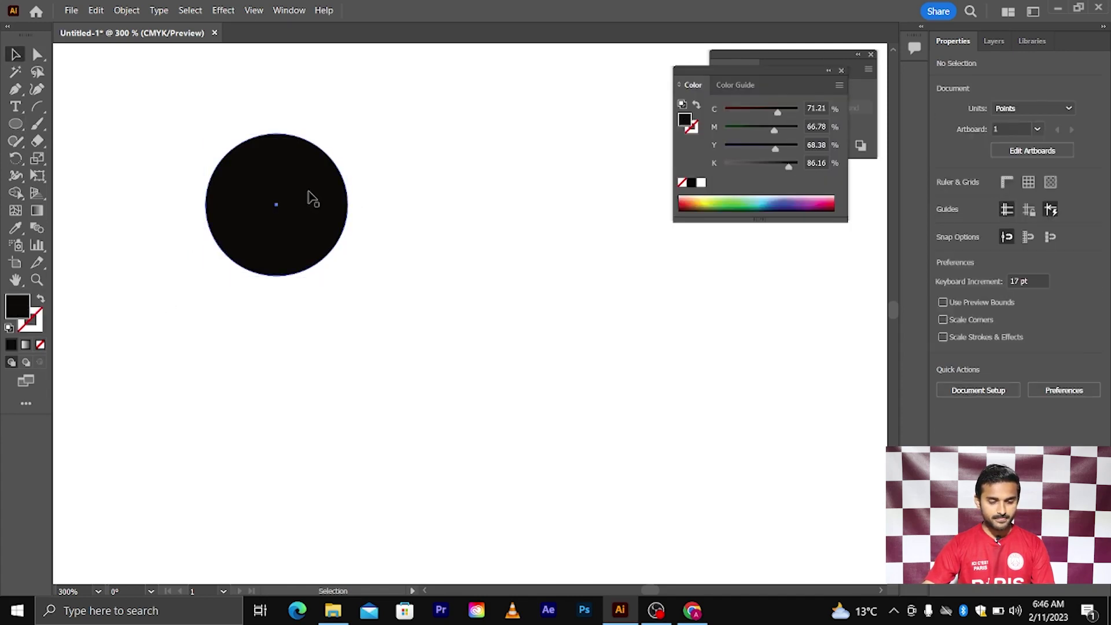
pyautogui.click(310, 193)
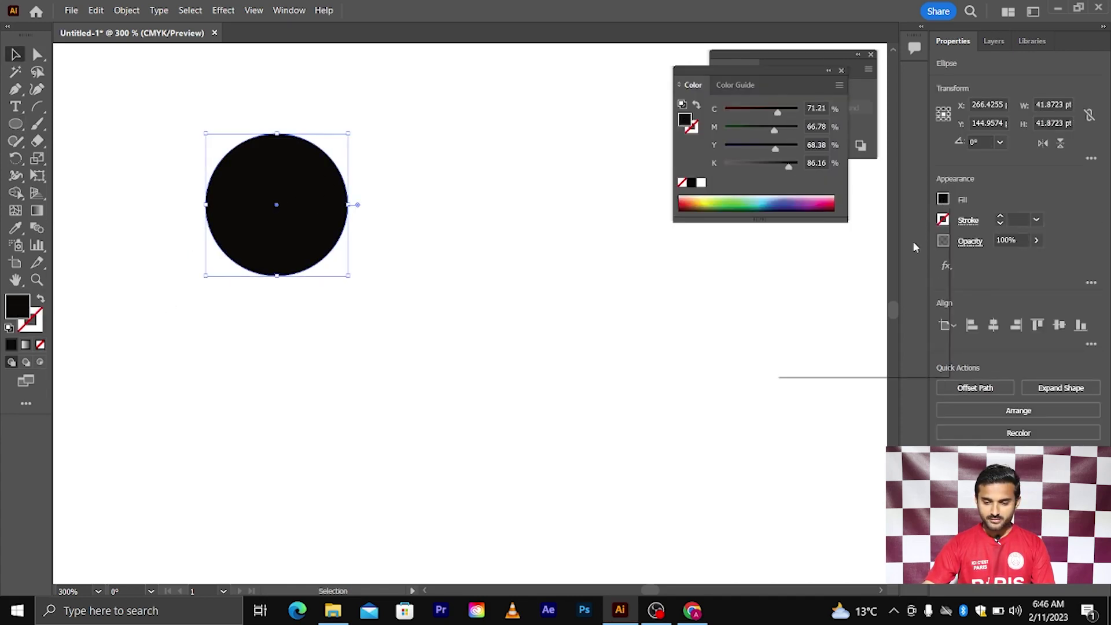
pyautogui.click(943, 199)
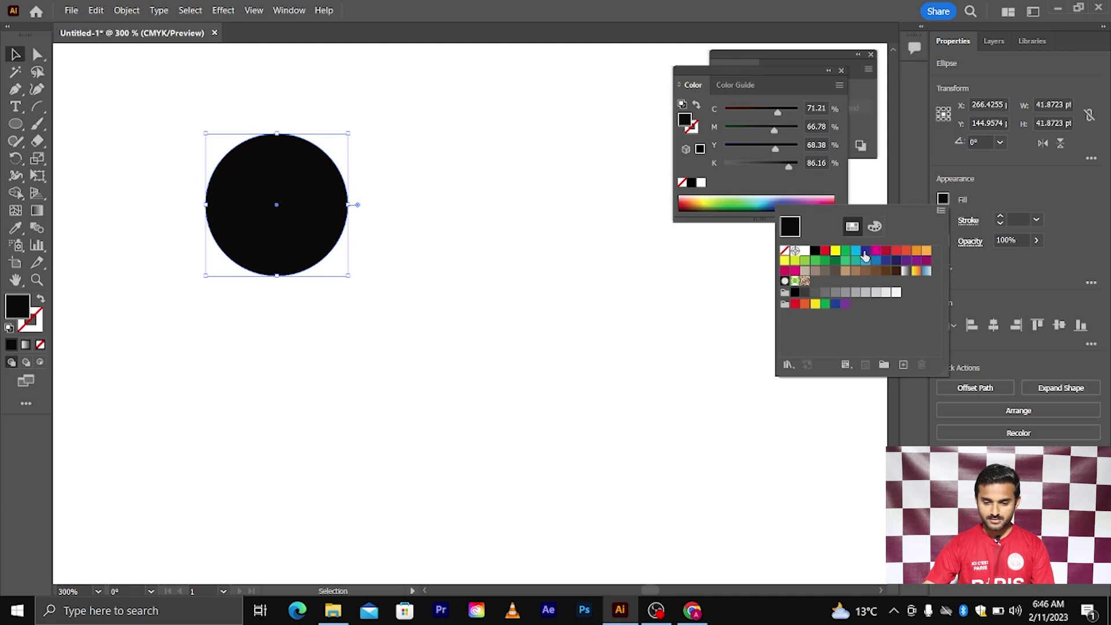
pyautogui.click(866, 252)
pyautogui.click(550, 266)
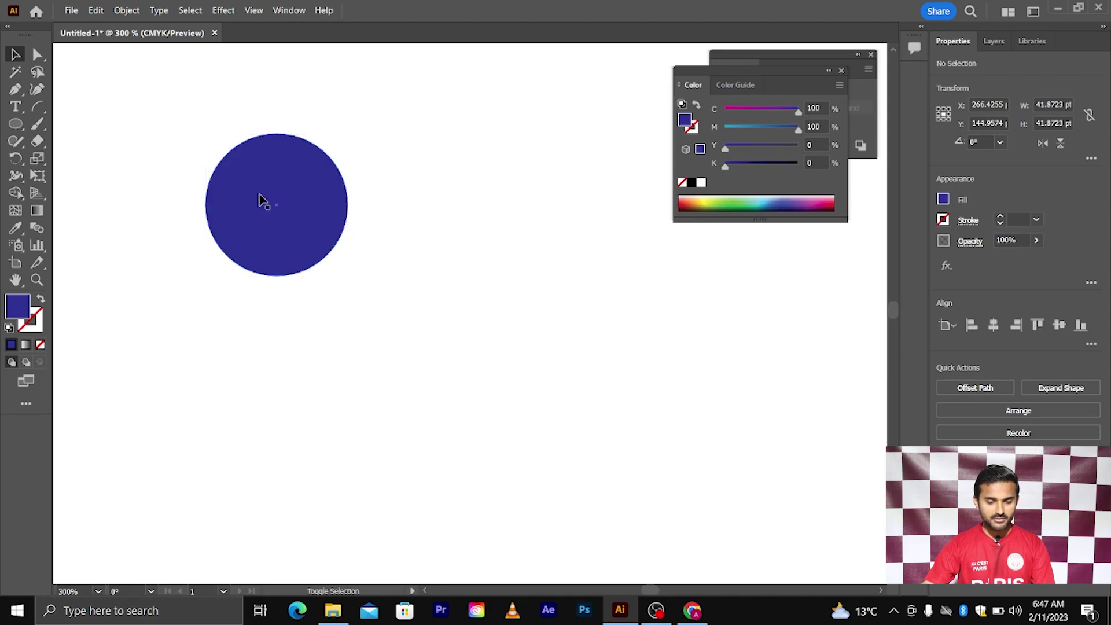
# - Duplicate the blue circle about 20 pt to its right so the two overlap, and fill the copy with bright green
pyautogui.moveTo(231, 198); pyautogui.dragTo(301, 198)
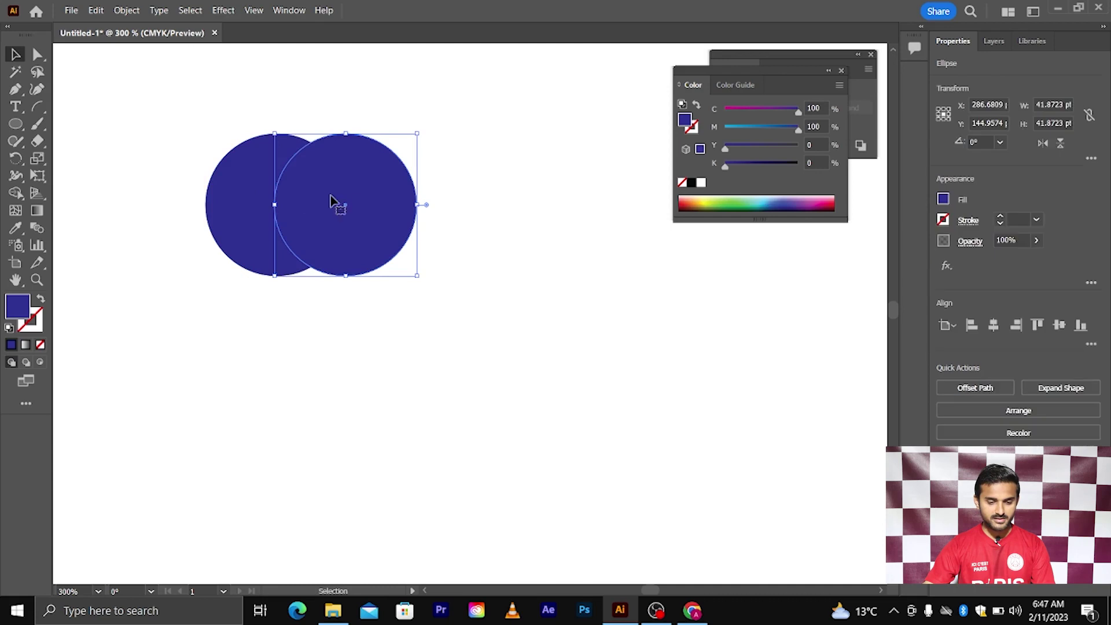
pyautogui.click(740, 203)
pyautogui.moveTo(743, 72); pyautogui.dragTo(923, 336)
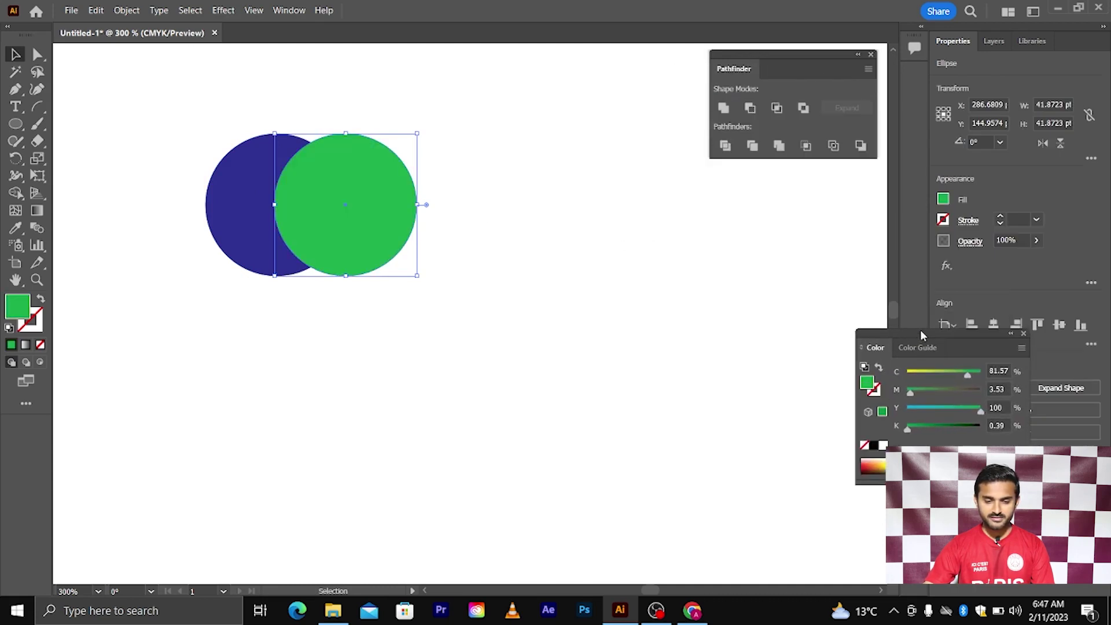
pyautogui.press('a')
pyautogui.hscroll(-1, 464, 253)
pyautogui.scroll(1, 430, 279)
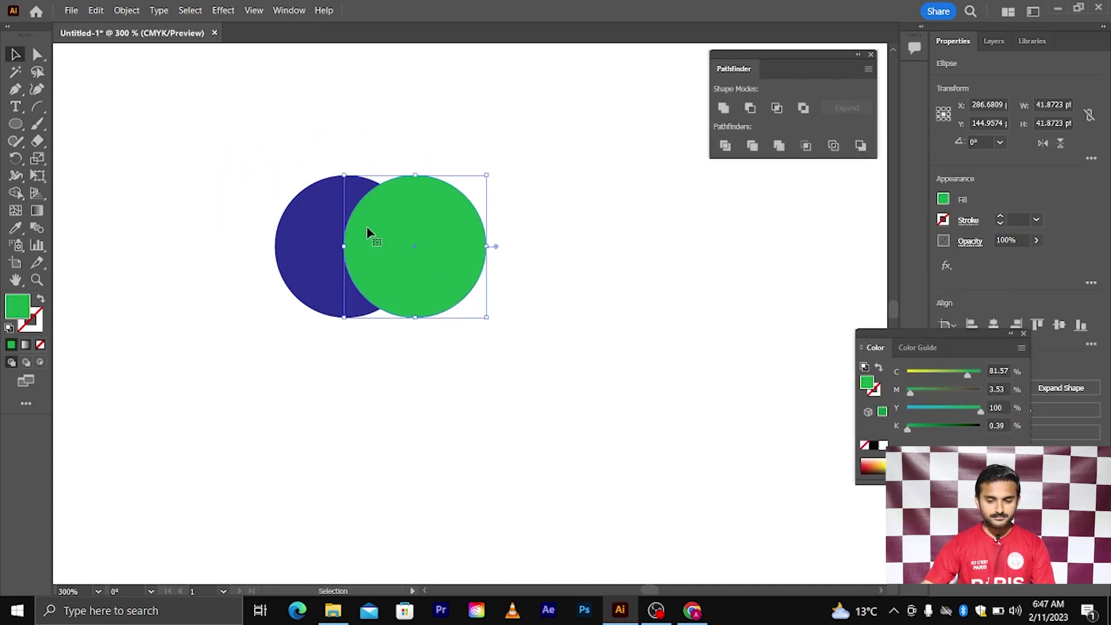
pyautogui.click(277, 143)
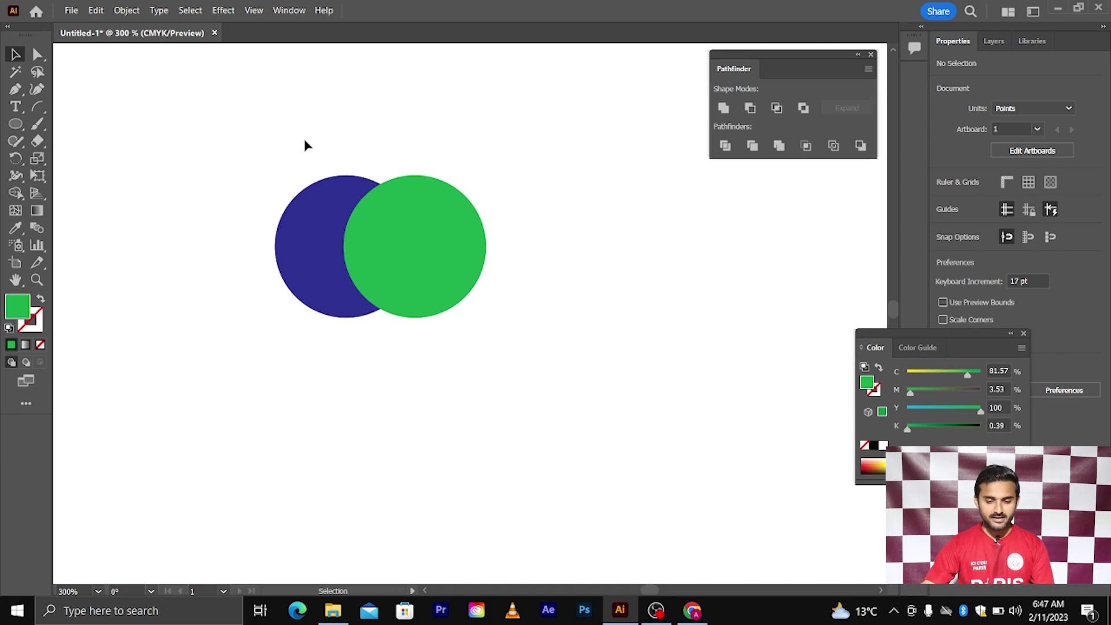
# - Duplicate the overlapping blue and green circles as a spare pair to the lower left of the originals
pyautogui.moveTo(728, 54); pyautogui.dragTo(718, 63)
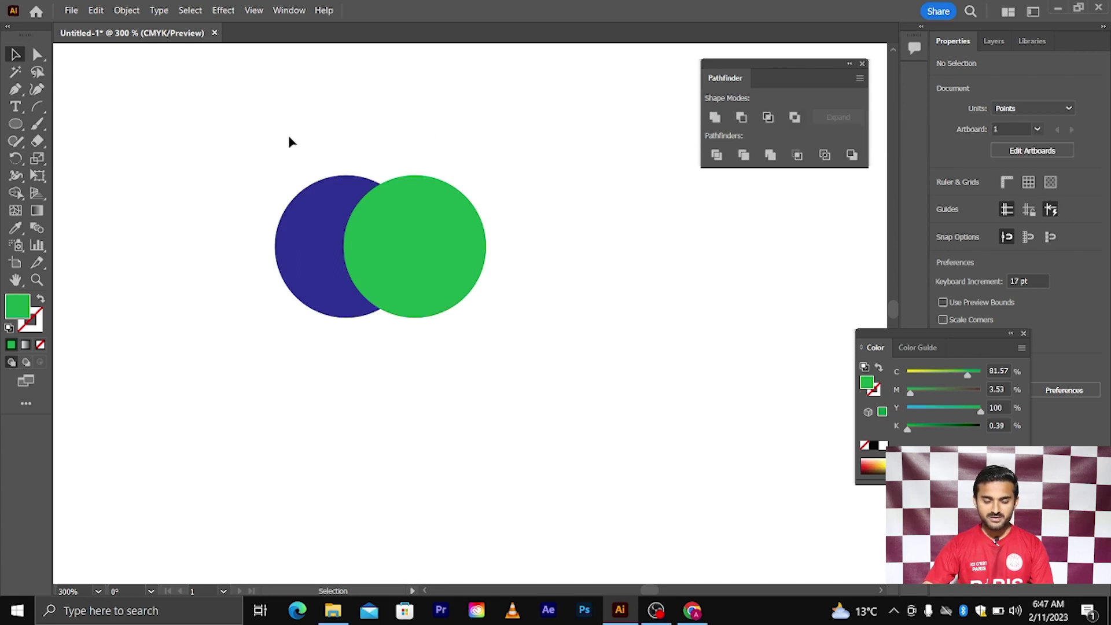
pyautogui.moveTo(229, 156); pyautogui.dragTo(496, 322)
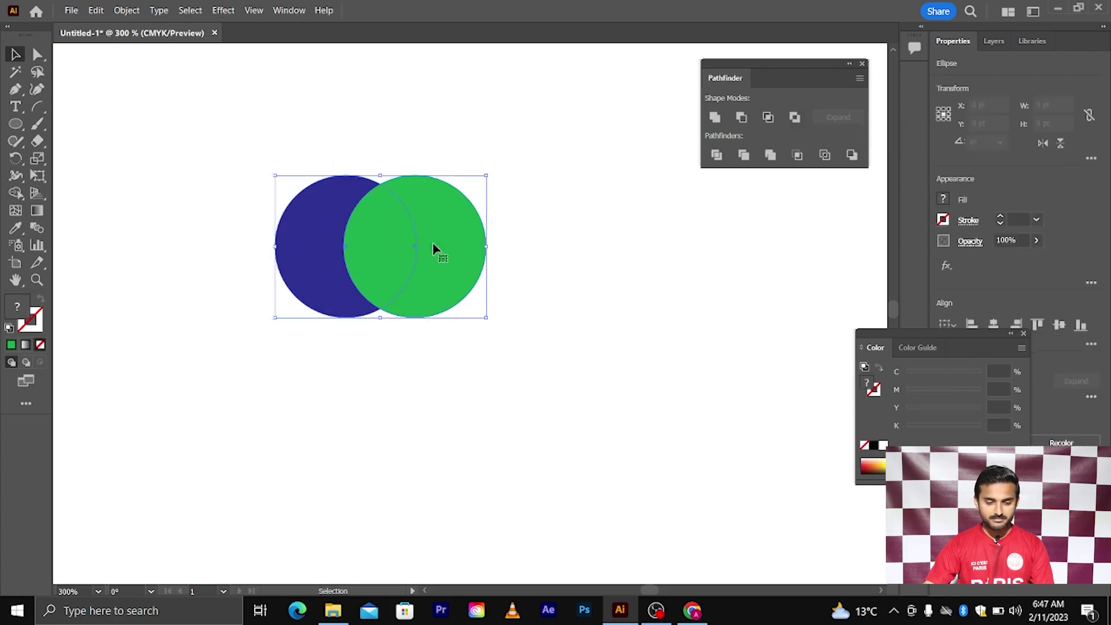
pyautogui.moveTo(423, 233); pyautogui.dragTo(173, 467)
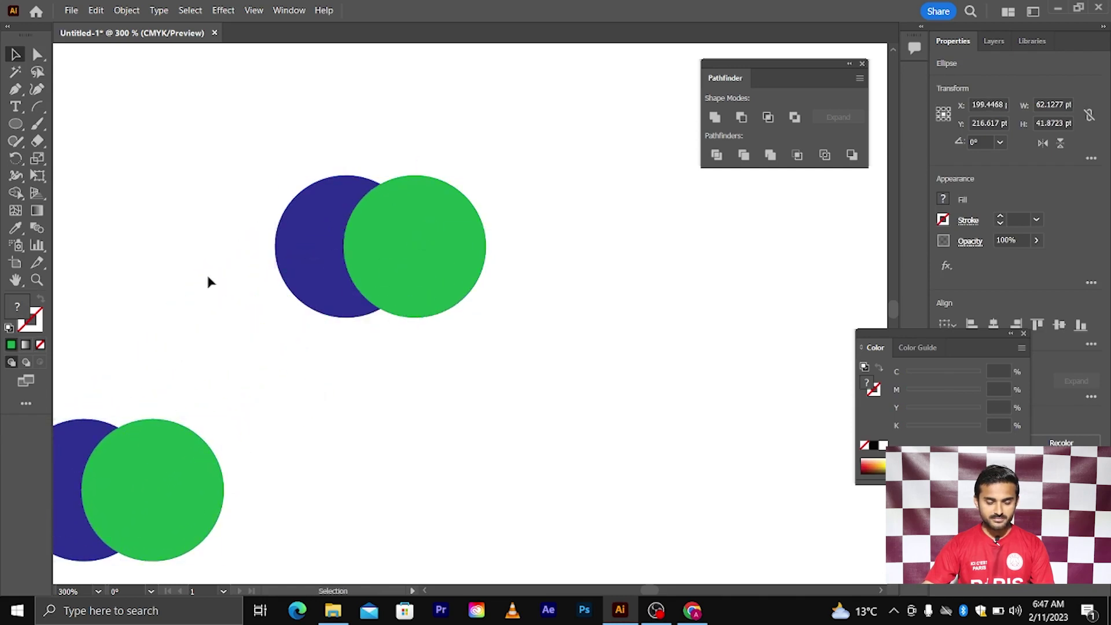
# - Merge the original blue and green circles into one shape with the Shape Builder tool, and undo the merge
pyautogui.click(243, 186)
pyautogui.moveTo(248, 167); pyautogui.dragTo(516, 305)
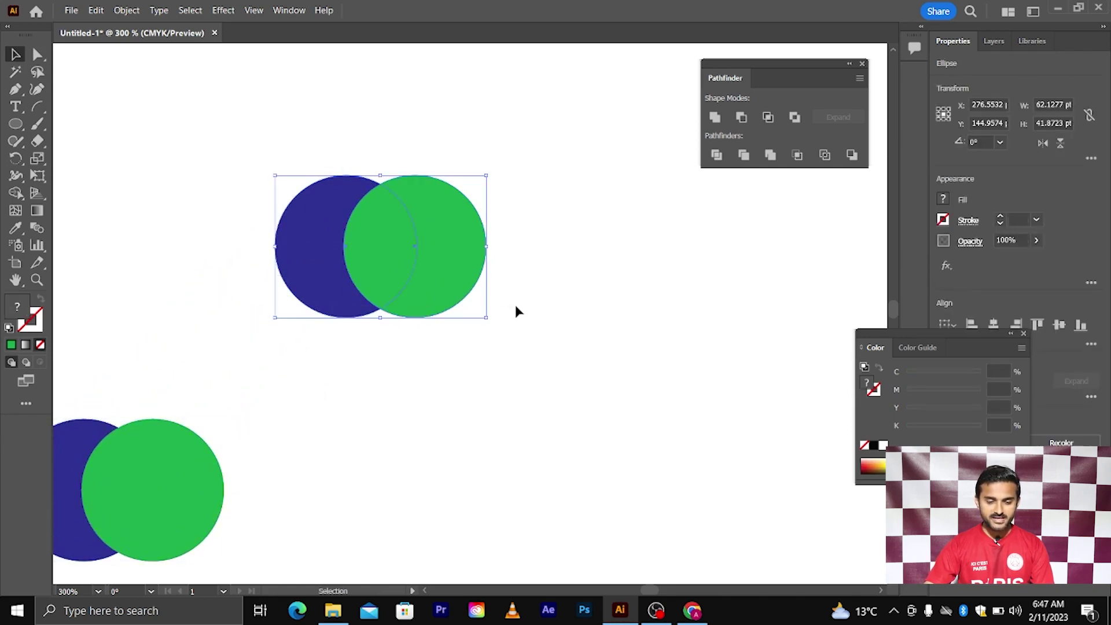
pyautogui.scroll(1, 340, 260)
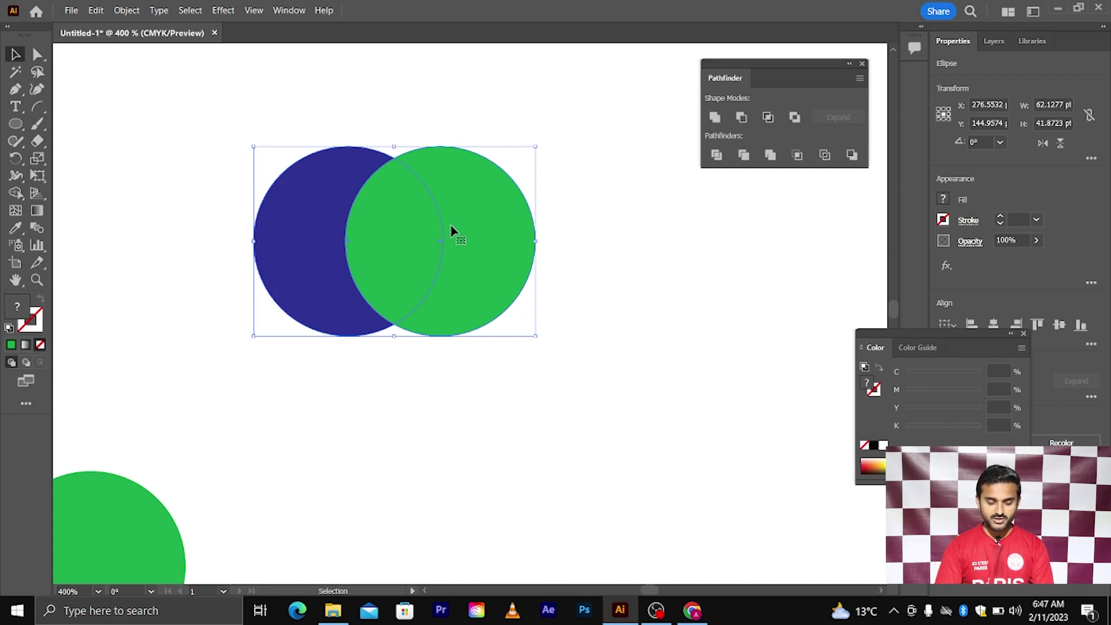
pyautogui.hotkey('shift', 'm')
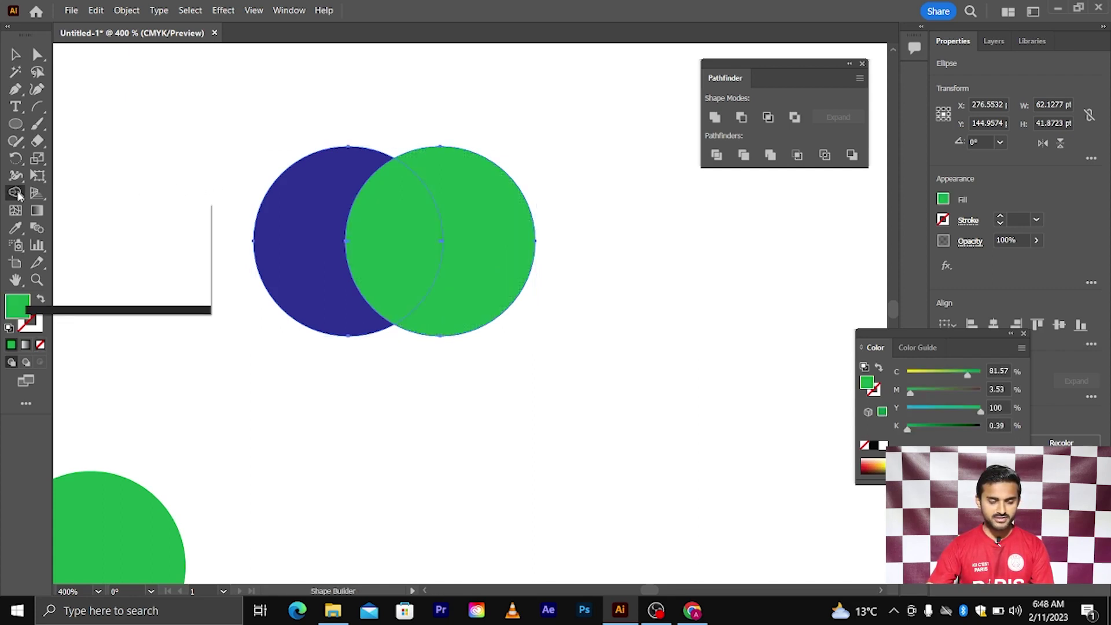
pyautogui.moveTo(305, 245); pyautogui.dragTo(486, 230)
pyautogui.press('ctrl')
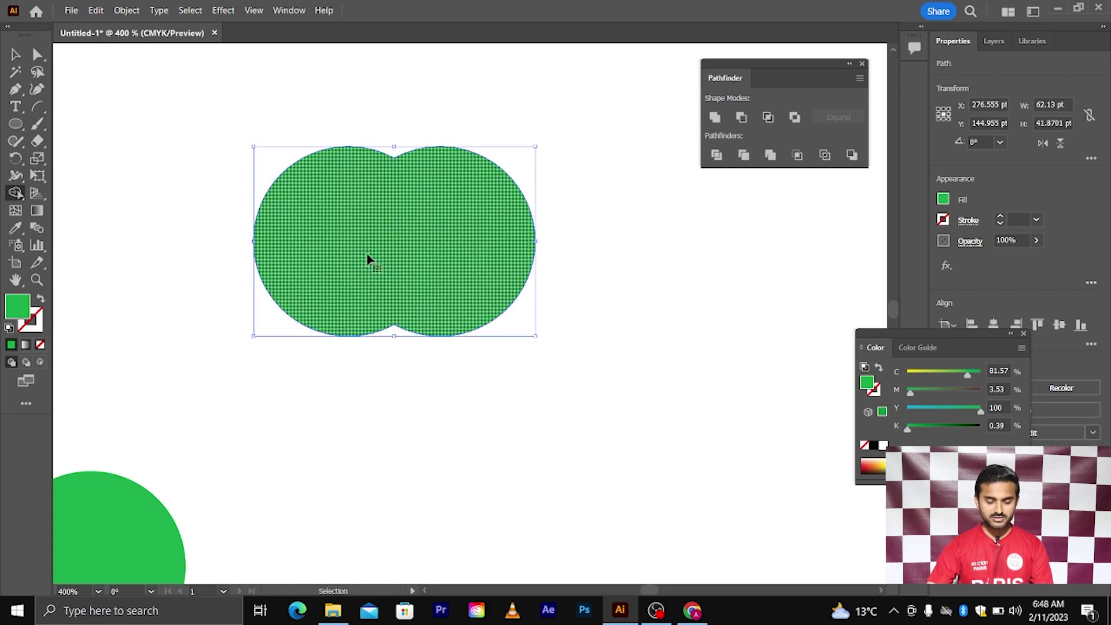
pyautogui.hotkey('ctrl', 'z')
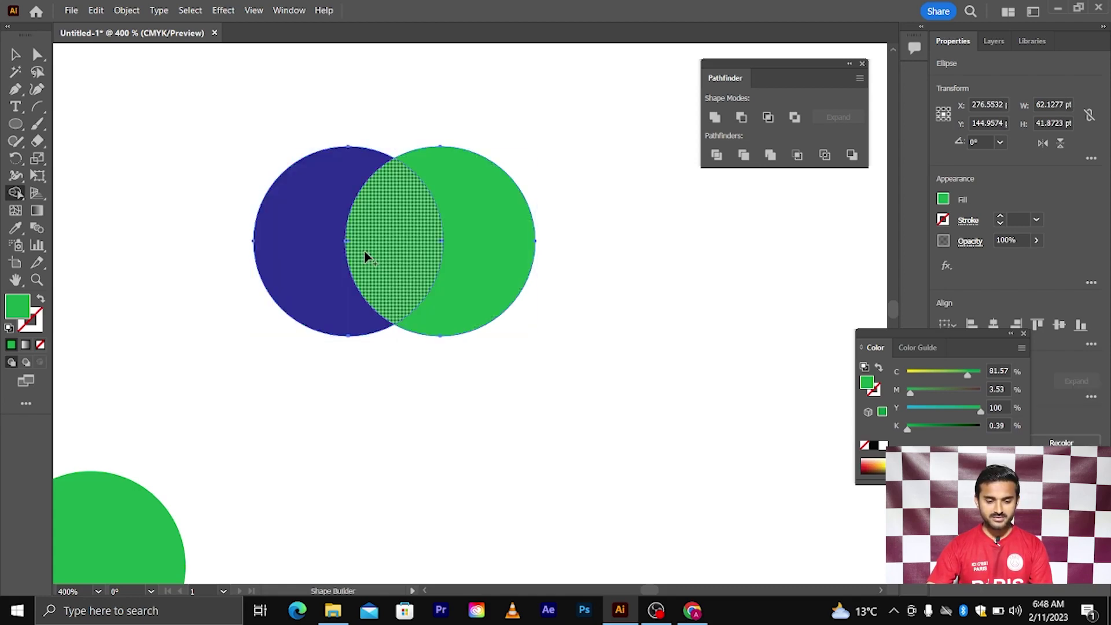
pyautogui.press('v')
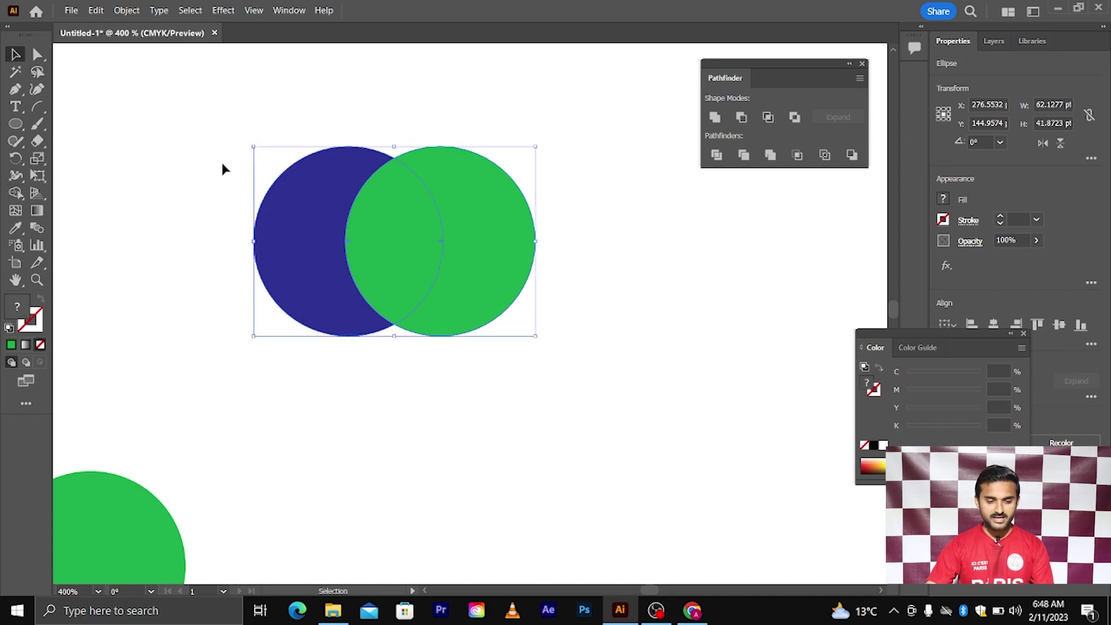
# - Combine the two circles with the Pathfinder's Unite mode, shift the merged shape, and undo back to separate circles
pyautogui.click(714, 117)
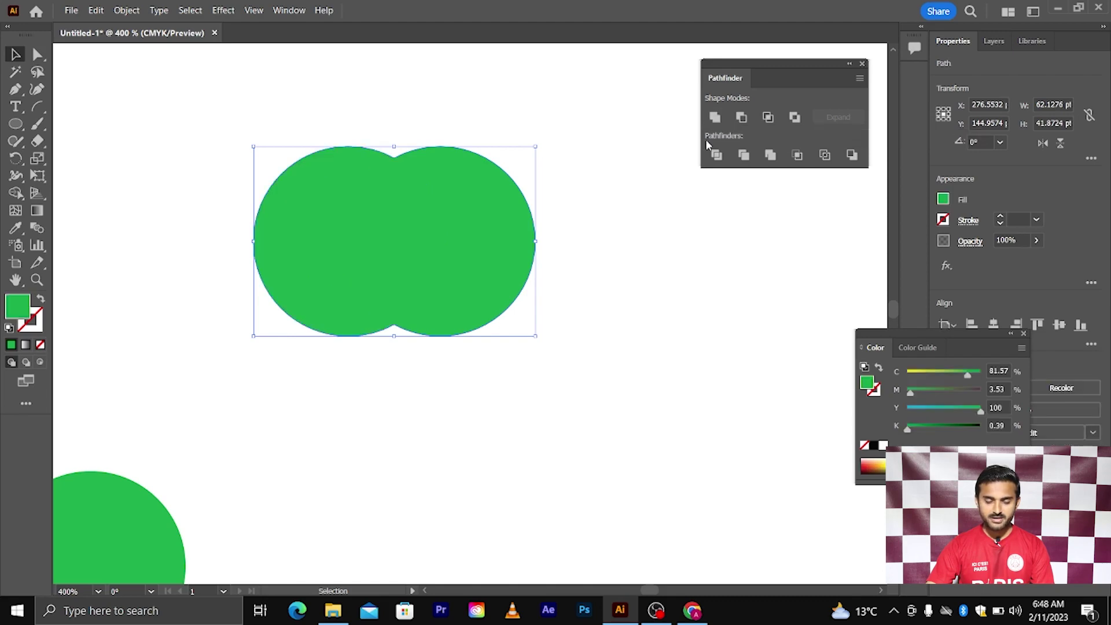
pyautogui.moveTo(494, 218)
pyautogui.mouseDown()
pyautogui.moveTo(524, 221)
pyautogui.moveTo(480, 232)
pyautogui.mouseUp()
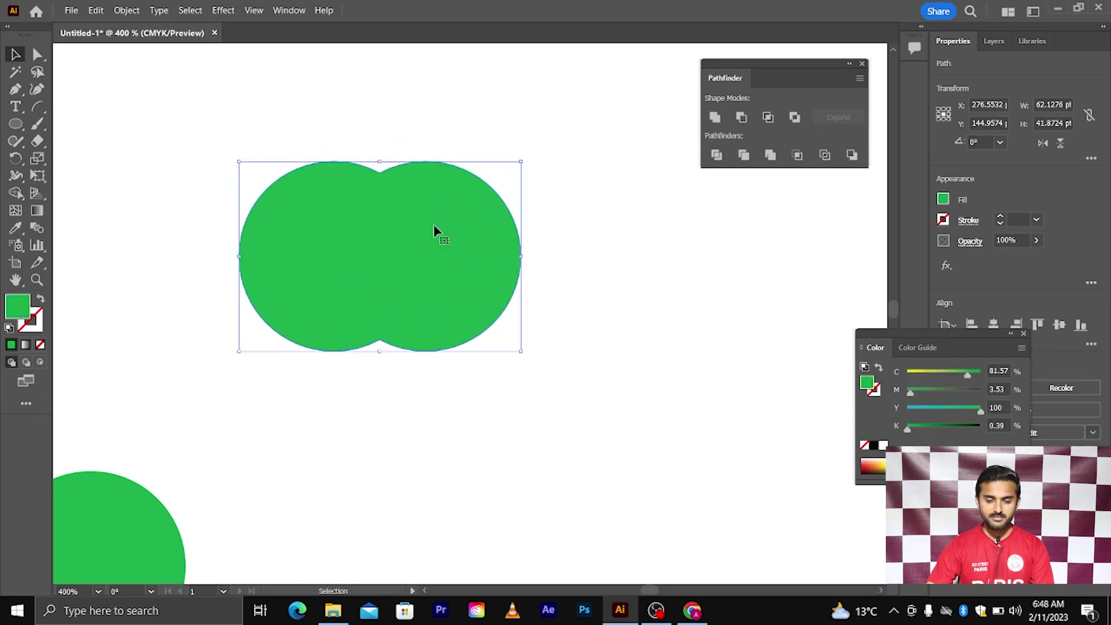
pyautogui.hotkey('ctrl', 'z')
pyautogui.press('a')
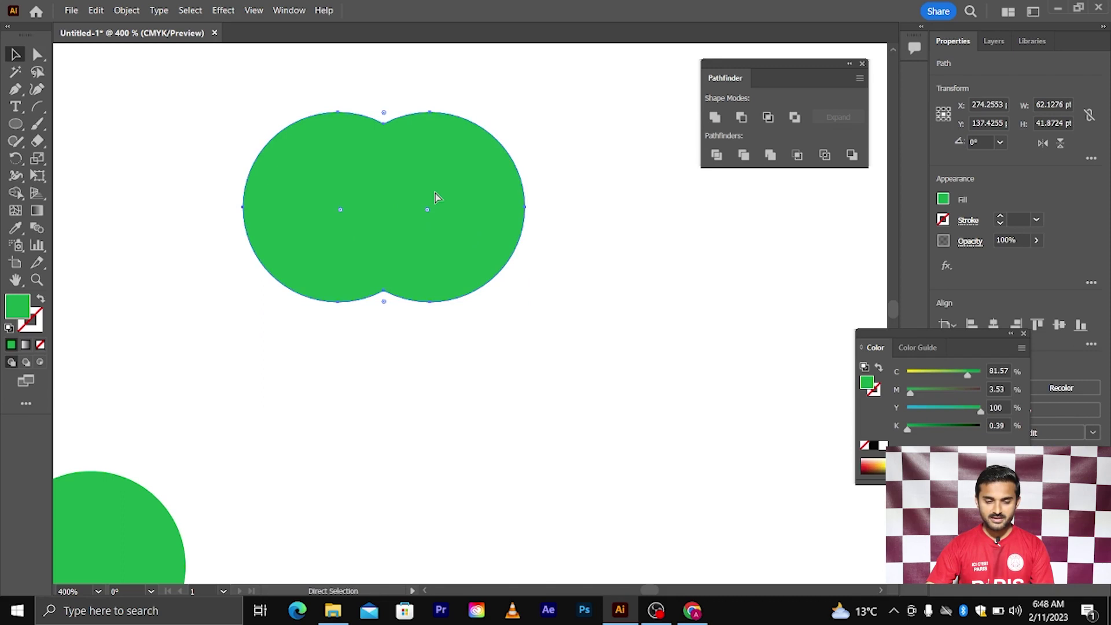
pyautogui.hotkey('ctrl', 'z')
pyautogui.hotkey('ctrl', 'z')
pyautogui.hotkey('ctrl', 'z')
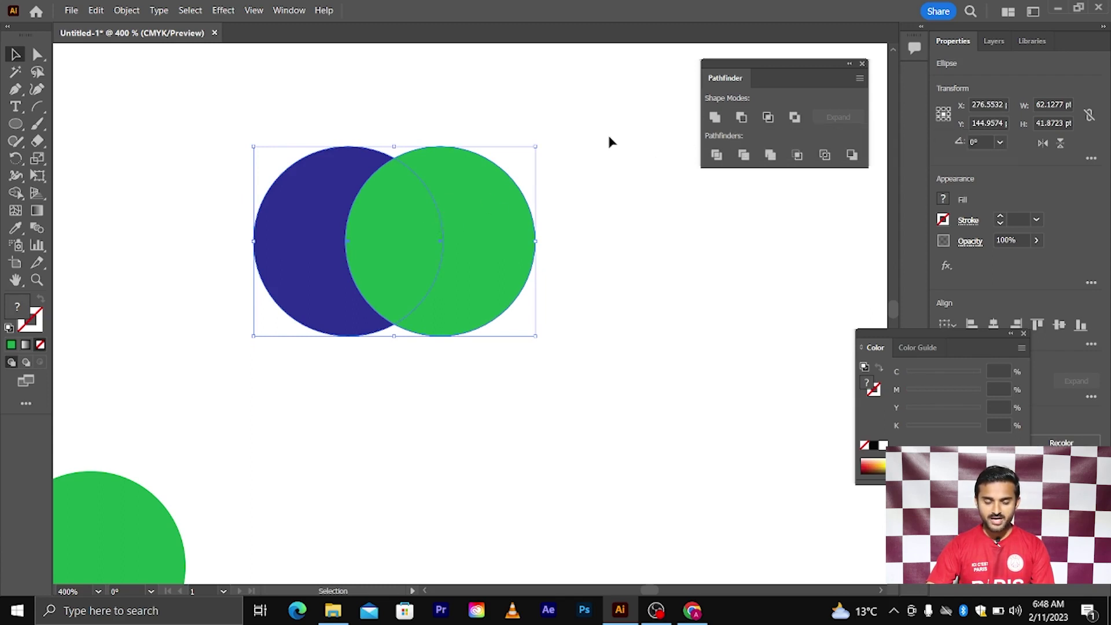
# - Cut the green circle out of the blue one with the Pathfinder's Minus Front mode, and undo the cut
pyautogui.click(288, 127)
pyautogui.moveTo(221, 115); pyautogui.dragTo(580, 310)
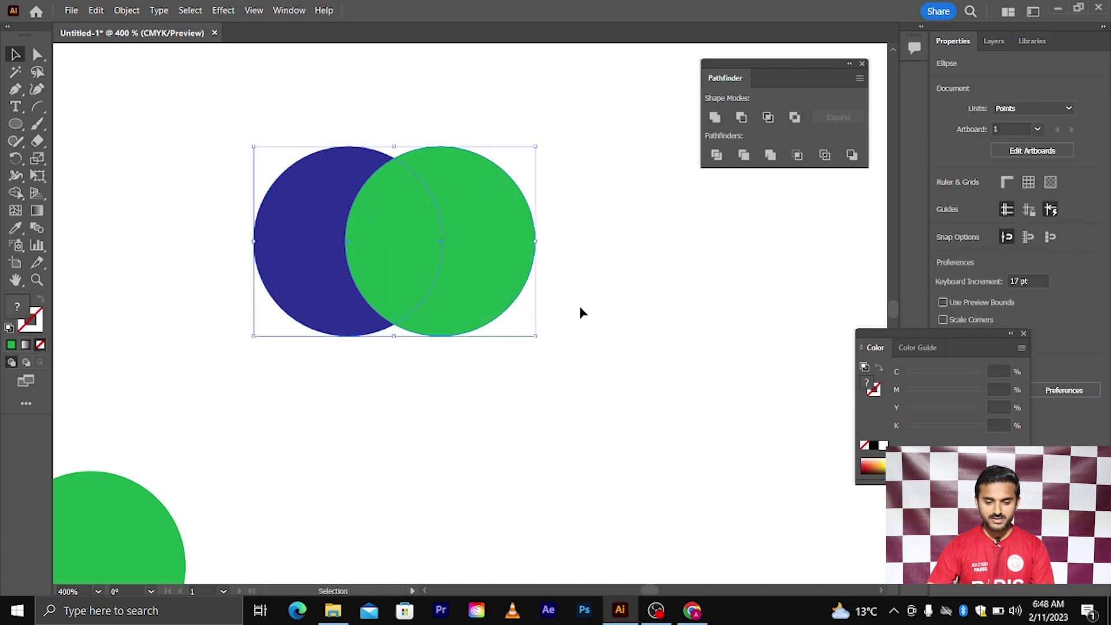
pyautogui.click(741, 118)
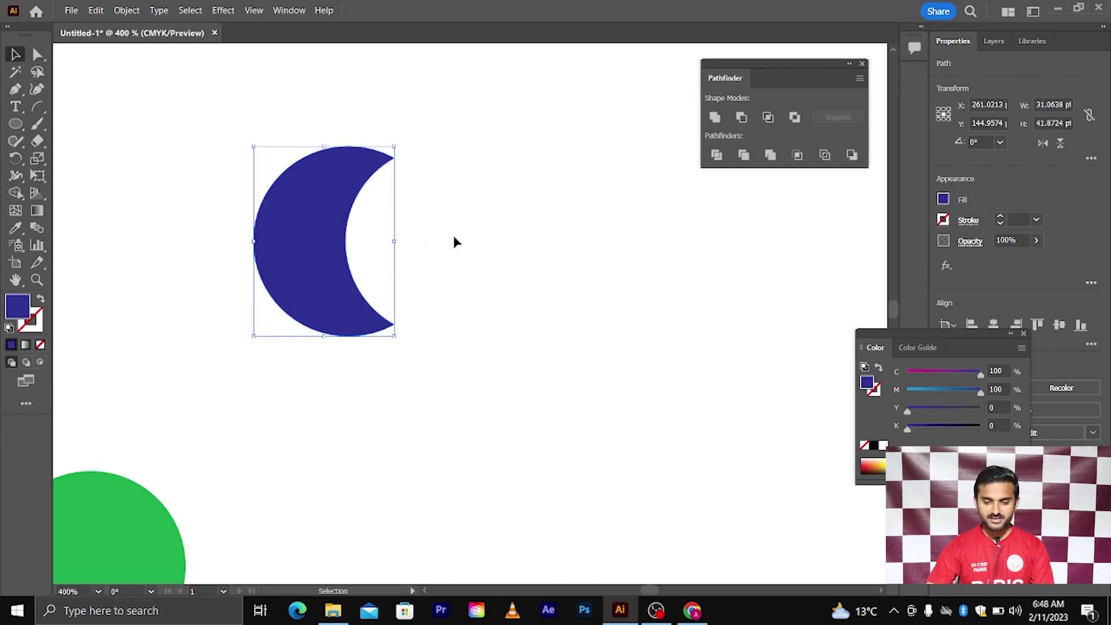
pyautogui.press('a')
pyautogui.hotkey('ctrl', 'z')
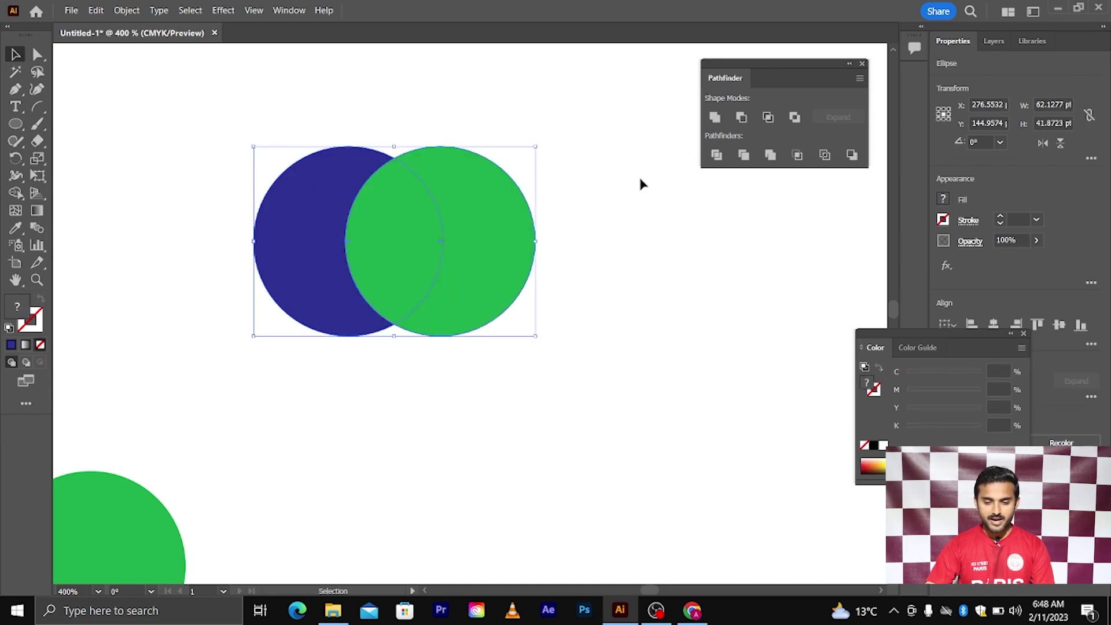
# - Try the Pathfinder's Intersect and Exclude modes on the two overlapping circles, undoing each one
pyautogui.click(769, 117)
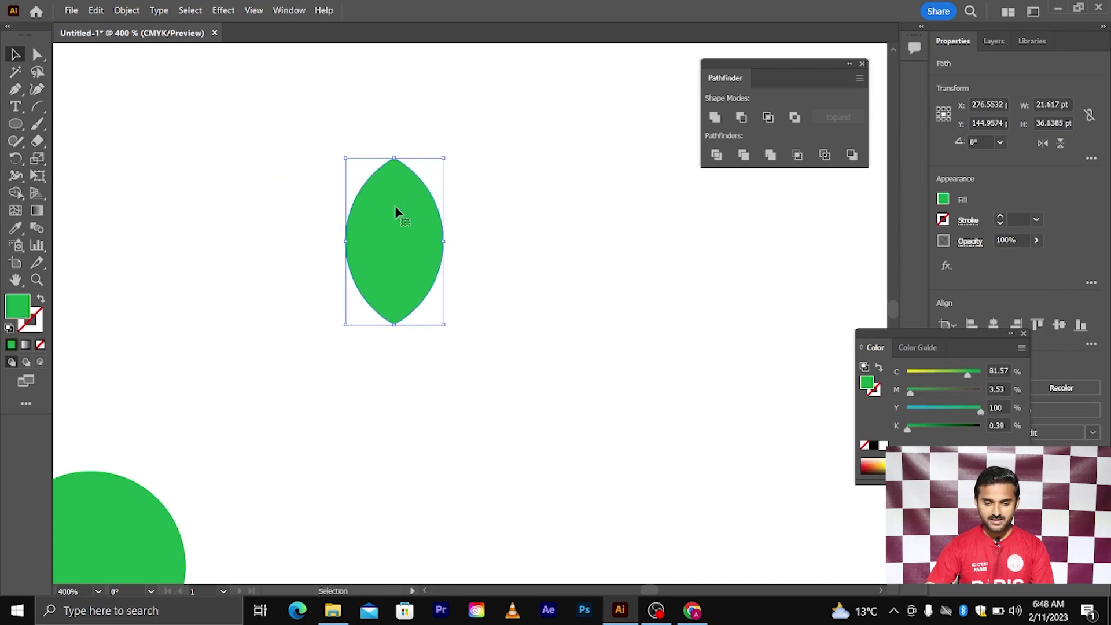
pyautogui.hotkey('ctrl', 'z')
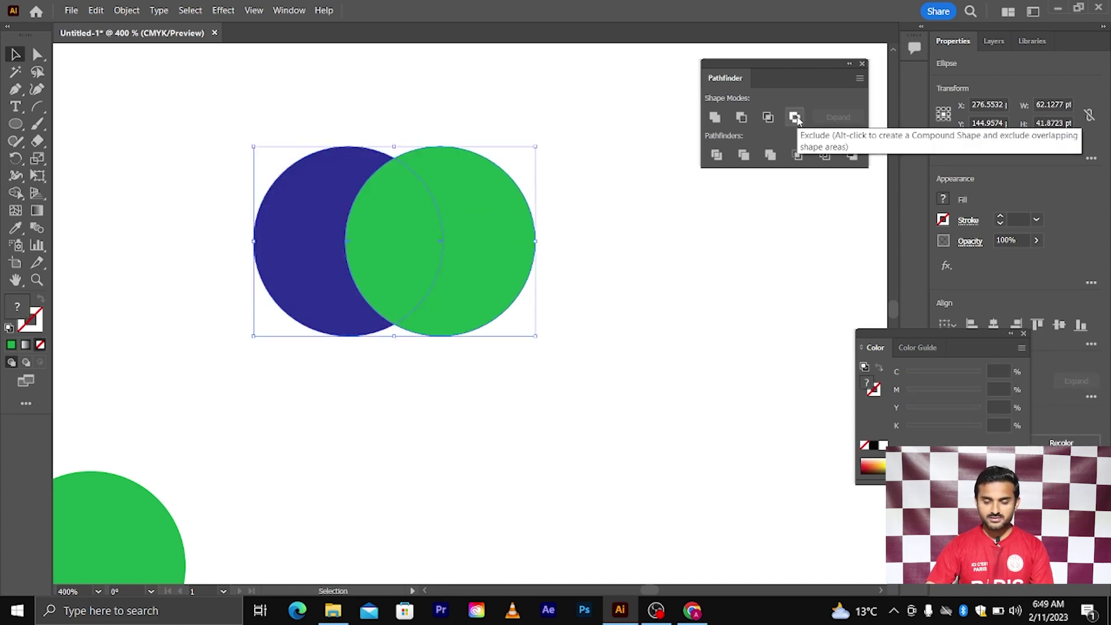
pyautogui.click(796, 117)
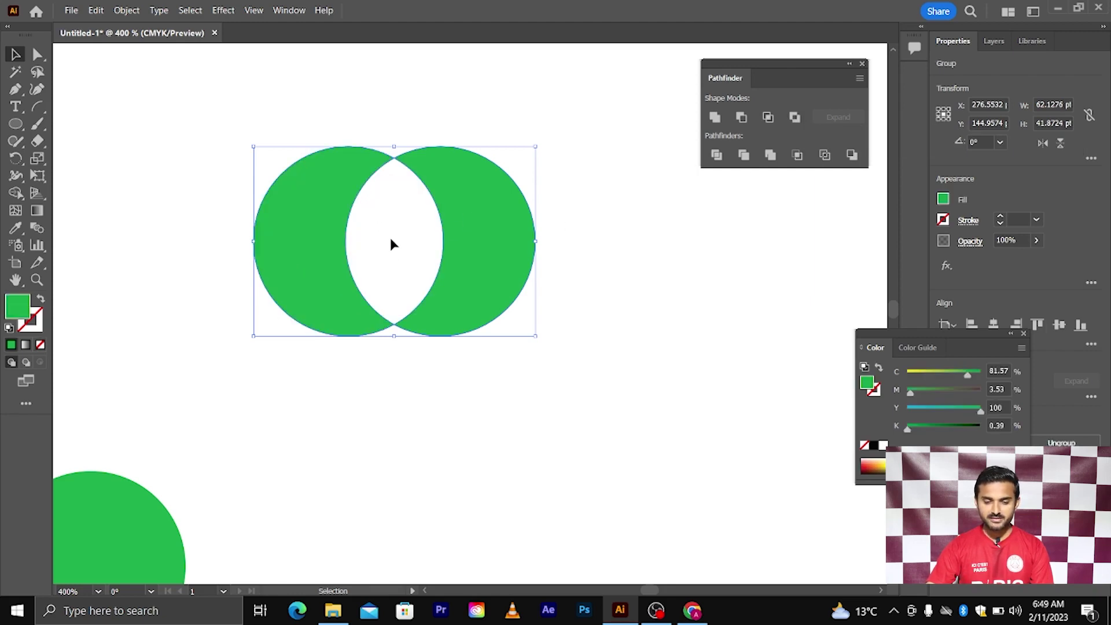
pyautogui.hotkey('ctrl', 'z')
pyautogui.click(414, 130)
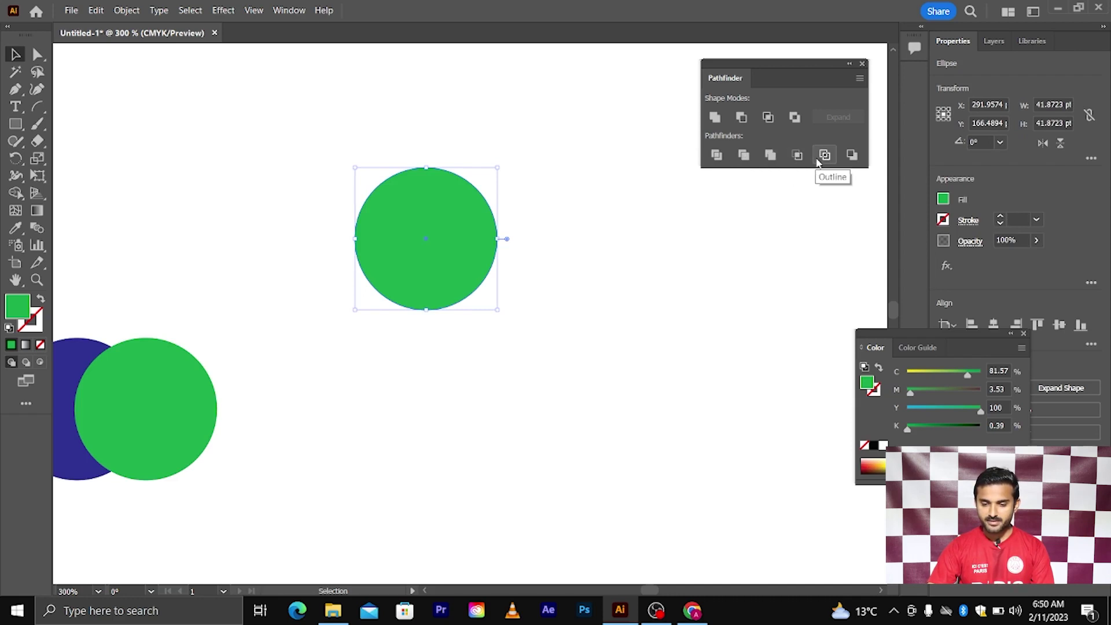
# - Delete the single green circle above the spare pair of circles
pyautogui.click(542, 282)
pyautogui.scroll(-1, 513, 297)
pyautogui.click(483, 285)
pyautogui.press('Delete')
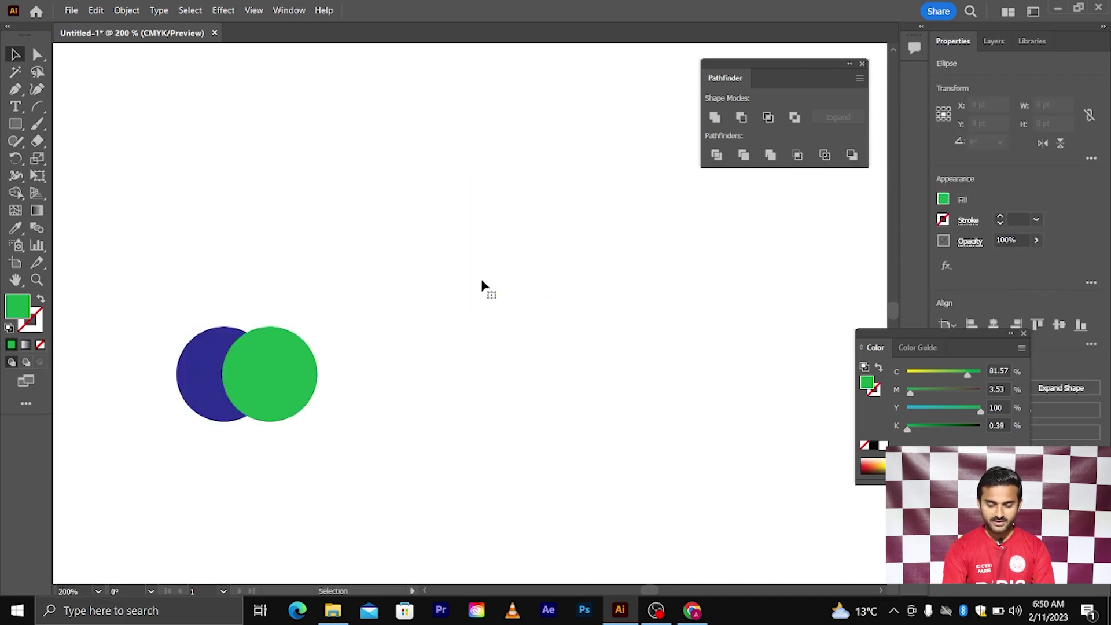
# - Enlarge the remaining blue and green pair to about 142 by 96 pt near the artboard's middle, keeping both circles selected
pyautogui.scroll(-2, 317, 271)
pyautogui.moveTo(159, 246); pyautogui.dragTo(435, 225)
pyautogui.moveTo(485, 271); pyautogui.dragTo(575, 340)
pyautogui.moveTo(485, 270); pyautogui.dragTo(464, 368)
pyautogui.scroll(-1, 426, 318)
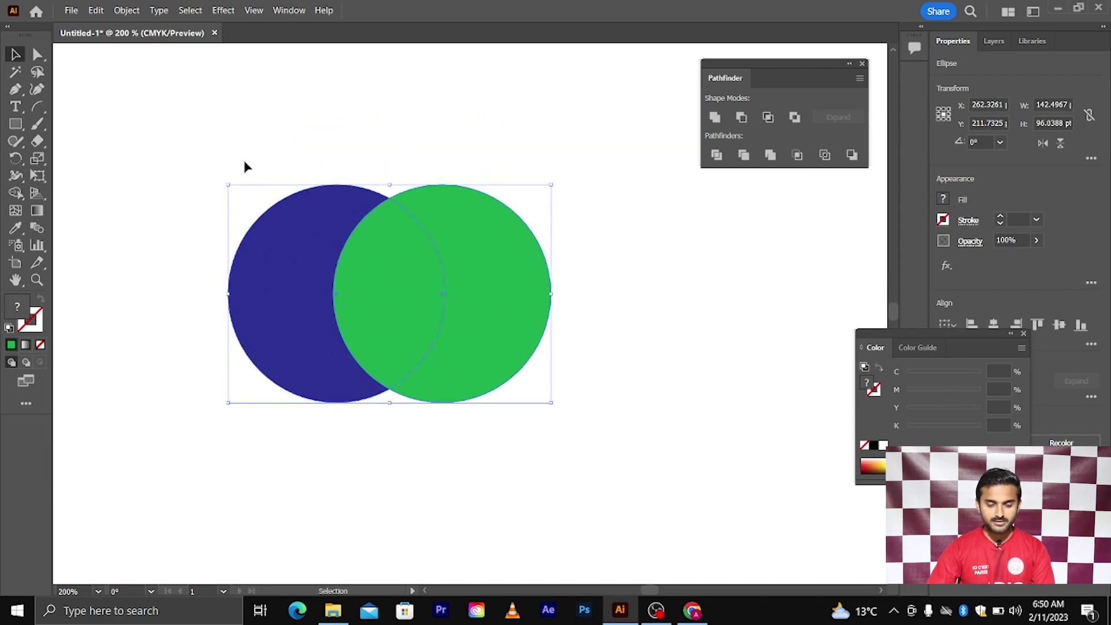
pyautogui.moveTo(243, 161); pyautogui.dragTo(541, 412)
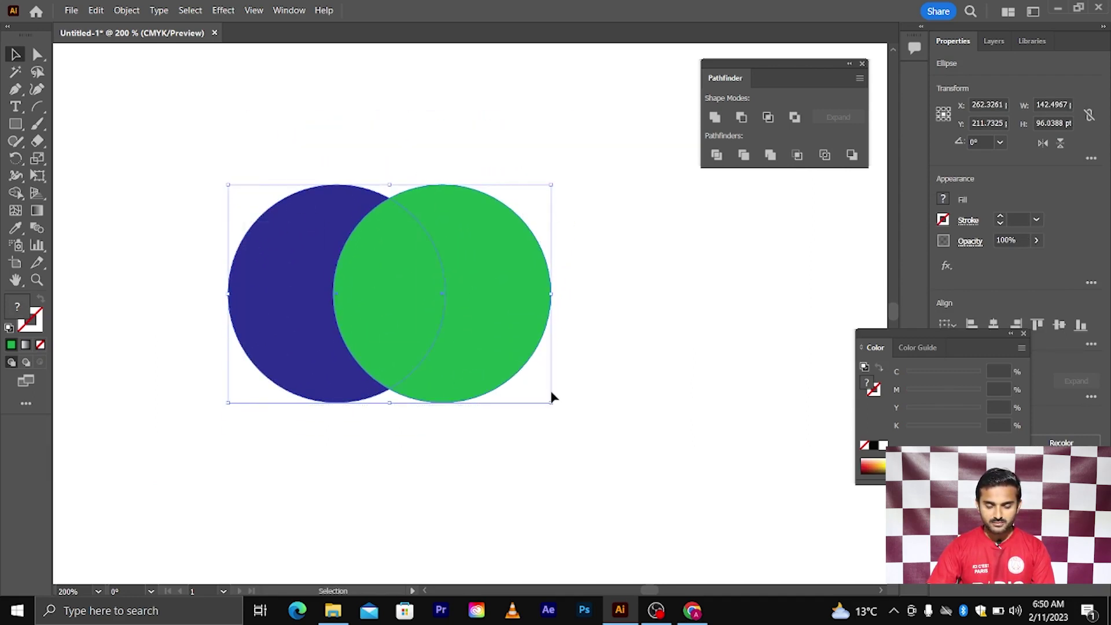
# - Duplicate the green circle into the empty area up and right of the pair, at about X 486, Y 126 pt
pyautogui.click(550, 393)
pyautogui.scroll(-2, 550, 384)
pyautogui.hscroll(2, 550, 385)
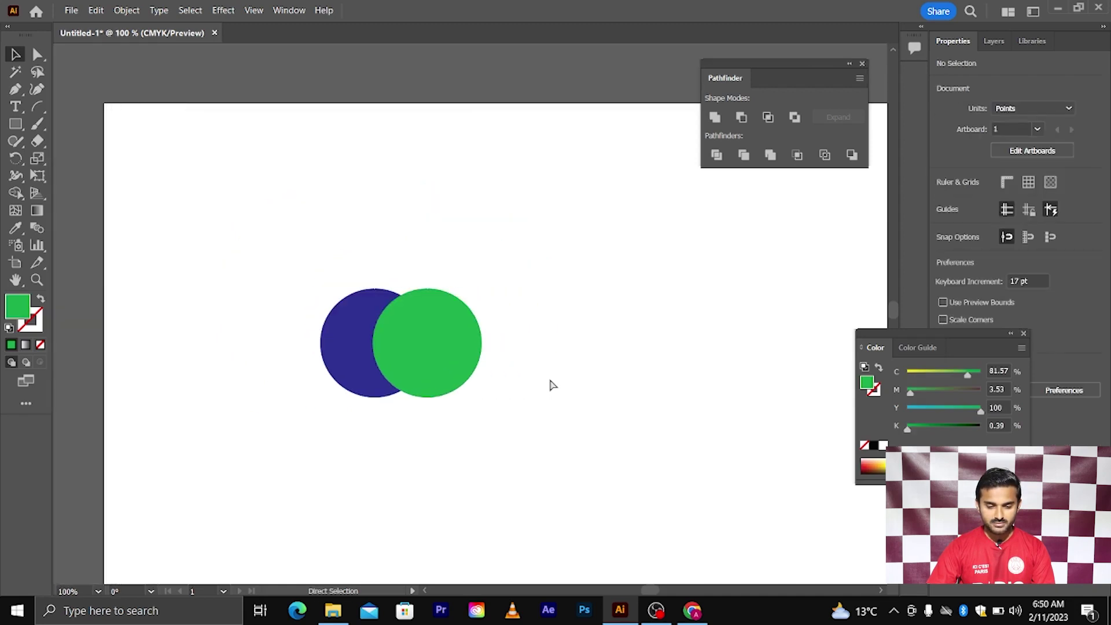
pyautogui.hscroll(3, 550, 384)
pyautogui.moveTo(359, 354); pyautogui.dragTo(588, 256)
pyautogui.scroll(2, 654, 281)
pyautogui.moveTo(658, 263); pyautogui.dragTo(556, 397)
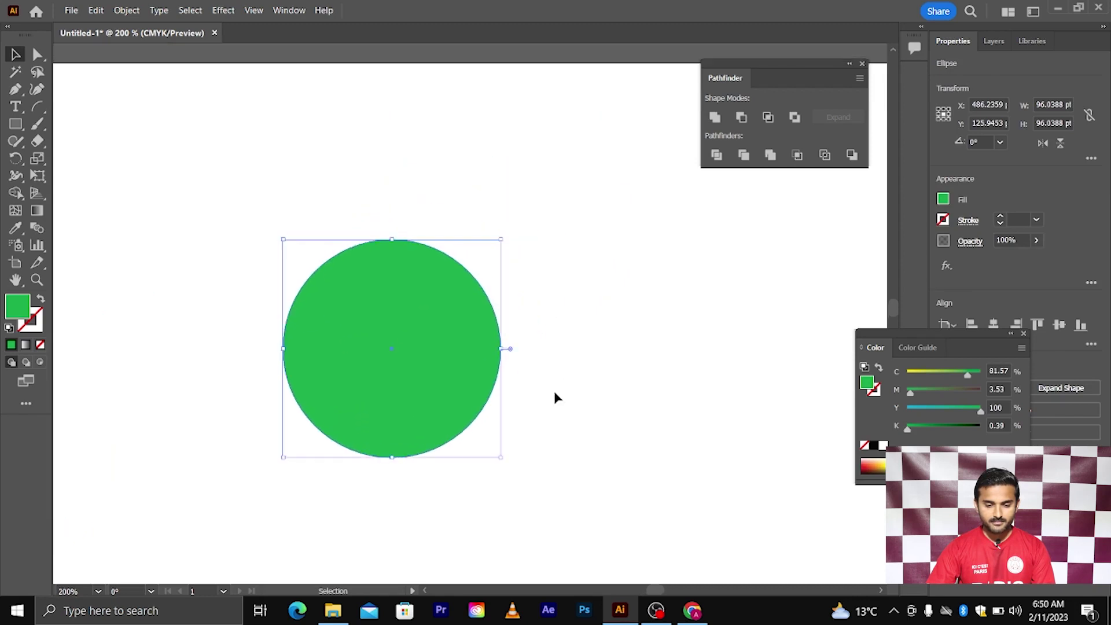
# - Draw a horizontal line about 187 pt long through the centre of the duplicated green circle, extending past both sides
pyautogui.click(99, 104)
pyautogui.click(39, 107)
pyautogui.moveTo(40, 110); pyautogui.dragTo(64, 108)
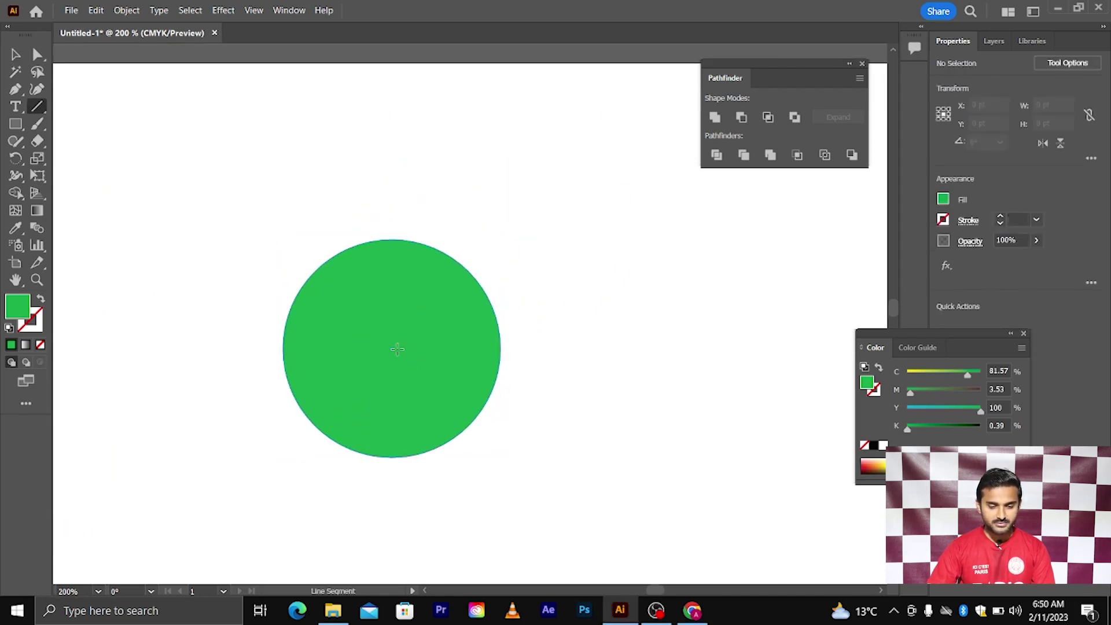
pyautogui.moveTo(391, 346); pyautogui.dragTo(544, 336)
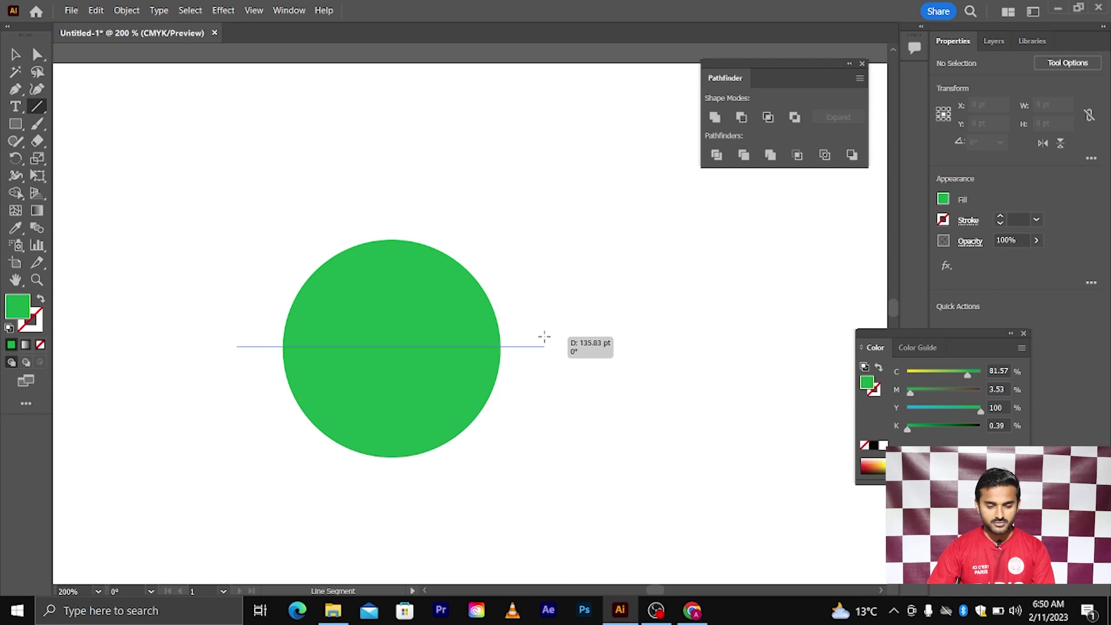
pyautogui.moveTo(546, 336); pyautogui.dragTo(603, 337)
pyautogui.click(15, 55)
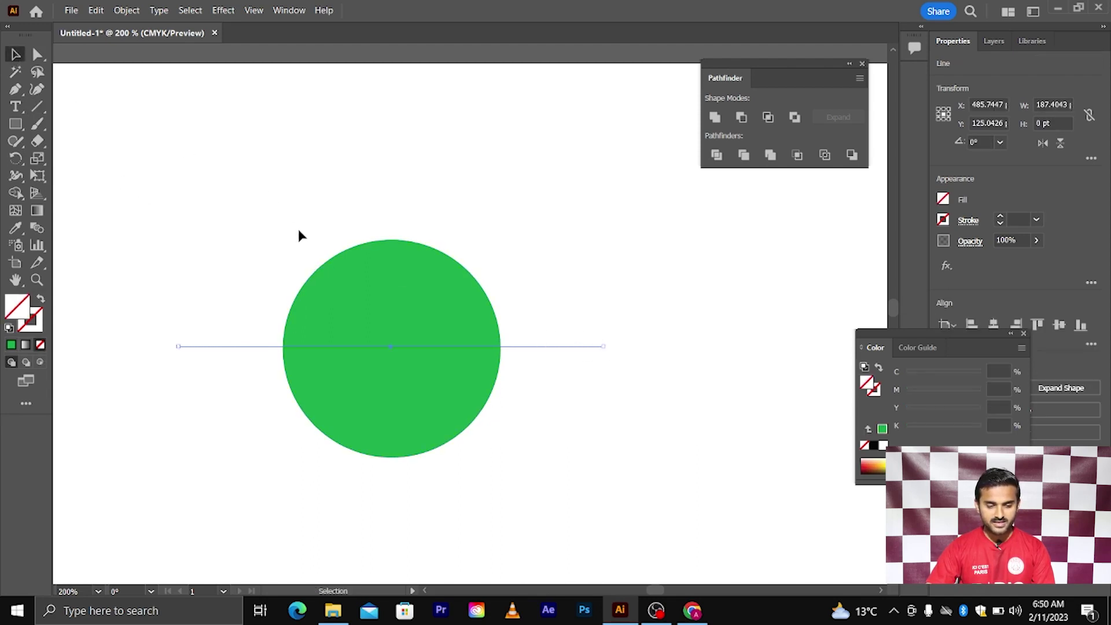
# - Split the green circle along the line with the Pathfinder's Divide operation, and ungroup the result
pyautogui.moveTo(238, 202); pyautogui.dragTo(519, 441)
pyautogui.scroll(-1, 519, 409)
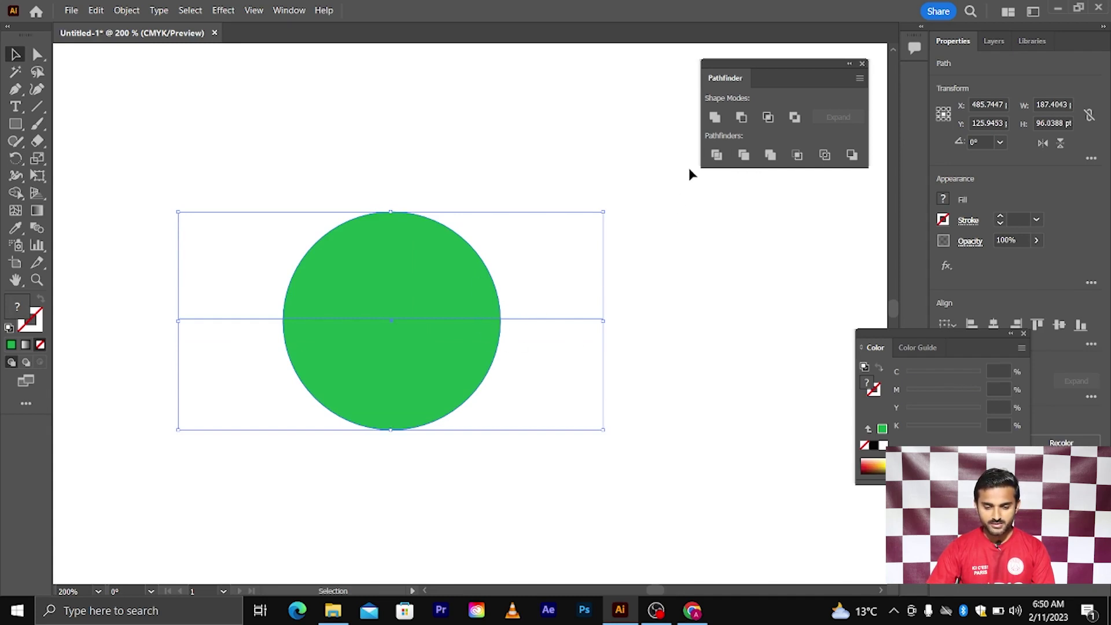
pyautogui.click(716, 154)
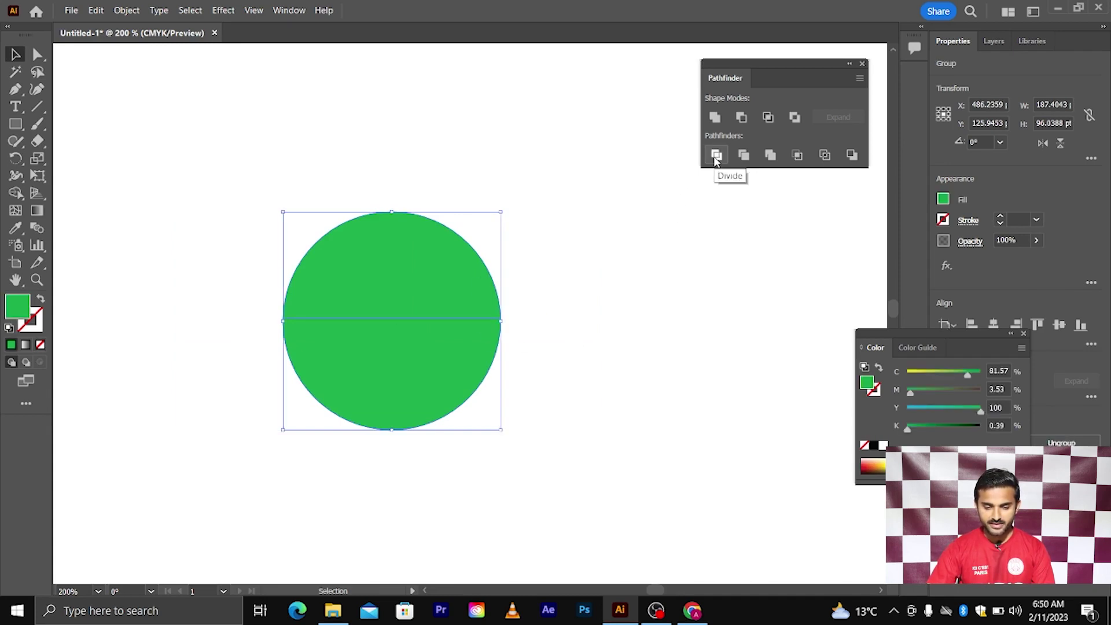
pyautogui.click(539, 334)
pyautogui.click(434, 284)
pyautogui.rightClick(434, 284)
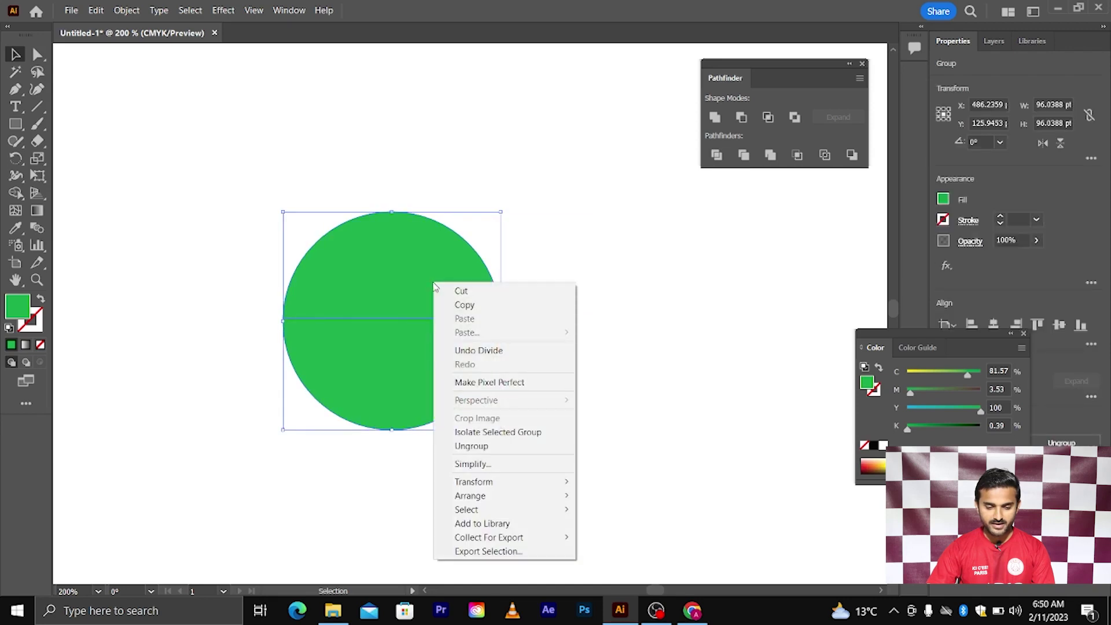
pyautogui.click(463, 446)
pyautogui.click(479, 439)
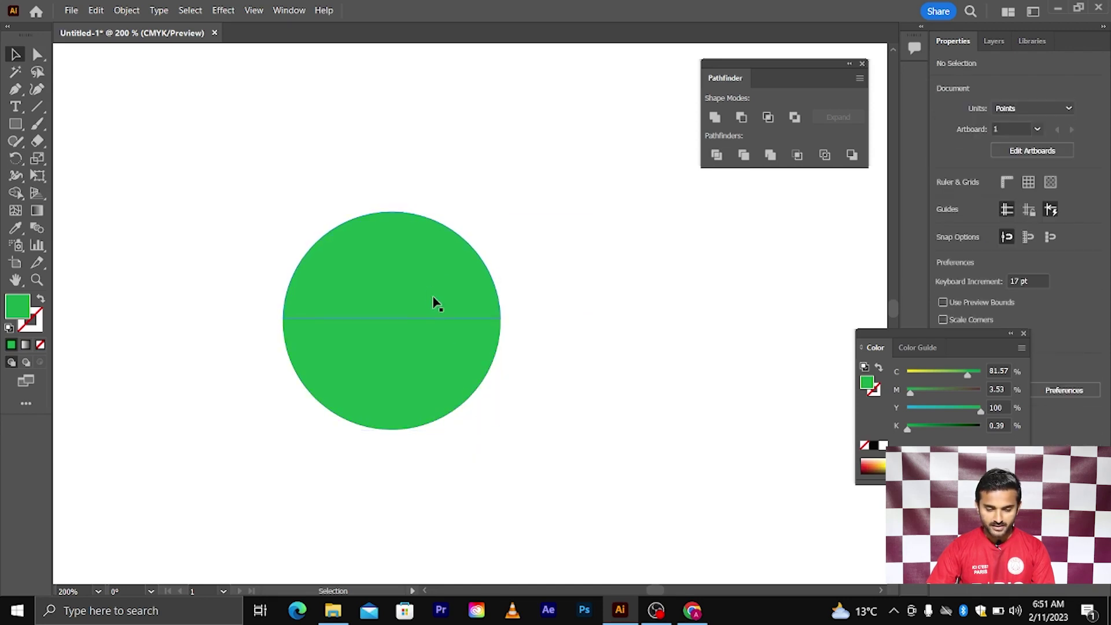
# - Pull the upper and lower halves of the green circle apart, and undo the moves
pyautogui.moveTo(435, 302); pyautogui.dragTo(412, 212)
pyautogui.moveTo(391, 347); pyautogui.dragTo(484, 405)
pyautogui.hotkey('ctrl', 'z')
pyautogui.hotkey('ctrl', 'z')
pyautogui.hotkey('ctrl', 'z')
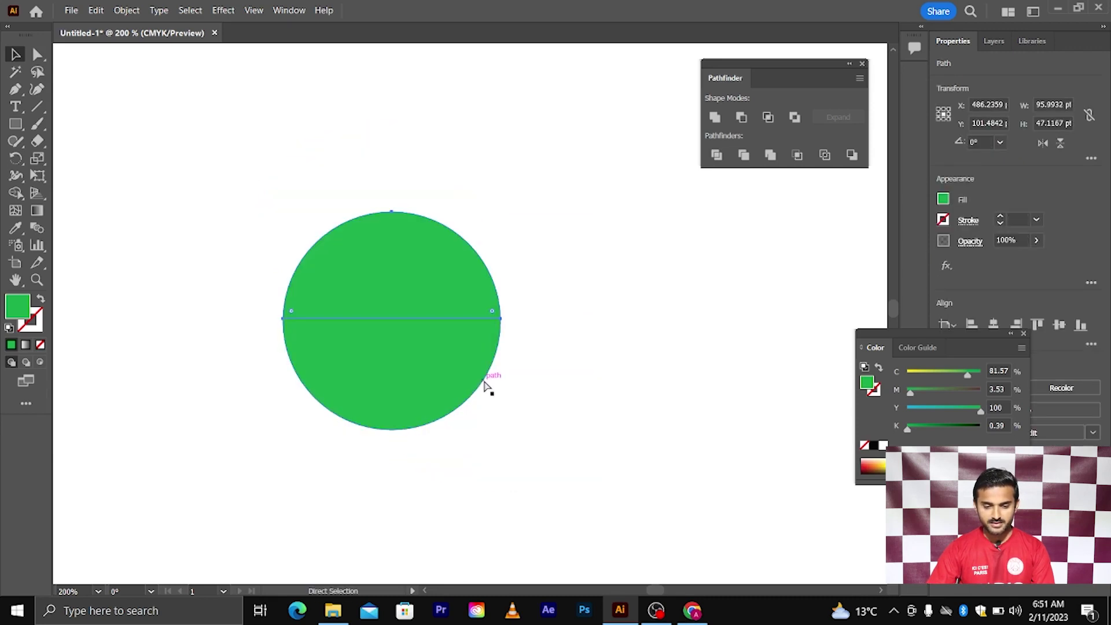
# - Delete both halves of the divided green circle
pyautogui.click(605, 317)
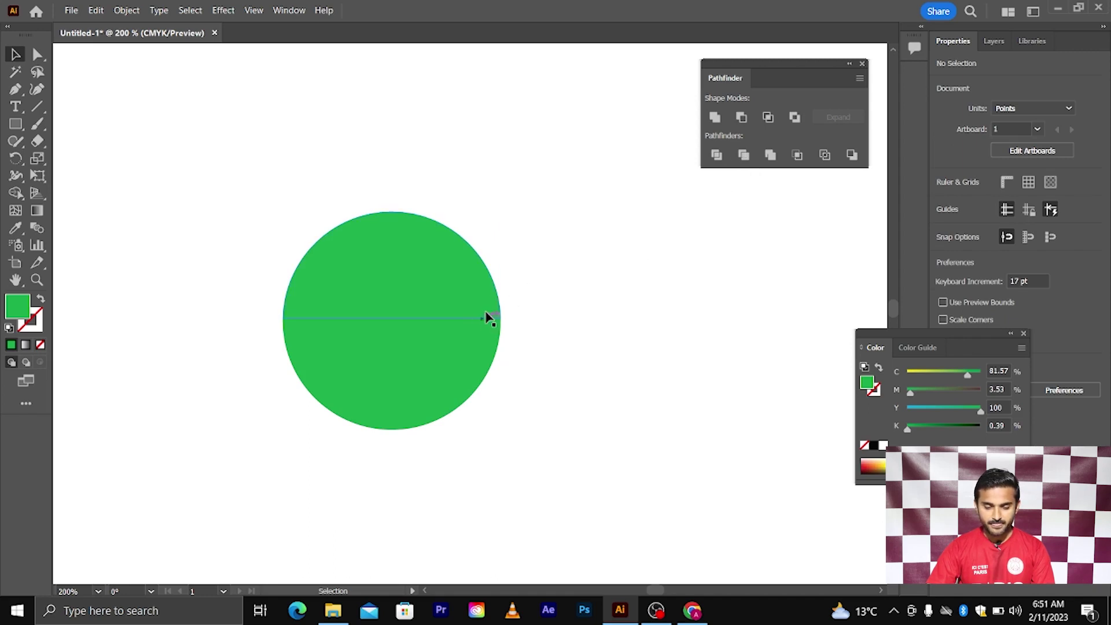
pyautogui.click(501, 281)
pyautogui.click(516, 183)
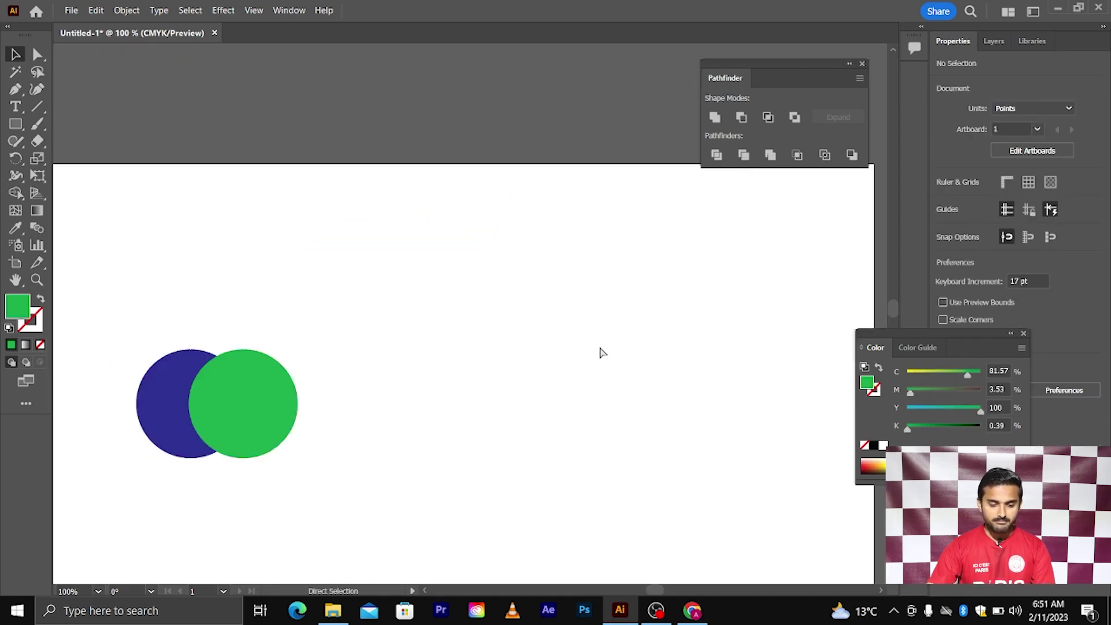
# - Move the blue and green pair up and right into the free area, to about X 466, Y 164 pt
pyautogui.click(332, 452)
pyautogui.moveTo(328, 431); pyautogui.dragTo(555, 374)
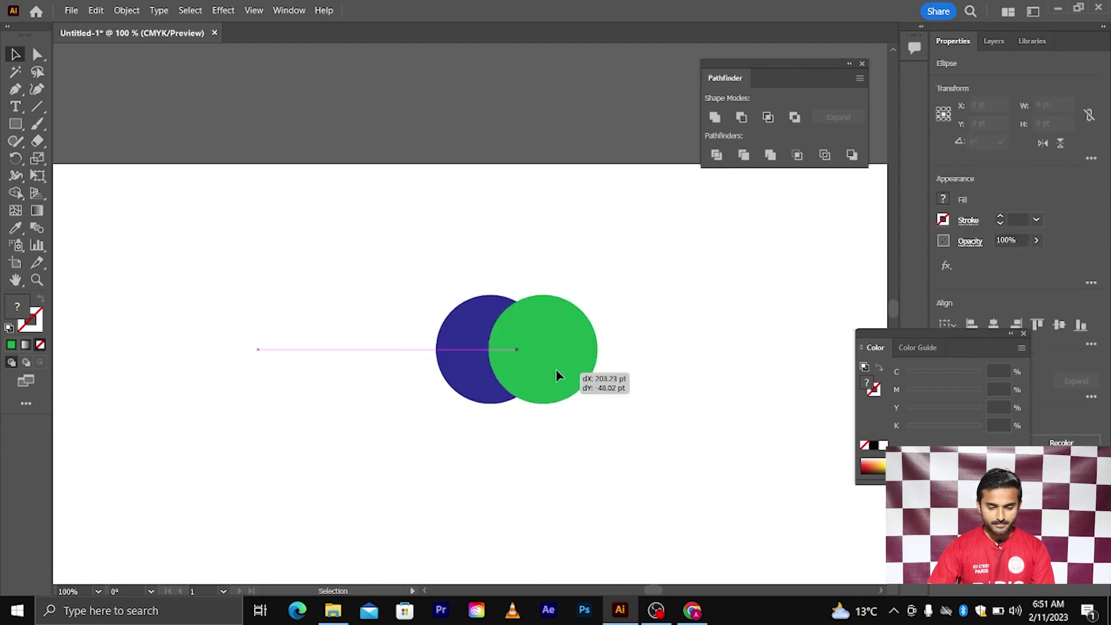
pyautogui.scroll(1, 632, 318)
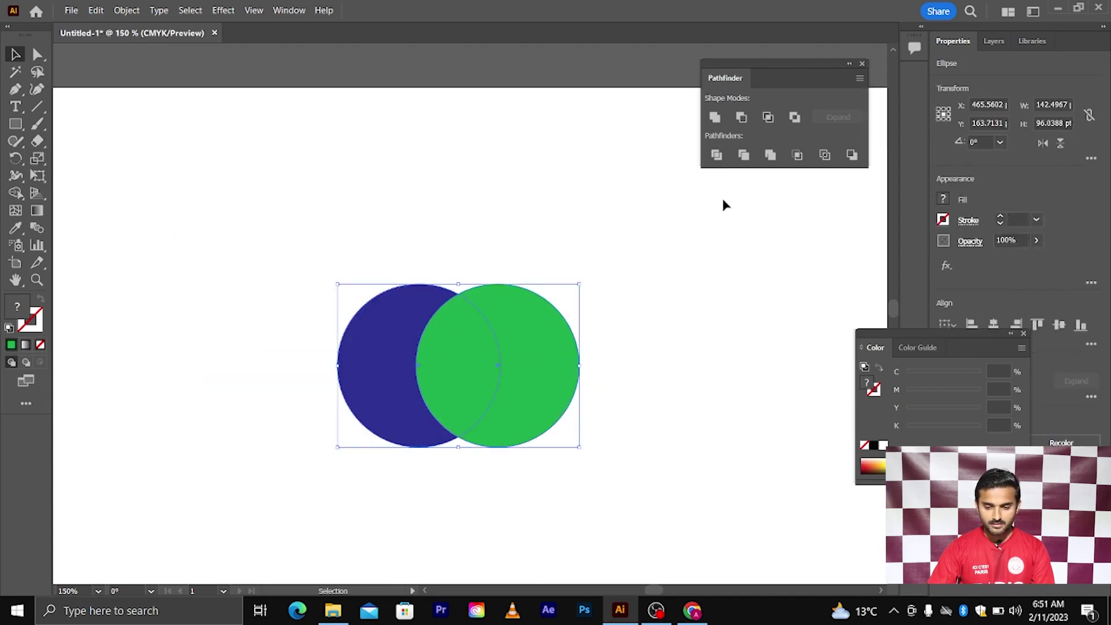
# - Apply the Pathfinder's Trim operation to the pair with the green circle in front, and ungroup the result
pyautogui.click(744, 155)
pyautogui.click(600, 315)
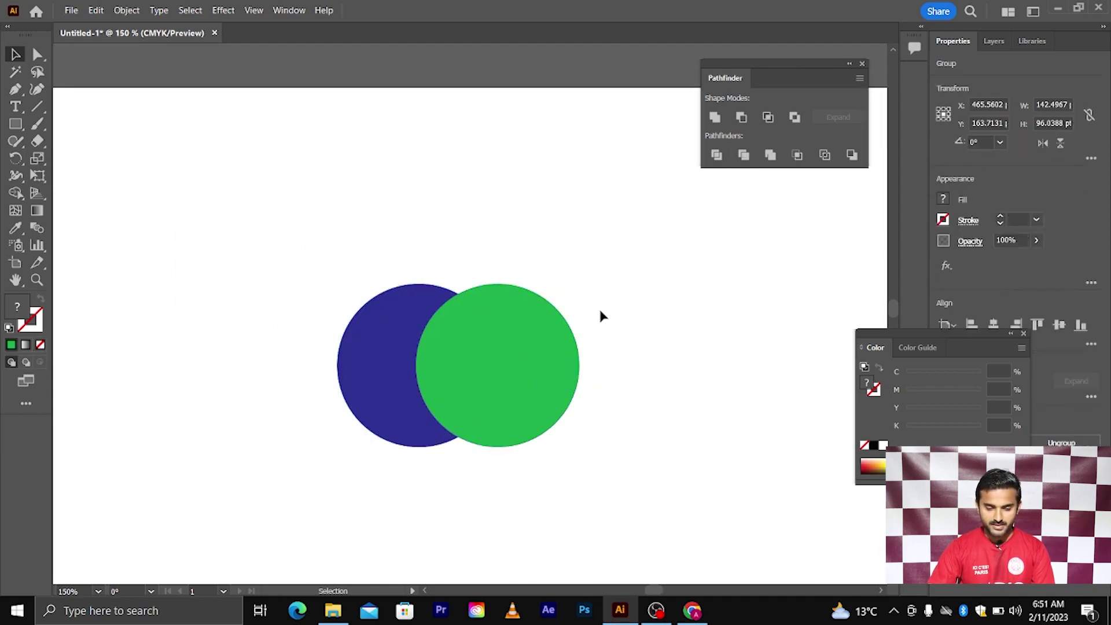
pyautogui.click(501, 348)
pyautogui.rightClick(501, 346)
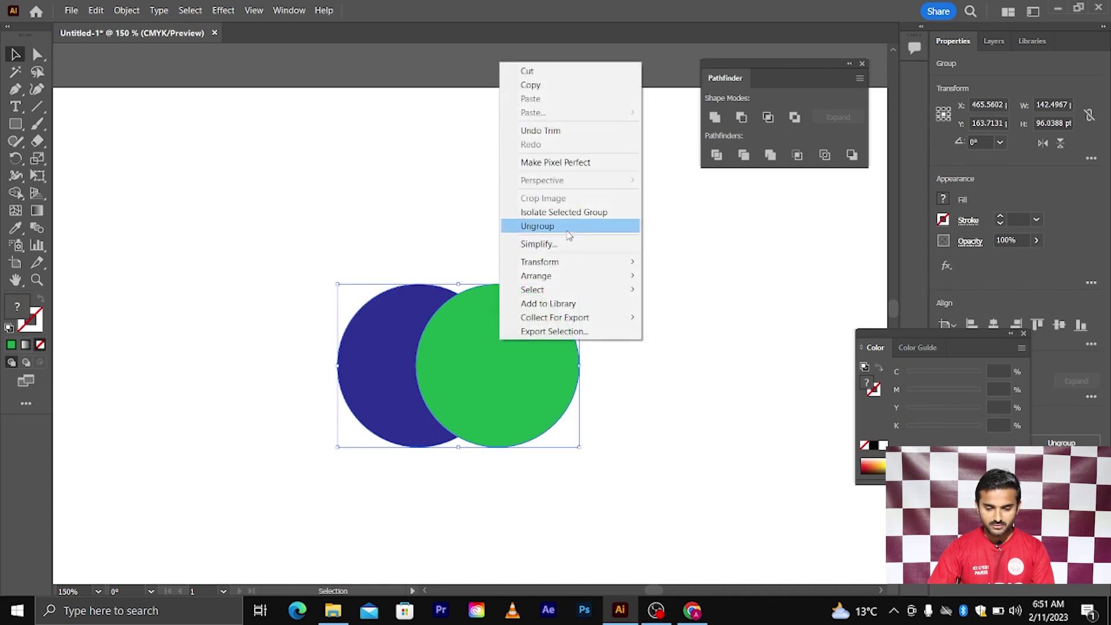
pyautogui.click(539, 226)
# - Pull the green circle to the right, away from the blue crescent, and undo the move and the ungrouping
pyautogui.click(560, 270)
pyautogui.moveTo(520, 322); pyautogui.dragTo(583, 322)
pyautogui.click(501, 265)
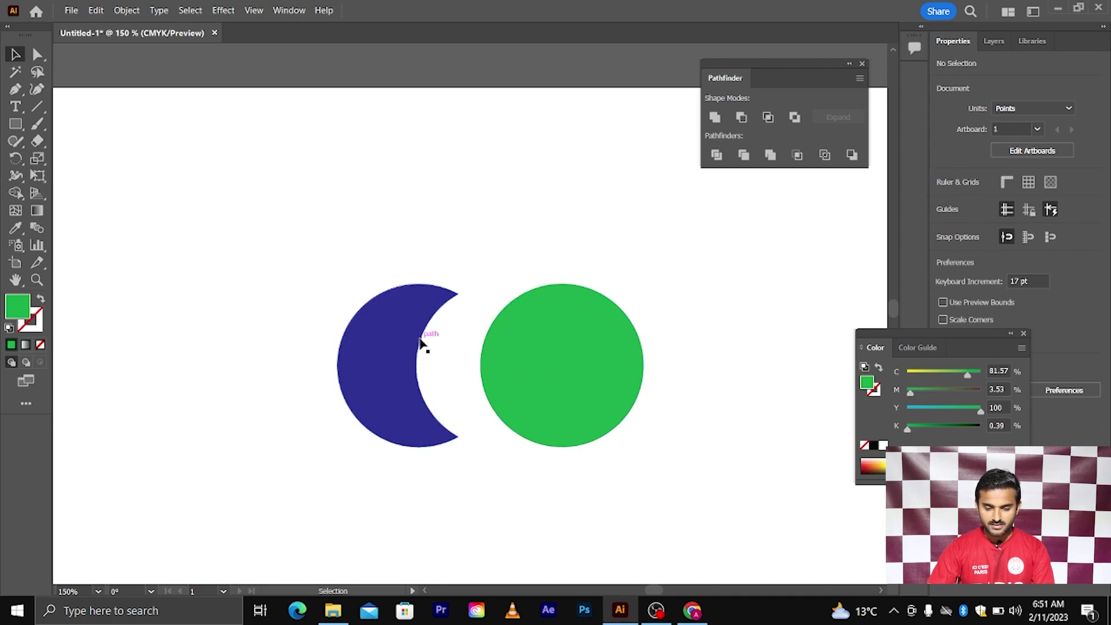
pyautogui.scroll(1, 552, 379)
pyautogui.hotkey('ctrl', 'z')
pyautogui.hotkey('ctrl', 'z')
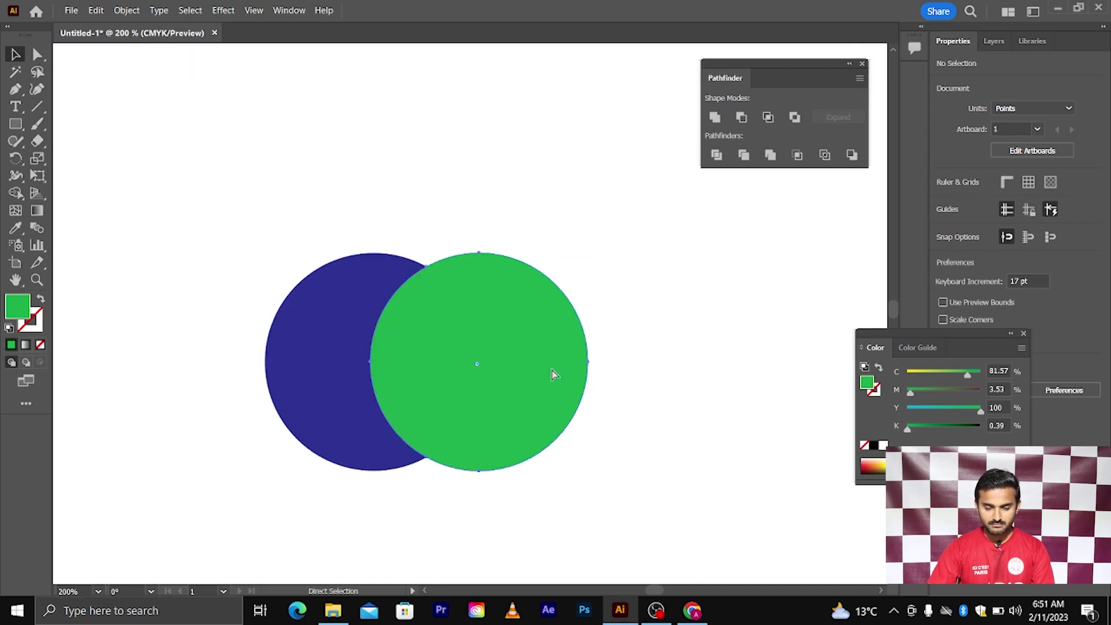
# - Undo the Trim so the blue and green circles are separate whole shapes again
pyautogui.click(449, 223)
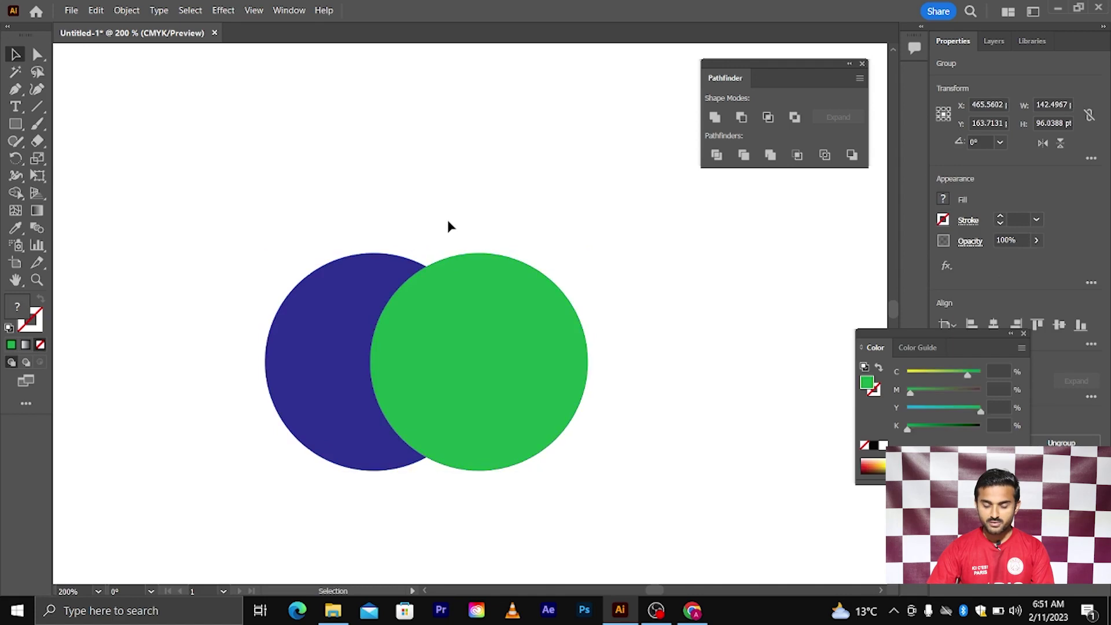
pyautogui.click(472, 307)
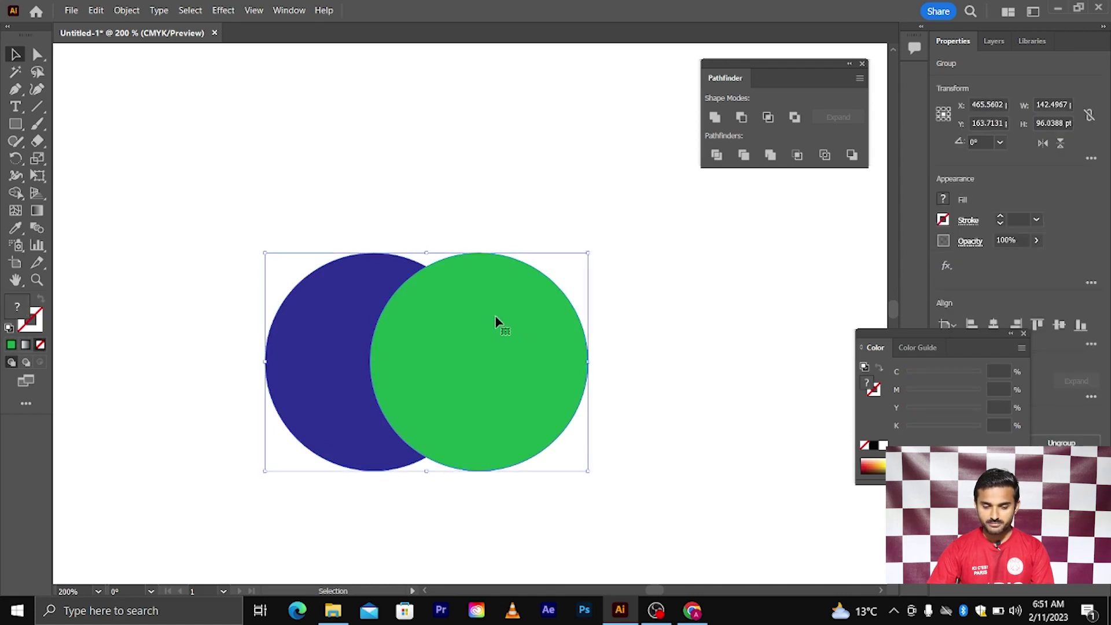
pyautogui.click(453, 209)
pyautogui.hotkey('ctrl', 'z')
pyautogui.click(457, 221)
# - Send the green circle to the back, behind the blue one
pyautogui.click(470, 297)
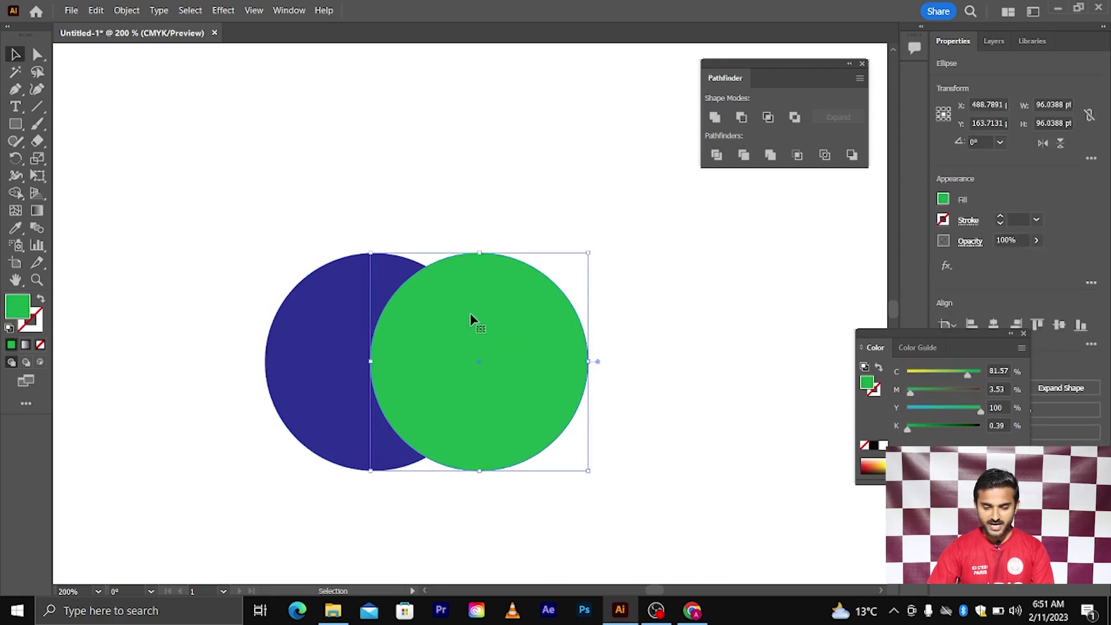
pyautogui.rightClick(470, 317)
pyautogui.moveTo(576, 534)
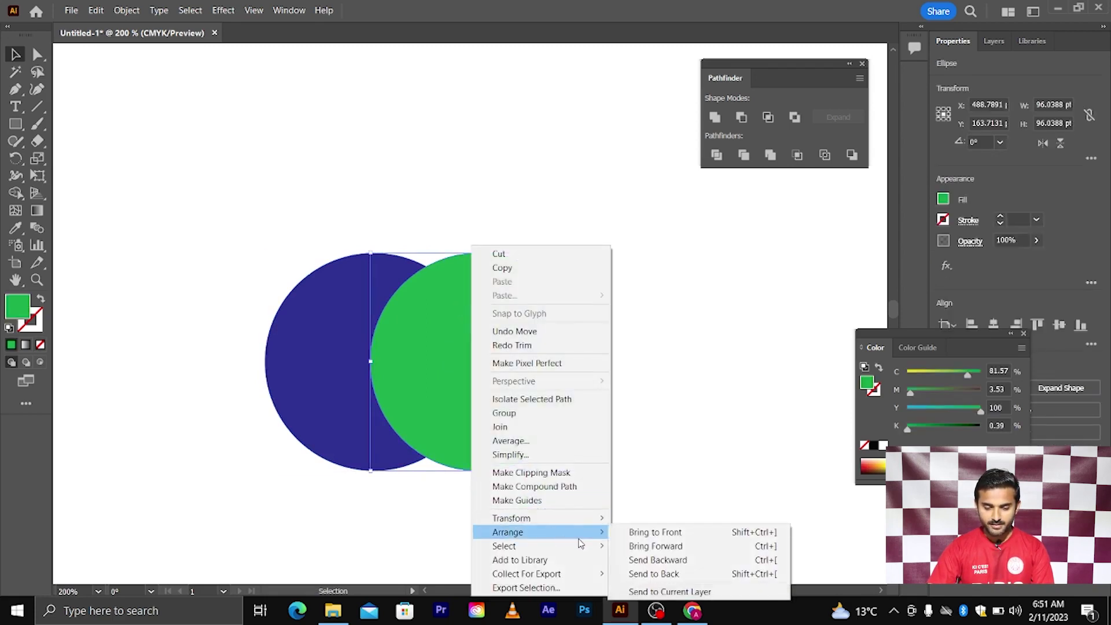
pyautogui.click(654, 573)
# - Trim the pair with the blue circle in front using the Pathfinder, and ungroup the trimmed shapes
pyautogui.moveTo(262, 159); pyautogui.dragTo(639, 452)
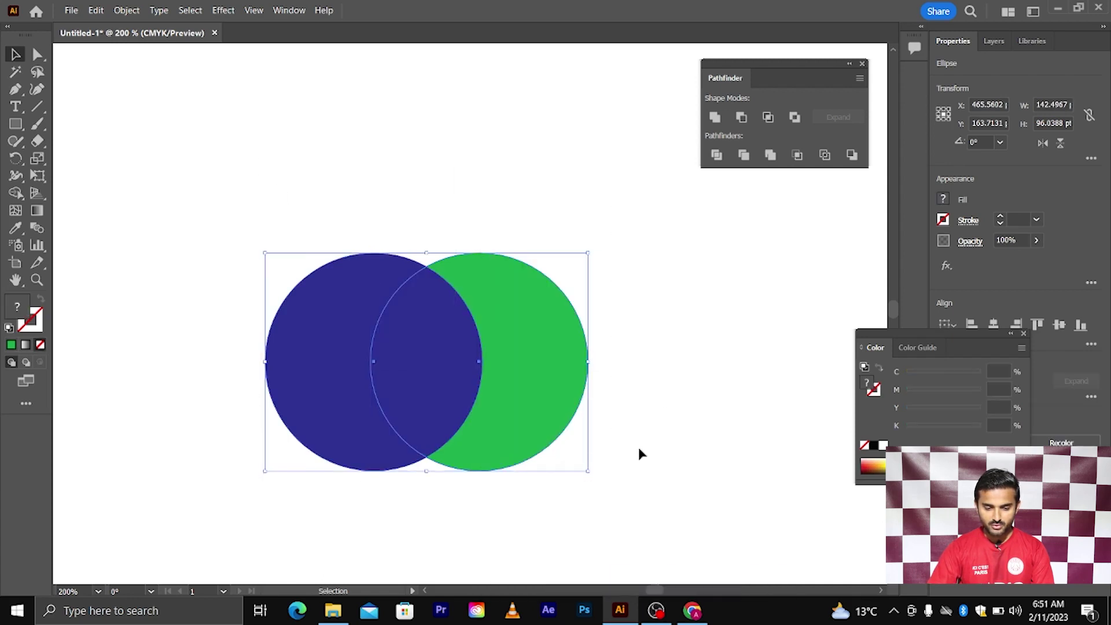
pyautogui.click(745, 155)
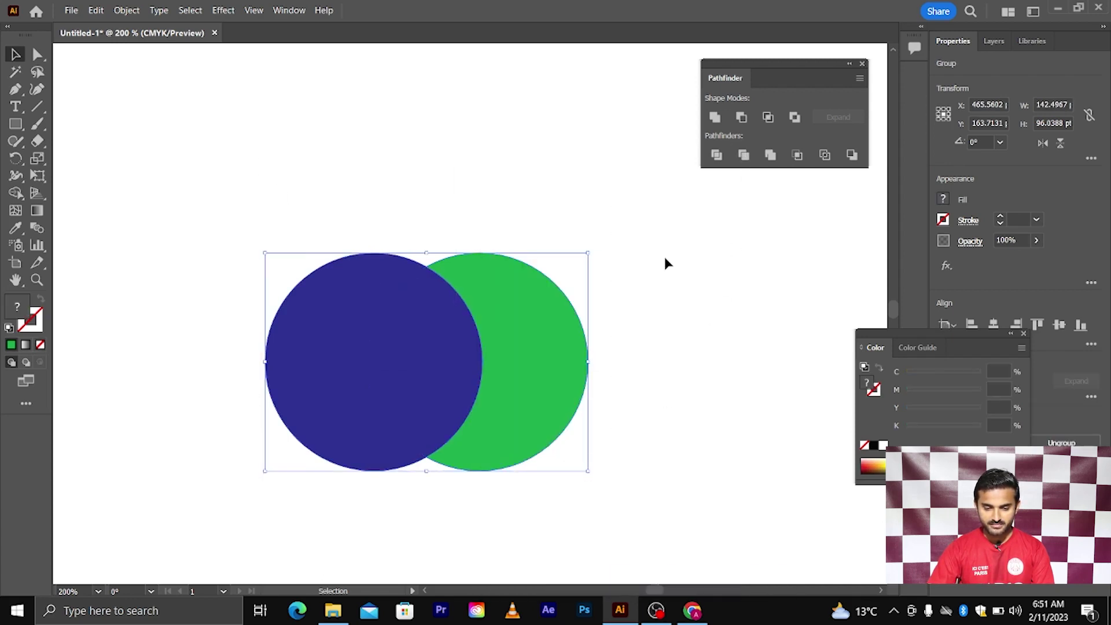
pyautogui.click(664, 256)
pyautogui.rightClick(442, 322)
pyautogui.click(507, 208)
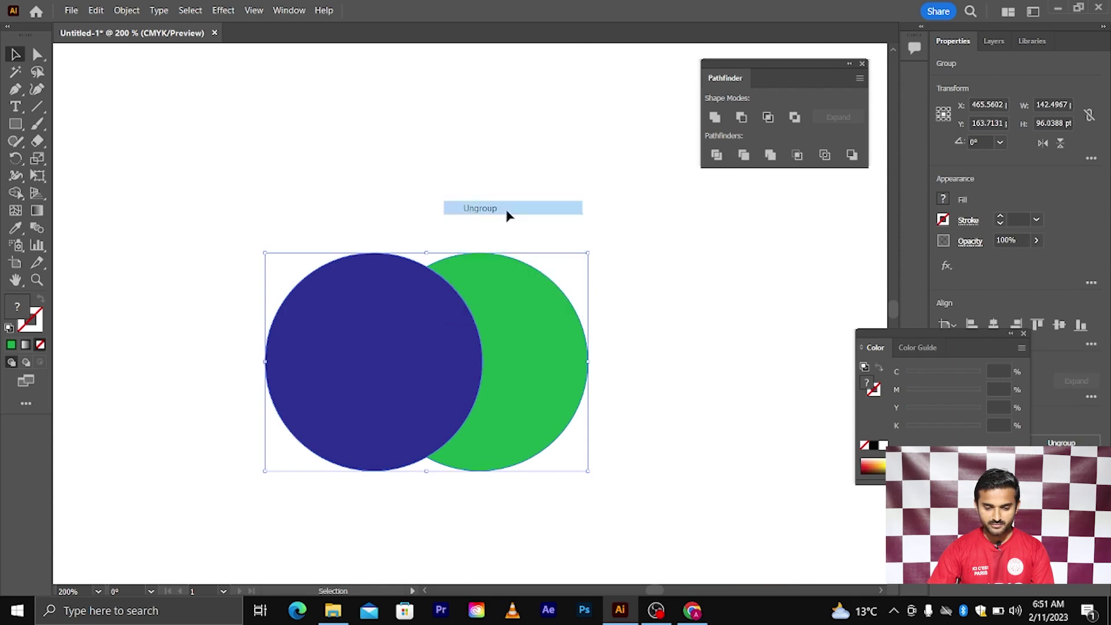
pyautogui.click(509, 215)
# - Pull the blue circle left off the green crescent, and undo back to the two untrimmed circles
pyautogui.moveTo(409, 332); pyautogui.dragTo(341, 332)
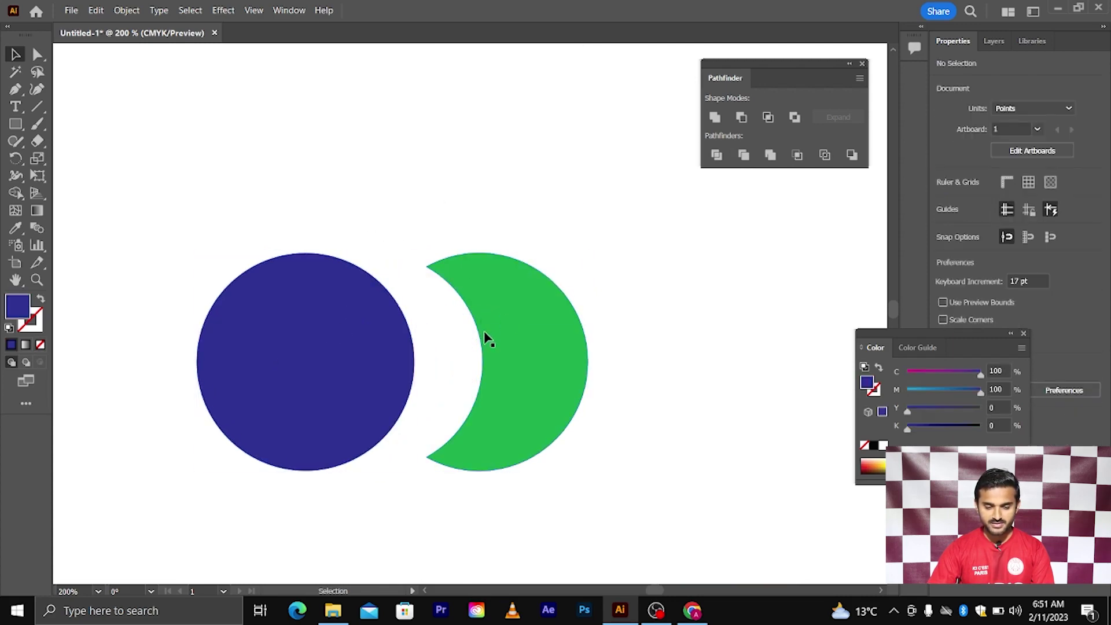
pyautogui.hotkey('ctrl', 'z')
pyautogui.click(372, 260)
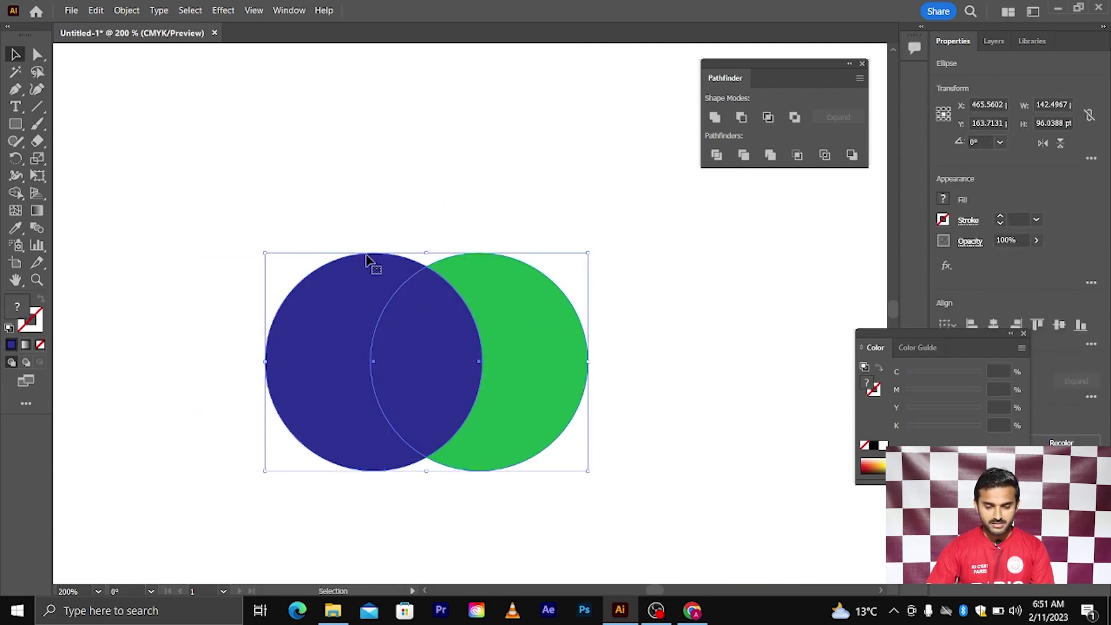
# - Apply the Pathfinder's Merge operation to both circles, and try shifting the merged group
pyautogui.moveTo(314, 203); pyautogui.dragTo(532, 405)
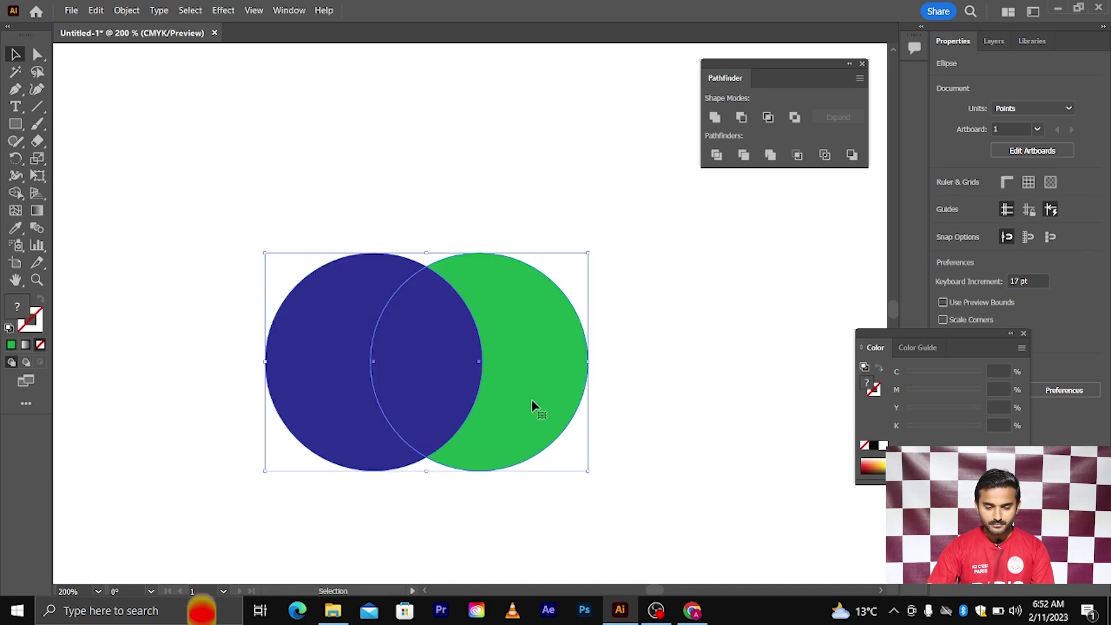
pyautogui.click(771, 156)
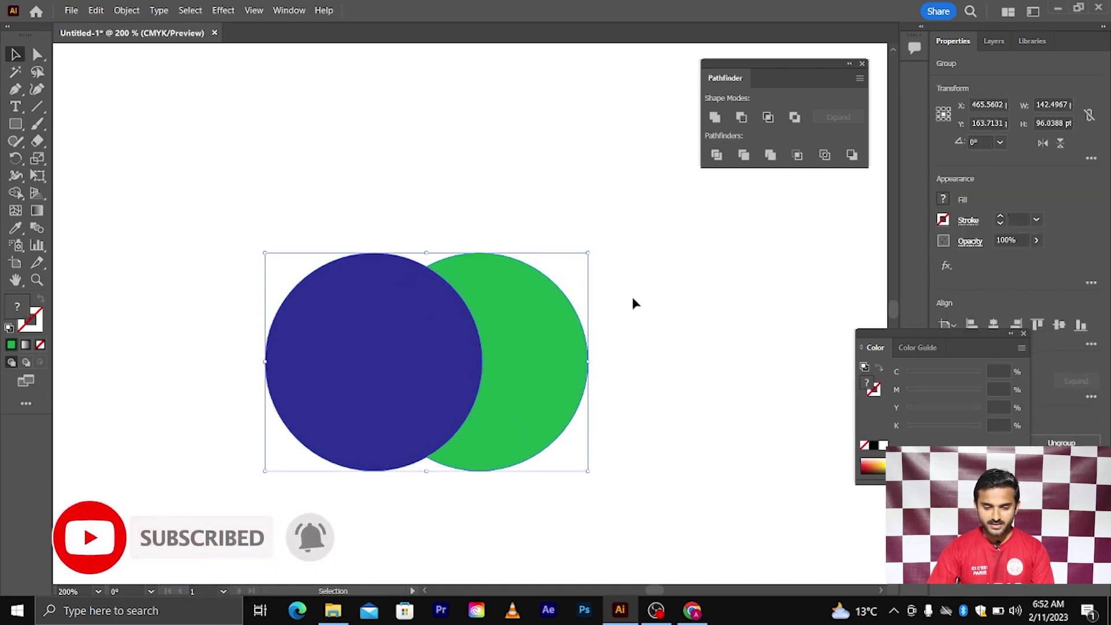
pyautogui.click(599, 317)
pyautogui.moveTo(535, 323); pyautogui.dragTo(500, 346)
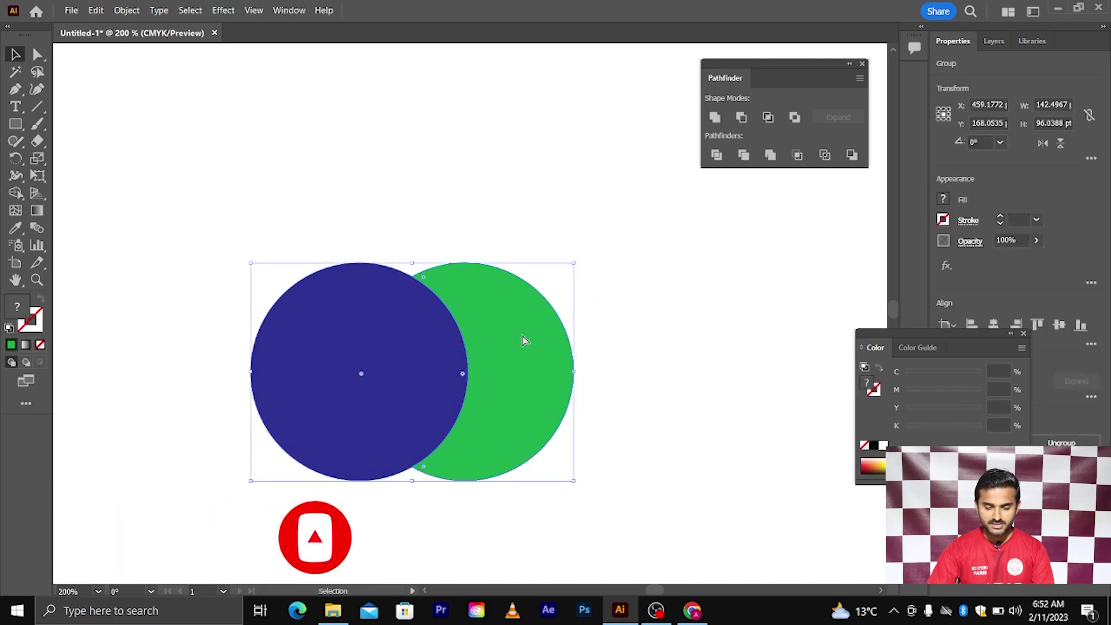
pyautogui.hotkey('ctrl', 'z')
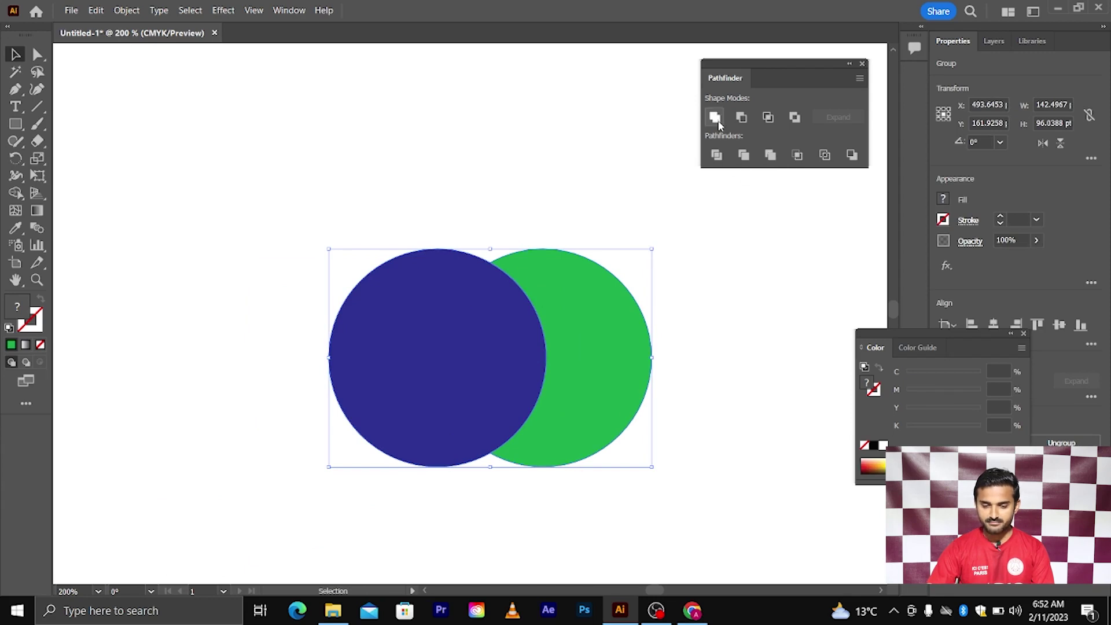
# - Ungroup the merged shapes and pull the blue circle off to the left, undoing both along with the group's earlier shift
pyautogui.rightClick(536, 282)
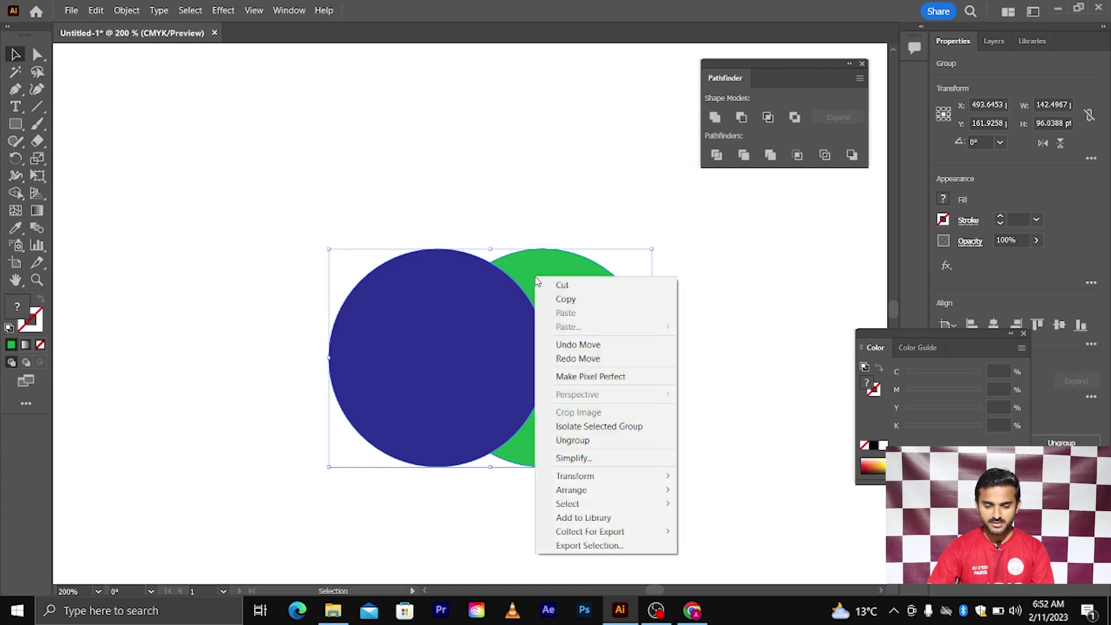
pyautogui.click(579, 440)
pyautogui.moveTo(443, 382); pyautogui.dragTo(384, 385)
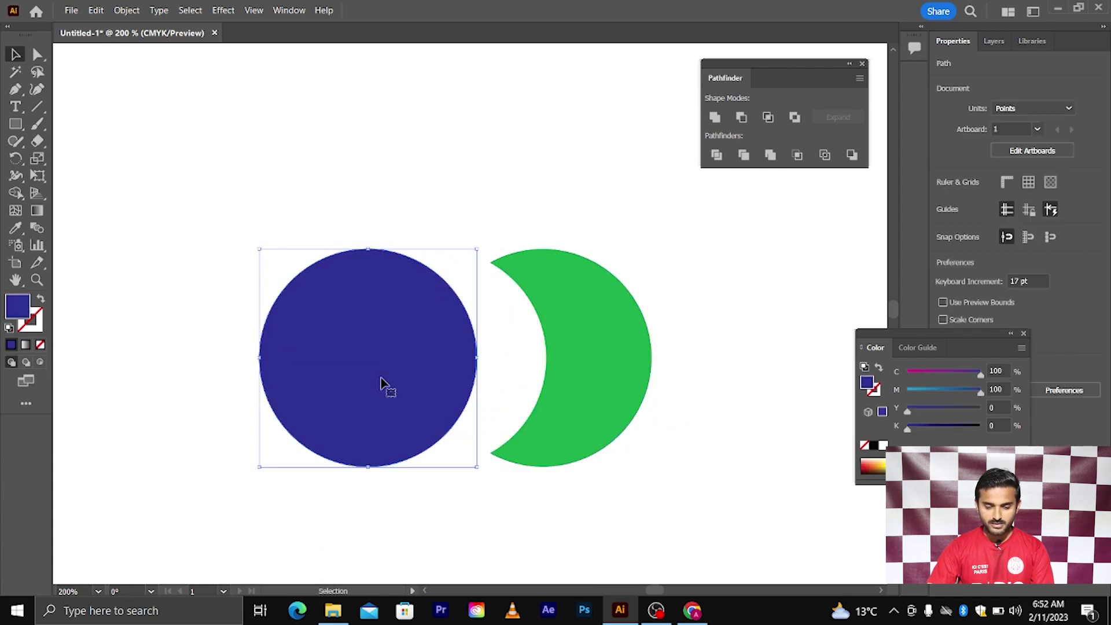
pyautogui.hotkey('ctrl', 'z')
pyautogui.hotkey('ctrl', 'z')
pyautogui.hotkey('ctrl', 'z')
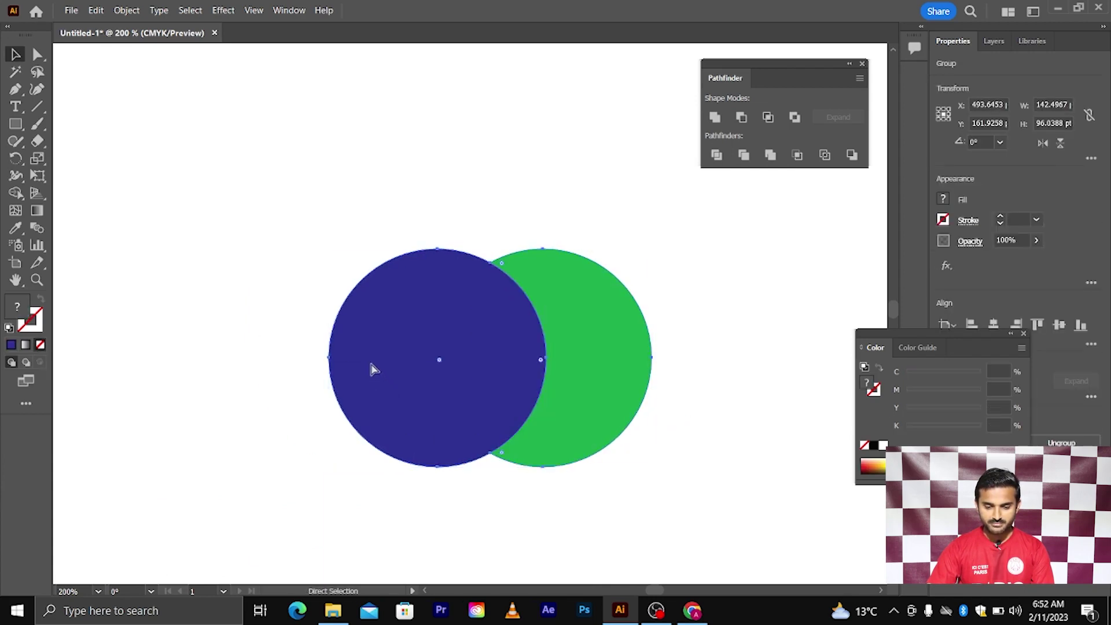
pyautogui.scroll(-3, 379, 300)
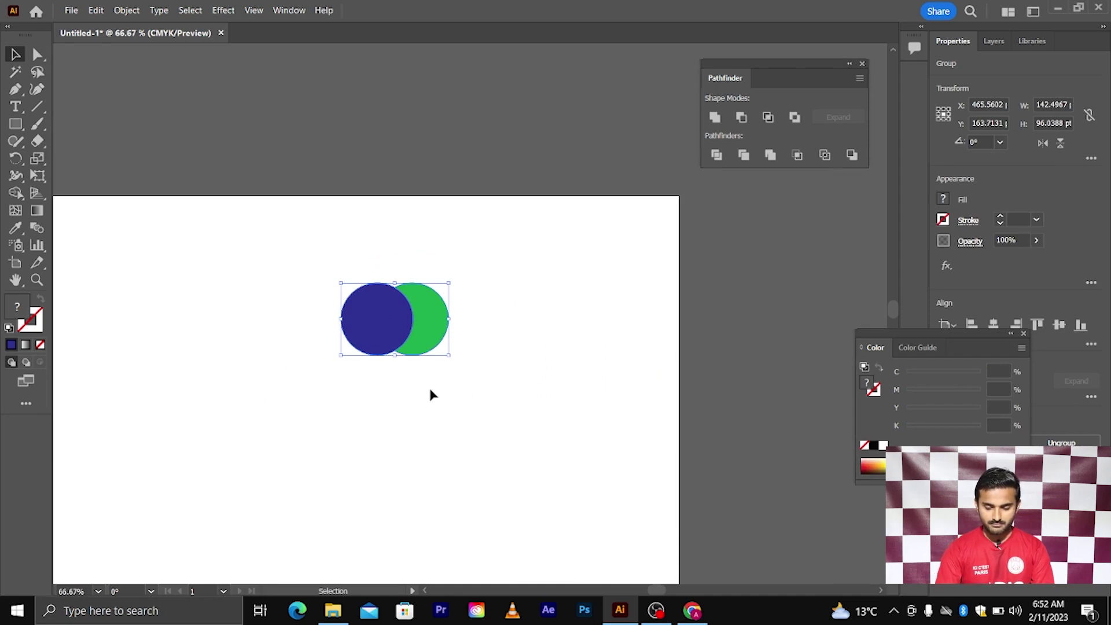
# - Delete the merged circles and draw a blue square about 265 pt wide on the artboard
pyautogui.press('Delete')
pyautogui.scroll(-1, 432, 391)
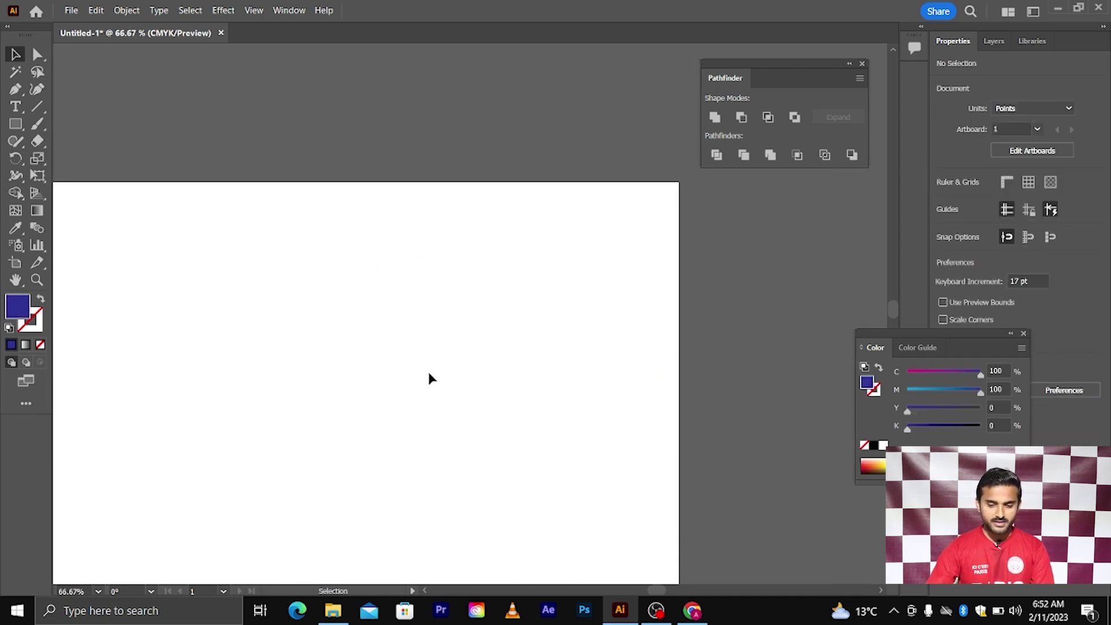
pyautogui.click(8, 125)
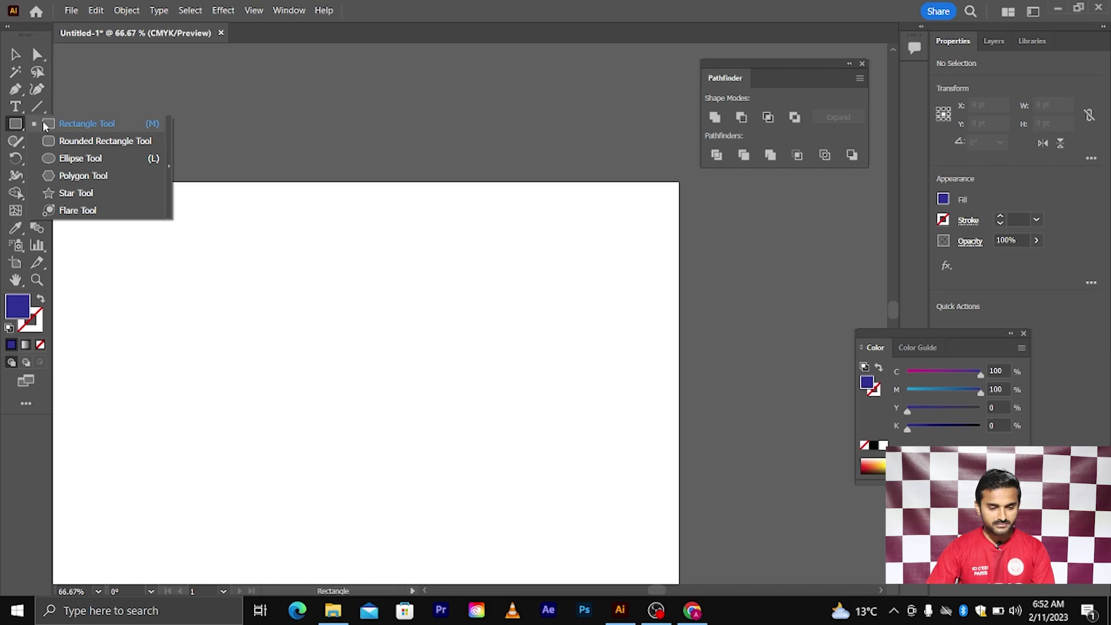
pyautogui.click(57, 123)
pyautogui.moveTo(340, 360); pyautogui.dragTo(441, 460)
pyautogui.click(16, 55)
pyautogui.hotkey('ctrl', 'shift', 'a')
# - Draw a blue rectangle about 281 by 137 pt that overlaps the left part of the square
pyautogui.click(17, 125)
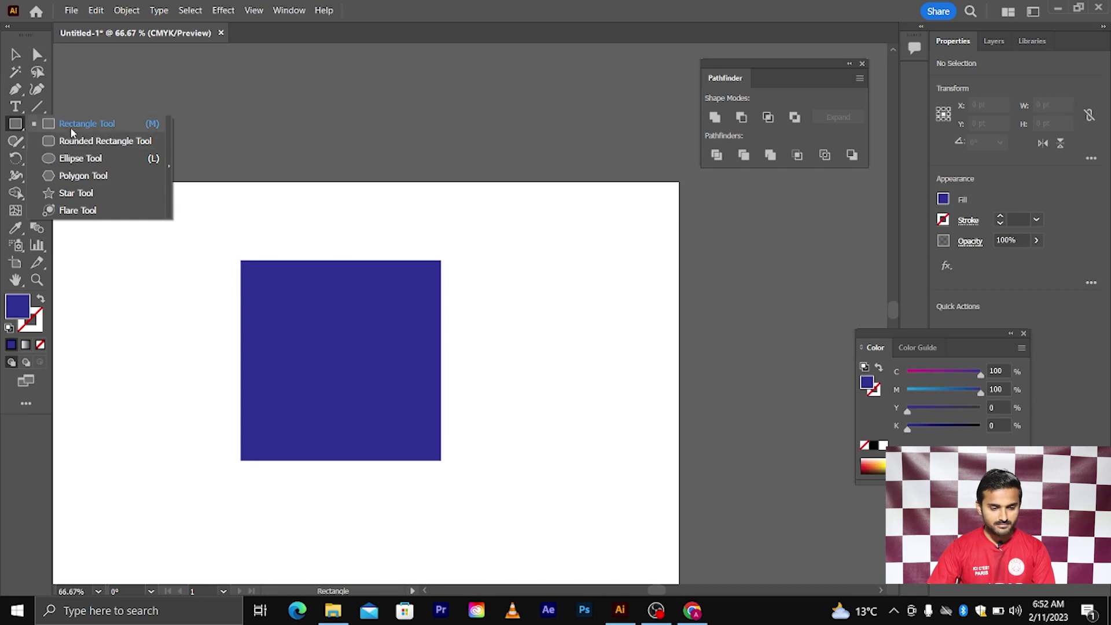
pyautogui.click(72, 125)
pyautogui.moveTo(143, 302); pyautogui.dragTo(356, 406)
pyautogui.click(16, 55)
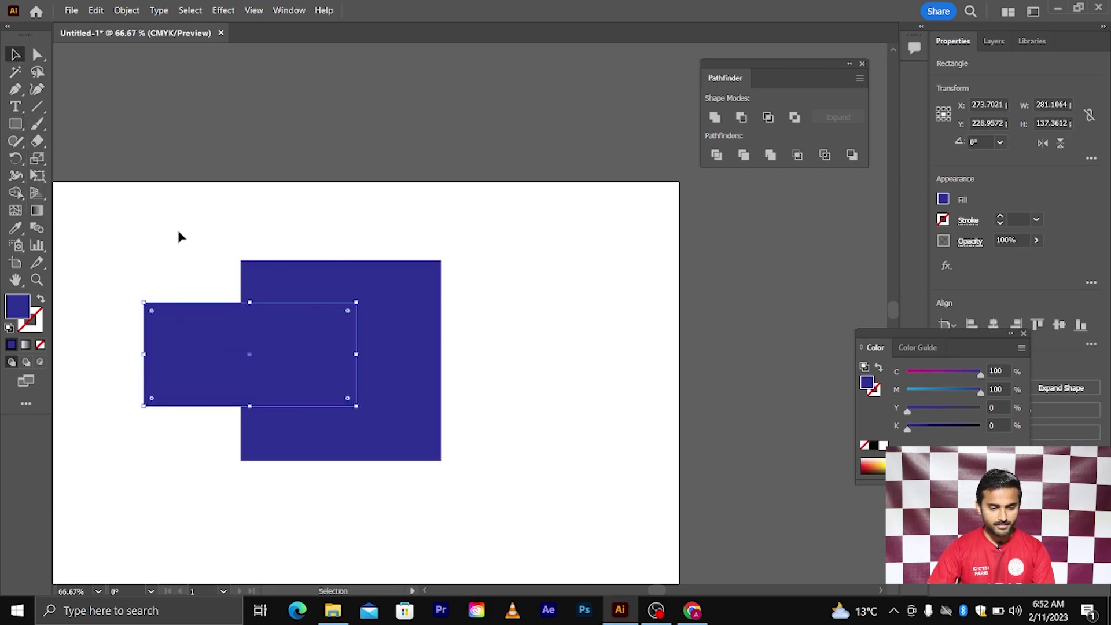
# - Merge the square and rectangle with the Pathfinder, and shift the merged shape up and to the right
pyautogui.moveTo(179, 232); pyautogui.dragTo(455, 450)
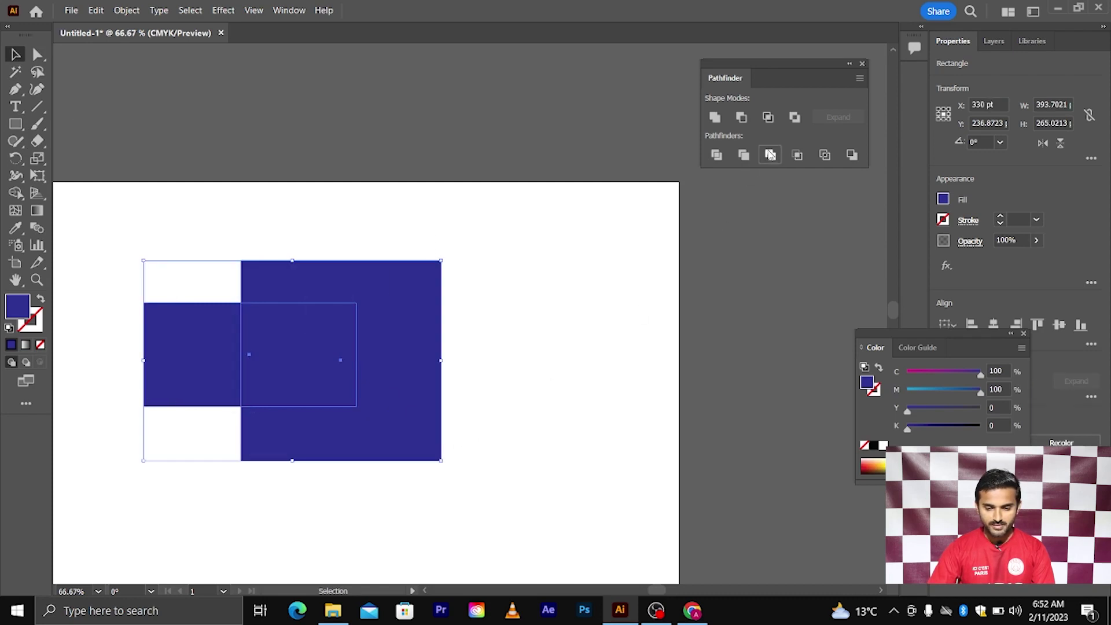
pyautogui.click(770, 155)
pyautogui.moveTo(354, 379); pyautogui.dragTo(407, 353)
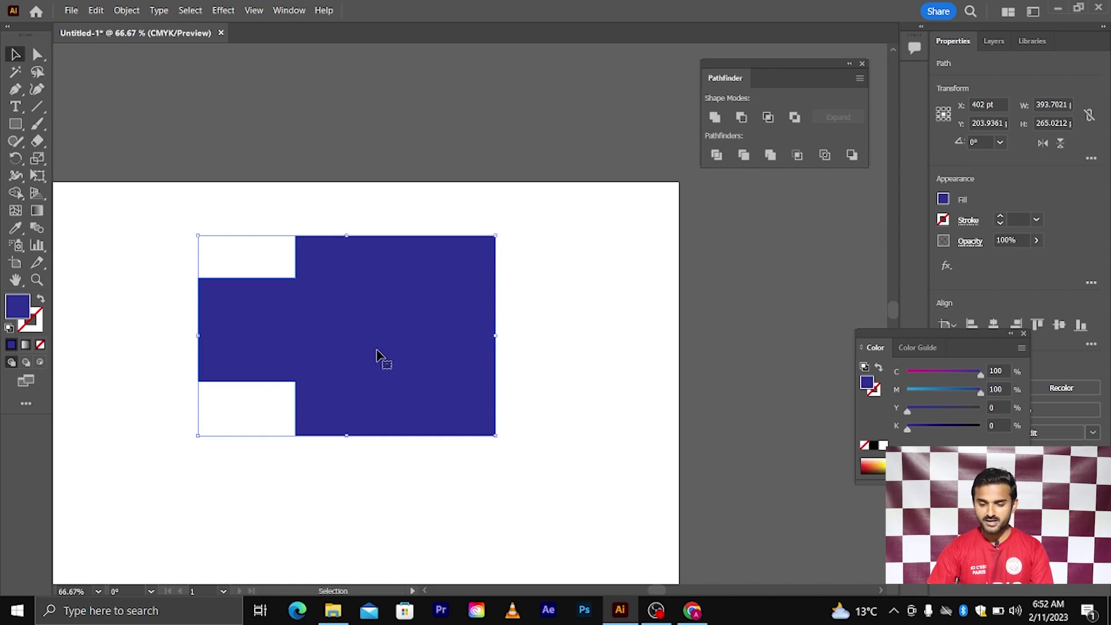
pyautogui.scroll(-1, 376, 354)
pyautogui.scroll(1, 373, 355)
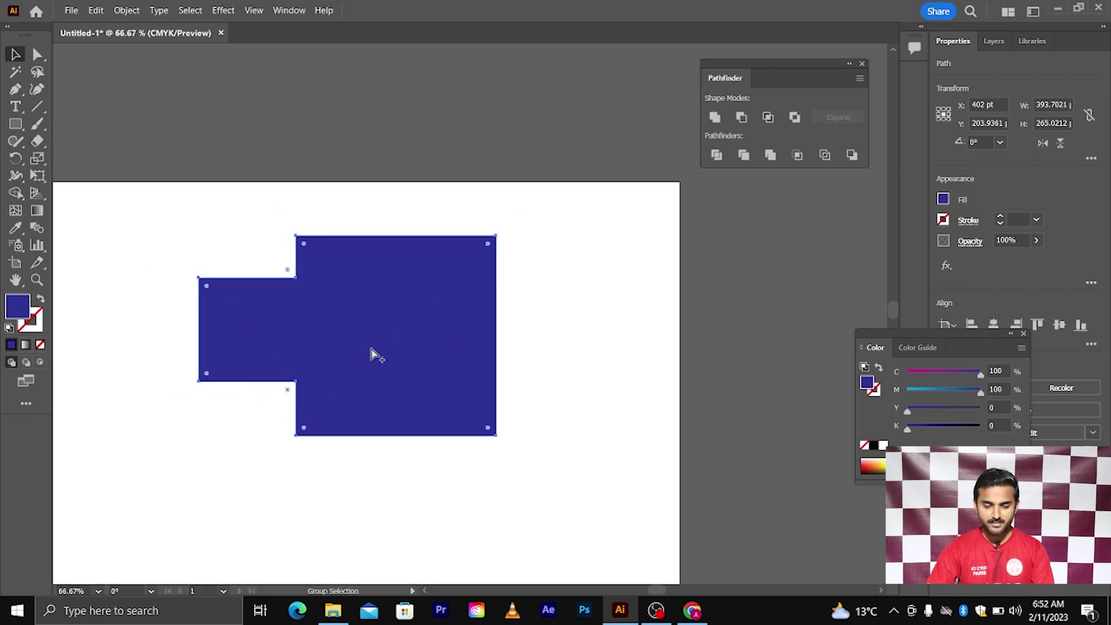
# - Draw another blue rectangle about 391 by 285 pt over the lower-right corner of the merged shape
pyautogui.click(136, 212)
pyautogui.press('m')
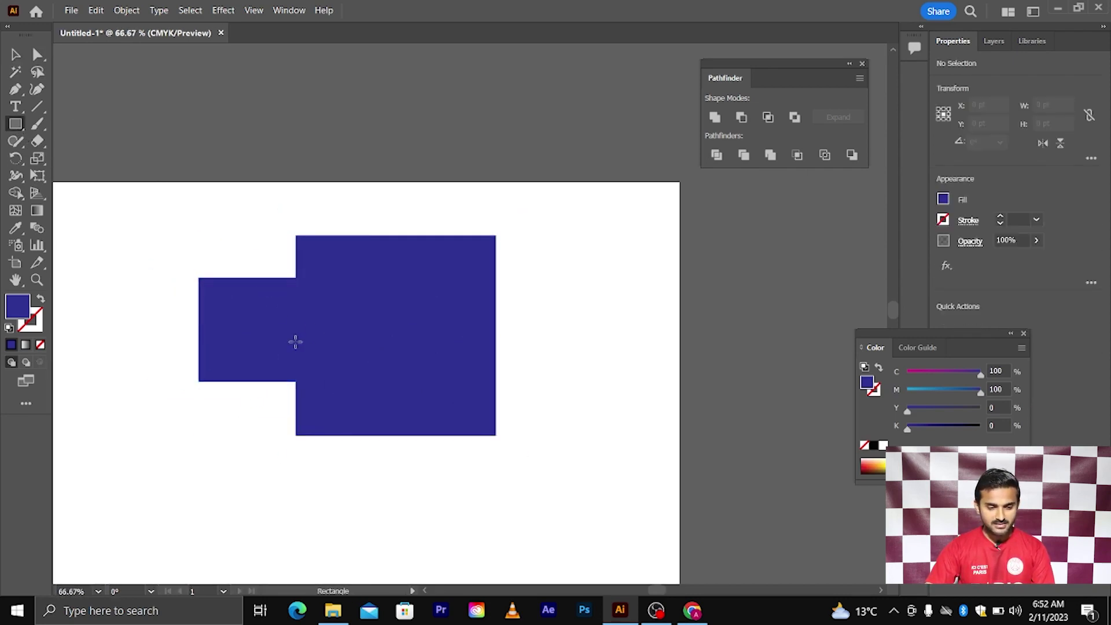
pyautogui.moveTo(369, 315); pyautogui.dragTo(665, 527)
pyautogui.press('v')
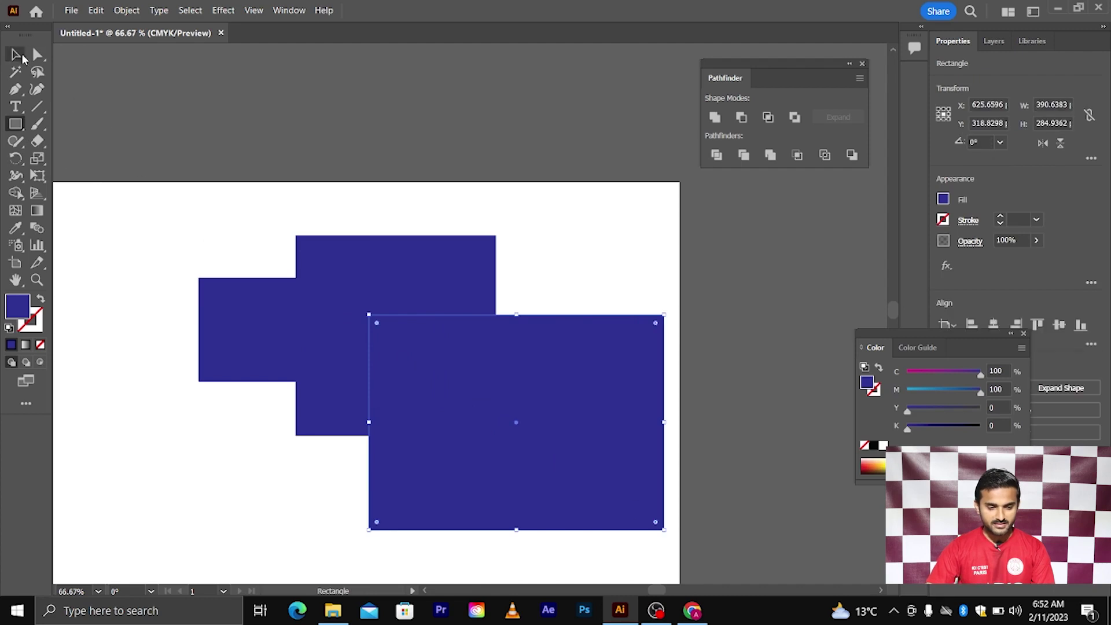
# - Merge the new rectangle with the stepped shape using the Pathfinder, and undo the last change
pyautogui.moveTo(206, 222); pyautogui.dragTo(534, 454)
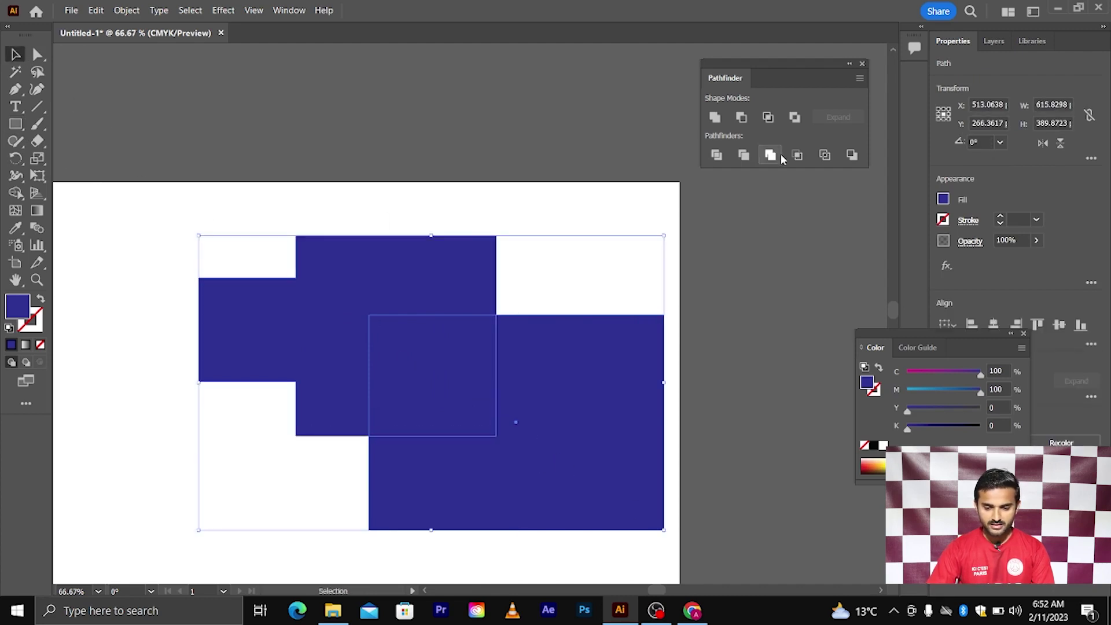
pyautogui.click(771, 154)
pyautogui.press('a')
pyautogui.hotkey('ctrl', 'z')
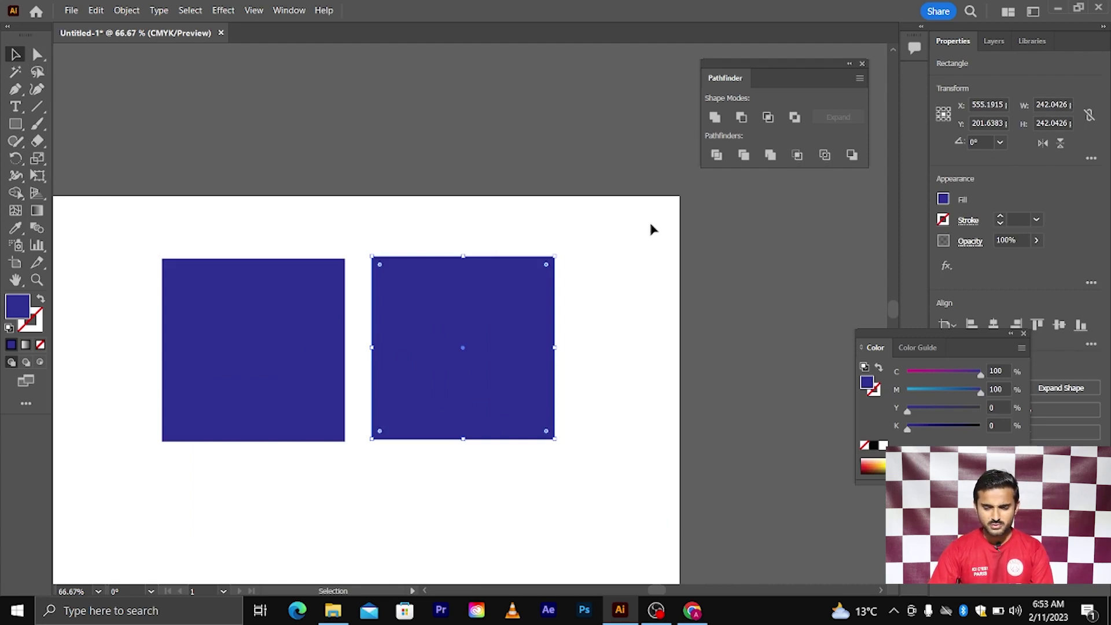
# - Move the right-hand square over the other's upper-right corner, crop the pair with the Pathfinder, and undo the crop
pyautogui.moveTo(510, 312); pyautogui.dragTo(407, 255)
pyautogui.moveTo(165, 201); pyautogui.dragTo(484, 437)
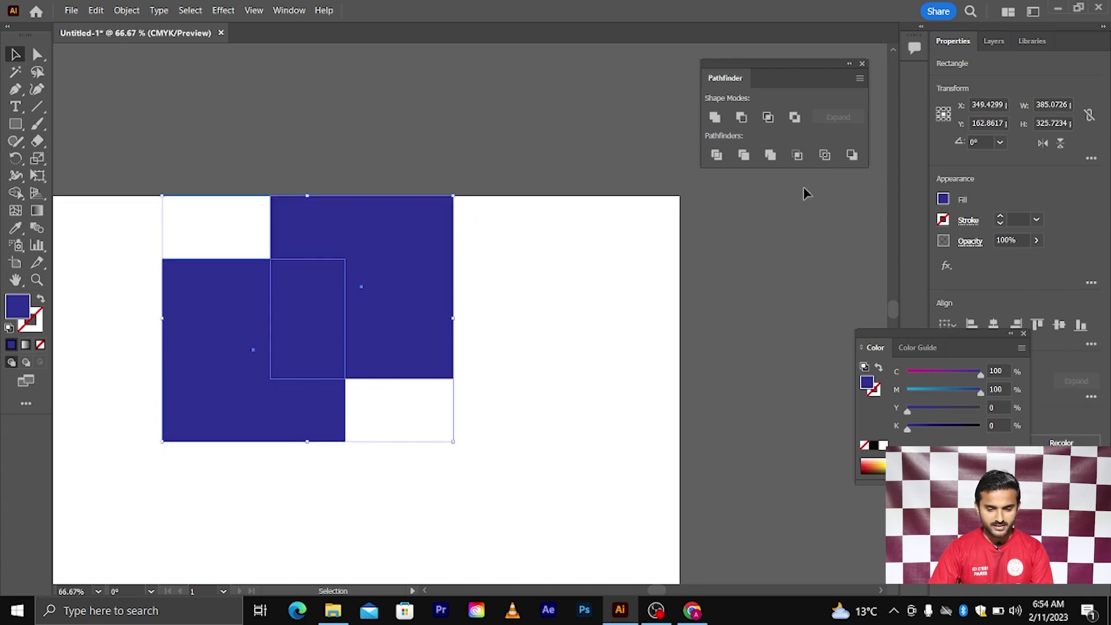
pyautogui.click(797, 155)
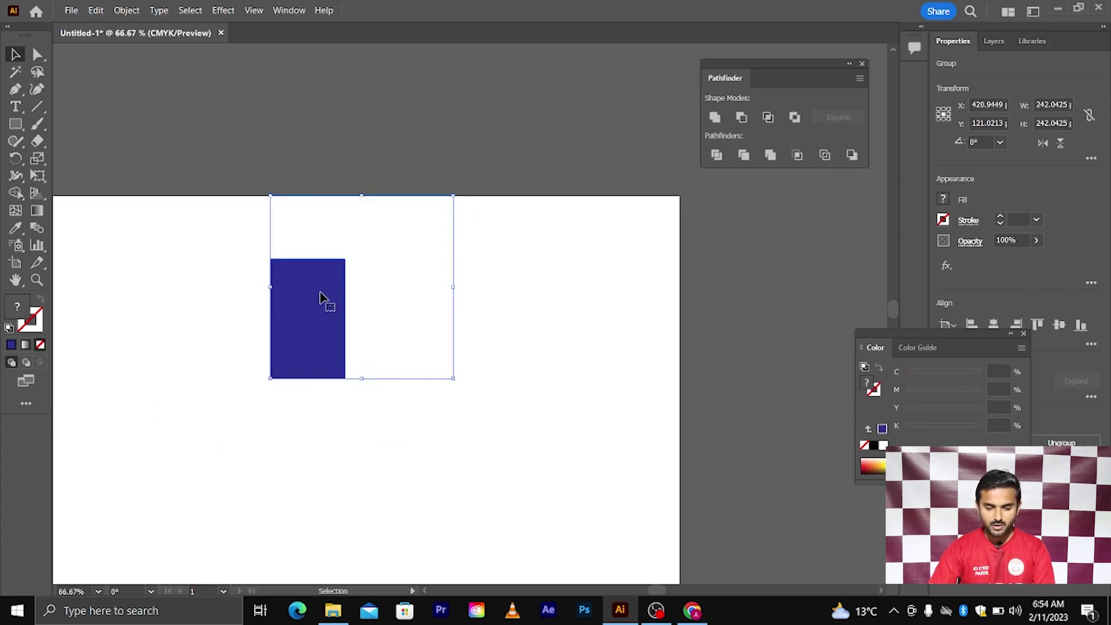
pyautogui.hotkey('ctrl', 'z')
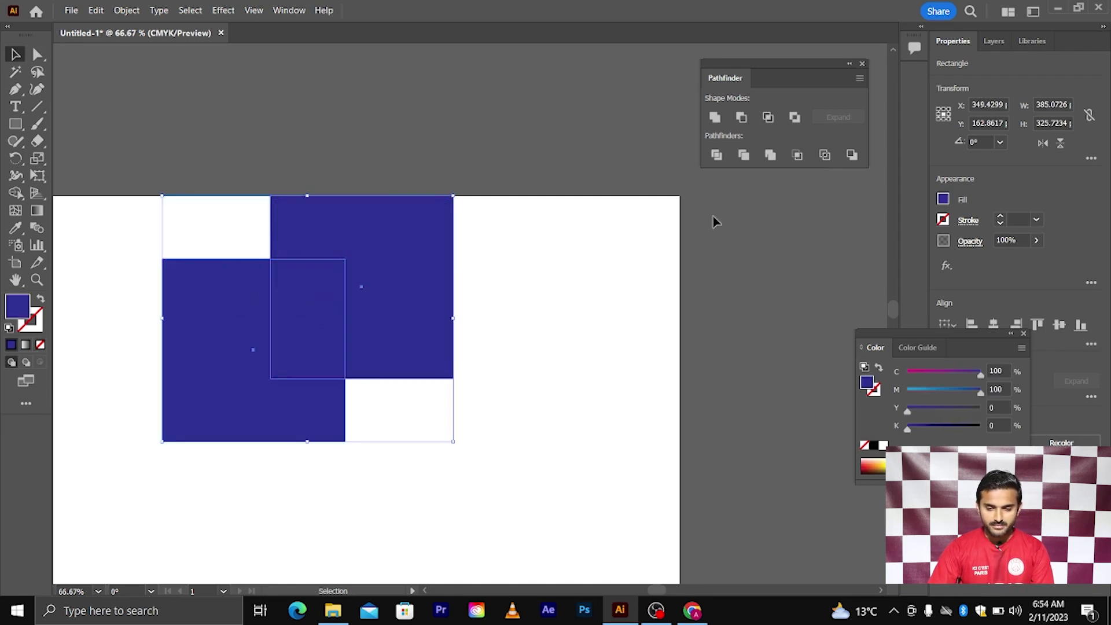
# - Try the Pathfinder's Outline and Minus Back operations one at a time on both squares, undoing each
pyautogui.click(824, 155)
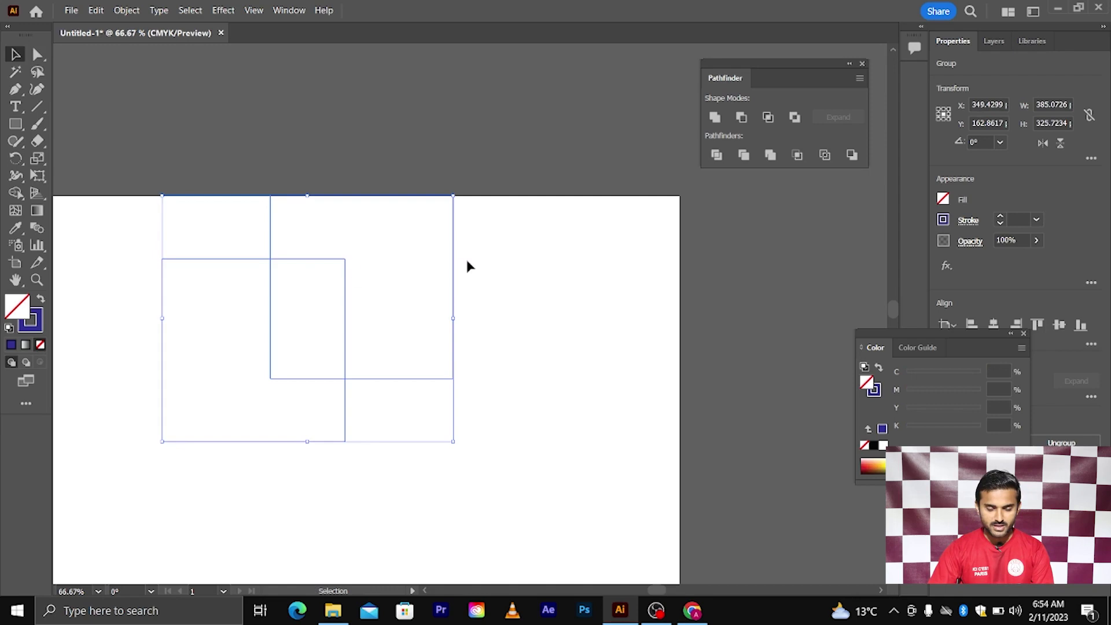
pyautogui.hotkey('ctrl', 'z')
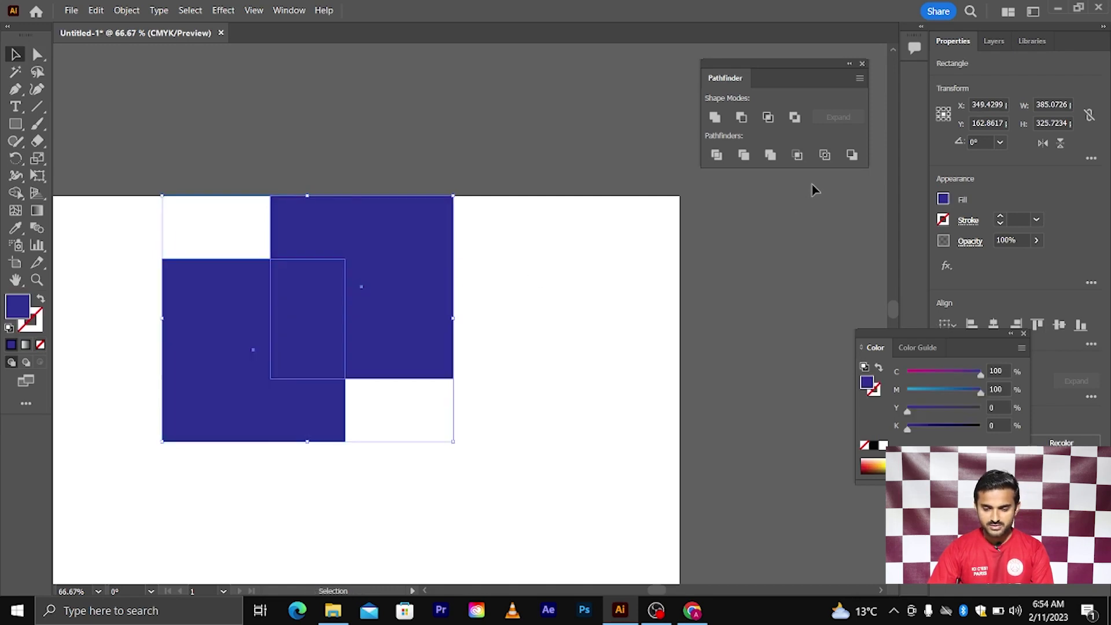
pyautogui.click(851, 155)
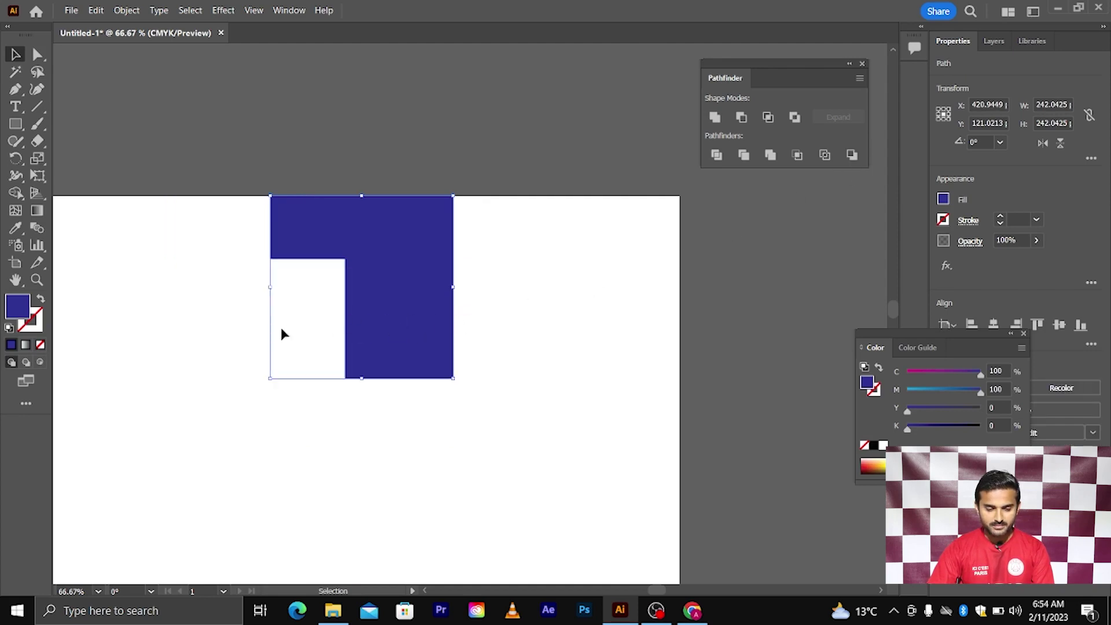
pyautogui.press('a')
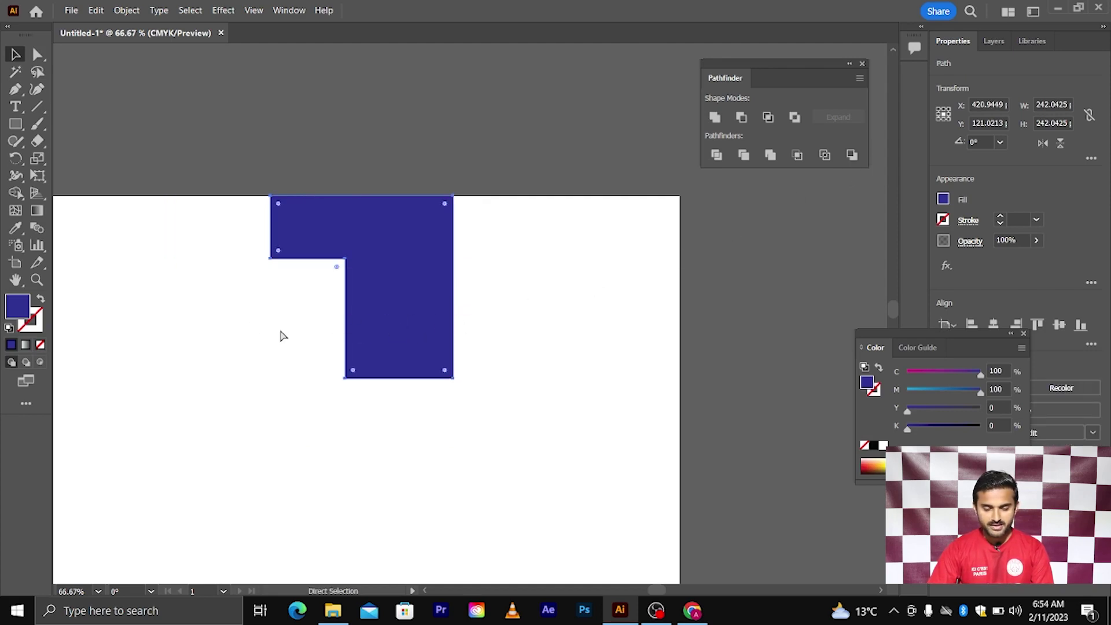
pyautogui.hotkey('ctrl', 'z')
# - Recolour the lower-left square dark green
pyautogui.click(546, 274)
pyautogui.scroll(-2, 544, 274)
pyautogui.click(497, 270)
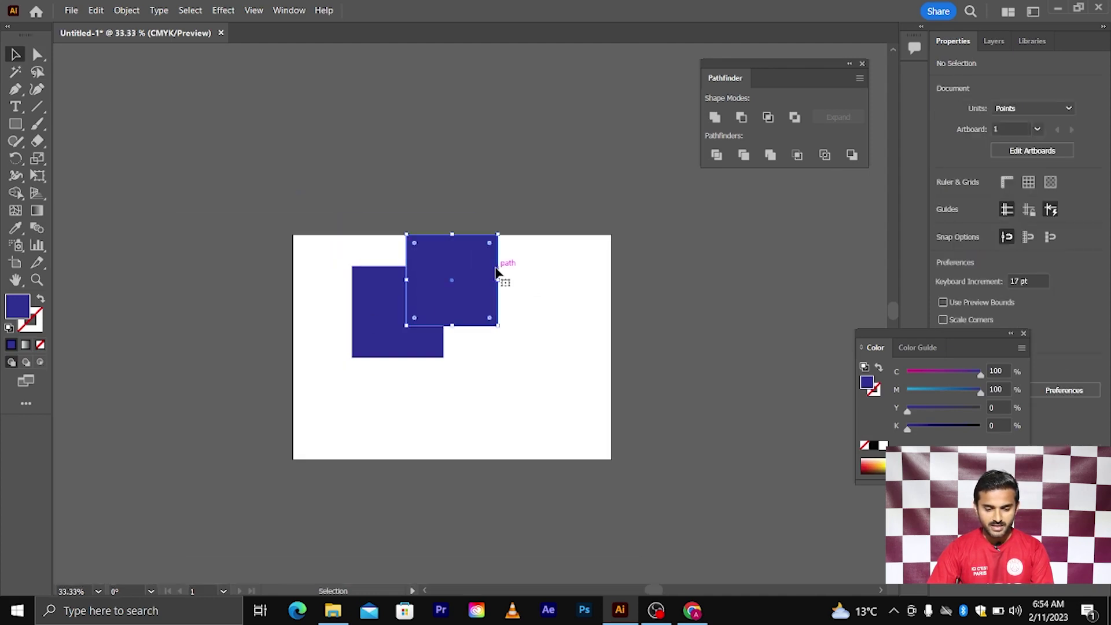
pyautogui.click(362, 315)
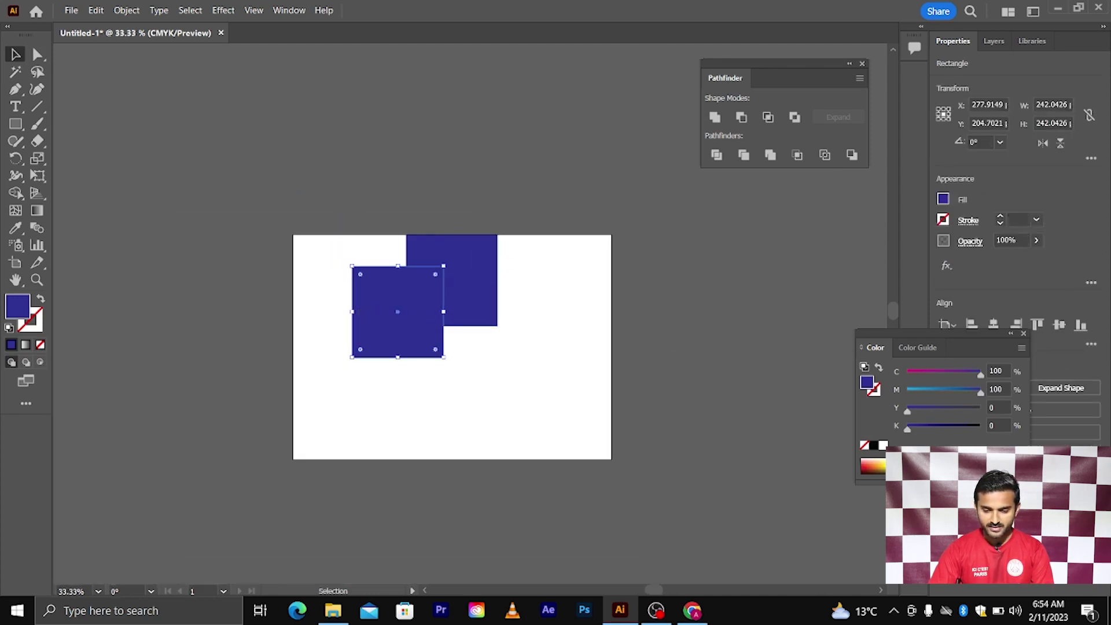
pyautogui.click(926, 467)
pyautogui.click(620, 399)
# - Apply the Pathfinder's Minus Back operation to the green and blue squares
pyautogui.moveTo(340, 226); pyautogui.dragTo(518, 360)
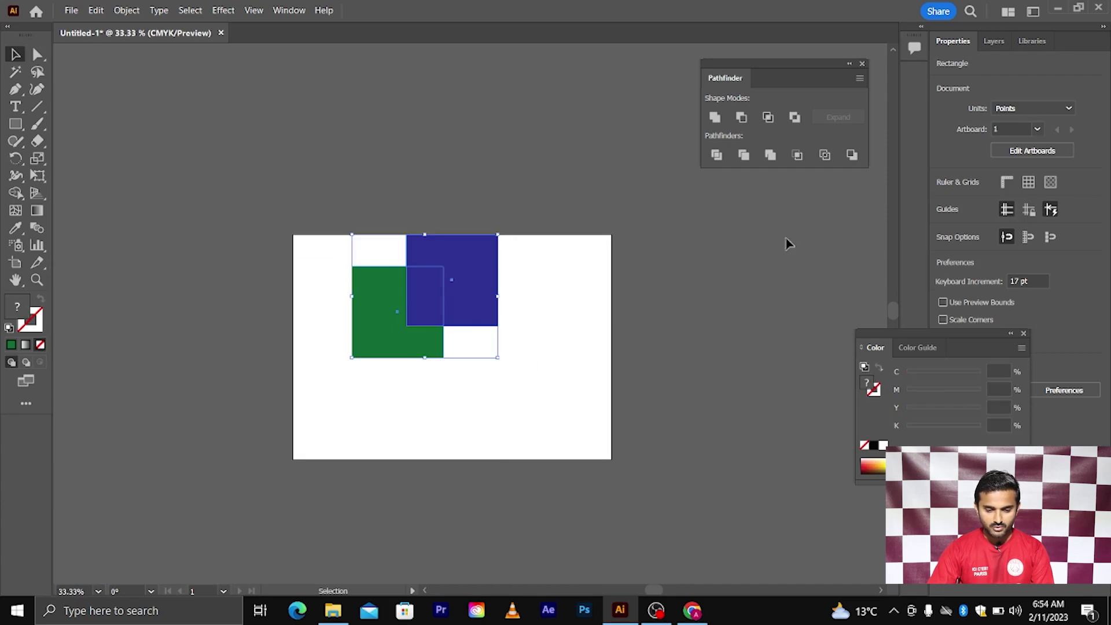
pyautogui.click(852, 154)
pyautogui.click(566, 350)
pyautogui.scroll(1, 423, 313)
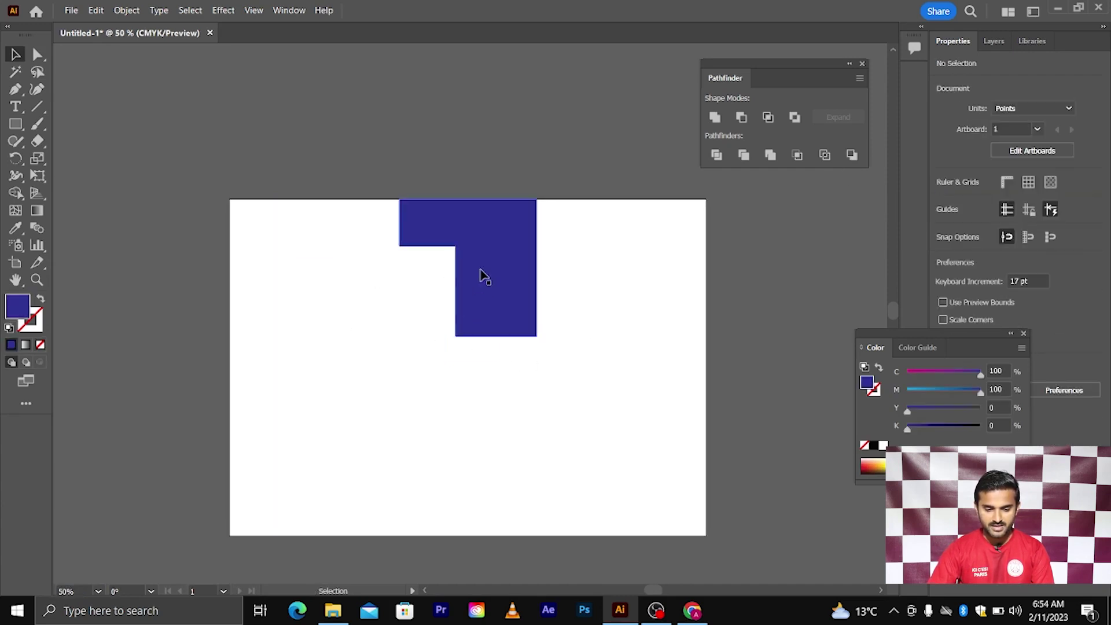
# - Delete the remaining L-shaped blue piece from the artboard
pyautogui.scroll(-1, 481, 292)
pyautogui.click(479, 290)
pyautogui.press('Delete')
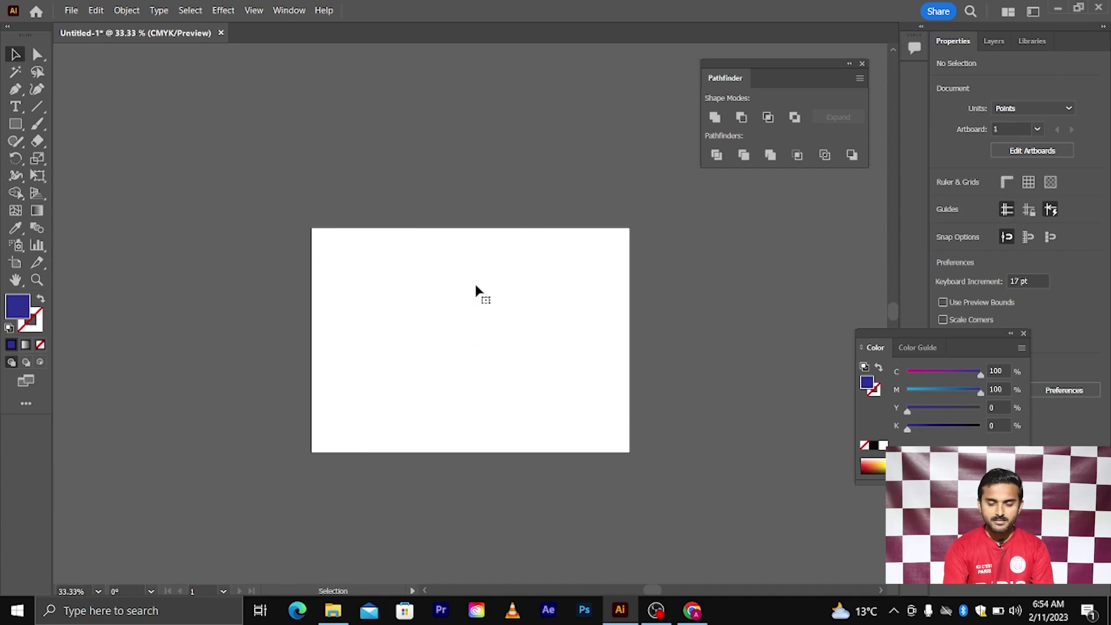
# - Draw a blue circle about 161 pt in diameter on the empty artboard as the body of the setting icon
pyautogui.hscroll(1, 475, 288)
pyautogui.scroll(2, 390, 280)
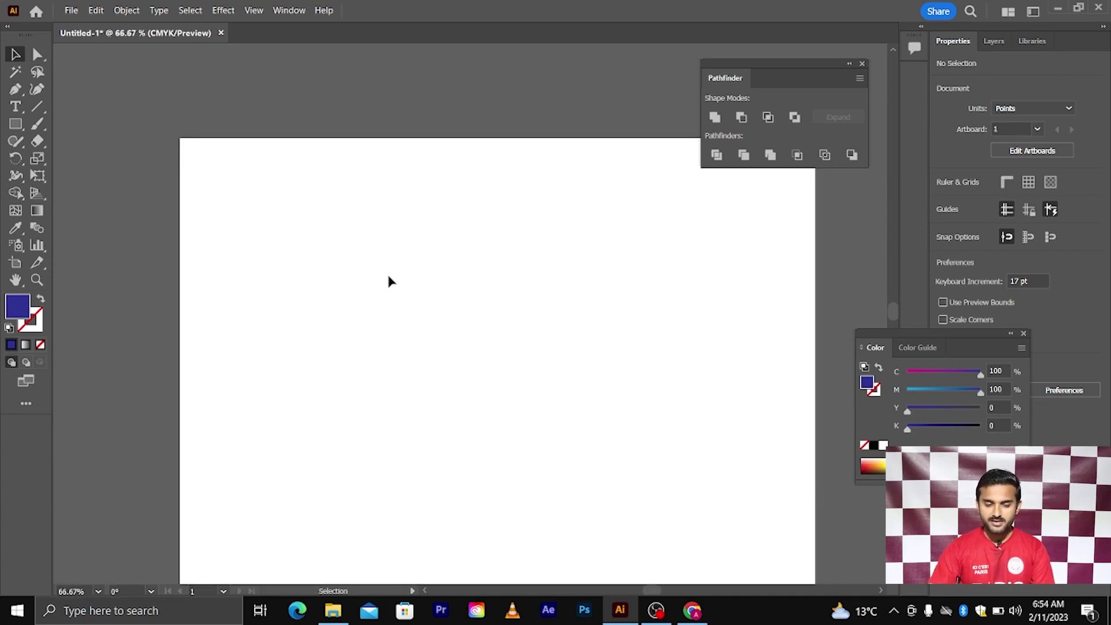
pyautogui.hscroll(1, 391, 282)
pyautogui.hscroll(1, 389, 281)
pyautogui.scroll(2, 389, 281)
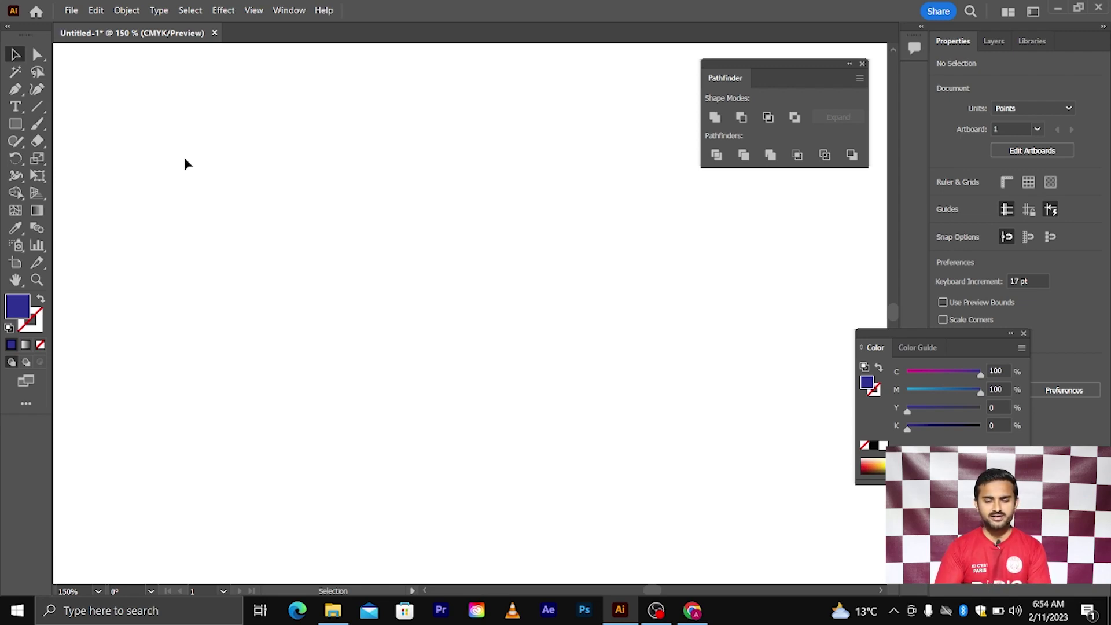
pyautogui.click(16, 124)
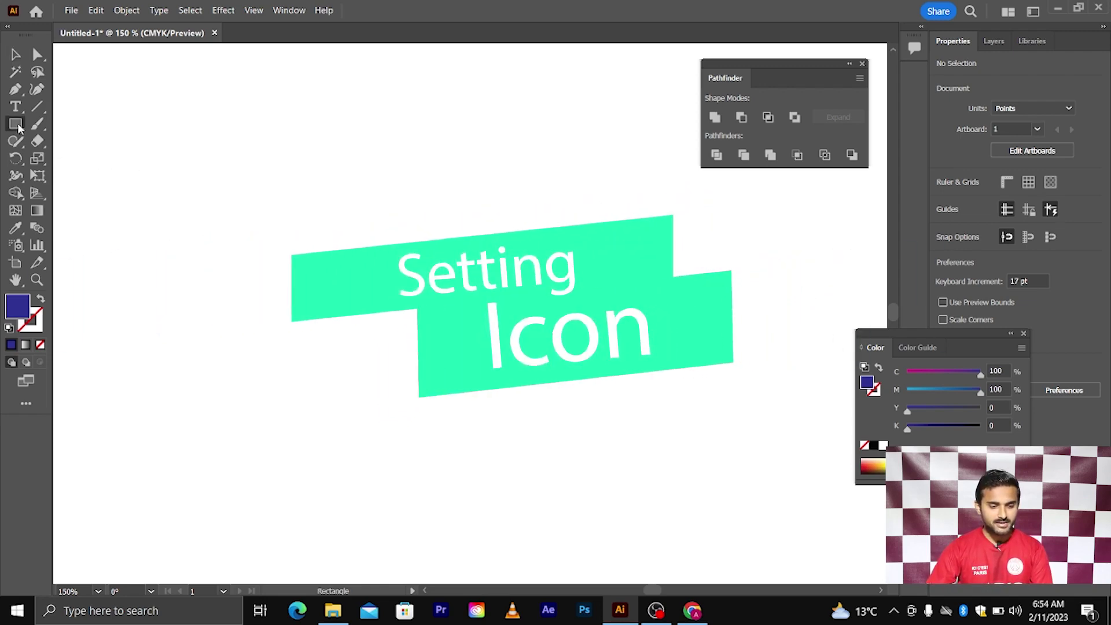
pyautogui.rightClick(18, 129)
pyautogui.click(69, 158)
pyautogui.moveTo(426, 316); pyautogui.dragTo(562, 412)
pyautogui.press('v')
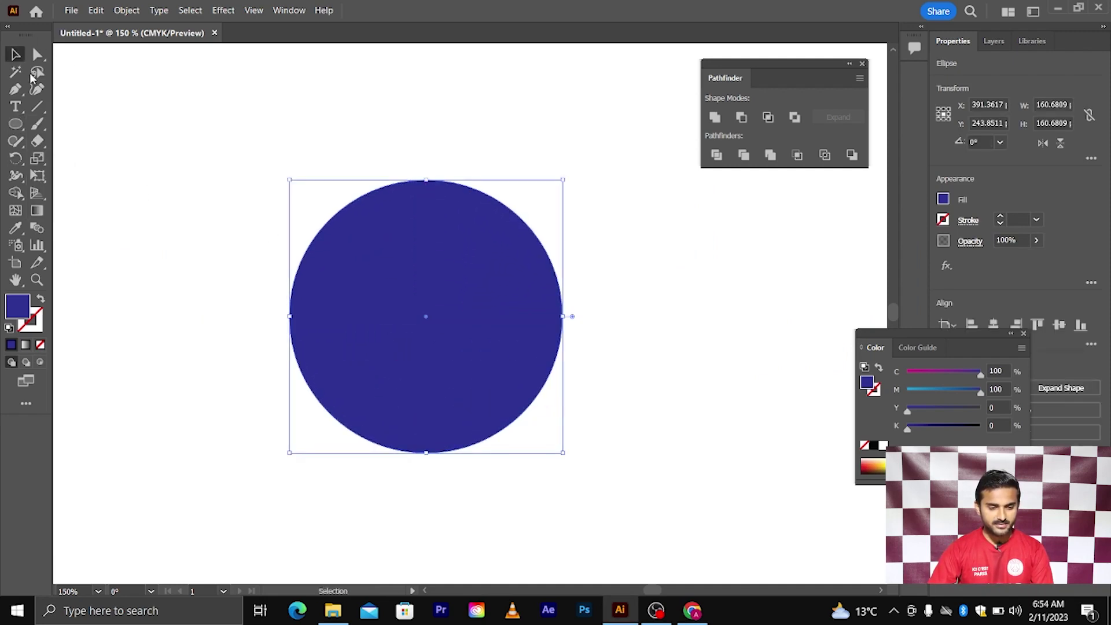
pyautogui.click(69, 116)
# - Draw a blue square about 32 pt wide just above the circle, centred on the circle's vertical axis
pyautogui.click(16, 127)
pyautogui.rightClick(16, 127)
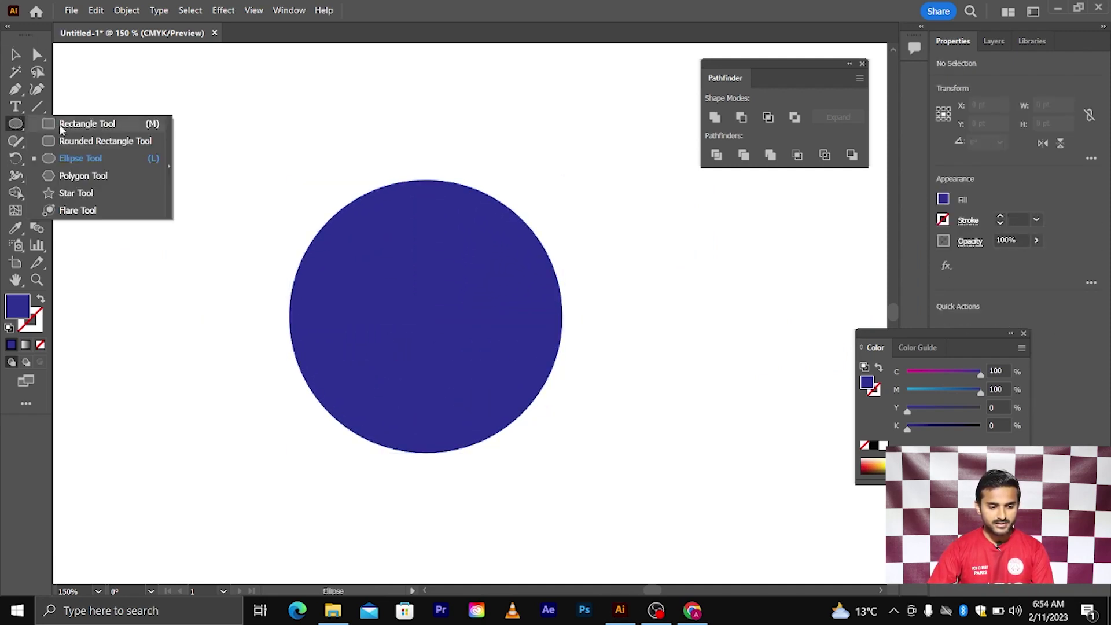
pyautogui.click(60, 128)
pyautogui.scroll(1, 446, 146)
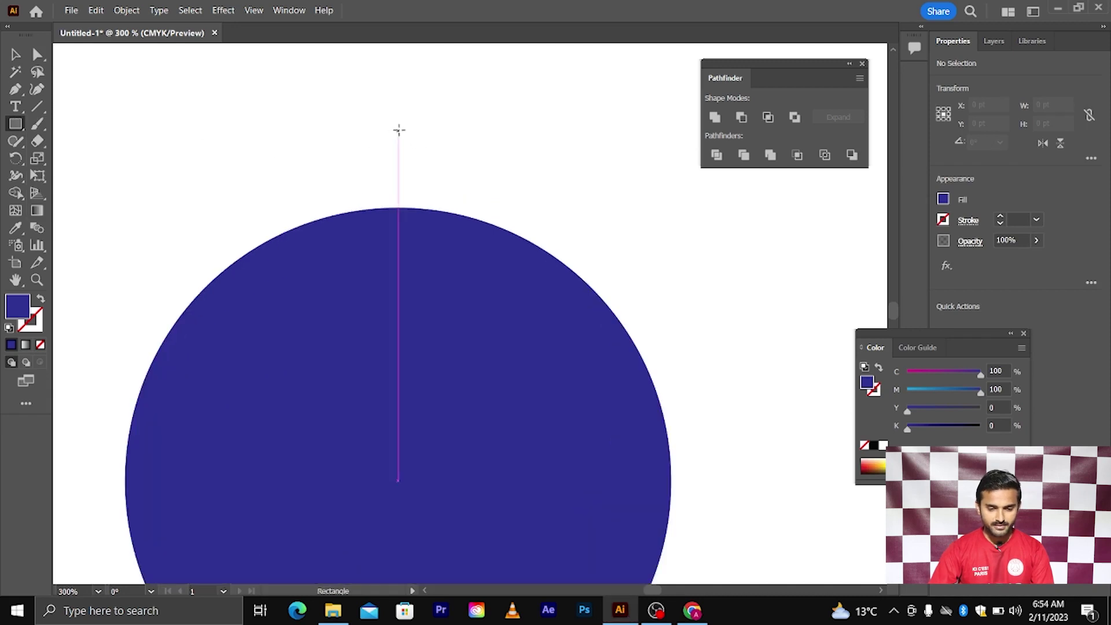
pyautogui.moveTo(398, 129); pyautogui.dragTo(453, 182)
# - Taper the small square into a gear tooth by moving each of its top corners inward about 2.5 pt
pyautogui.press('a')
pyautogui.scroll(2, 299, 143)
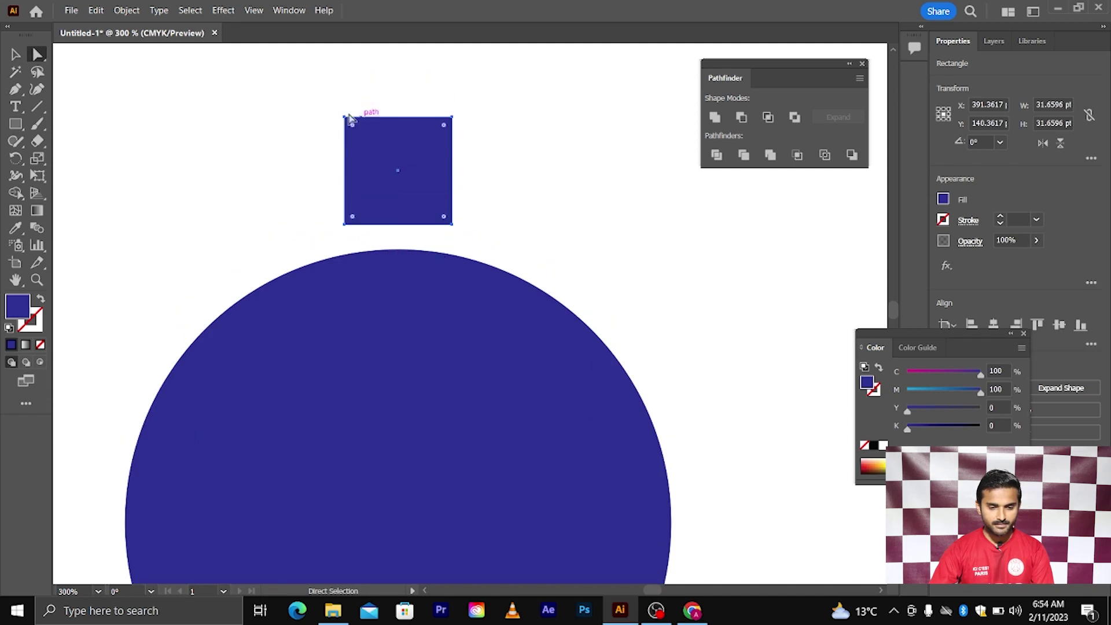
pyautogui.moveTo(318, 107); pyautogui.dragTo(354, 119)
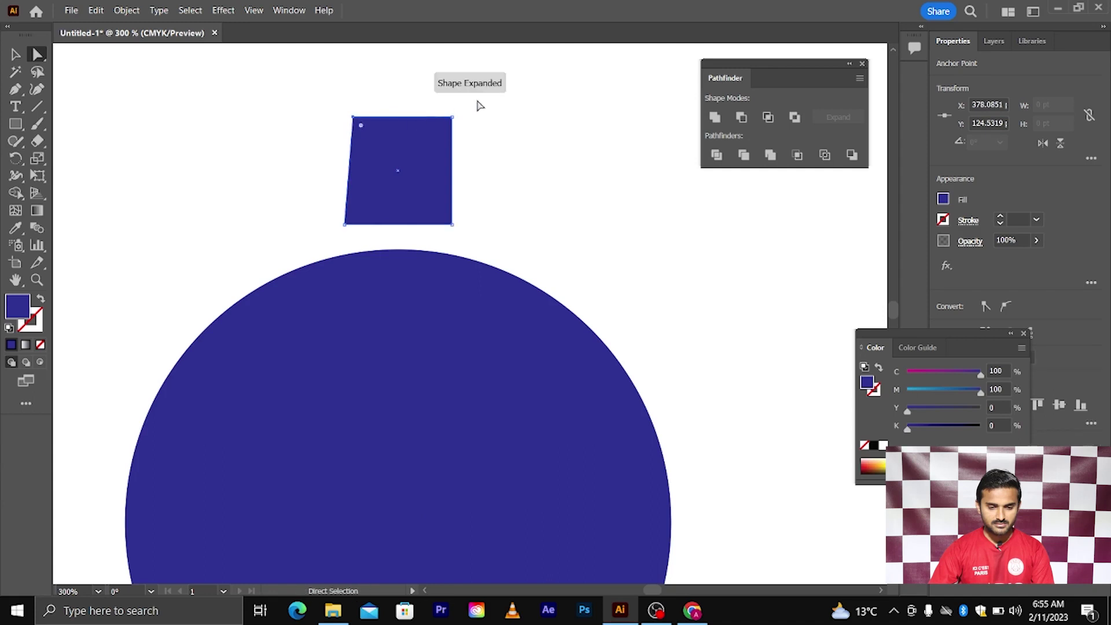
pyautogui.click(453, 118)
pyautogui.moveTo(453, 118); pyautogui.dragTo(443, 120)
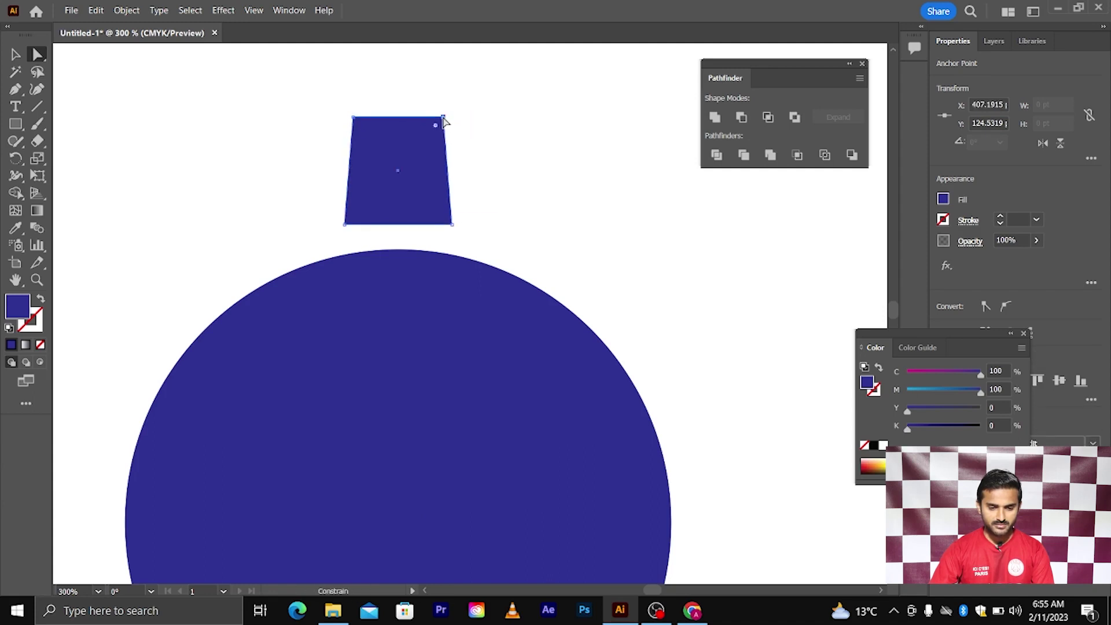
pyautogui.scroll(-1, 469, 161)
# - Recolour the circle light blue by lowering its magenta to 18%
pyautogui.click(13, 53)
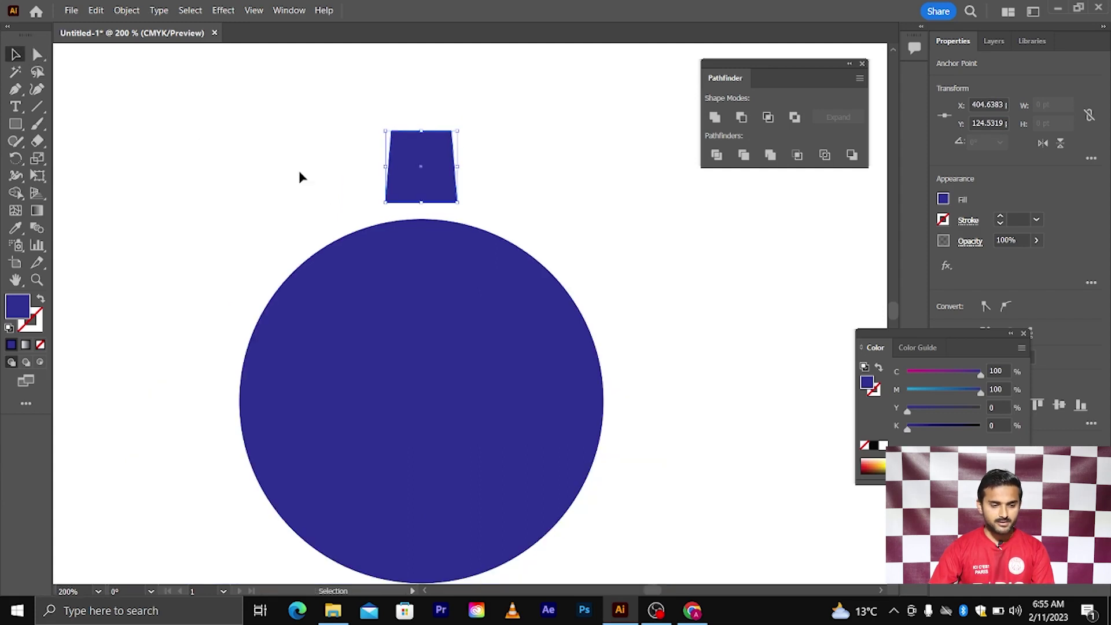
pyautogui.click(434, 362)
pyautogui.moveTo(946, 393); pyautogui.dragTo(920, 393)
pyautogui.click(759, 338)
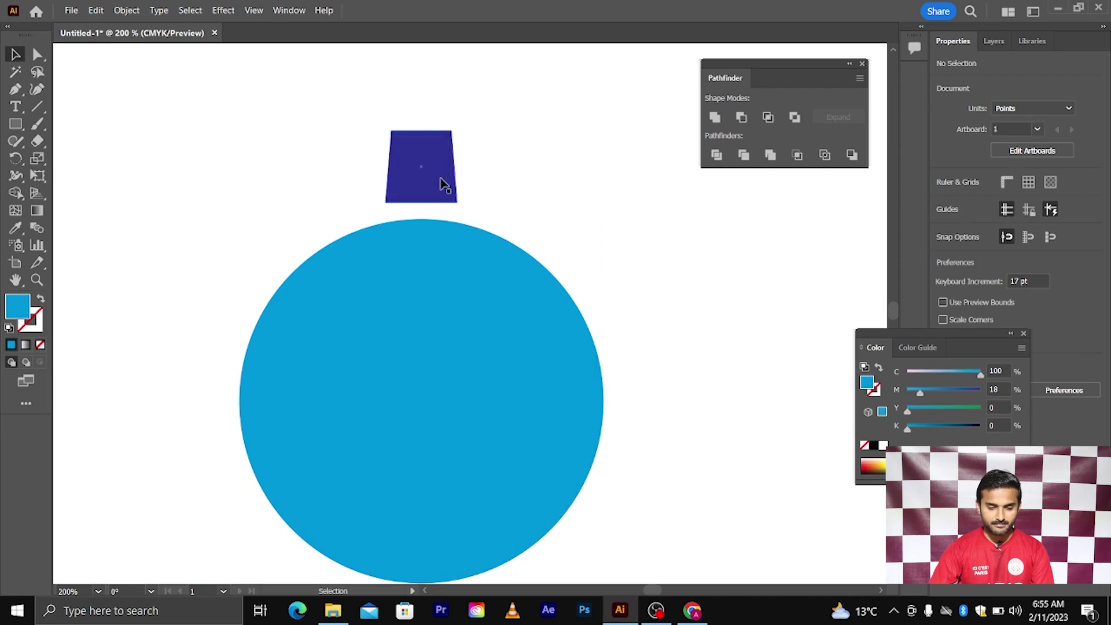
# - Move the tapered tooth straight down about 14 pt so its base overlaps the circle's top edge
pyautogui.moveTo(437, 174); pyautogui.dragTo(435, 206)
pyautogui.scroll(-1, 433, 200)
pyautogui.scroll(-1, 433, 196)
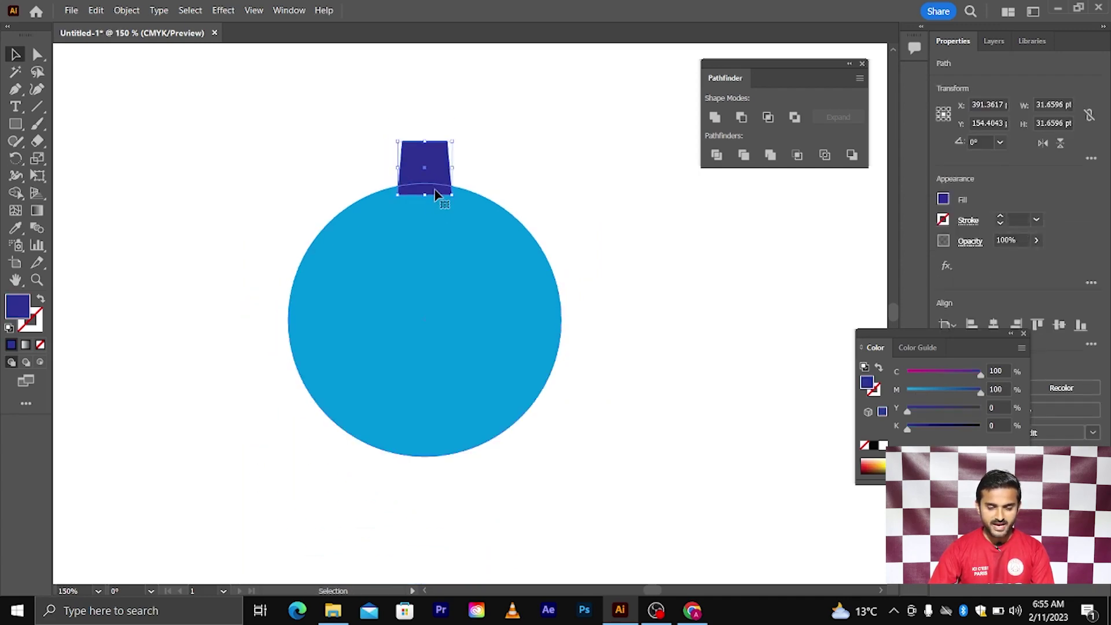
# - Rotate a copy of the tapered tooth 45° counterclockwise about the circle's centre, keeping the original in place
pyautogui.scroll(1, 434, 181)
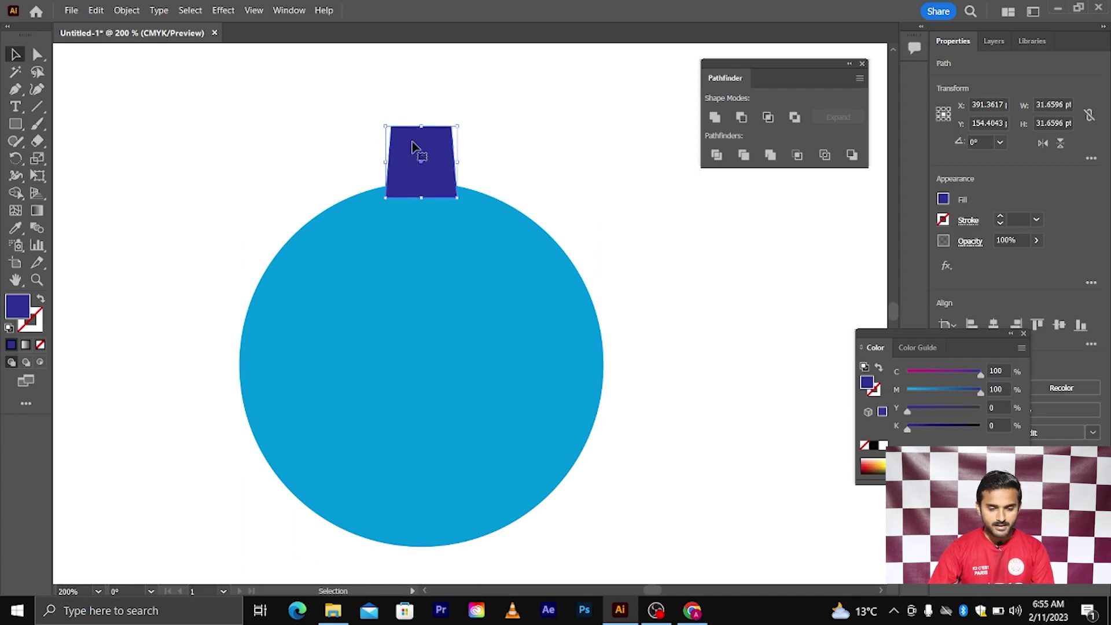
pyautogui.click(10, 161)
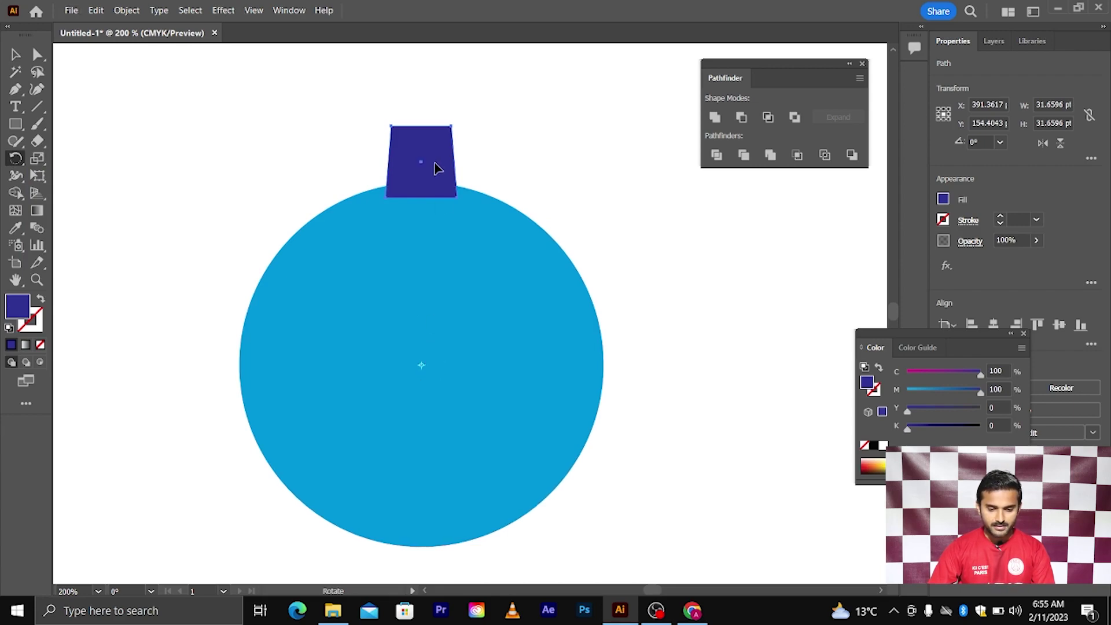
pyautogui.moveTo(437, 158); pyautogui.dragTo(334, 184)
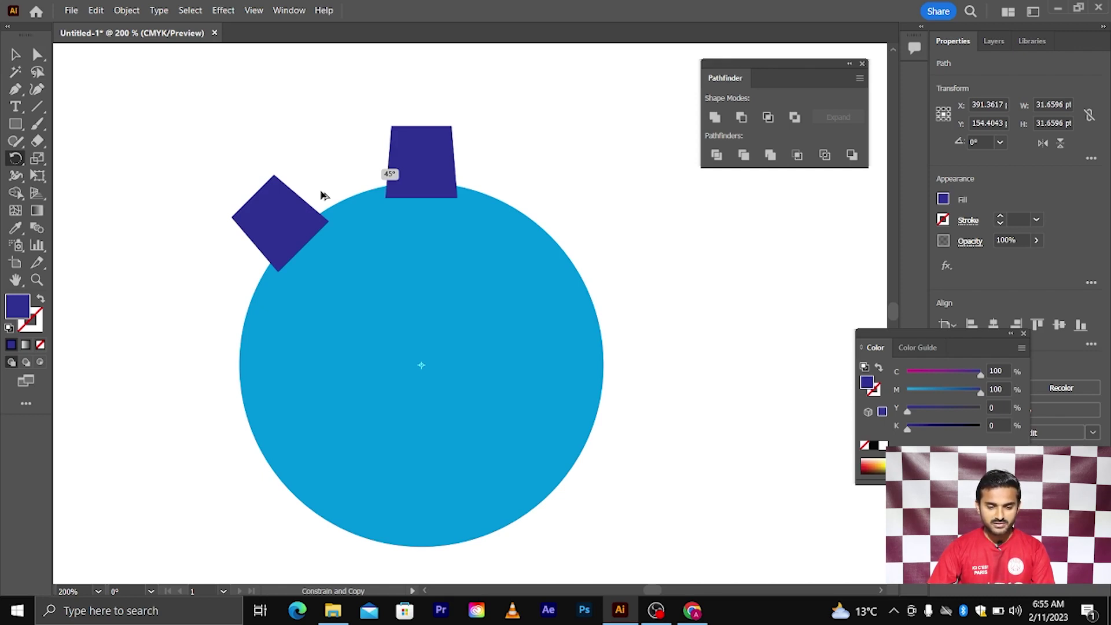
pyautogui.moveTo(323, 195); pyautogui.dragTo(322, 196)
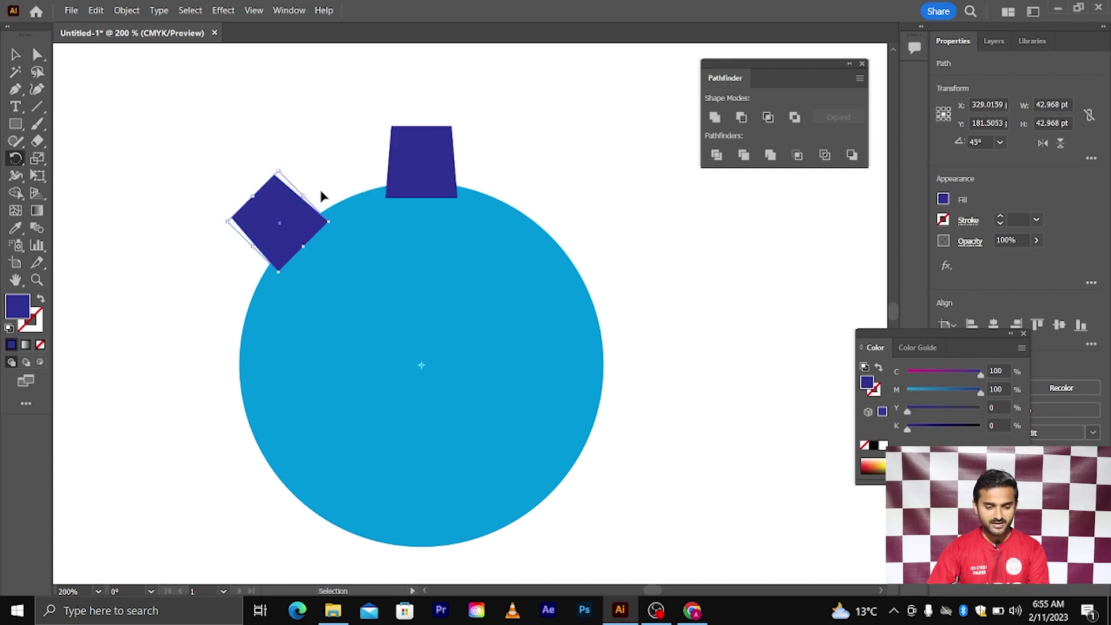
# - Repeat the 45° rotated copy six more times to ring the circle with eight evenly spaced teeth
pyautogui.hotkey('ctrl', 'd')
pyautogui.hotkey('ctrl', 'd')
pyautogui.hotkey('ctrl', 'd')
pyautogui.hotkey('ctrl', 'd')
pyautogui.hotkey('ctrl', 'd')
pyautogui.hotkey('ctrl', 'd')
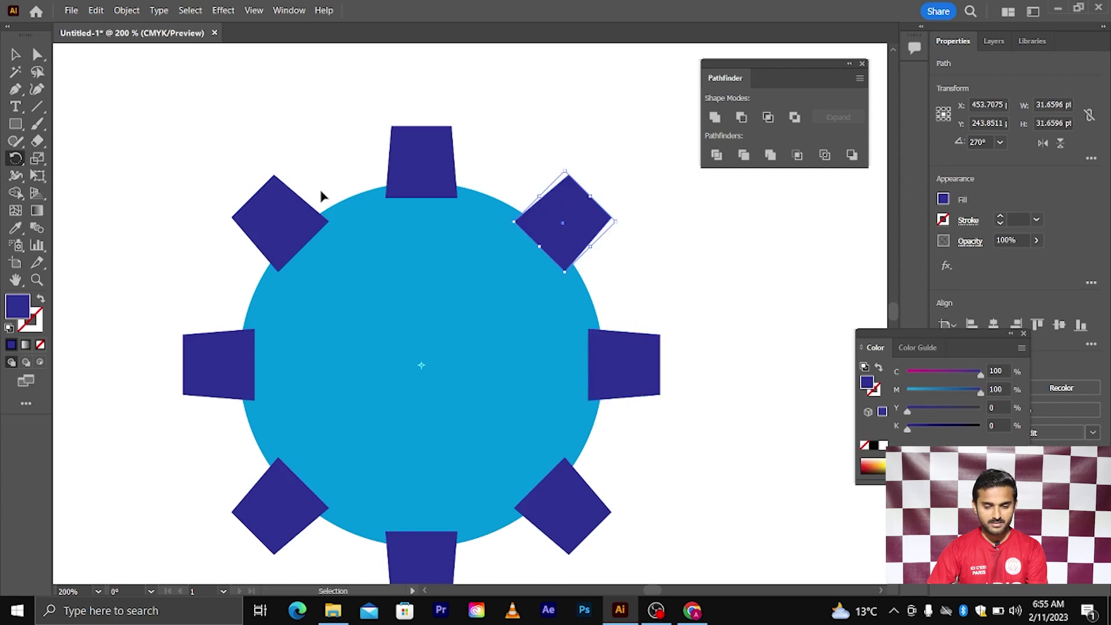
# - Select the circle and all eight teeth, try the Pathfinder Unite operation on them, and undo it
pyautogui.scroll(-1, 320, 192)
pyautogui.press('v')
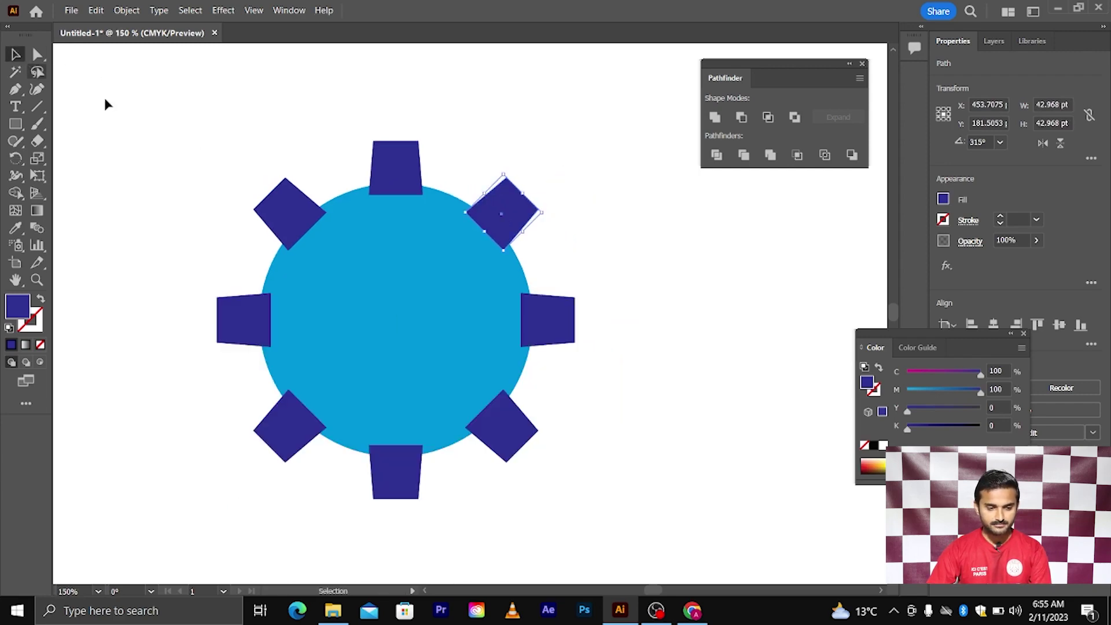
pyautogui.click(106, 104)
pyautogui.moveTo(152, 114); pyautogui.dragTo(631, 489)
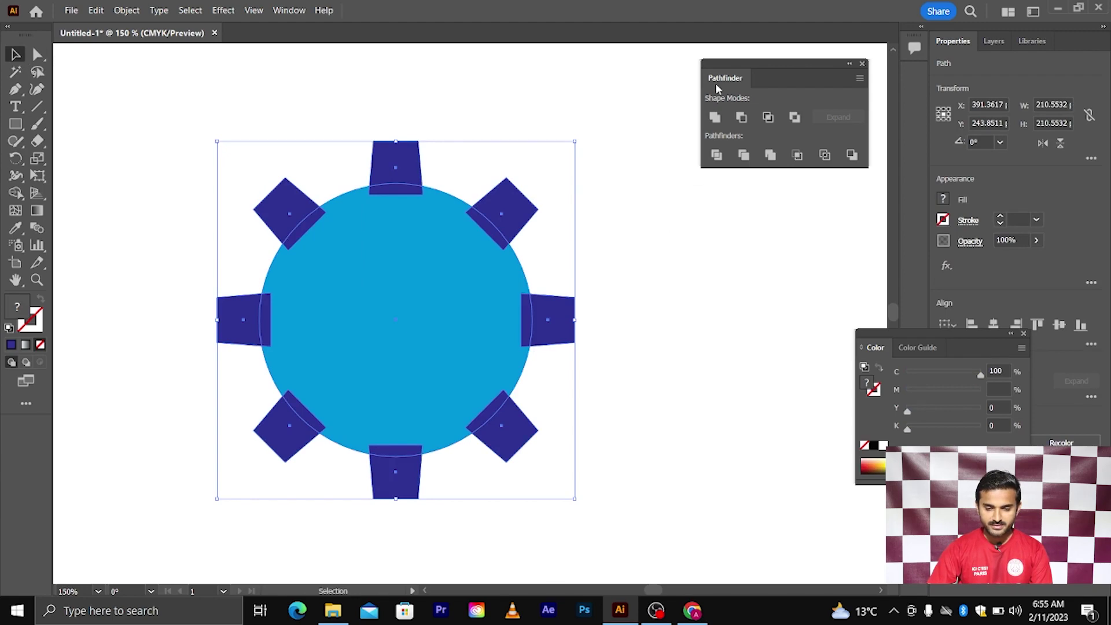
pyautogui.click(715, 119)
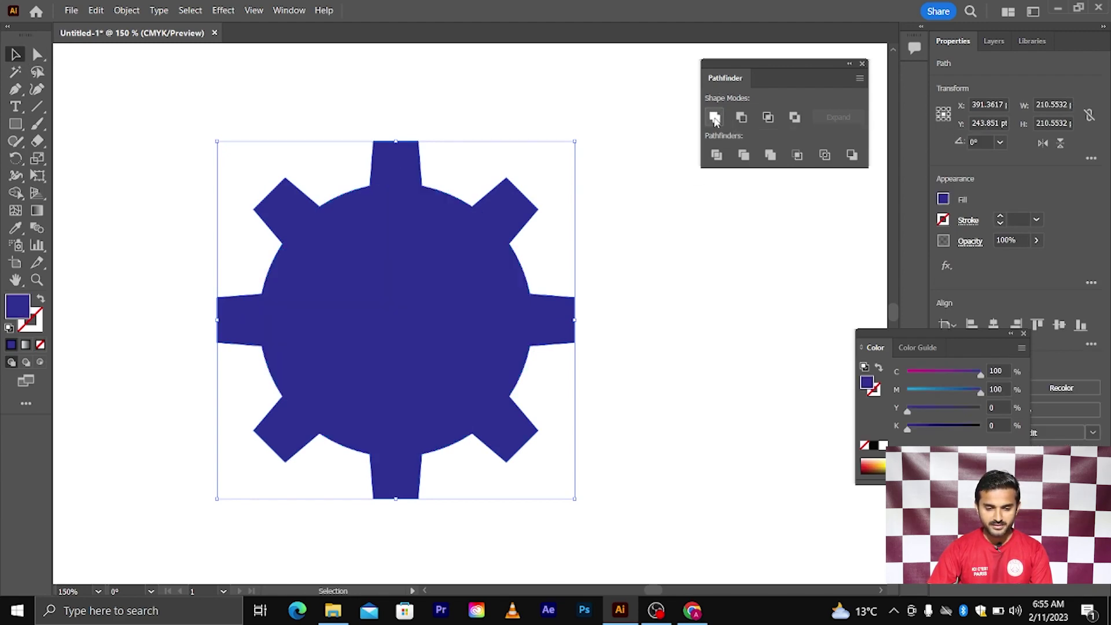
pyautogui.hotkey('ctrl', 'z')
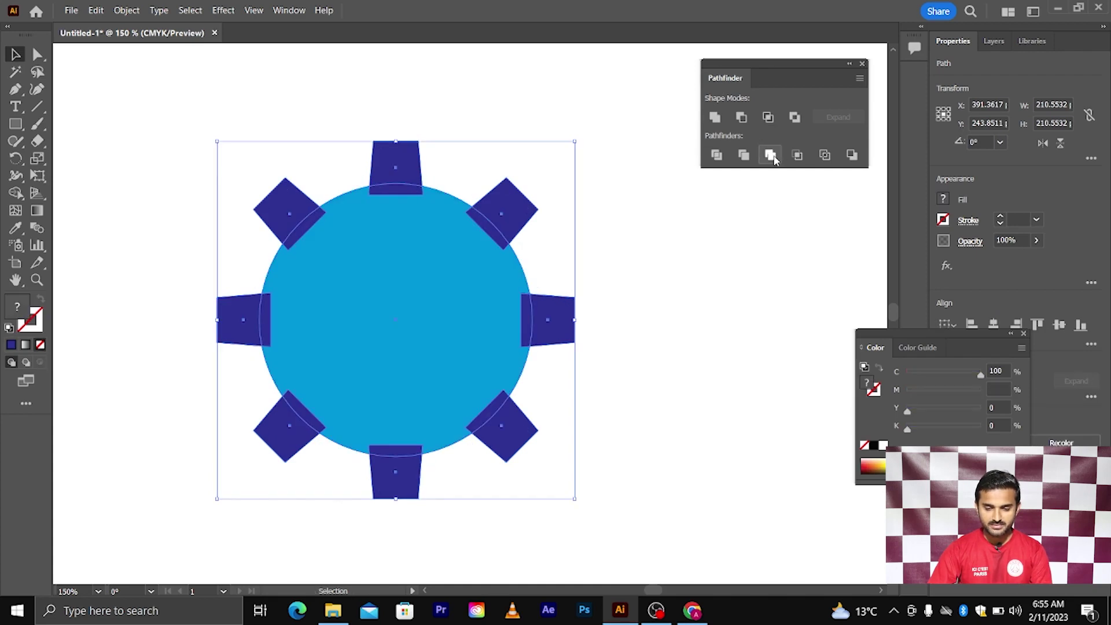
# - Try Pathfinder Merge and Unite in turn on the circle and teeth, and undo back to separate overlapping shapes
pyautogui.click(771, 156)
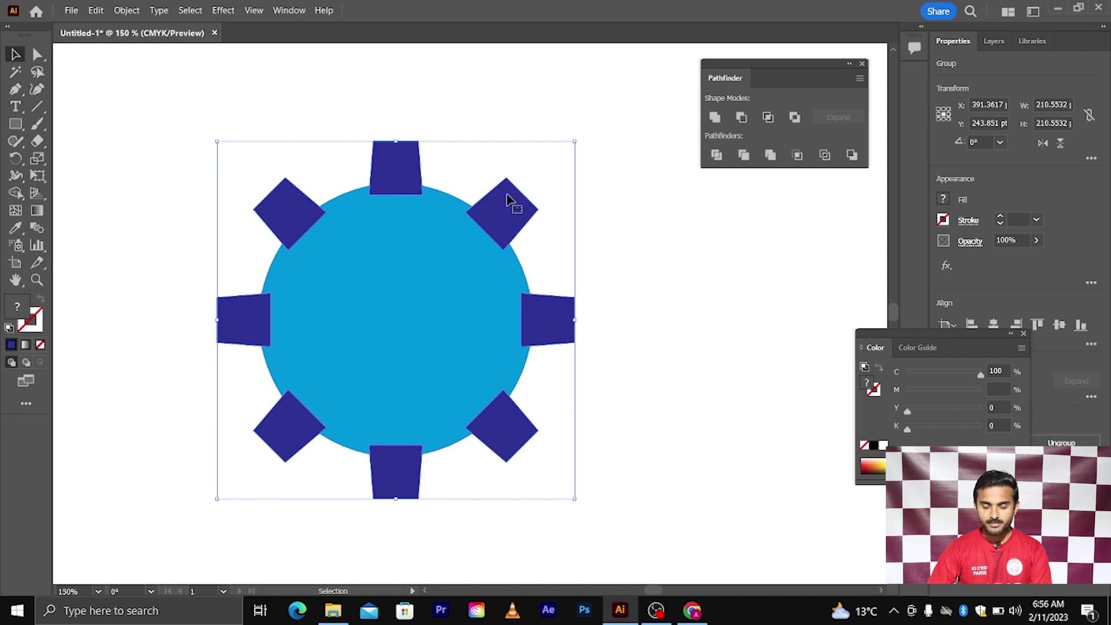
pyautogui.press('a')
pyautogui.click(715, 118)
pyautogui.press('v')
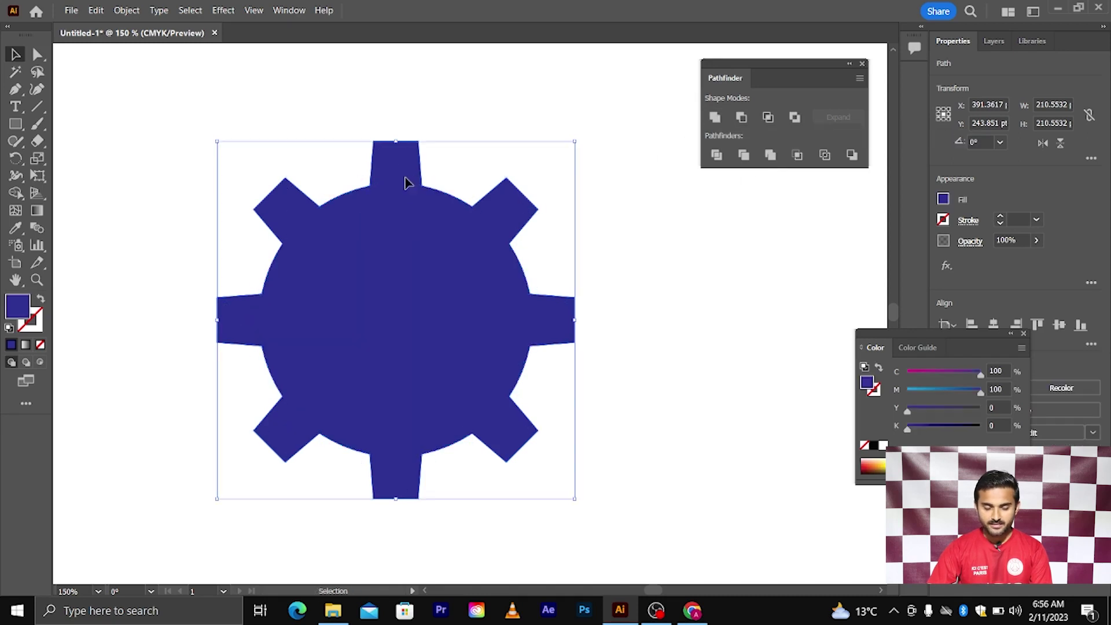
pyautogui.scroll(1, 409, 198)
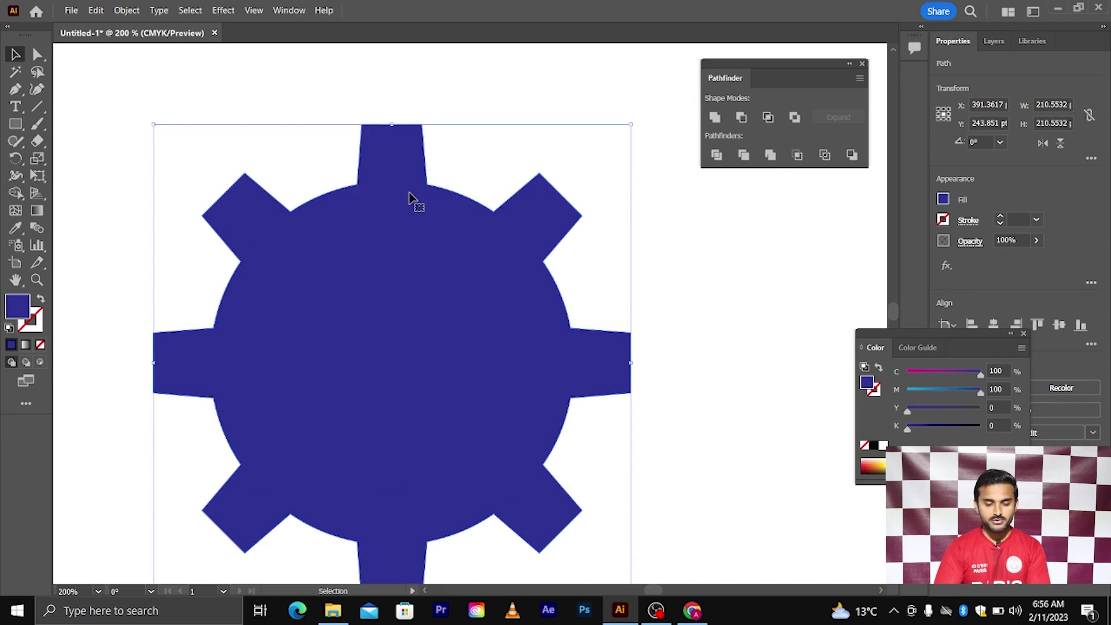
pyautogui.press('a')
pyautogui.hotkey('ctrl', 'z')
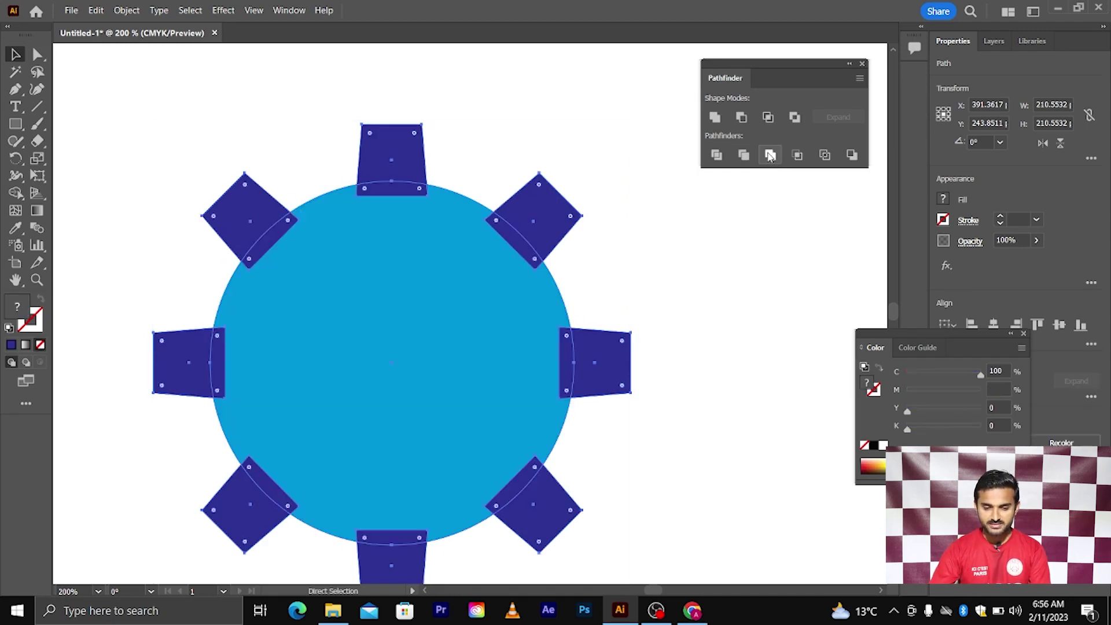
# - Merge the circle and the eight teeth with Pathfinder Merge and ungroup the resulting shapes
pyautogui.click(770, 155)
pyautogui.press('v')
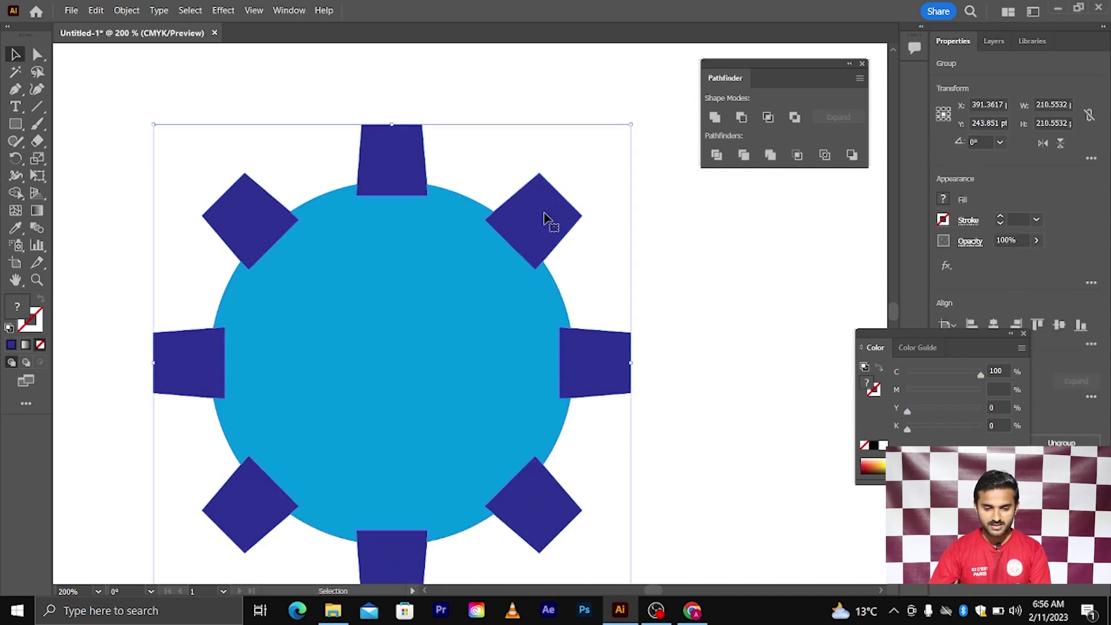
pyautogui.rightClick(546, 218)
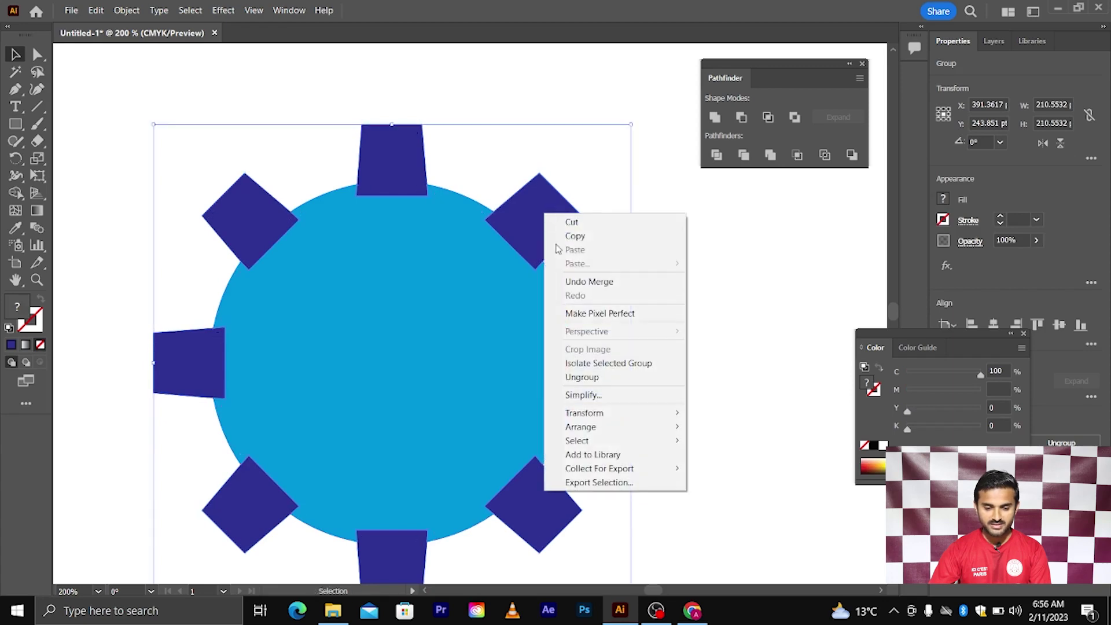
pyautogui.click(581, 377)
# - Pull the upper-right tooth away from the circle to examine the notch, and put it back in place
pyautogui.moveTo(549, 227); pyautogui.dragTo(582, 199)
pyautogui.scroll(2, 521, 241)
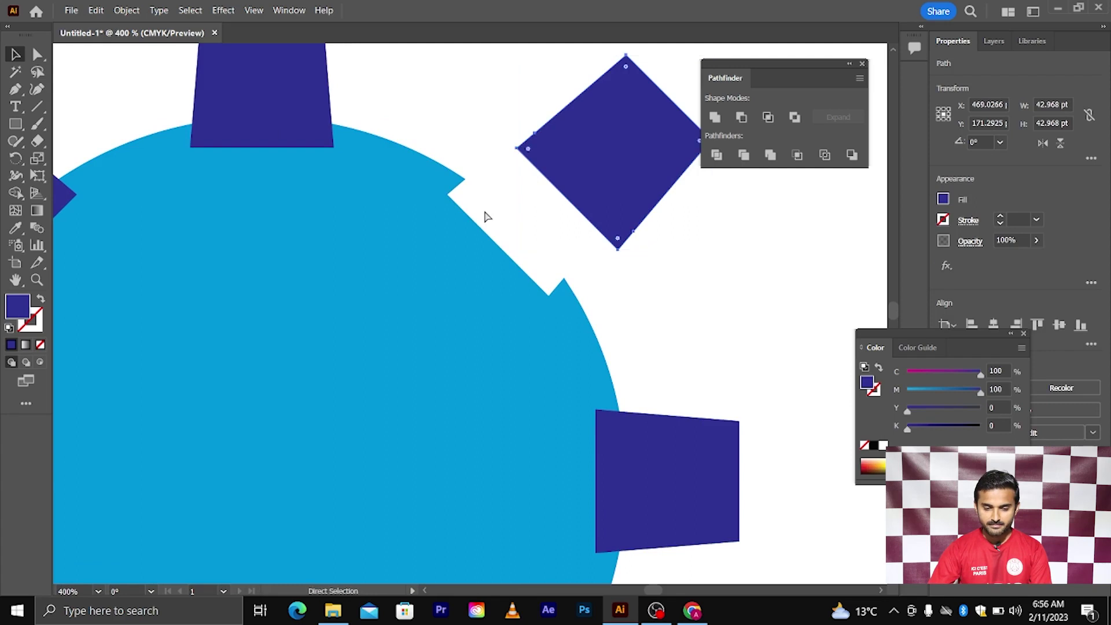
pyautogui.moveTo(589, 170); pyautogui.dragTo(519, 216)
pyautogui.scroll(-2, 519, 216)
pyautogui.click(474, 148)
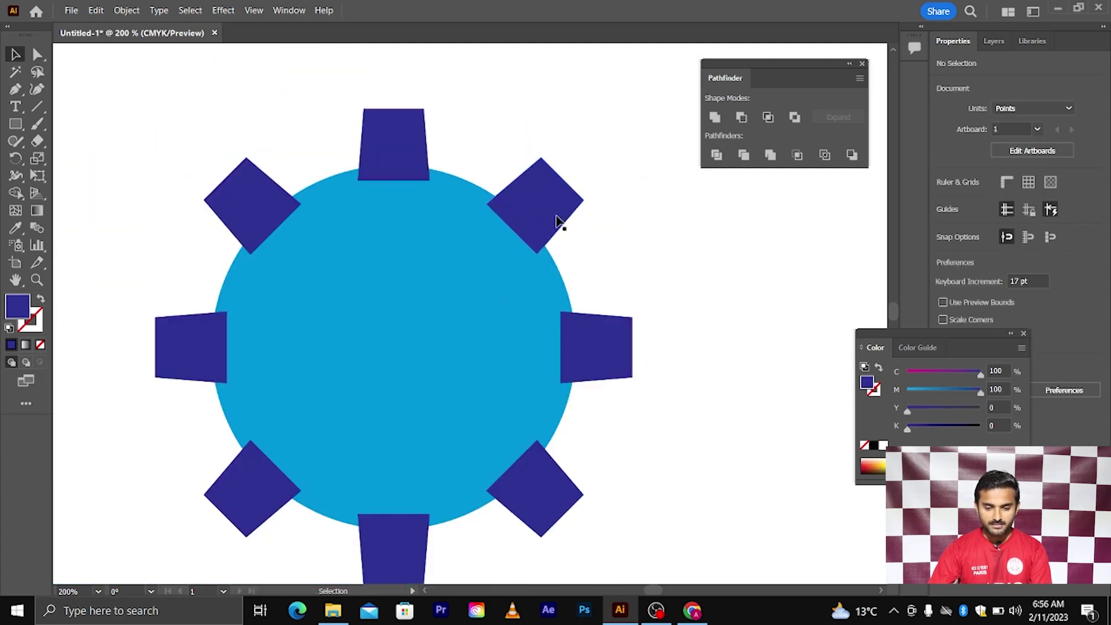
# - Try uniting only the upper-right tooth with the circle, and undo it
pyautogui.click(553, 209)
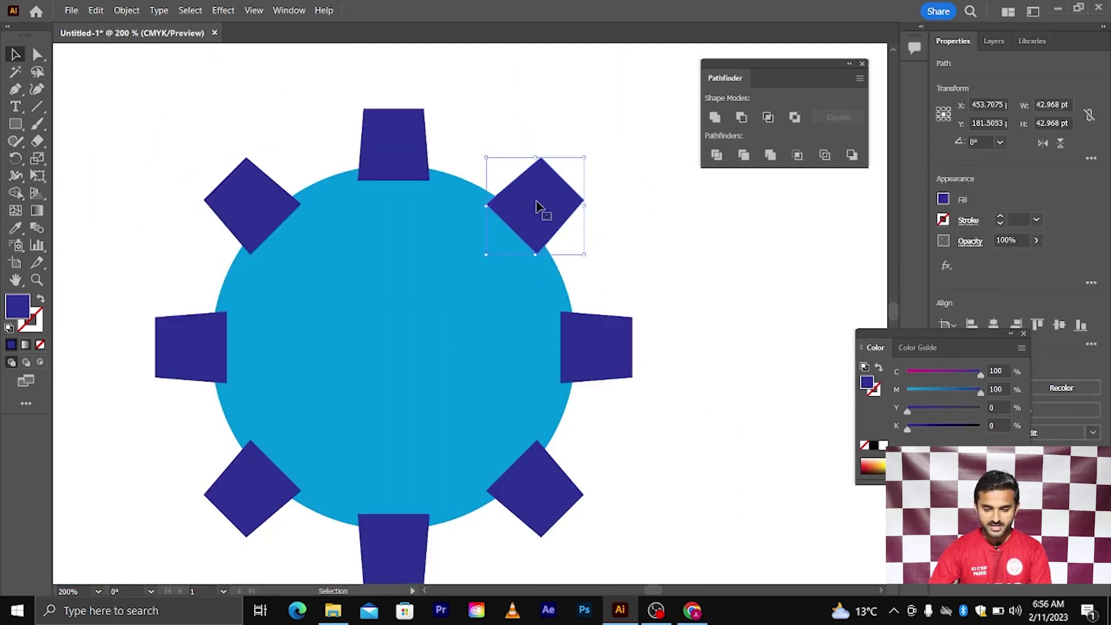
pyautogui.keyDown('shift'); pyautogui.click(436, 251); pyautogui.keyUp('shift')
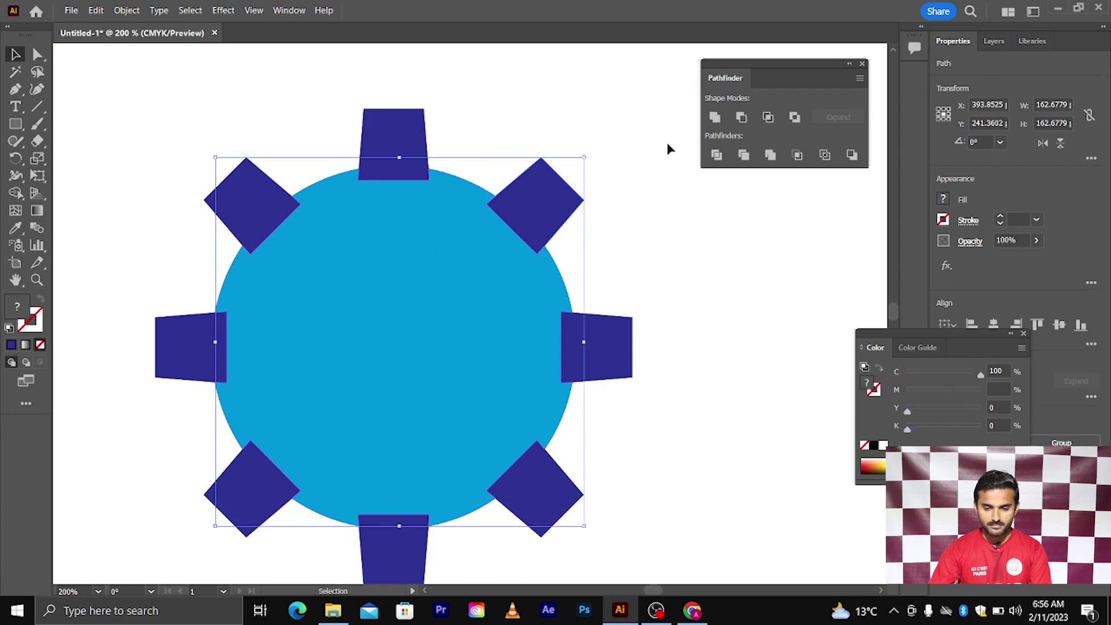
pyautogui.click(715, 117)
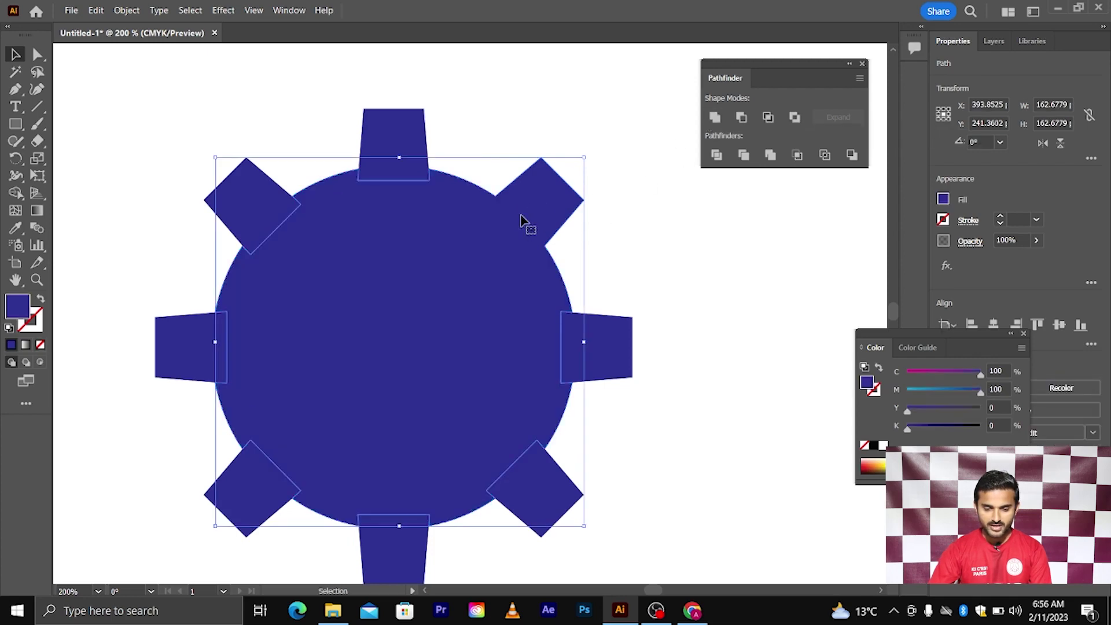
pyautogui.hotkey('ctrl', 'z')
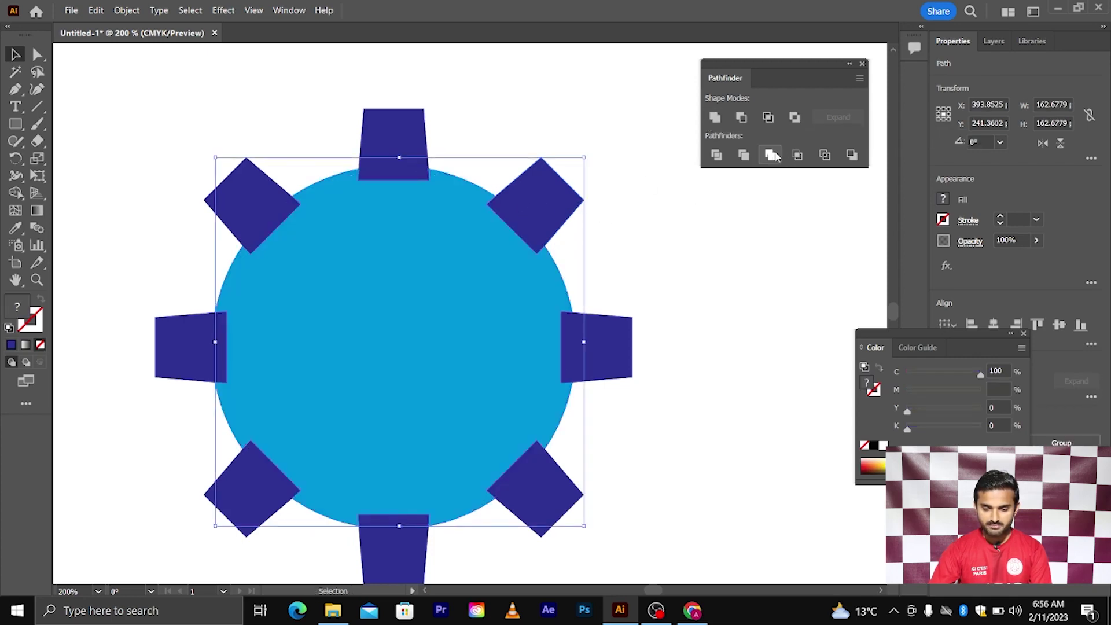
# - Try merging the upper-right tooth with the circle and moving the result, and undo these changes
pyautogui.click(773, 155)
pyautogui.click(651, 218)
pyautogui.moveTo(540, 213); pyautogui.dragTo(573, 180)
pyautogui.hotkey('ctrl', 'z')
pyautogui.rightClick(584, 193)
pyautogui.click(709, 357)
pyautogui.click(658, 283)
pyautogui.hotkey('ctrl', 'z')
pyautogui.scroll(-2, 617, 231)
pyautogui.scroll(1, 617, 231)
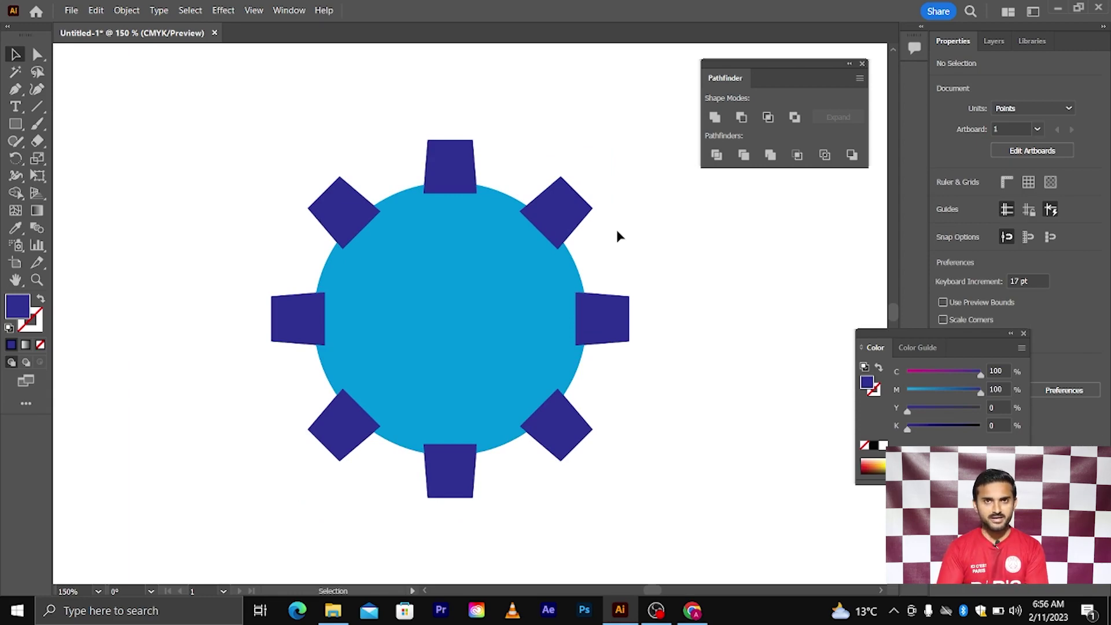
# - Select the whole gear and move it over the artboard's left edge to clear the middle
pyautogui.scroll(-4, 599, 221)
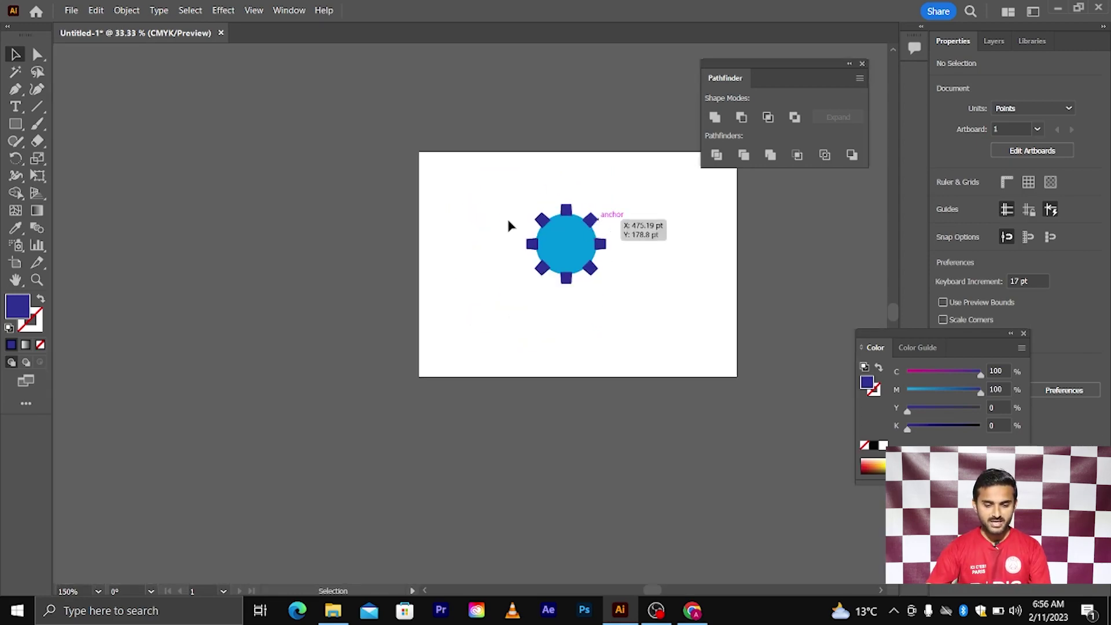
pyautogui.hscroll(3, 513, 217)
pyautogui.moveTo(585, 294); pyautogui.dragTo(587, 295)
pyautogui.moveTo(522, 243); pyautogui.dragTo(387, 219)
pyautogui.click(512, 216)
# - Draw a dark blue square about 279 pt wide in the middle of the artboard
pyautogui.scroll(2, 577, 231)
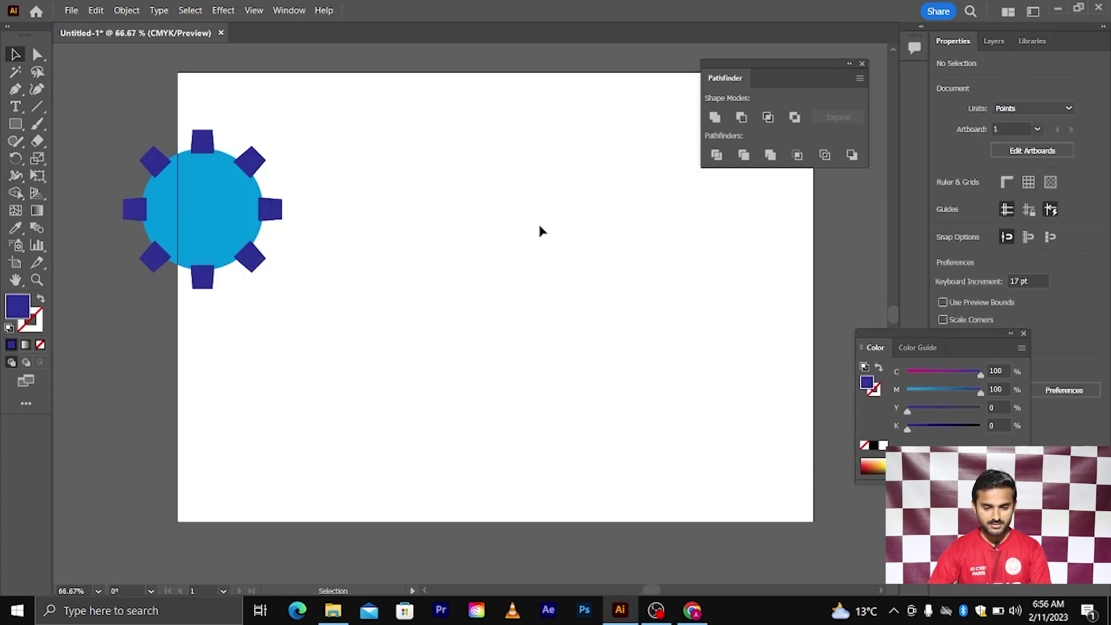
pyautogui.click(15, 123)
pyautogui.moveTo(472, 265); pyautogui.dragTo(578, 369)
pyautogui.click(16, 55)
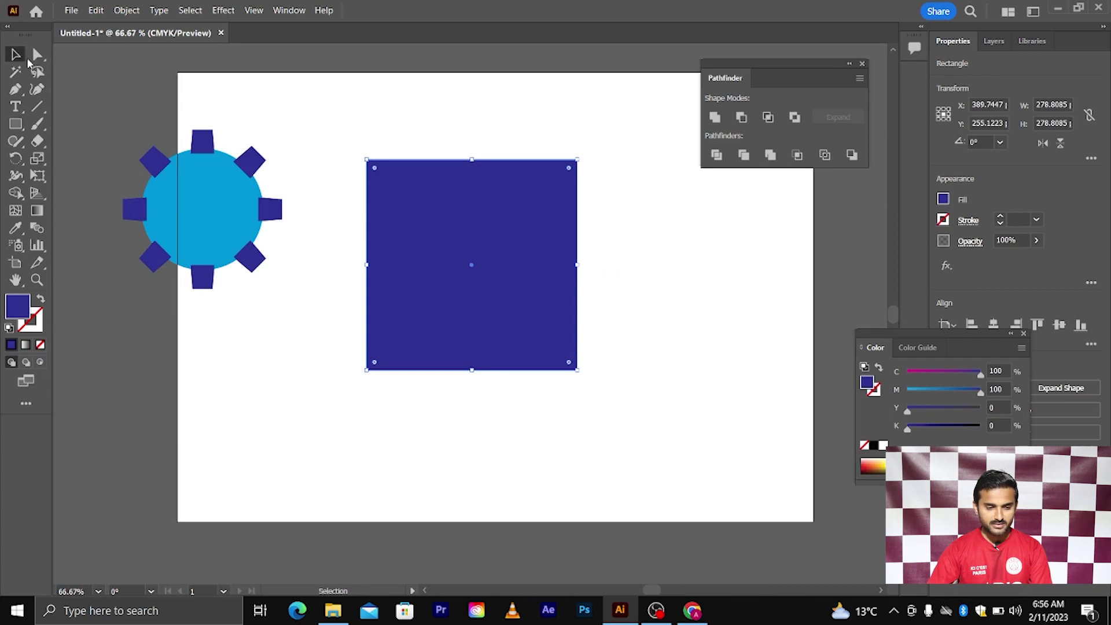
# - Duplicate the blue square about 134 pt right and 74 pt down so they overlap, and recolour the copy green
pyautogui.keyDown('alt'); pyautogui.moveTo(444, 242); pyautogui.dragTo(546, 298); pyautogui.keyUp('alt')
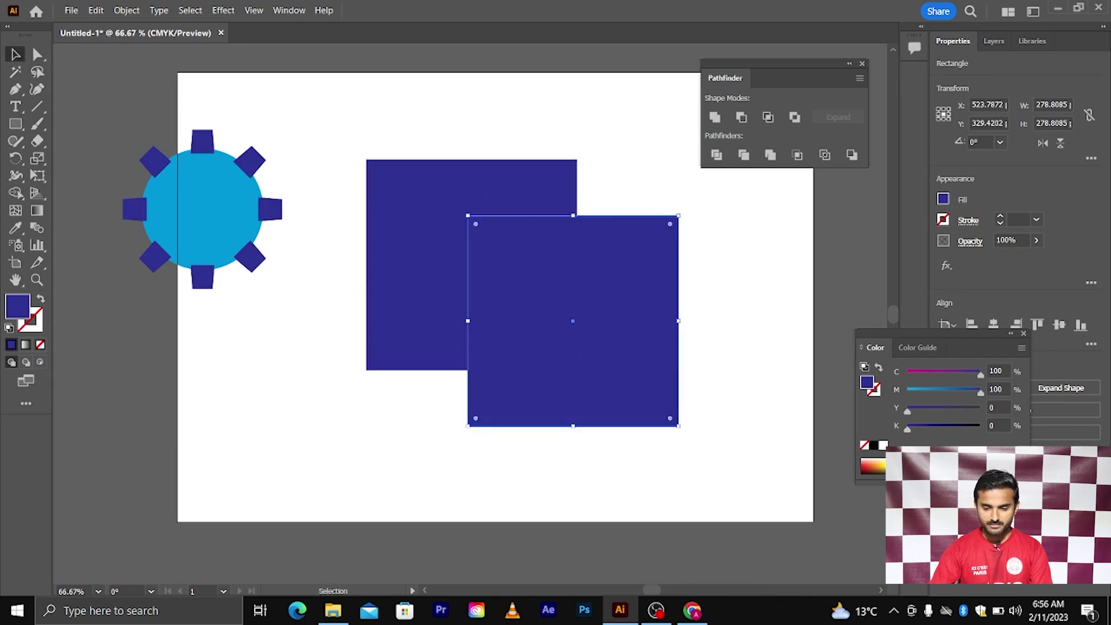
pyautogui.click(916, 466)
pyautogui.click(739, 391)
# - Merge the overlapping blue and green squares, then ungroup them and pull the green square away from the blue shape
pyautogui.moveTo(449, 111); pyautogui.dragTo(737, 340)
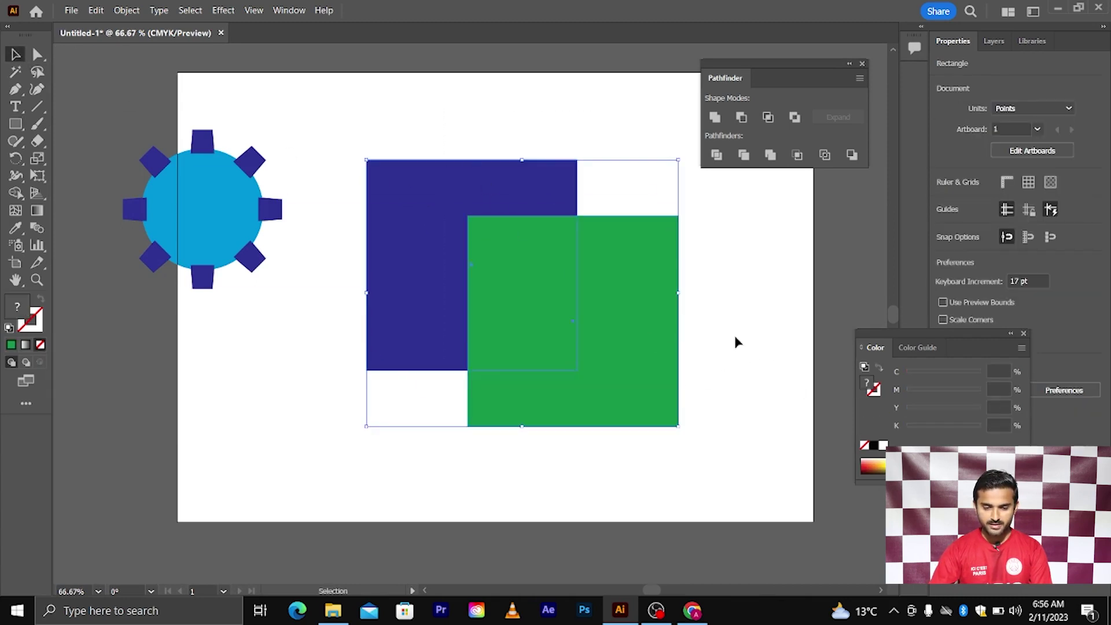
pyautogui.click(771, 154)
pyautogui.rightClick(587, 276)
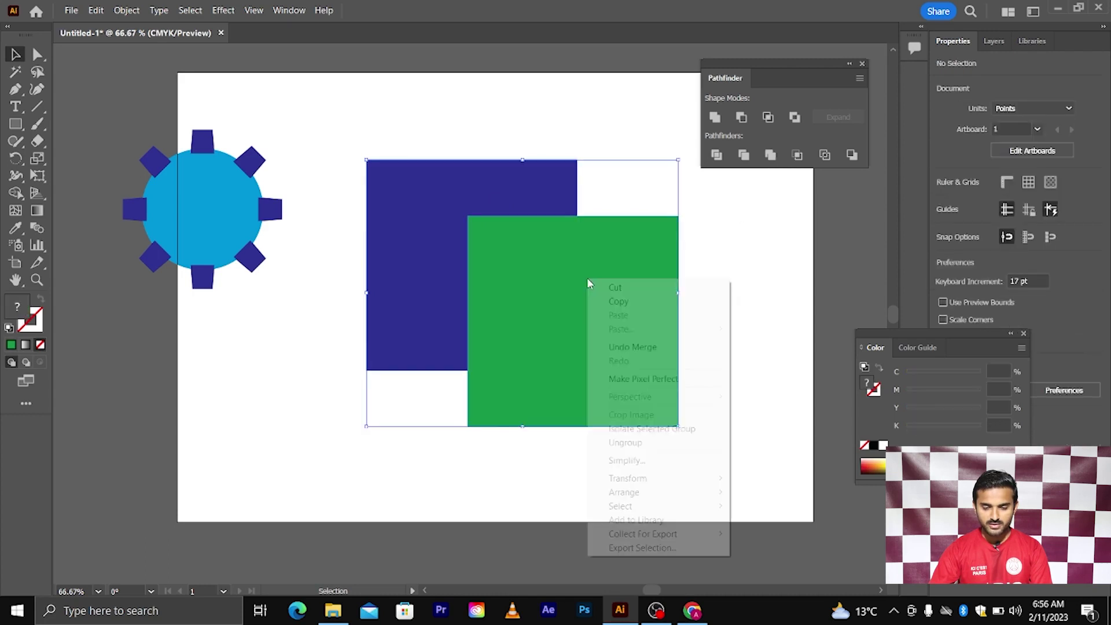
pyautogui.click(625, 442)
pyautogui.moveTo(582, 333); pyautogui.dragTo(674, 382)
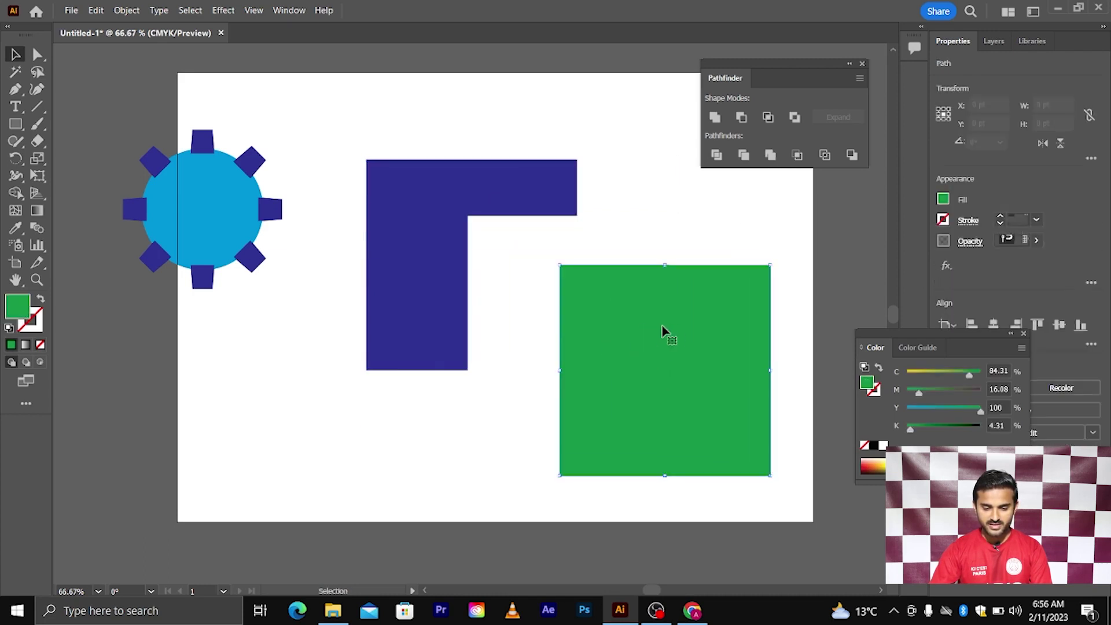
# - Undo the green square's move and the ungrouping of the merged squares
pyautogui.hotkey('ctrl', 'z')
pyautogui.hotkey('ctrl', 'z')
pyautogui.hotkey('ctrl', 'z')
pyautogui.hotkey('ctrl', 'z')
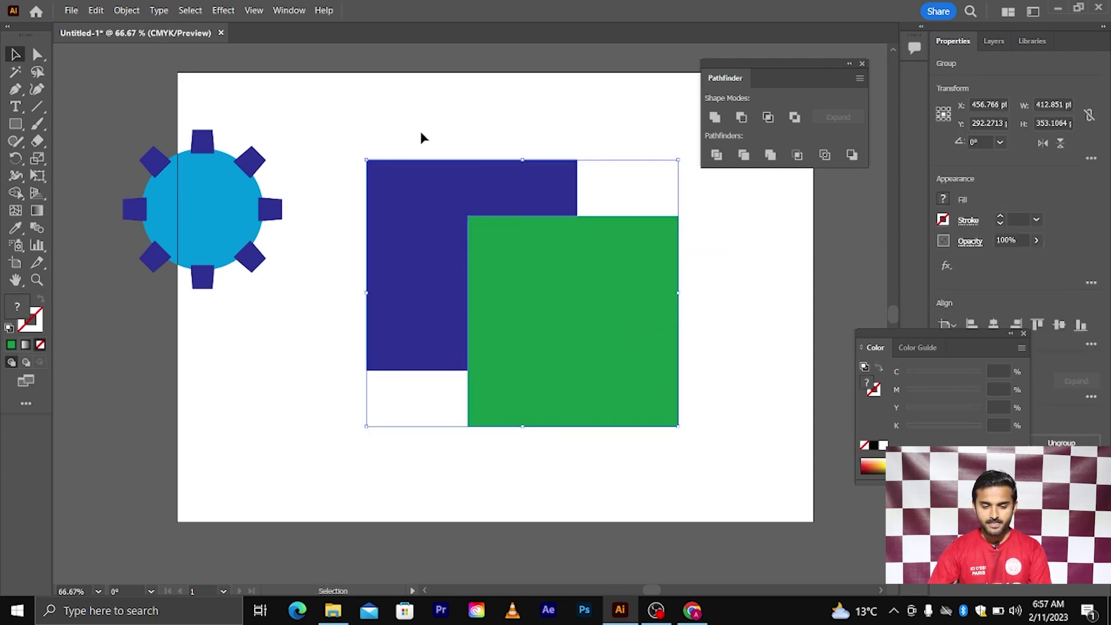
# - Try uniting the blue and green squares into a single shape, and undo back to two separate squares
pyautogui.moveTo(420, 131); pyautogui.dragTo(568, 310)
pyautogui.click(715, 117)
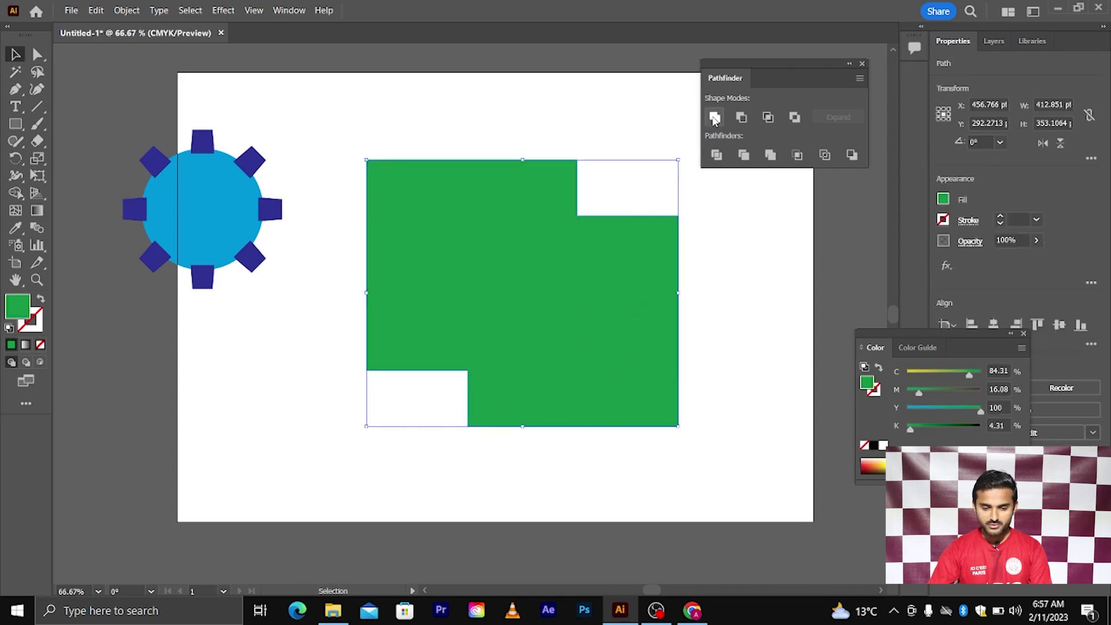
pyautogui.hotkey('ctrl', 'z')
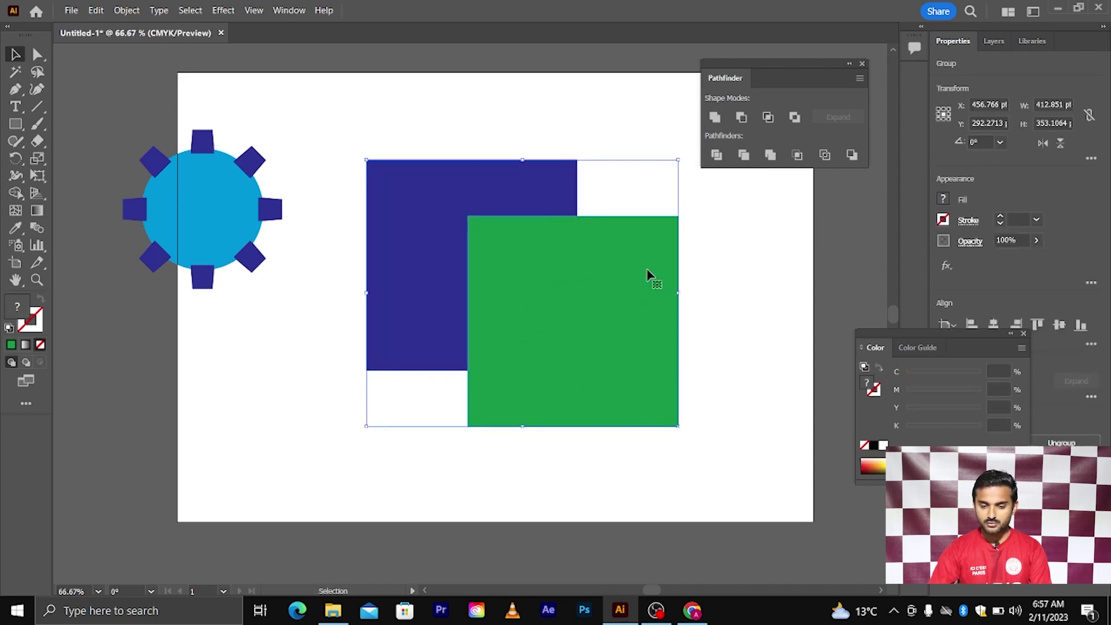
pyautogui.click(654, 280)
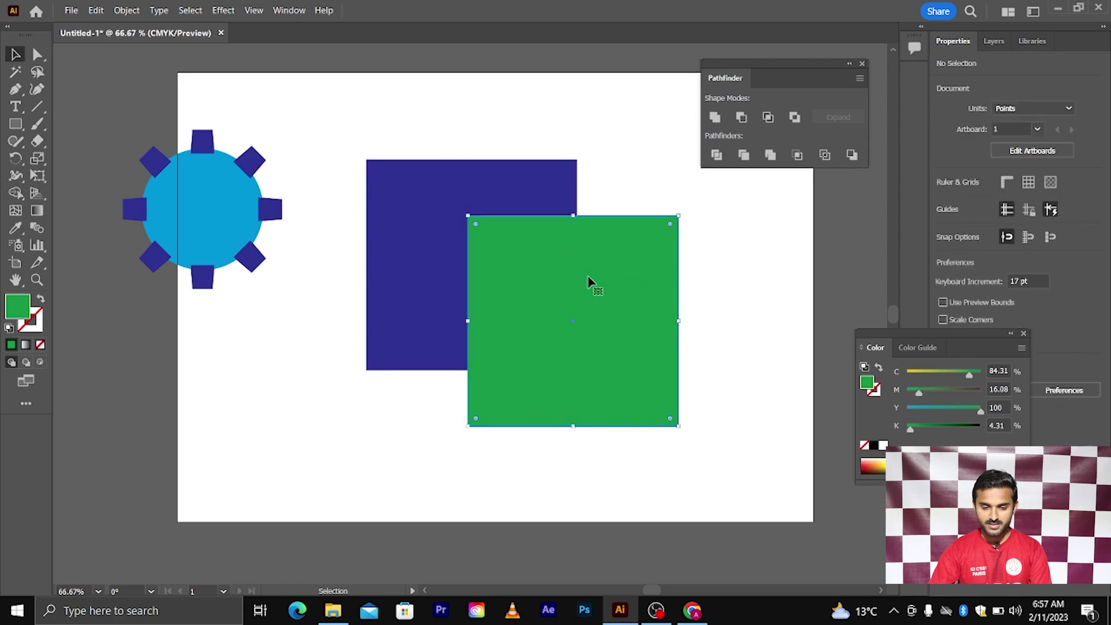
# - Move the green square about 40 pt right and 65 pt down, and recolour it with the blue square's fill
pyautogui.moveTo(590, 280); pyautogui.dragTo(617, 324)
pyautogui.press('i')
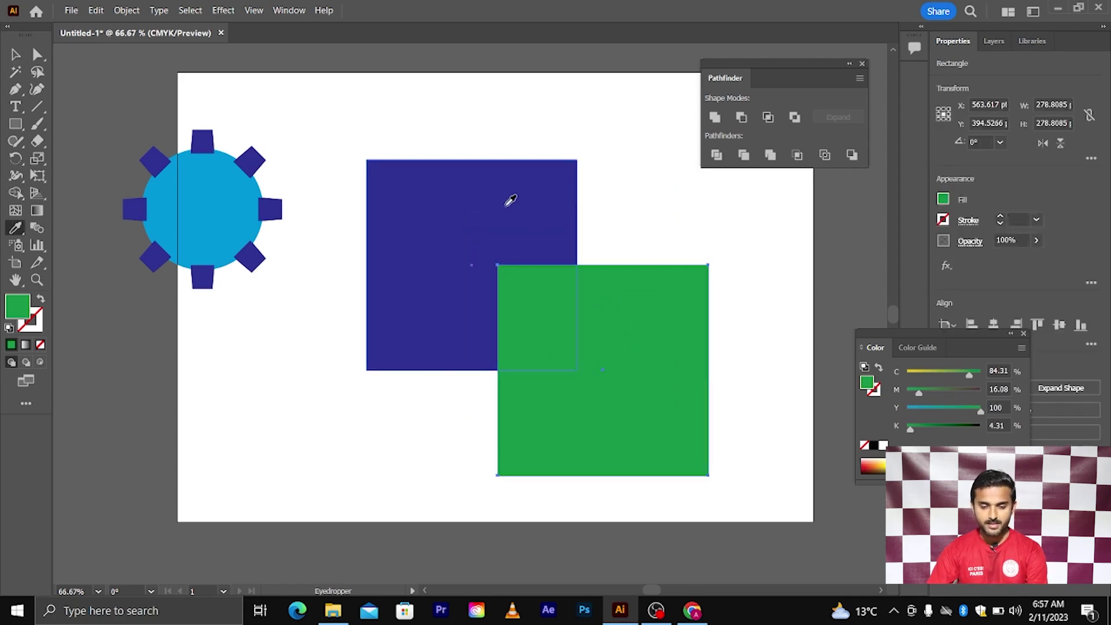
pyautogui.click(509, 200)
pyautogui.press('v')
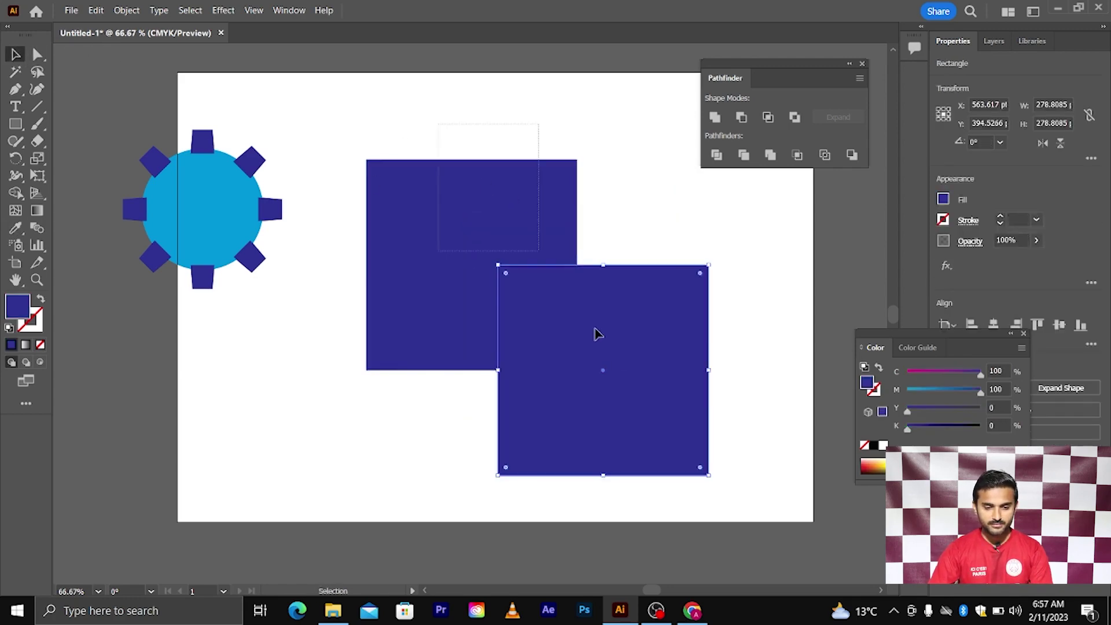
# - Merge the two overlapping same-coloured blue squares with Pathfinder, then delete the merged shape
pyautogui.moveTo(595, 328); pyautogui.dragTo(641, 396)
pyautogui.click(771, 155)
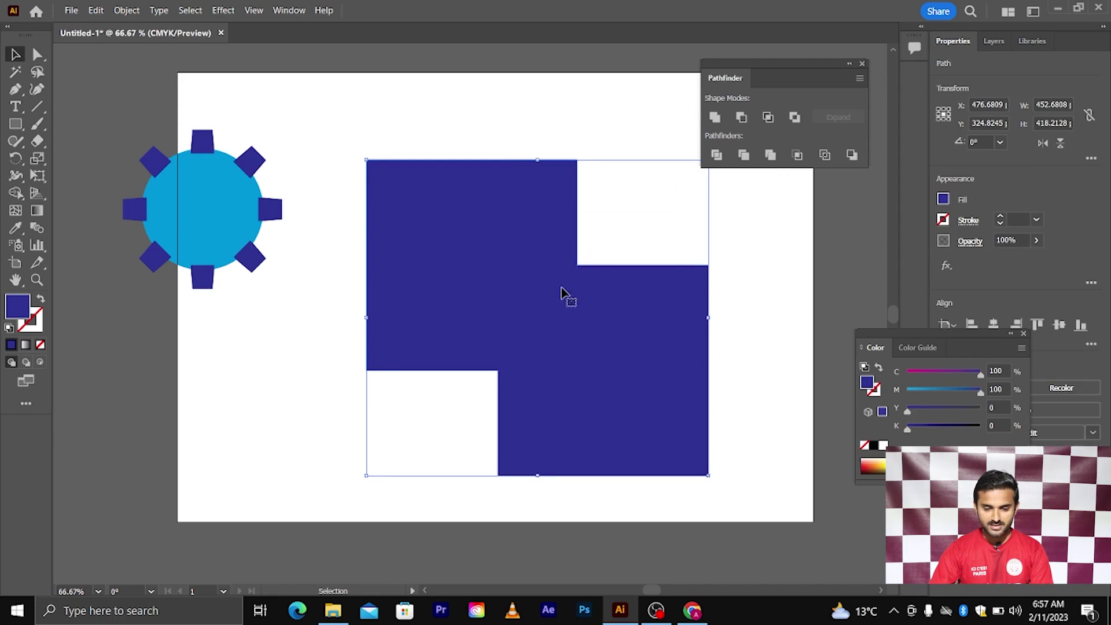
pyautogui.scroll(1, 561, 288)
pyautogui.scroll(-2, 553, 281)
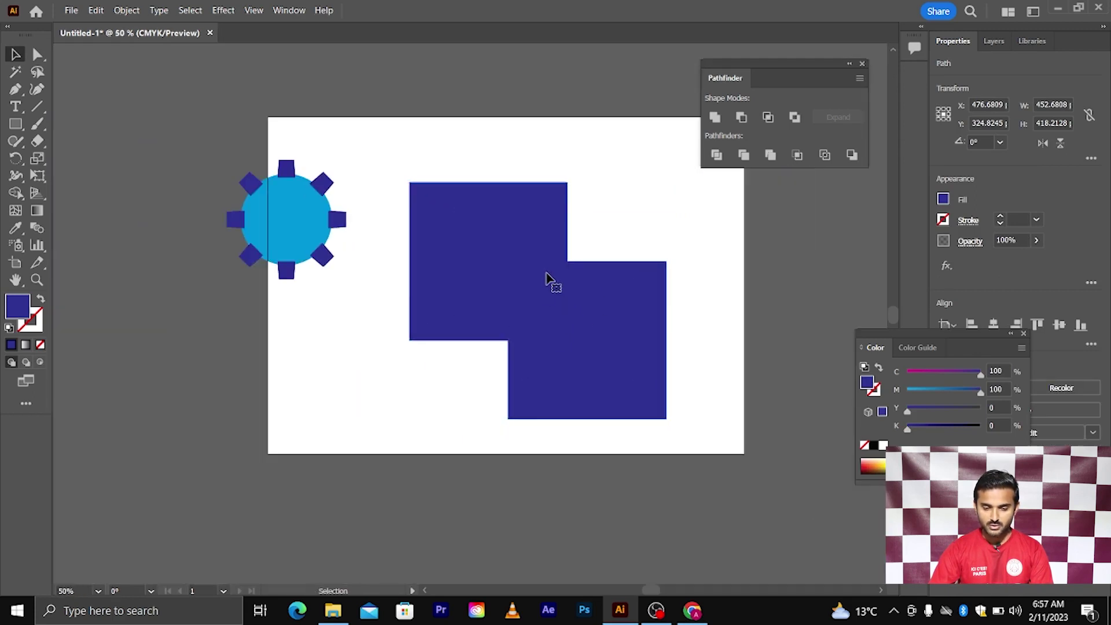
pyautogui.press('Delete')
pyautogui.hscroll(-1, 544, 276)
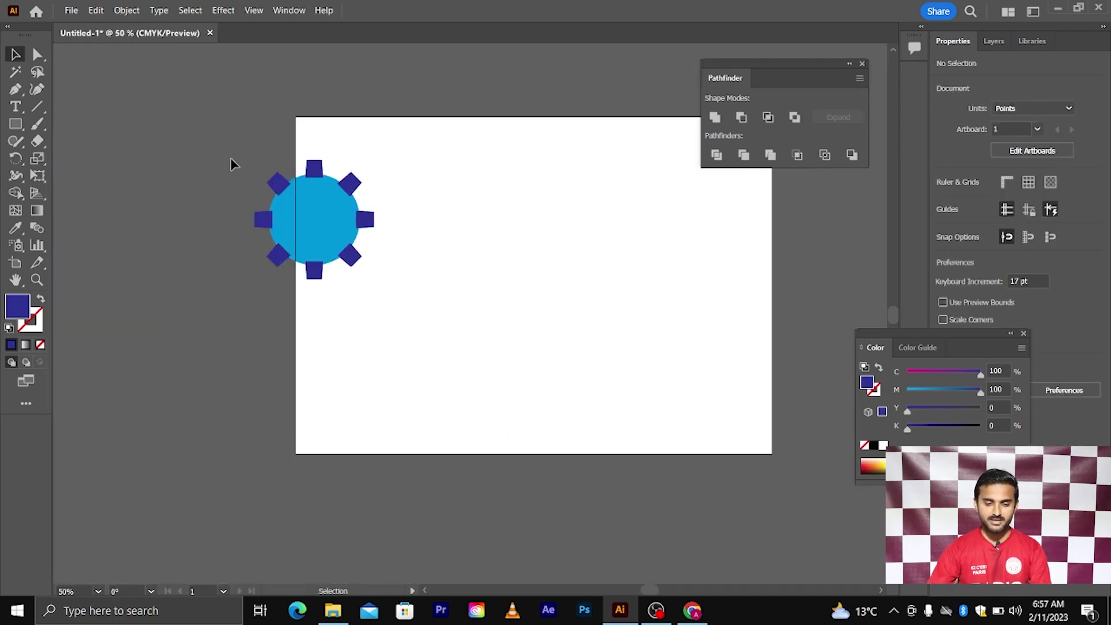
# - Move the light blue circle together with its eight teeth from the artboard's left edge to near its centre
pyautogui.moveTo(227, 150); pyautogui.dragTo(408, 289)
pyautogui.moveTo(332, 225); pyautogui.dragTo(544, 267)
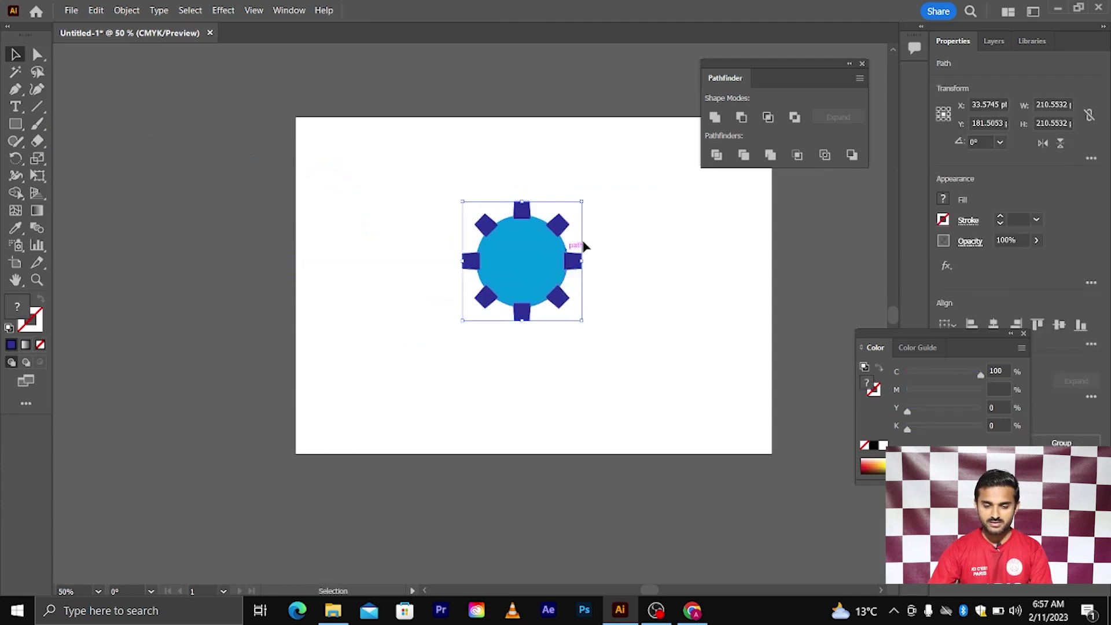
pyautogui.scroll(3, 586, 244)
pyautogui.click(588, 241)
pyautogui.scroll(-1, 579, 209)
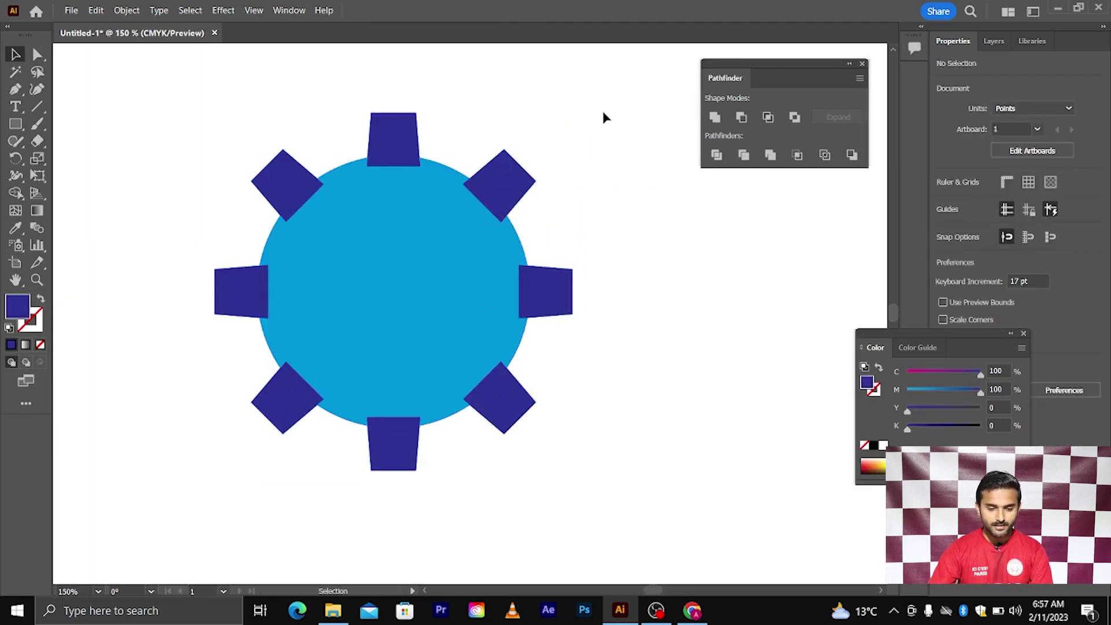
# - Unite the circle and its eight teeth into a single gear shape
pyautogui.moveTo(602, 112); pyautogui.dragTo(197, 490)
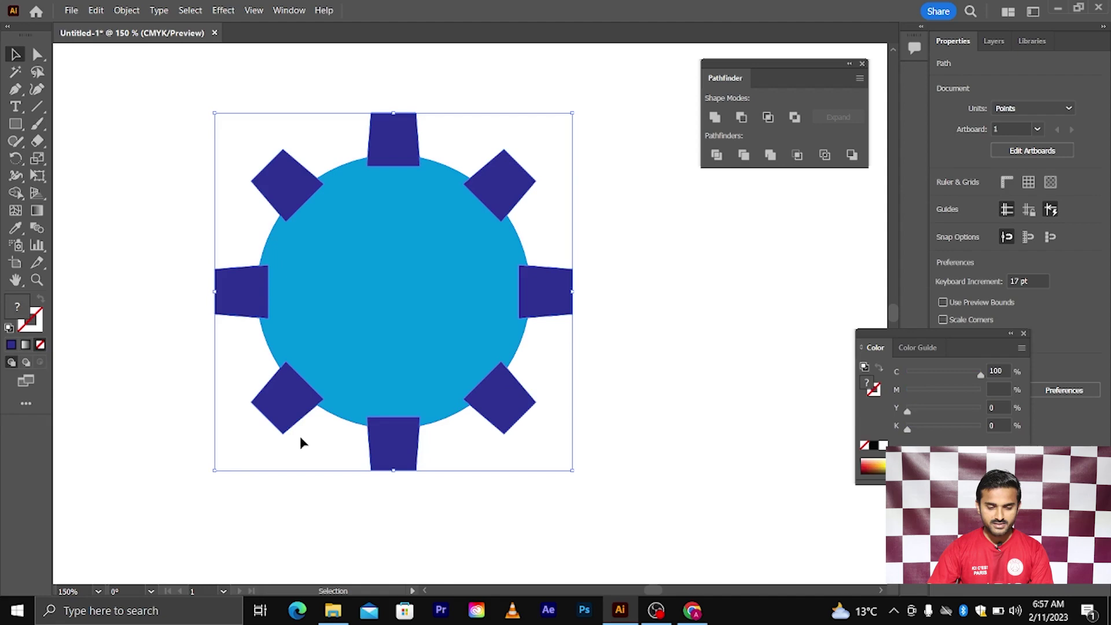
pyautogui.click(715, 118)
pyautogui.click(650, 265)
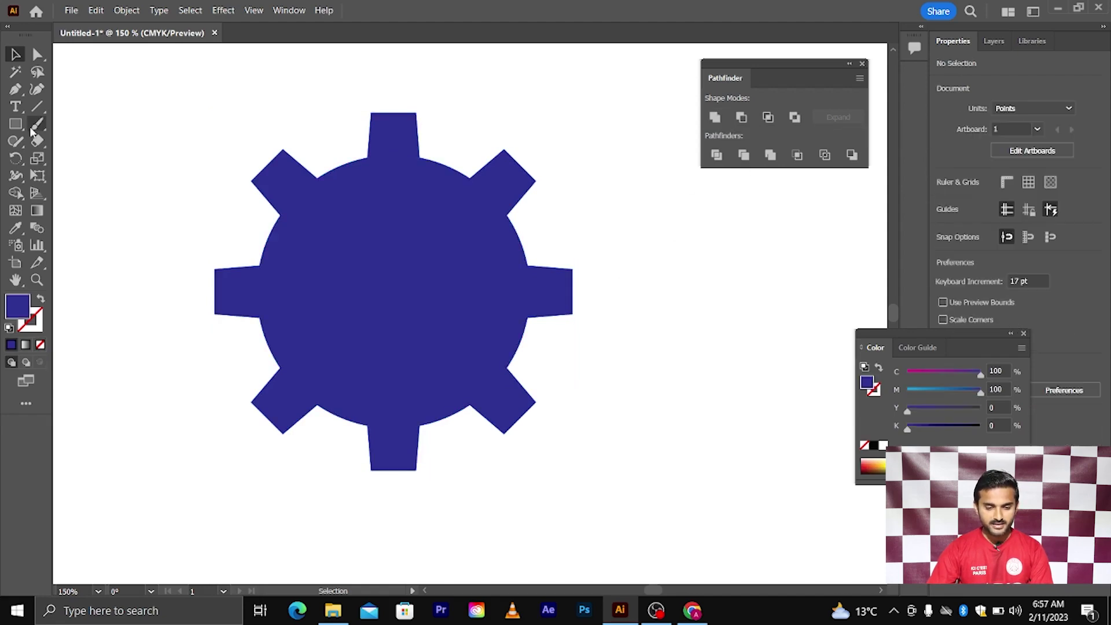
# - Draw a circle about 103 pt in diameter, centred on the gear
pyautogui.click(15, 124)
pyautogui.moveTo(16, 123); pyautogui.dragTo(58, 158)
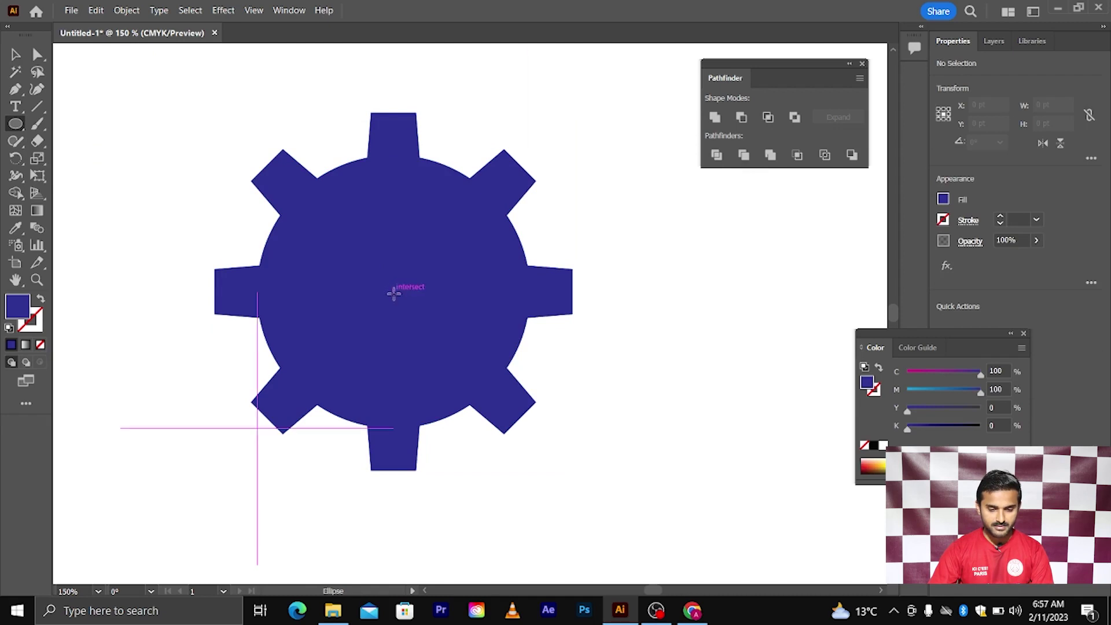
pyautogui.moveTo(393, 291); pyautogui.dragTo(481, 375)
pyautogui.press('v')
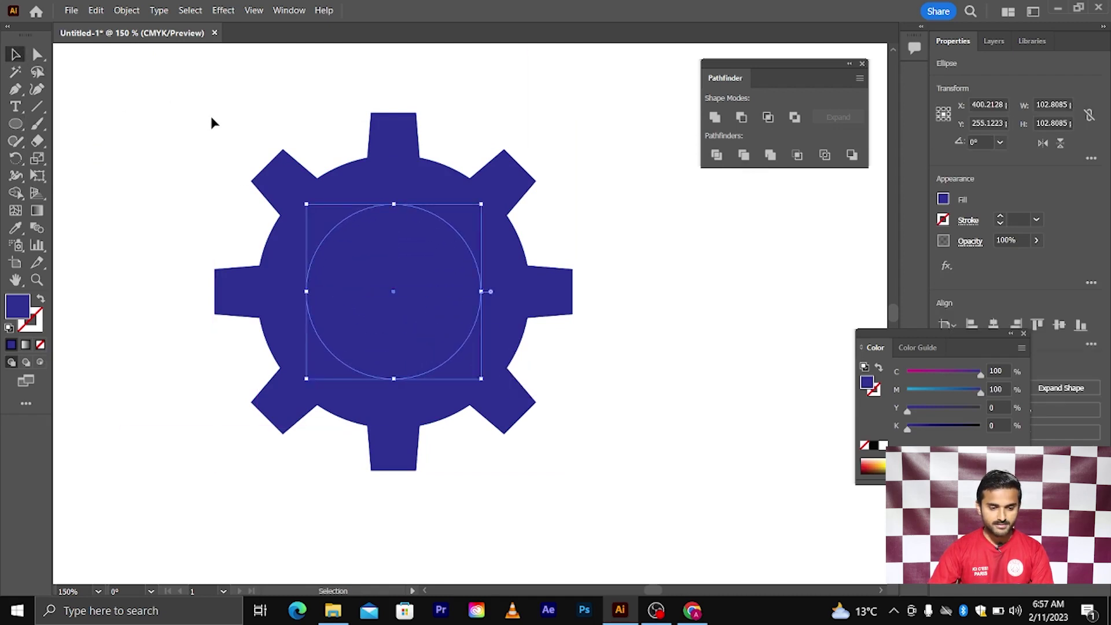
# - Subtract the inner circle from the gear with Minus Front to cut the centre hole
pyautogui.hotkey('ctrl', 'a')
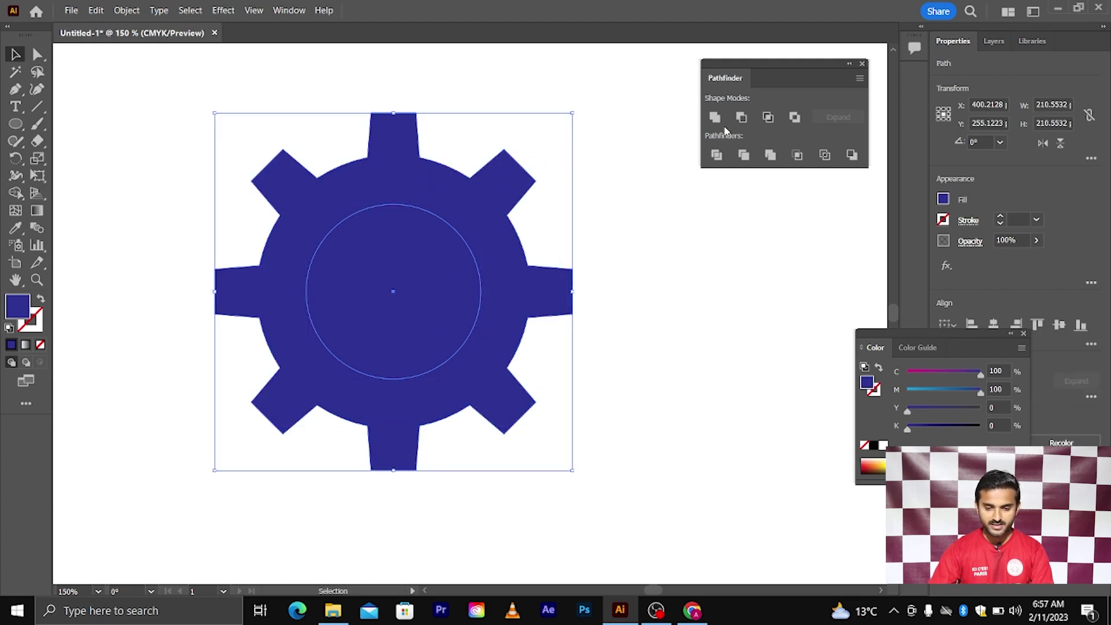
pyautogui.click(741, 118)
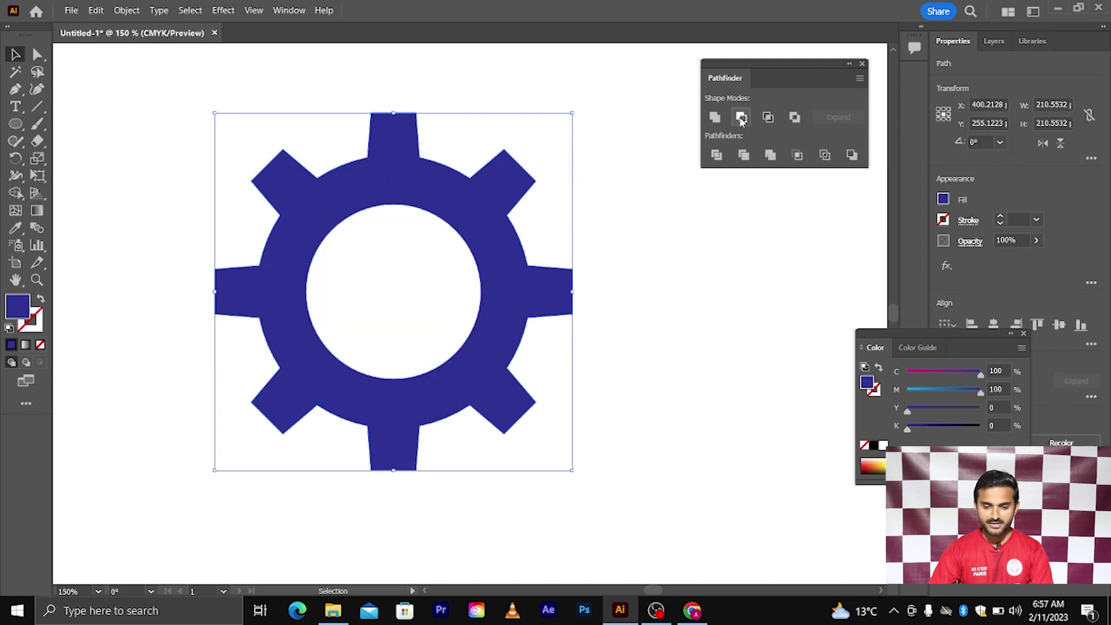
pyautogui.click(611, 258)
pyautogui.scroll(-3, 614, 262)
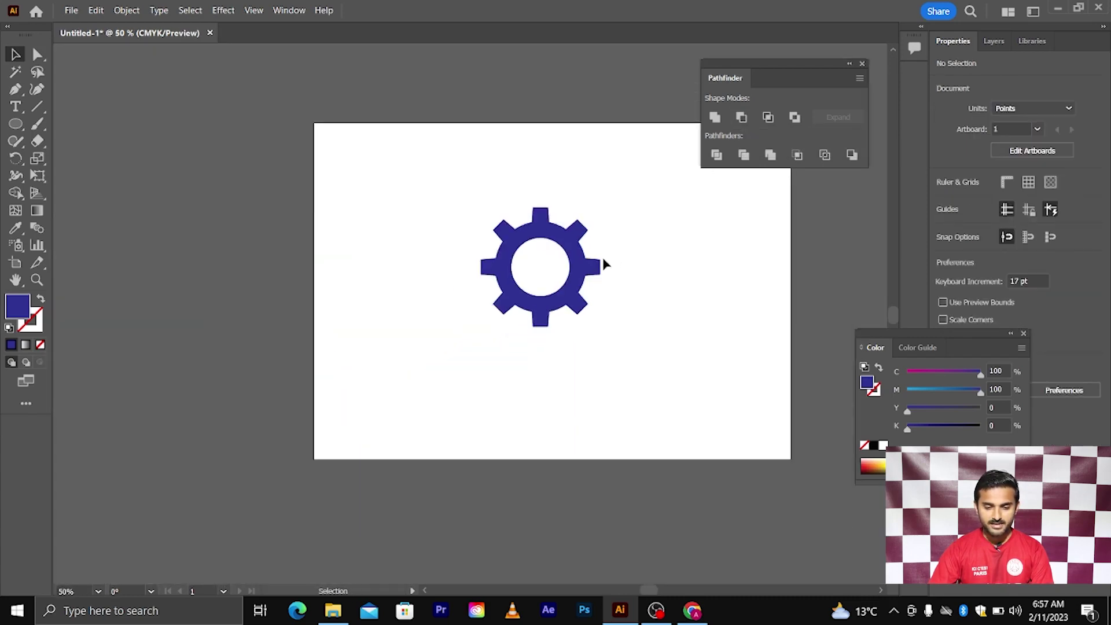
# - Duplicate the gear above the original, shrink the copy, and rotate and place it so its teeth mesh with the large gear
pyautogui.scroll(1, 579, 264)
pyautogui.scroll(-2, 579, 264)
pyautogui.moveTo(563, 259); pyautogui.dragTo(581, 192)
pyautogui.scroll(2, 578, 192)
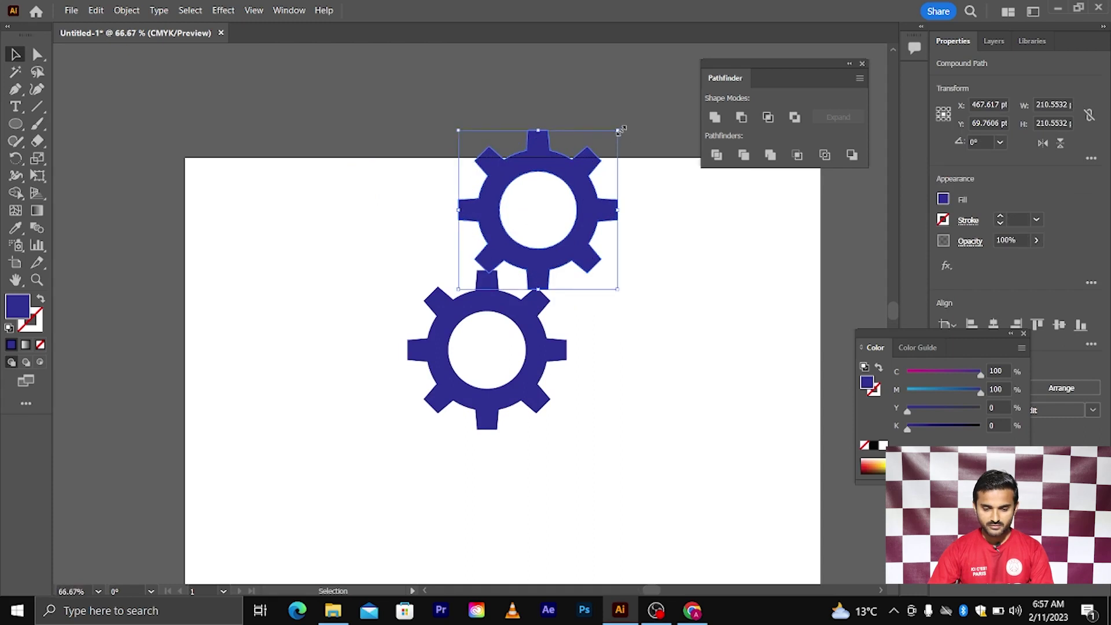
pyautogui.moveTo(620, 129); pyautogui.dragTo(596, 168)
pyautogui.moveTo(547, 253); pyautogui.dragTo(546, 264)
pyautogui.click(594, 280)
# - Add a third, still smaller gear copy and fit it beside the other two where their teeth meet
pyautogui.hscroll(2, 590, 280)
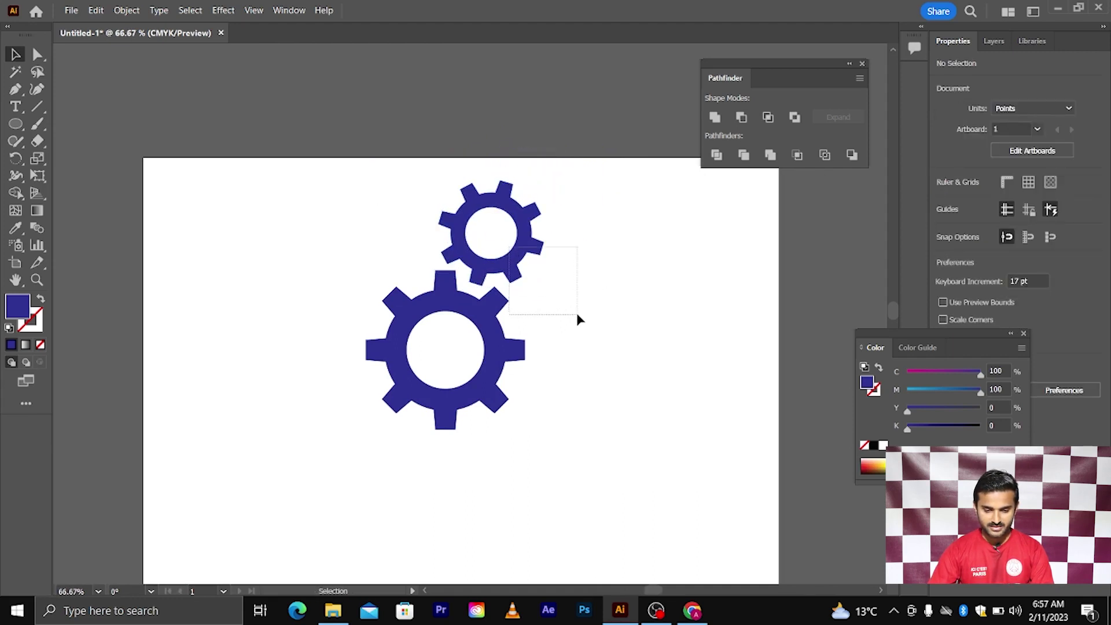
pyautogui.moveTo(578, 319); pyautogui.dragTo(579, 318)
pyautogui.moveTo(544, 267); pyautogui.dragTo(602, 330)
pyautogui.moveTo(648, 273); pyautogui.dragTo(640, 325)
pyautogui.moveTo(609, 324); pyautogui.dragTo(587, 305)
pyautogui.click(530, 349)
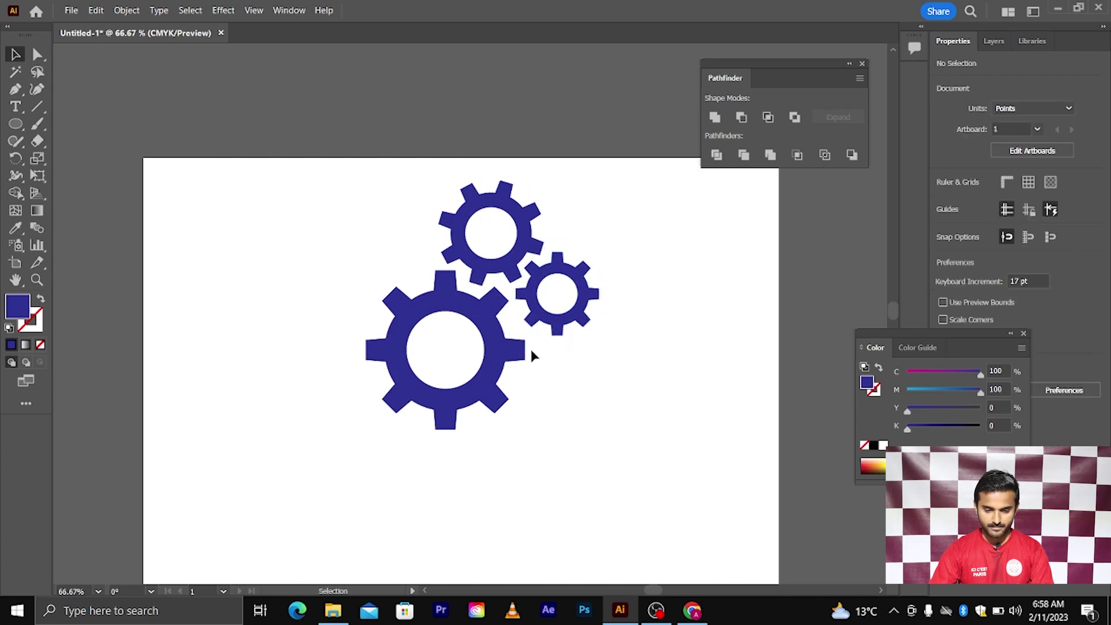
# - Clear the three gears from the artboard
pyautogui.keyDown('alt'); pyautogui.scroll(-3, 530, 349); pyautogui.keyUp('alt')
pyautogui.moveTo(533, 350); pyautogui.dragTo(335, 233)
pyautogui.click(578, 400)
pyautogui.hotkey('ctrl', '1')
pyautogui.hscroll(-1, 421, 300)
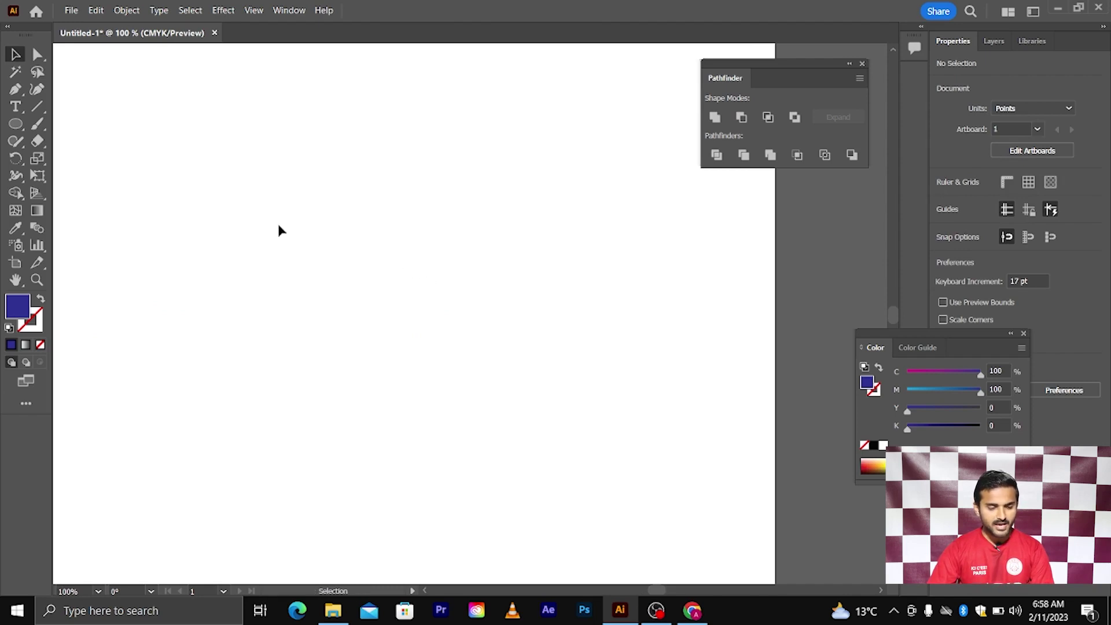
# - Draw a circle about 213 pt in diameter on the empty artboard and fill it with black
pyautogui.click(14, 125)
pyautogui.moveTo(243, 246); pyautogui.dragTo(364, 365)
pyautogui.press('v')
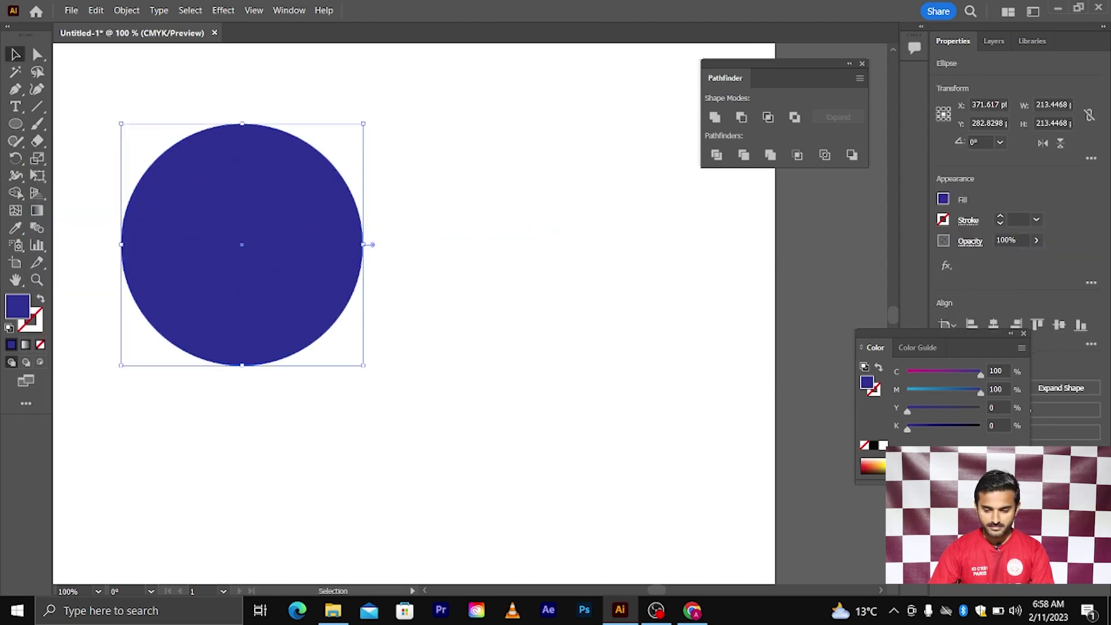
pyautogui.click(902, 465)
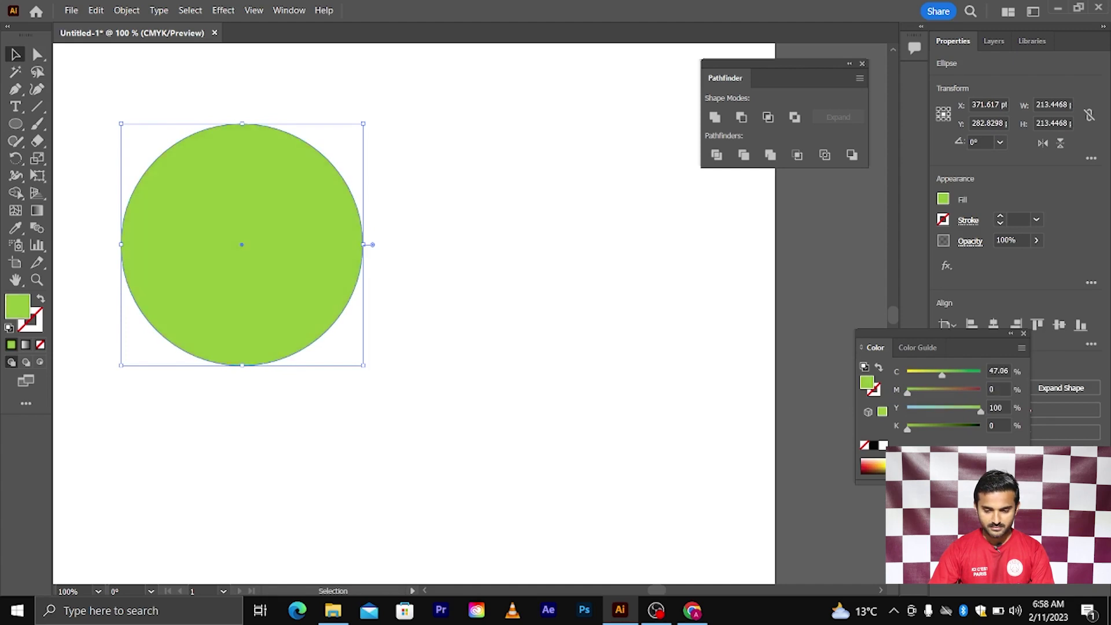
pyautogui.click(911, 465)
pyautogui.click(873, 445)
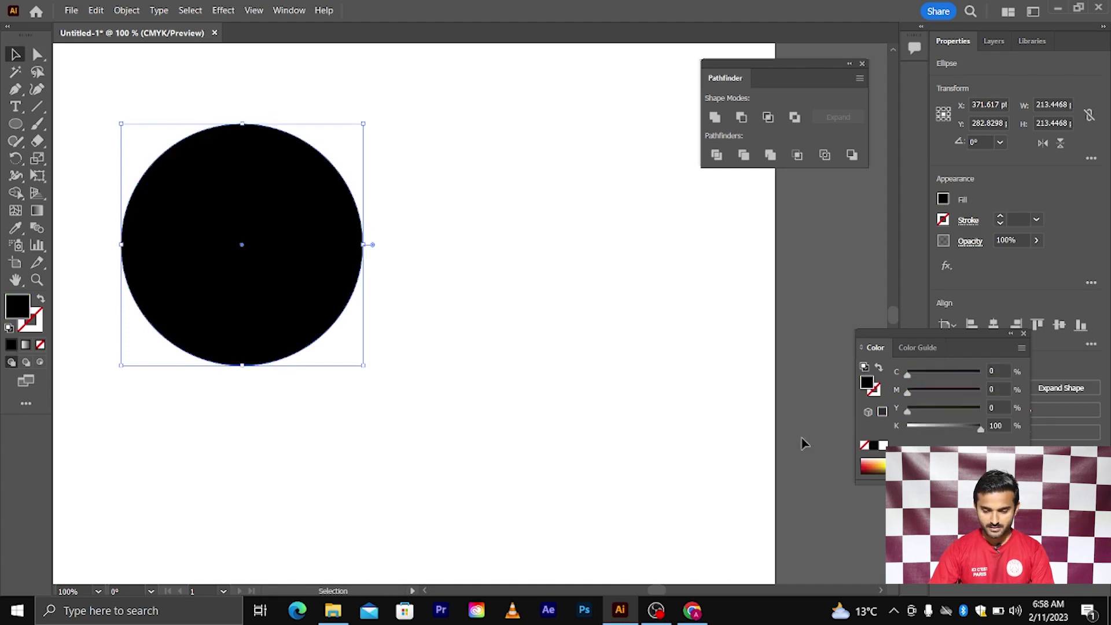
pyautogui.click(472, 334)
pyautogui.scroll(1, 218, 261)
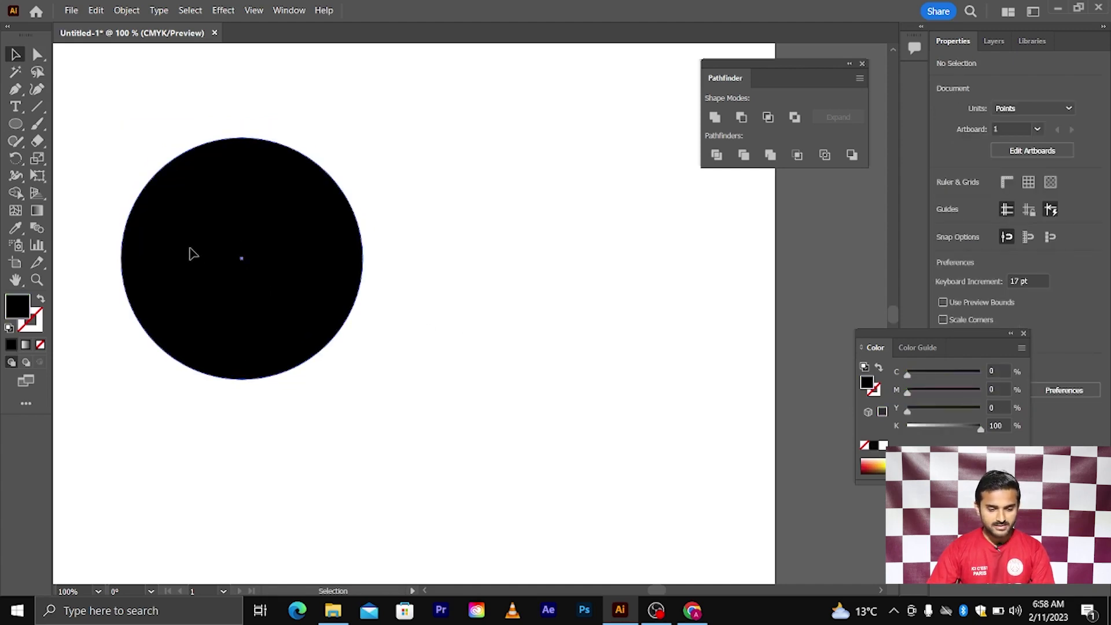
# - Duplicate the black circle to the right by half its width and merge the two overlapping circles
pyautogui.moveTo(192, 250); pyautogui.dragTo(313, 257)
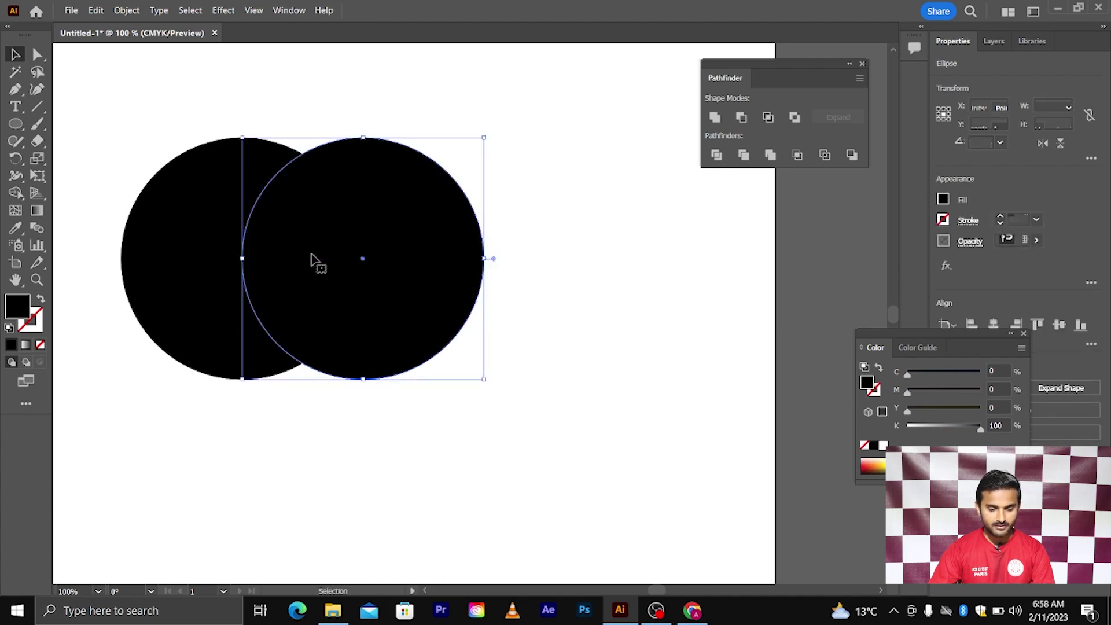
pyautogui.moveTo(165, 126); pyautogui.dragTo(501, 406)
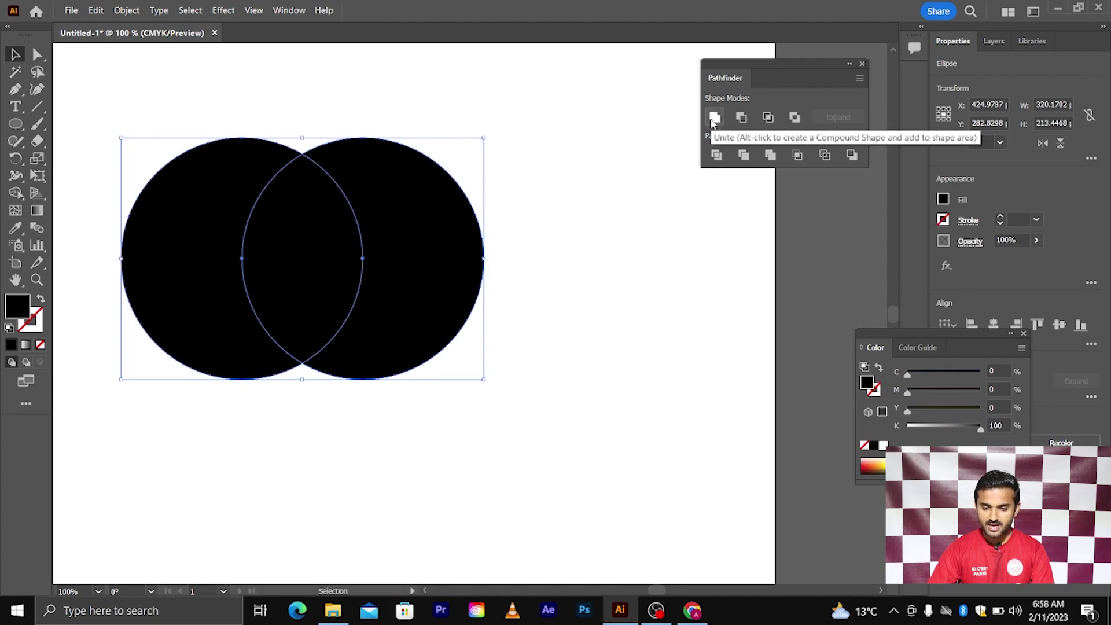
pyautogui.click(771, 156)
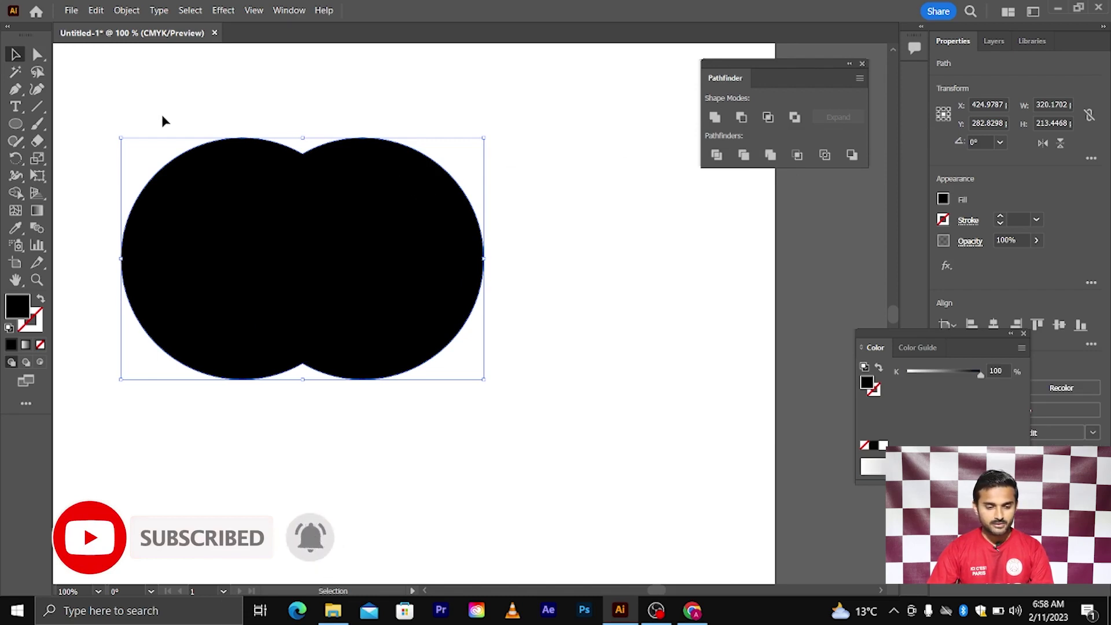
# - Pull the lower anchor points of the merged shape down about 70 pt to form an apple silhouette
pyautogui.press('a')
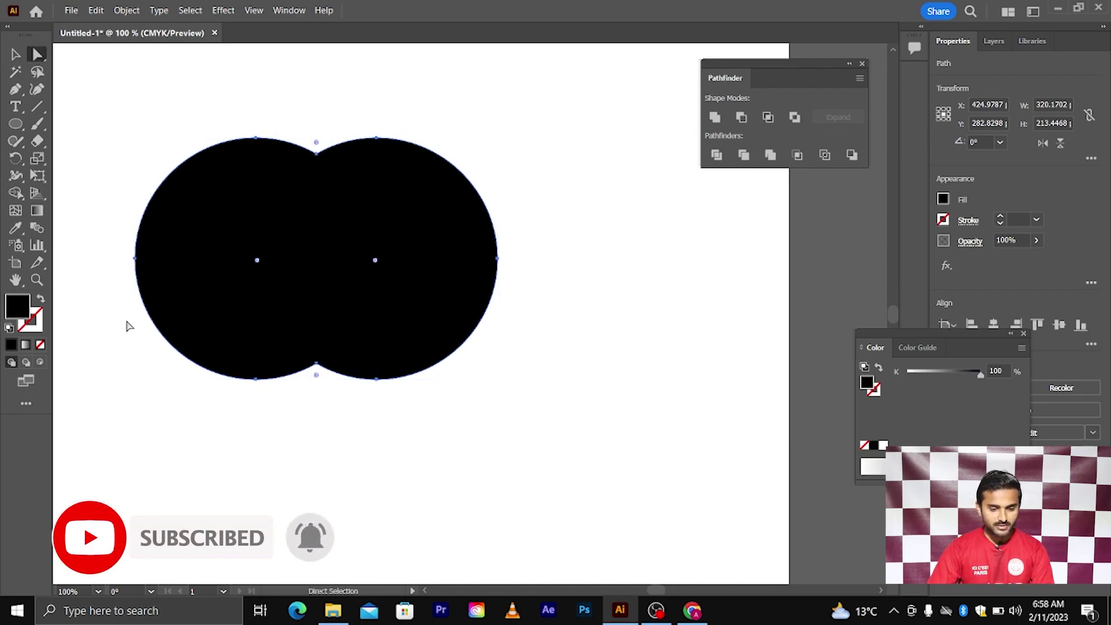
pyautogui.moveTo(128, 325); pyautogui.dragTo(381, 464)
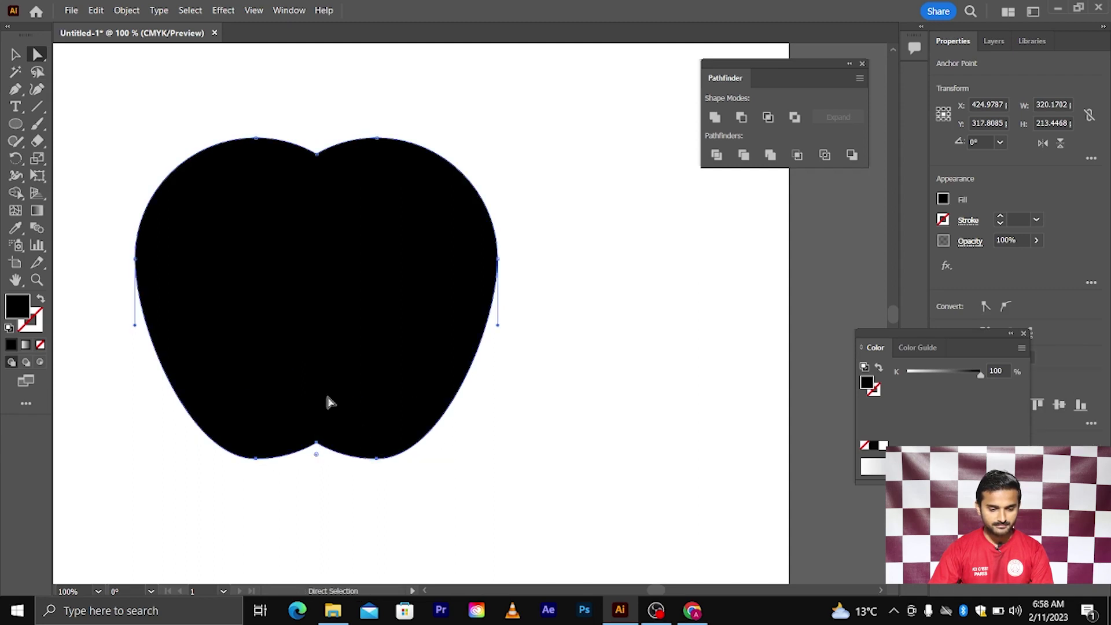
pyautogui.click(17, 56)
pyautogui.click(110, 120)
pyautogui.hscroll(-1, 325, 278)
# - Draw a circle about 70 pt in diameter centred on the apple's upper right edge
pyautogui.click(16, 124)
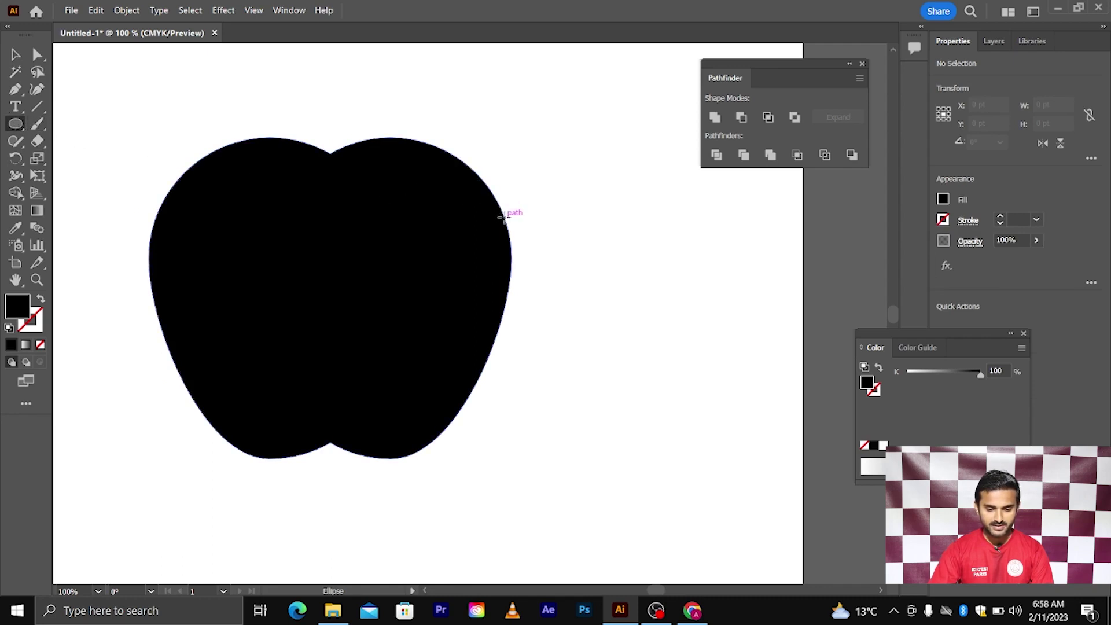
pyautogui.moveTo(502, 217); pyautogui.dragTo(544, 257)
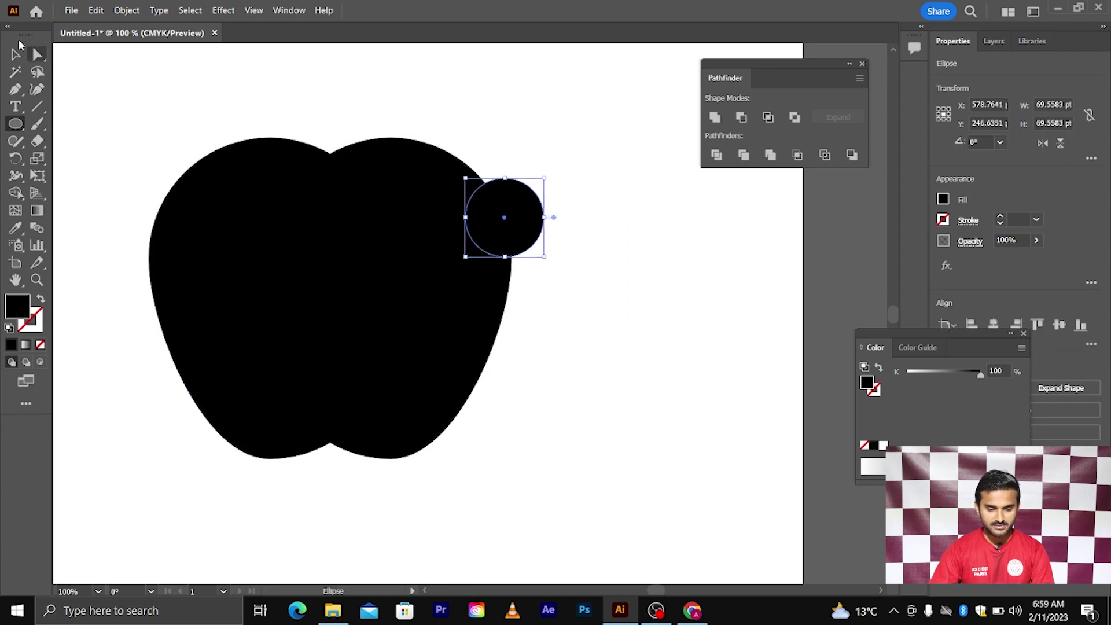
pyautogui.click(15, 51)
# - Try subtracting the small circle from the apple with Minus Front, and undo the cut
pyautogui.moveTo(196, 118); pyautogui.dragTo(564, 359)
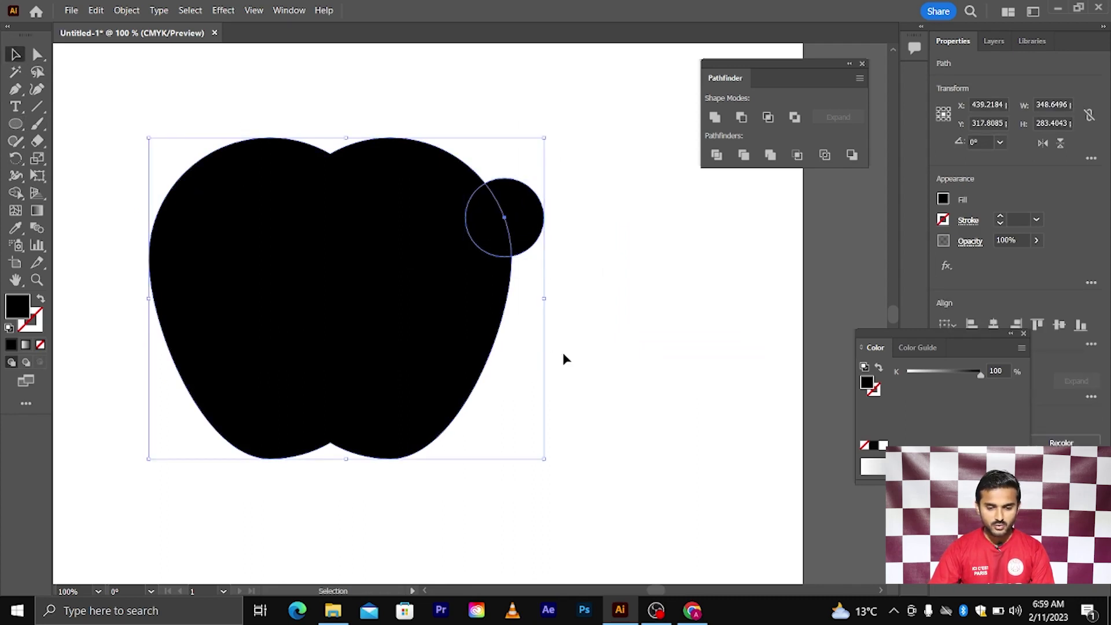
pyautogui.click(740, 119)
pyautogui.click(595, 272)
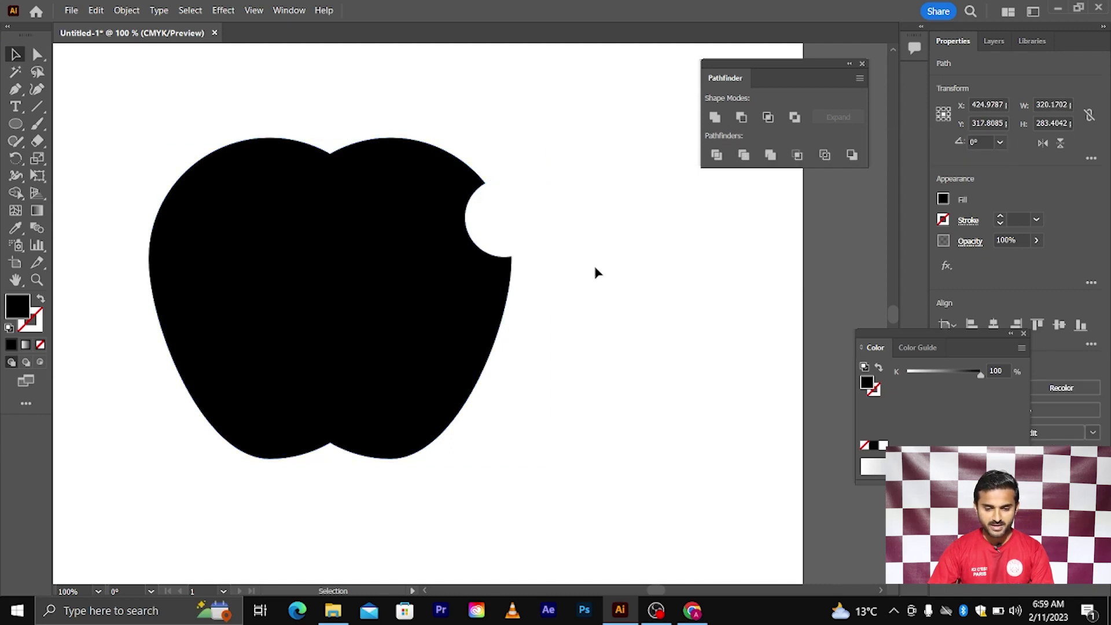
pyautogui.scroll(-2, 575, 306)
pyautogui.scroll(1, 503, 284)
pyautogui.hotkey('ctrl', 'z')
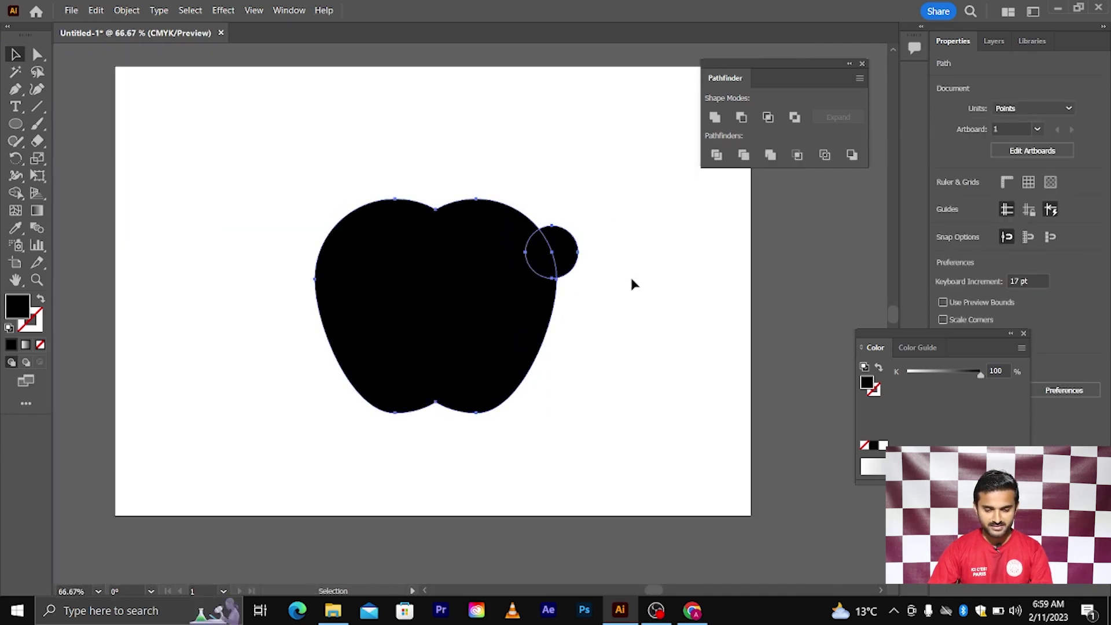
# - Move the small circle slightly lower on the apple's right edge and enlarge it a little
pyautogui.click(632, 282)
pyautogui.scroll(2, 573, 275)
pyautogui.moveTo(549, 242); pyautogui.dragTo(550, 265)
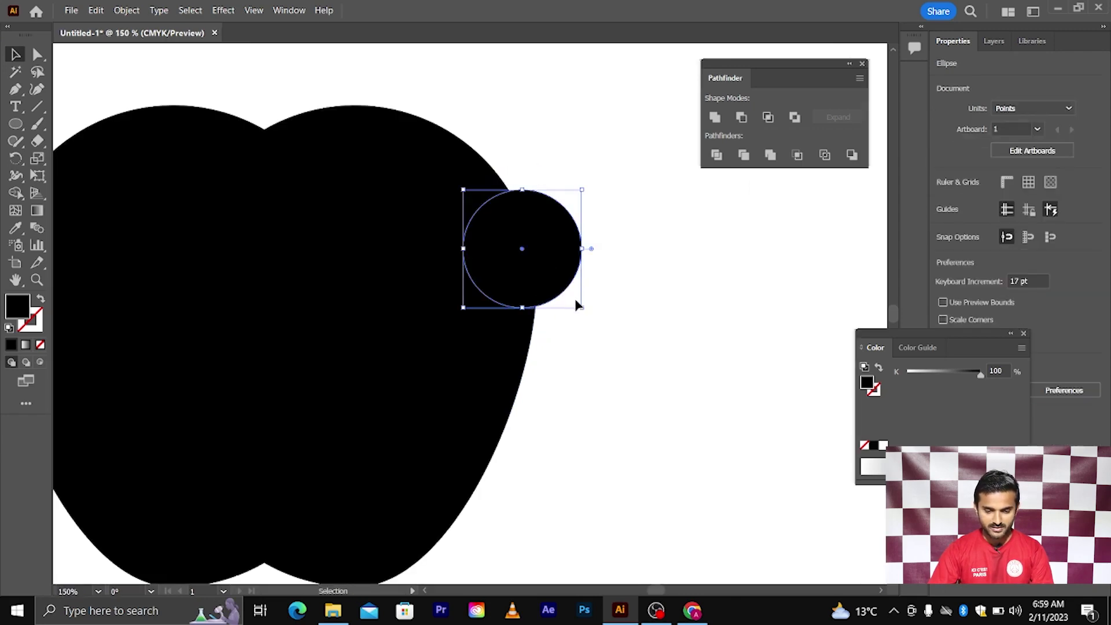
pyautogui.moveTo(580, 303); pyautogui.dragTo(592, 318)
pyautogui.scroll(-1, 600, 322)
pyautogui.click(618, 316)
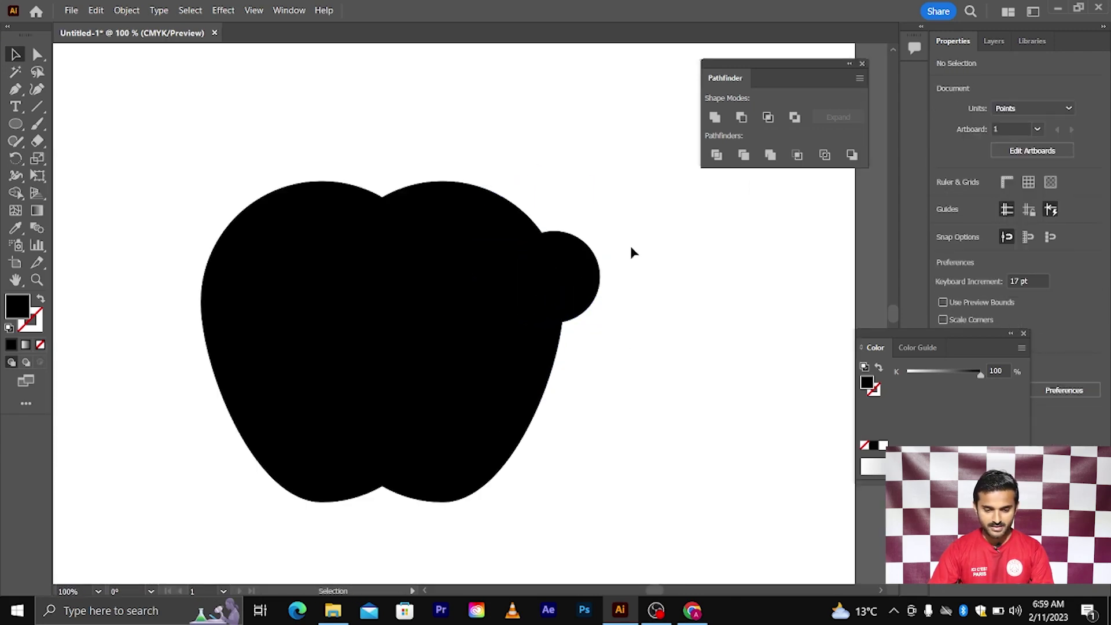
# - Subtract the enlarged circle from the apple with Minus Front to form the bite
pyautogui.moveTo(632, 248); pyautogui.dragTo(421, 356)
pyautogui.click(741, 117)
pyautogui.click(575, 335)
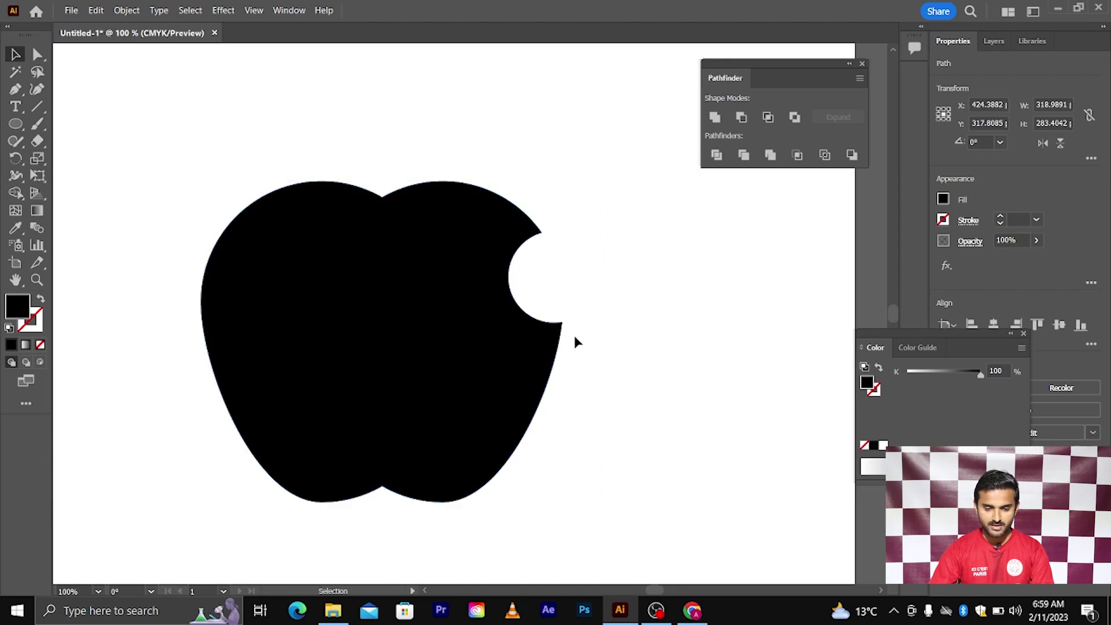
pyautogui.scroll(-2, 574, 332)
pyautogui.scroll(1, 478, 305)
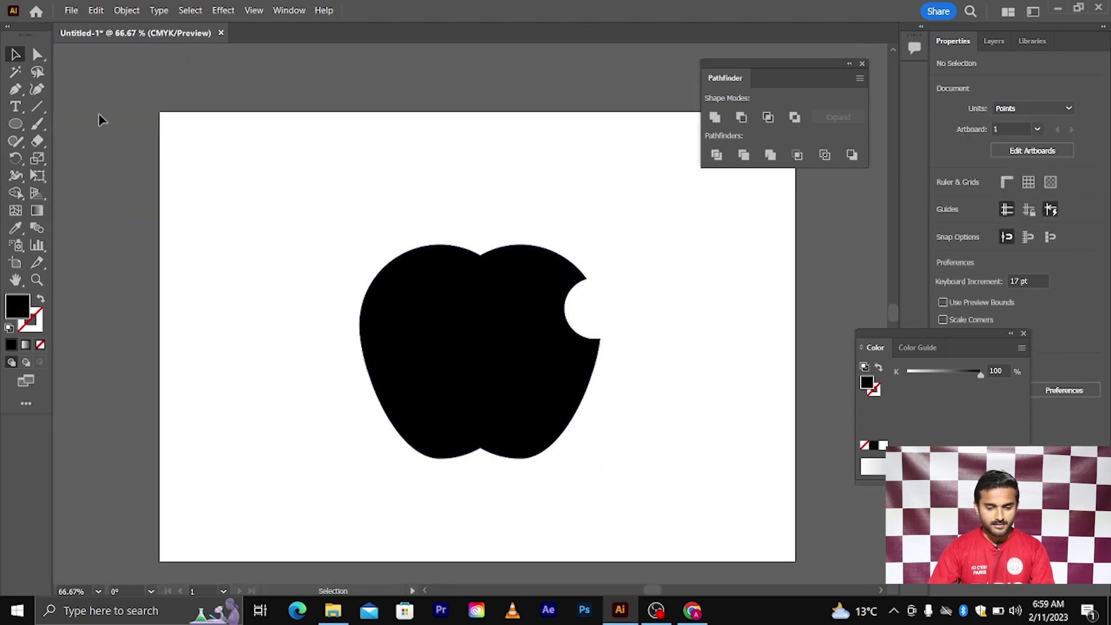
# - Draw an arc about 23 pt wide and 45 pt high, rising from the notch on top of the apple as its stem
pyautogui.click(44, 106)
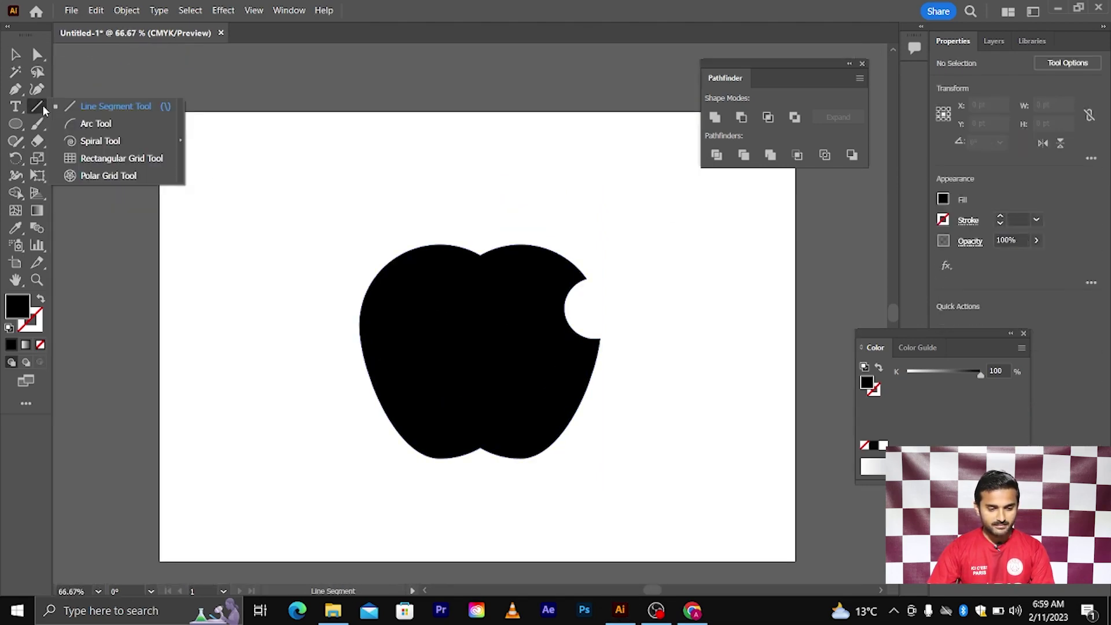
pyautogui.click(84, 124)
pyautogui.scroll(1, 579, 304)
pyautogui.moveTo(431, 229); pyautogui.dragTo(403, 180)
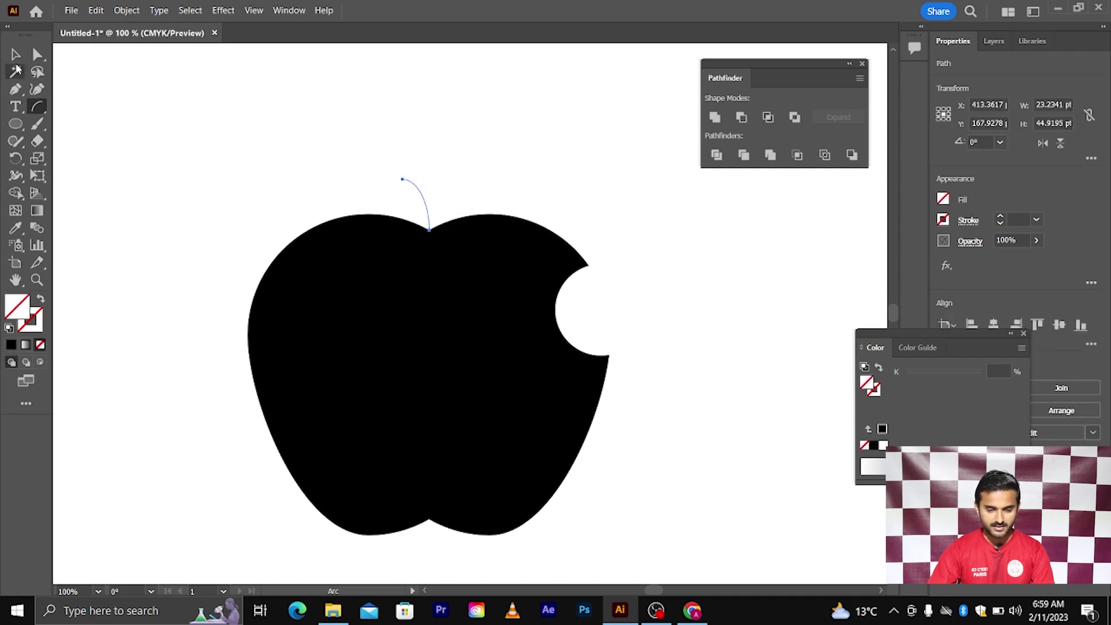
# - Set the stem's stroke weight to 8 pt
pyautogui.click(17, 56)
pyautogui.click(1014, 220)
pyautogui.scroll(5, 1015, 220)
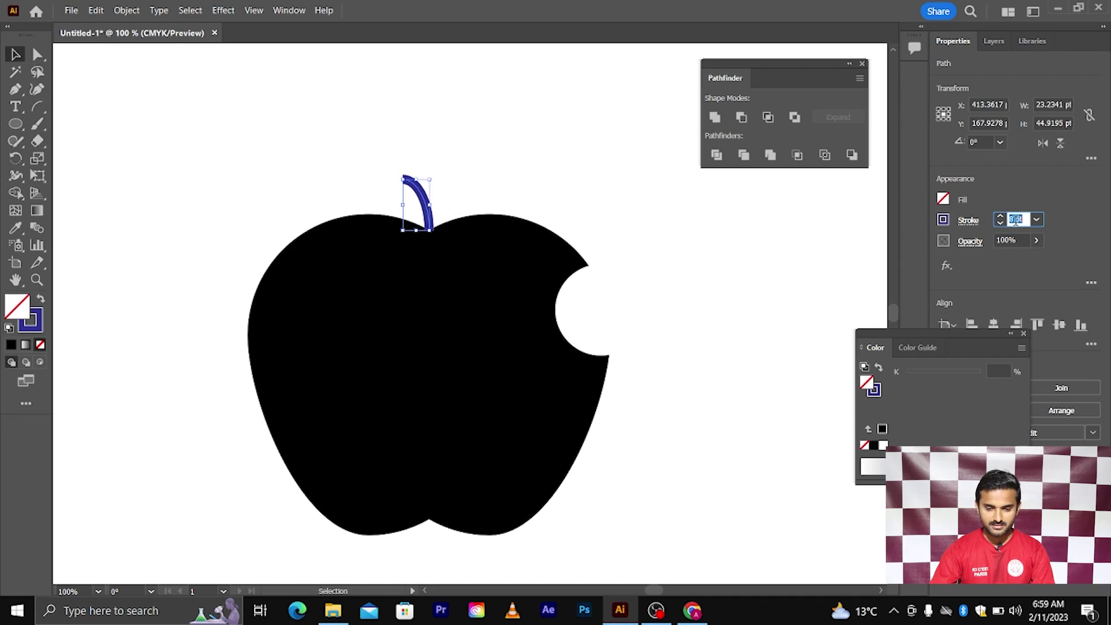
pyautogui.click(626, 269)
pyautogui.scroll(-2, 626, 269)
pyautogui.scroll(1, 559, 240)
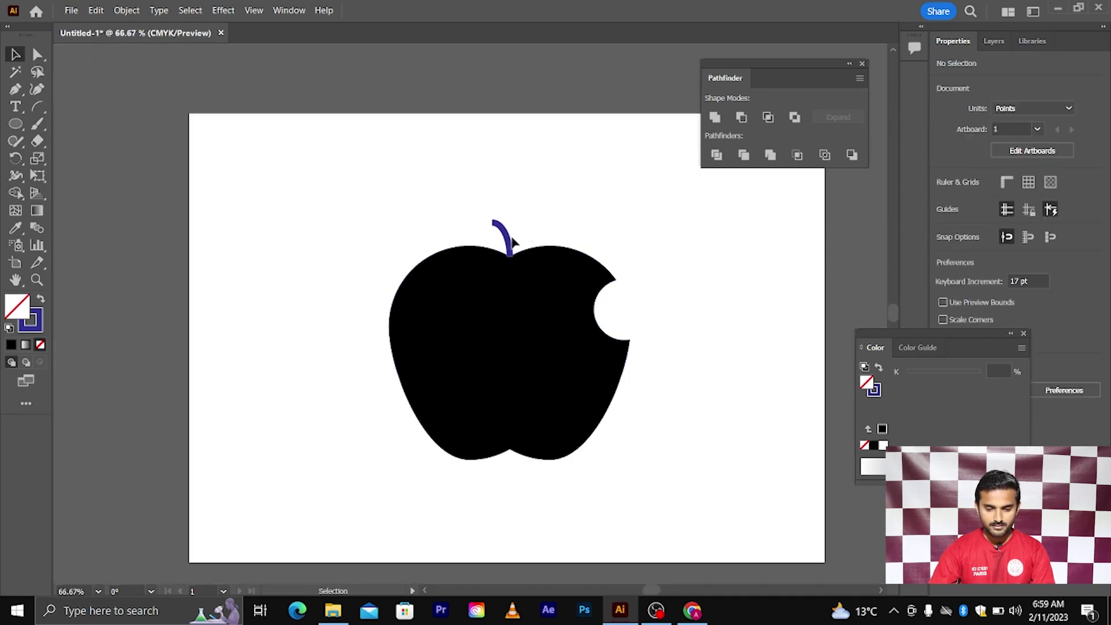
# - Recolour the stem's stroke black with hex value 000000
pyautogui.click(509, 242)
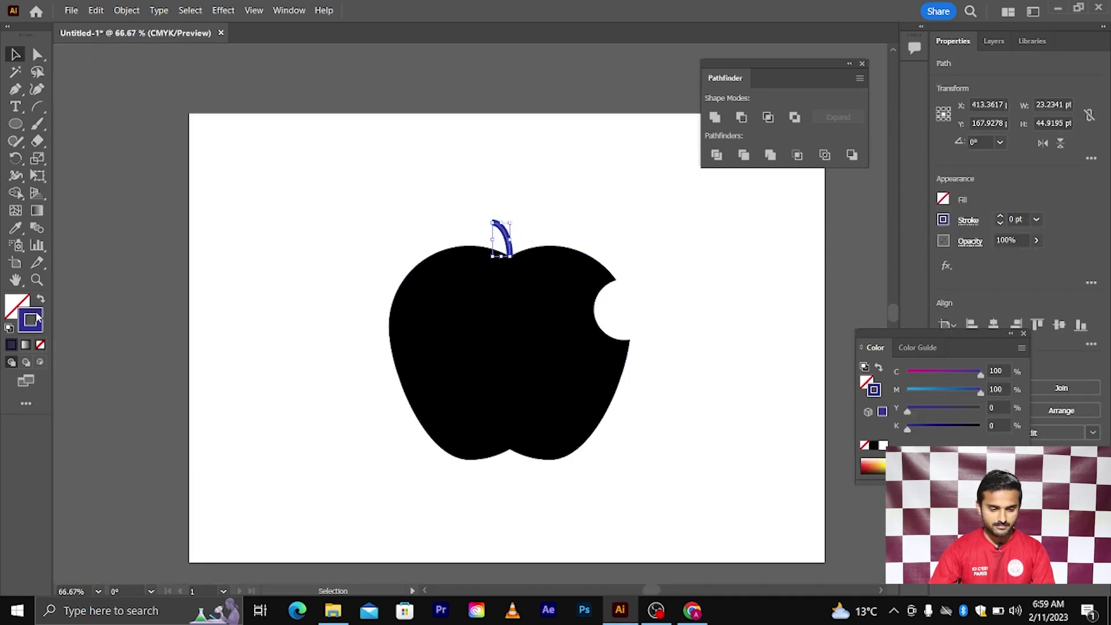
pyautogui.doubleClick(31, 320)
pyautogui.write('000000')
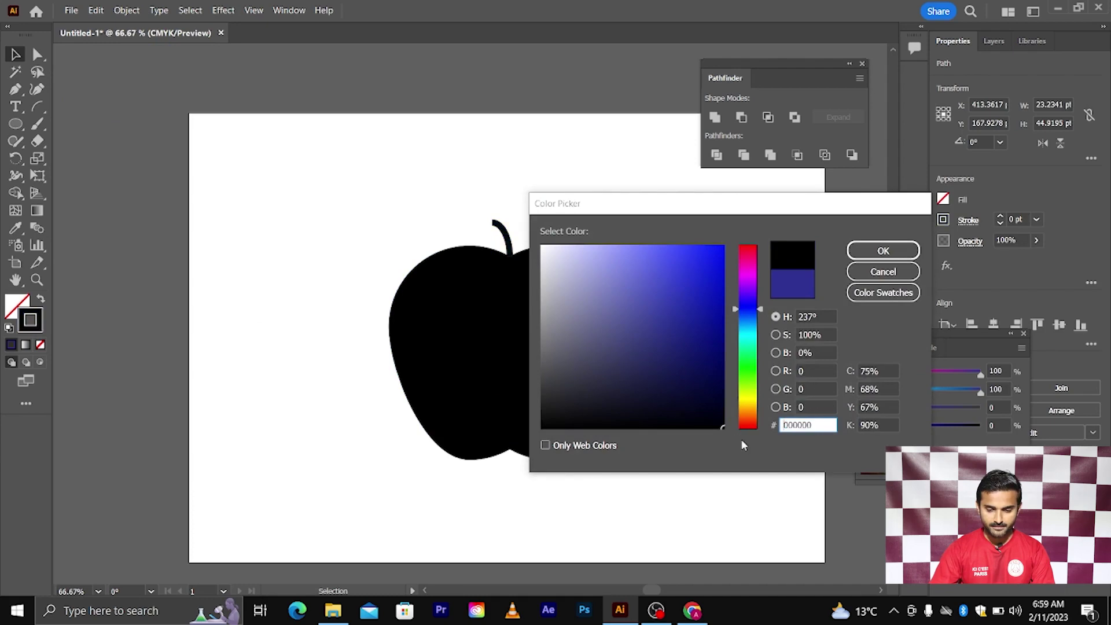
pyautogui.click(883, 250)
# - Move the apple and its stem off the artboard to a spot just below the gears
pyautogui.click(363, 201)
pyautogui.moveTo(364, 205); pyautogui.dragTo(374, 365)
pyautogui.scroll(-2, 637, 418)
pyautogui.click(589, 379)
pyautogui.hscroll(5, 589, 379)
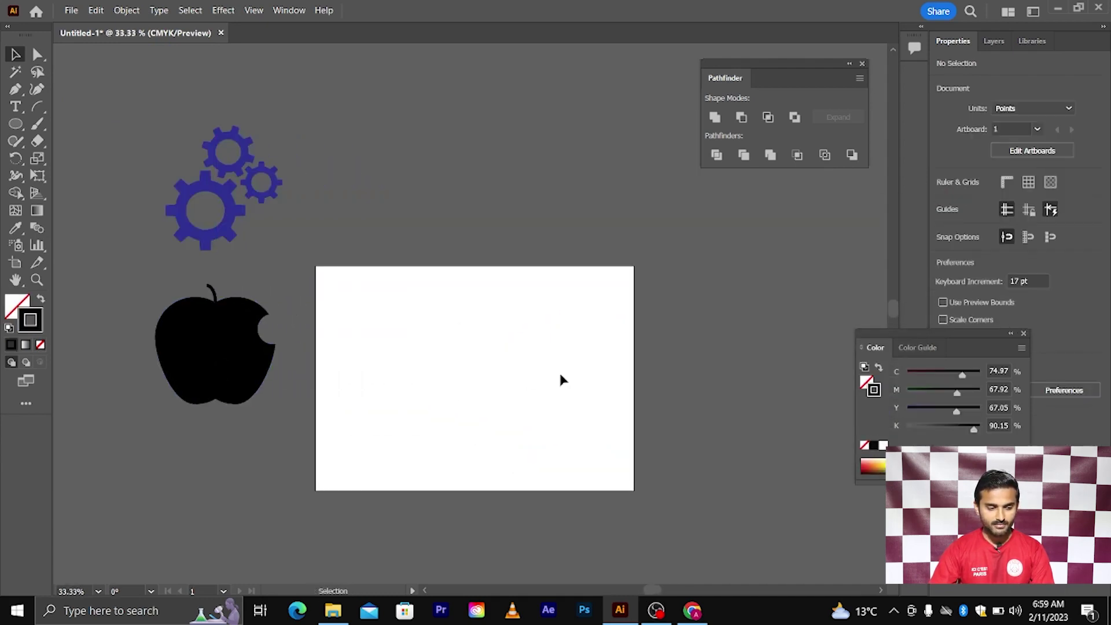
pyautogui.scroll(1, 518, 380)
pyautogui.scroll(-1, 515, 386)
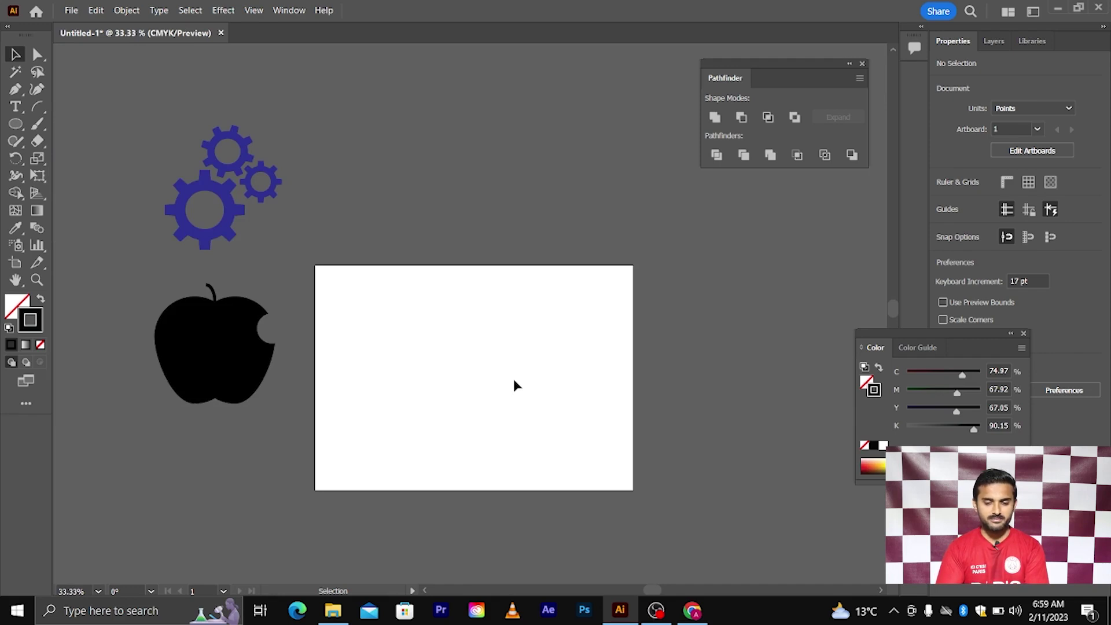
# - Draw a circle about 67 pt in diameter on the empty artboard with a black fill and no stroke
pyautogui.scroll(3, 514, 379)
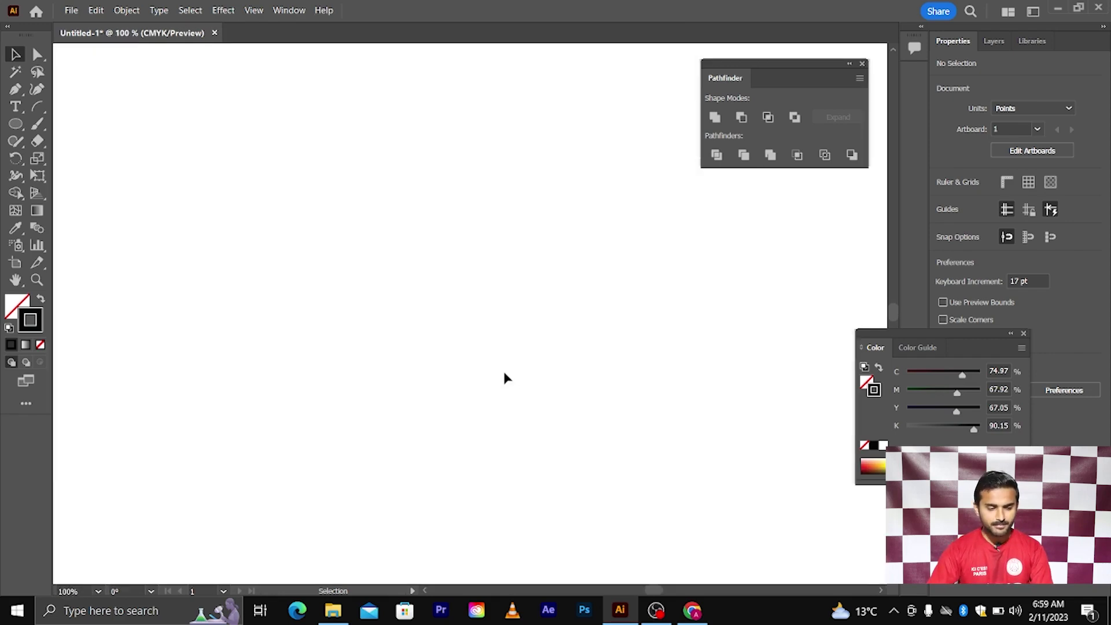
pyautogui.click(15, 126)
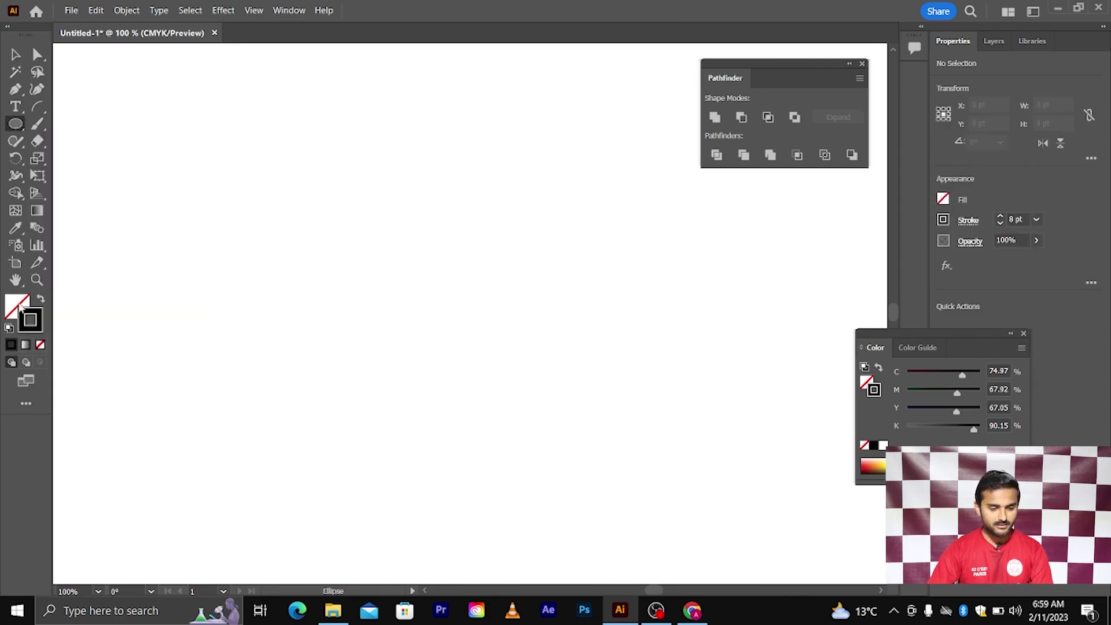
pyautogui.click(40, 299)
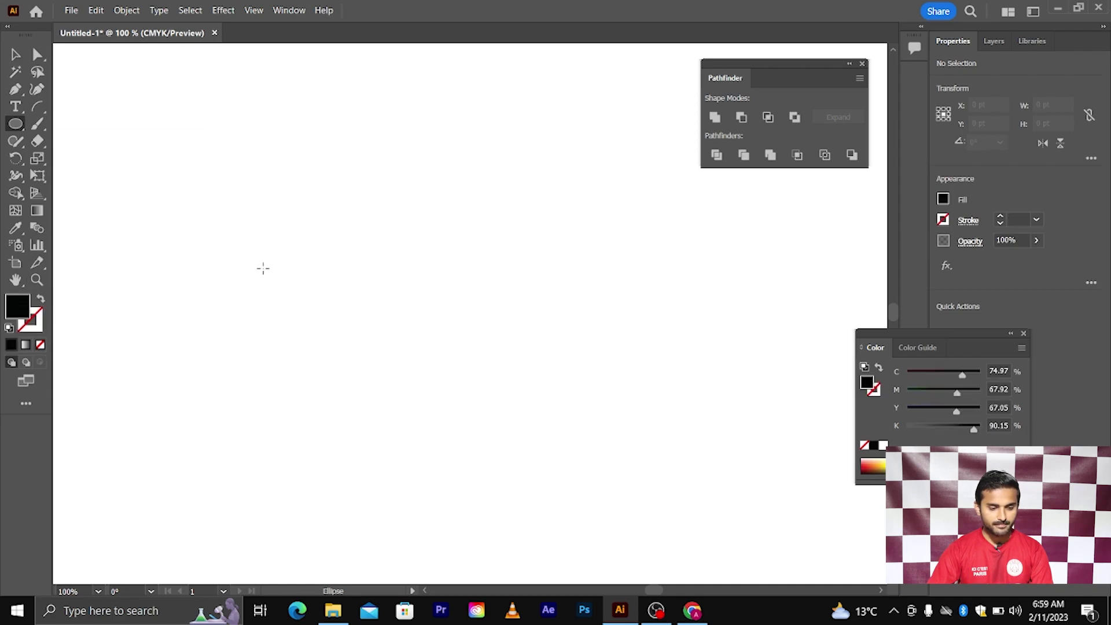
pyautogui.moveTo(266, 266); pyautogui.dragTo(303, 296)
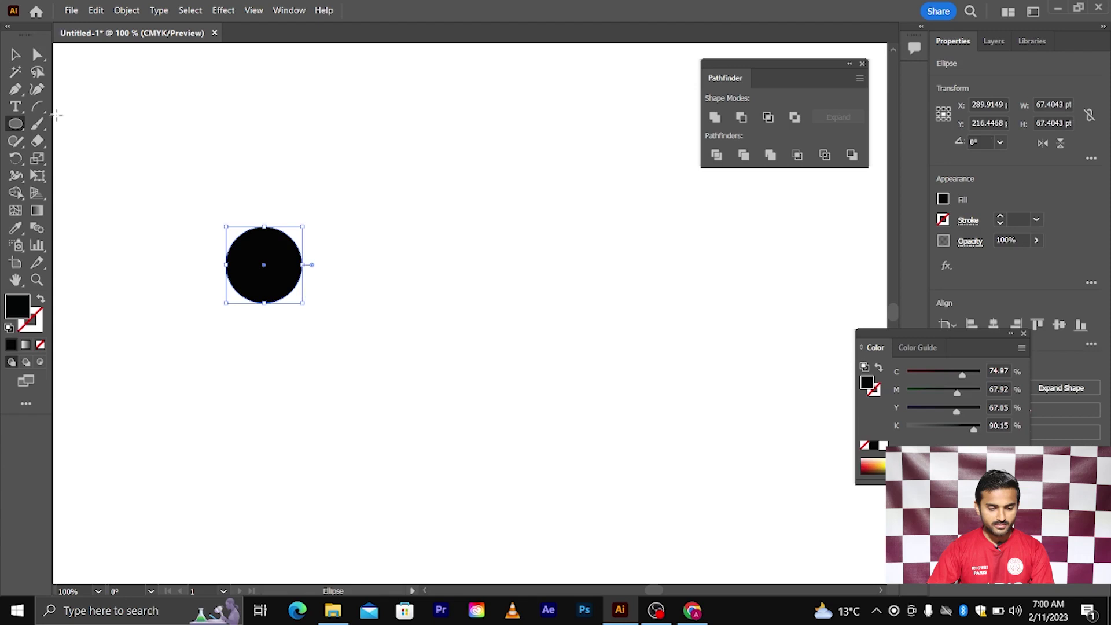
# - Duplicate the circle to its right, enlarge the copy to about 108 pt, and shift it slightly up and right, still overlapping the original
pyautogui.click(16, 54)
pyautogui.keyDown('alt'); pyautogui.moveTo(263, 258); pyautogui.dragTo(328, 259); pyautogui.keyUp('alt')
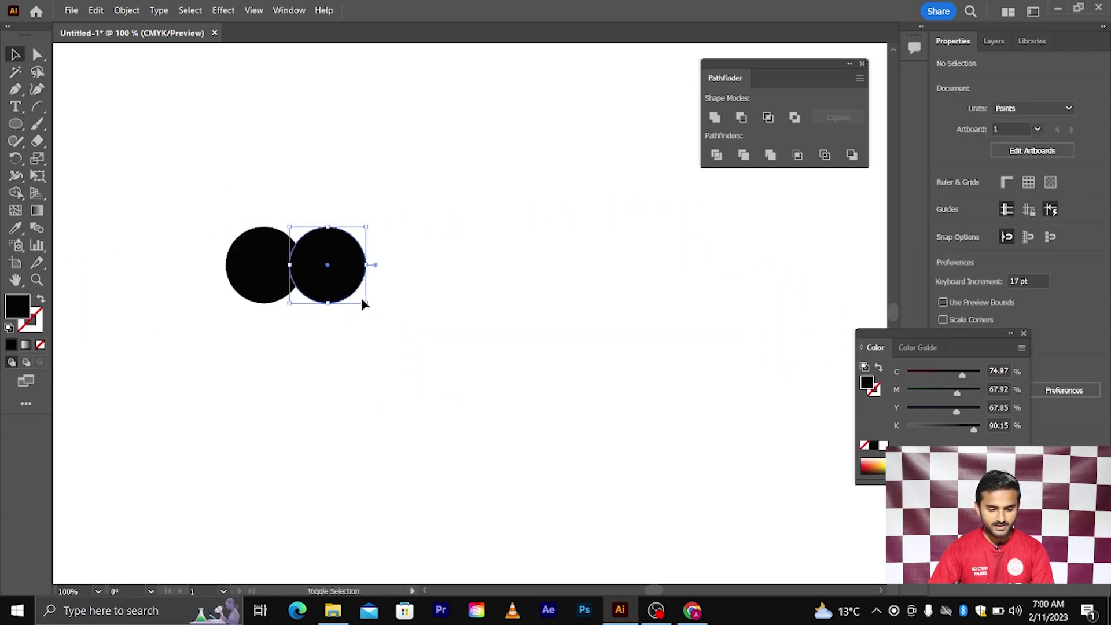
pyautogui.keyDown('alt'); pyautogui.keyDown('shift'); pyautogui.moveTo(372, 310); pyautogui.dragTo(394, 332); pyautogui.keyUp('shift'); pyautogui.keyUp('alt')
pyautogui.click(379, 338)
pyautogui.scroll(1, 327, 292)
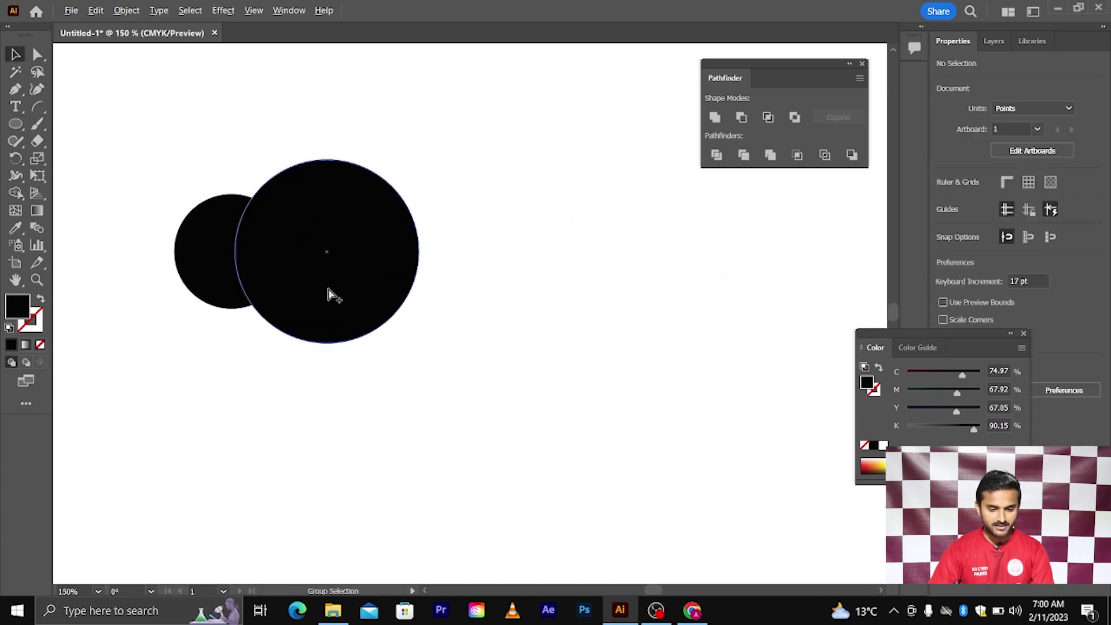
pyautogui.moveTo(337, 296); pyautogui.dragTo(347, 284)
pyautogui.click(283, 365)
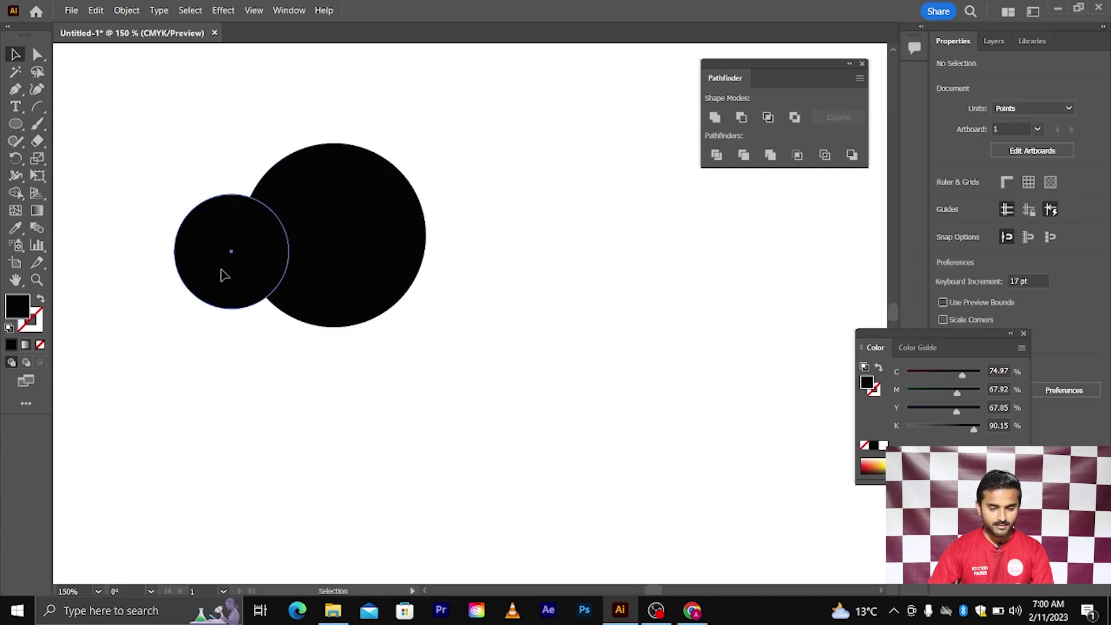
# - Add two successively smaller circle copies in a row, overlapping the right side of the large circle
pyautogui.keyDown('alt'); pyautogui.keyDown('shift'); pyautogui.moveTo(223, 273); pyautogui.dragTo(439, 289); pyautogui.keyUp('shift'); pyautogui.keyUp('alt')
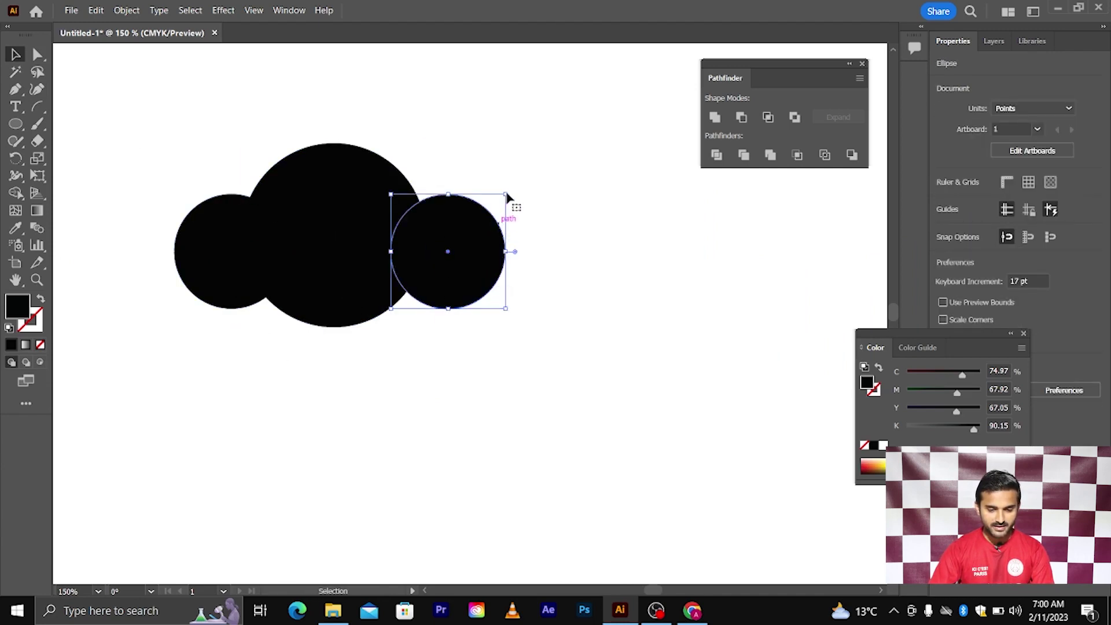
pyautogui.moveTo(508, 194); pyautogui.dragTo(491, 209)
pyautogui.click(511, 266)
pyautogui.keyDown('alt'); pyautogui.keyDown('shift'); pyautogui.moveTo(462, 263); pyautogui.dragTo(514, 278); pyautogui.keyUp('shift'); pyautogui.keyUp('alt')
pyautogui.moveTo(544, 209); pyautogui.dragTo(547, 238)
pyautogui.click(545, 234)
# - Align all four circles along their bottom edges
pyautogui.moveTo(182, 125); pyautogui.dragTo(526, 321)
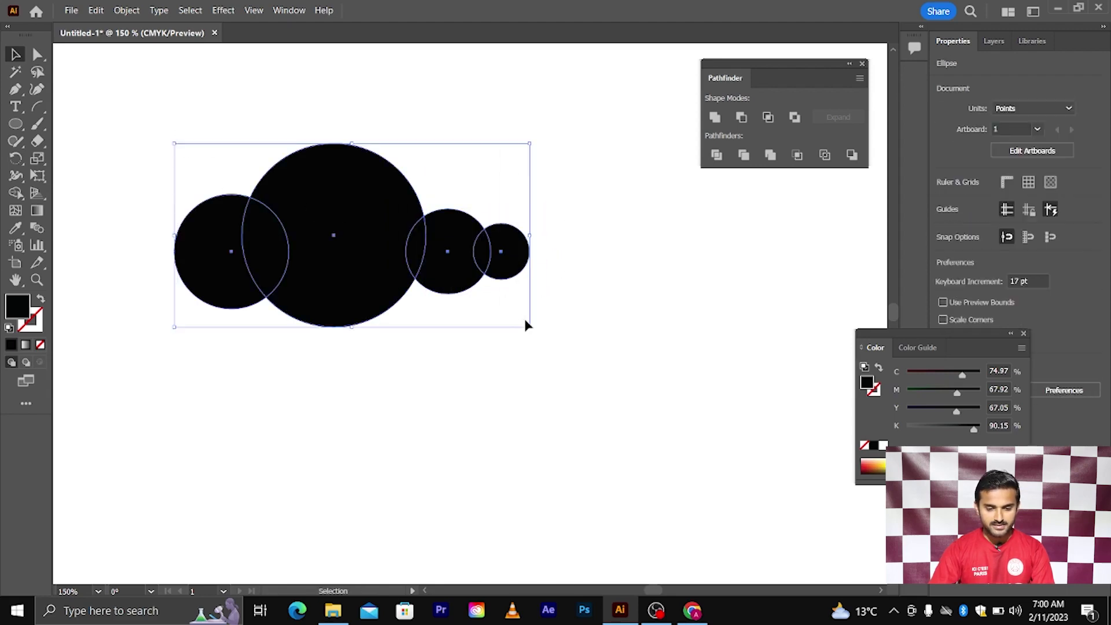
pyautogui.moveTo(894, 332); pyautogui.dragTo(710, 406)
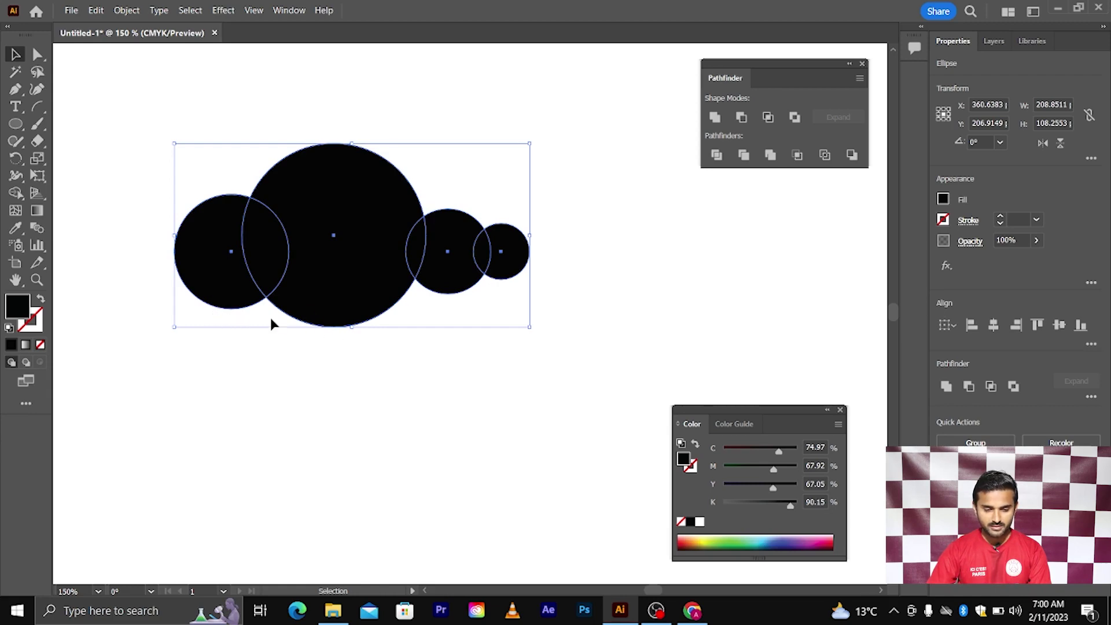
pyautogui.click(1081, 326)
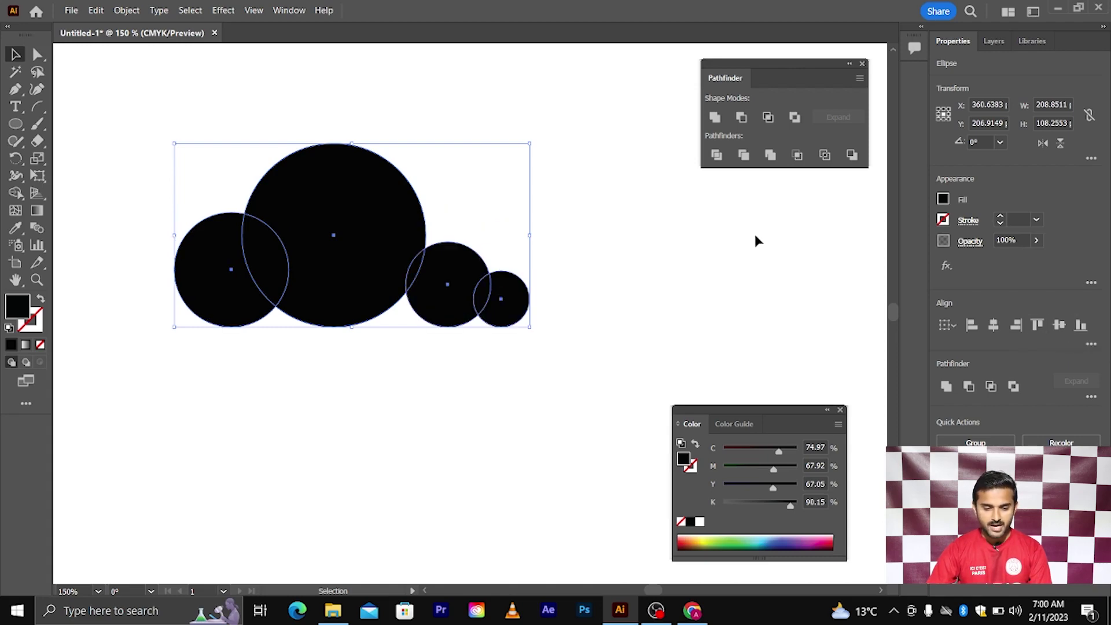
pyautogui.click(283, 10)
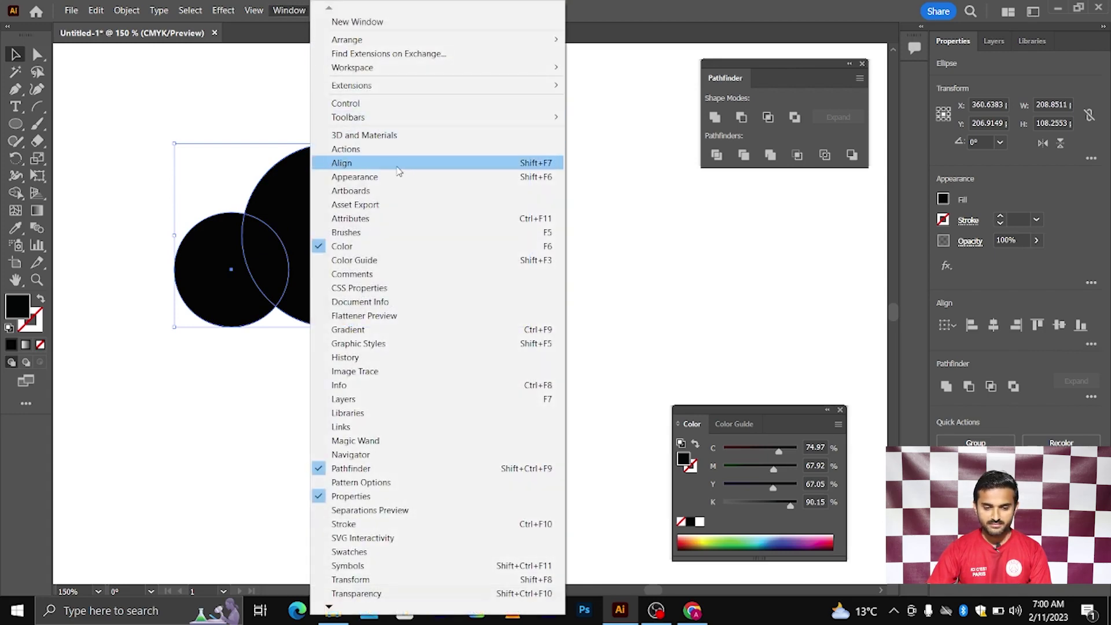
pyautogui.click(596, 217)
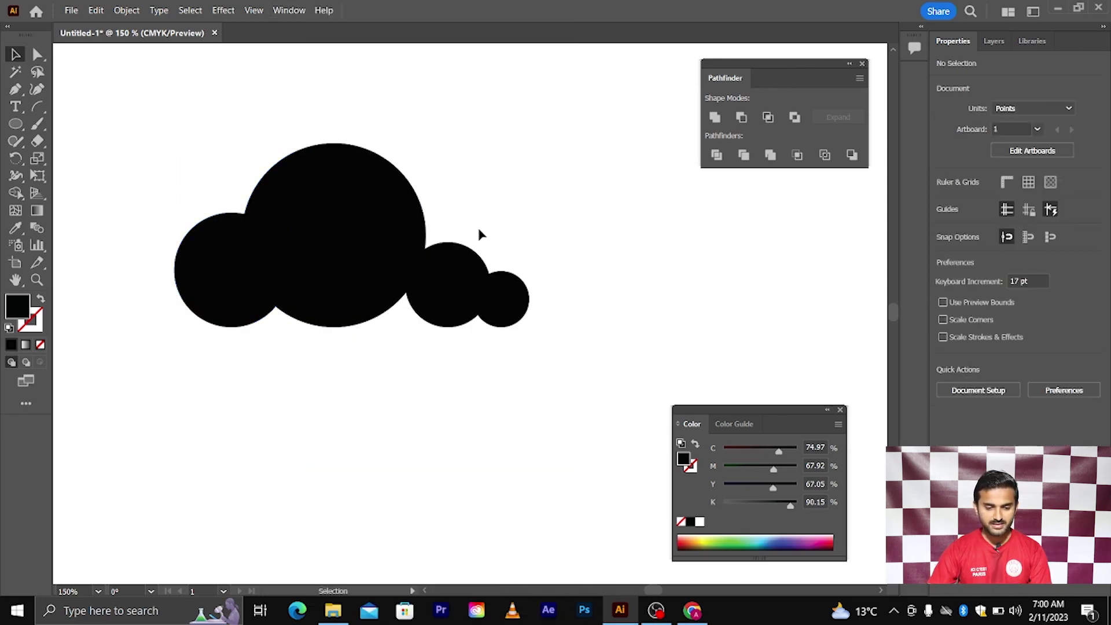
# - Move the two smallest circles about 14 pt left so they overlap the large circle more
pyautogui.scroll(2, 438, 262)
pyautogui.moveTo(578, 367); pyautogui.dragTo(530, 366)
pyautogui.scroll(-2, 529, 366)
pyautogui.click(359, 382)
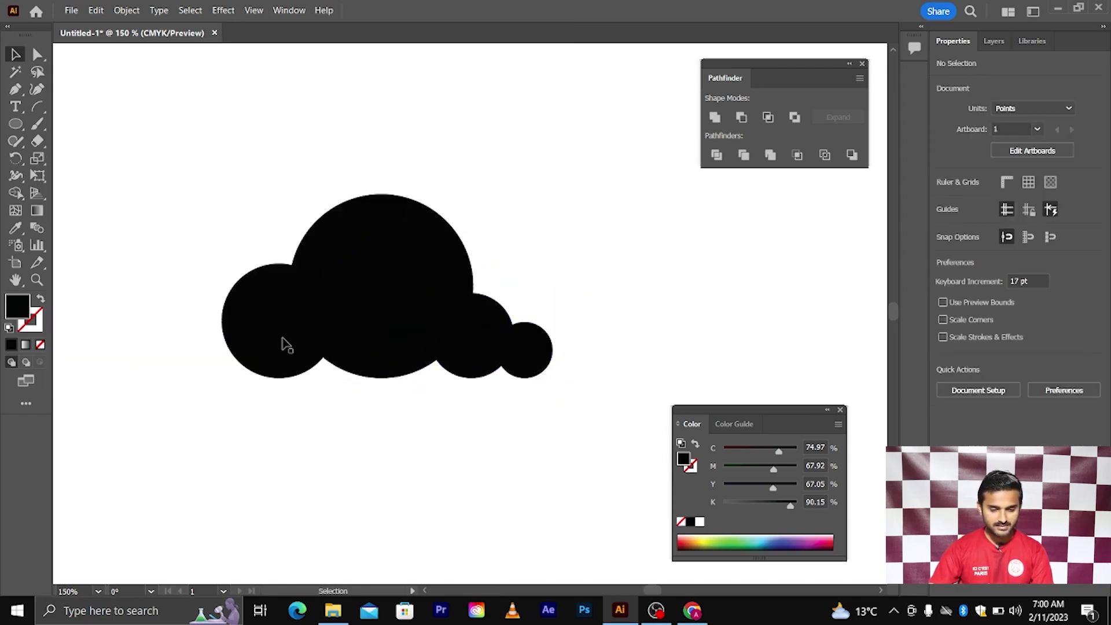
# - Unite the four overlapping circles into one cloud shape with Pathfinder
pyautogui.moveTo(208, 211); pyautogui.dragTo(567, 405)
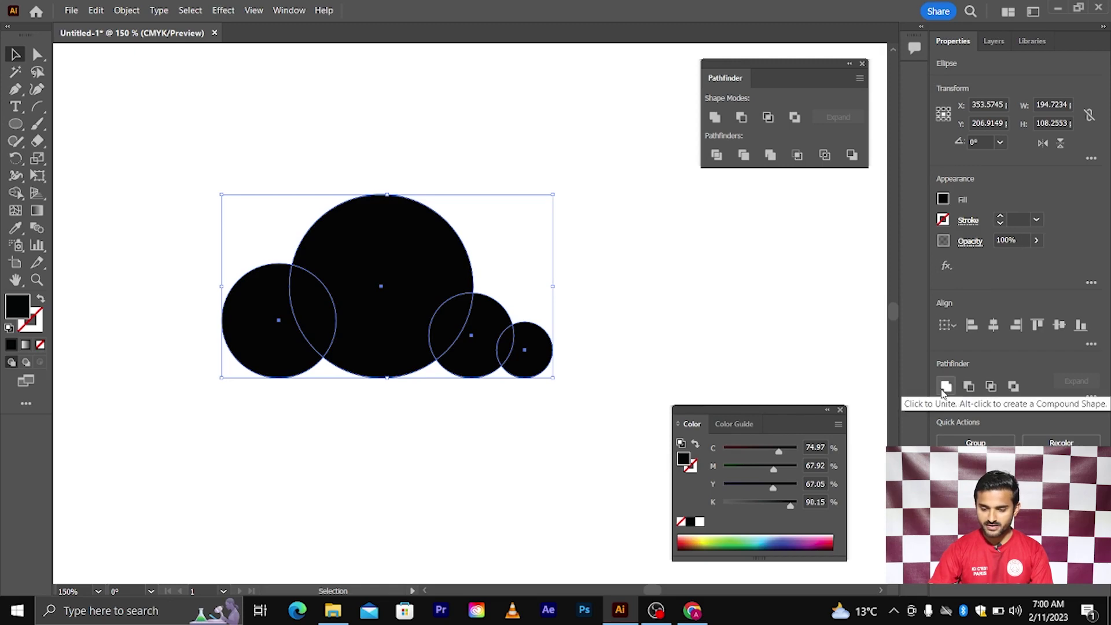
pyautogui.moveTo(719, 65); pyautogui.dragTo(699, 148)
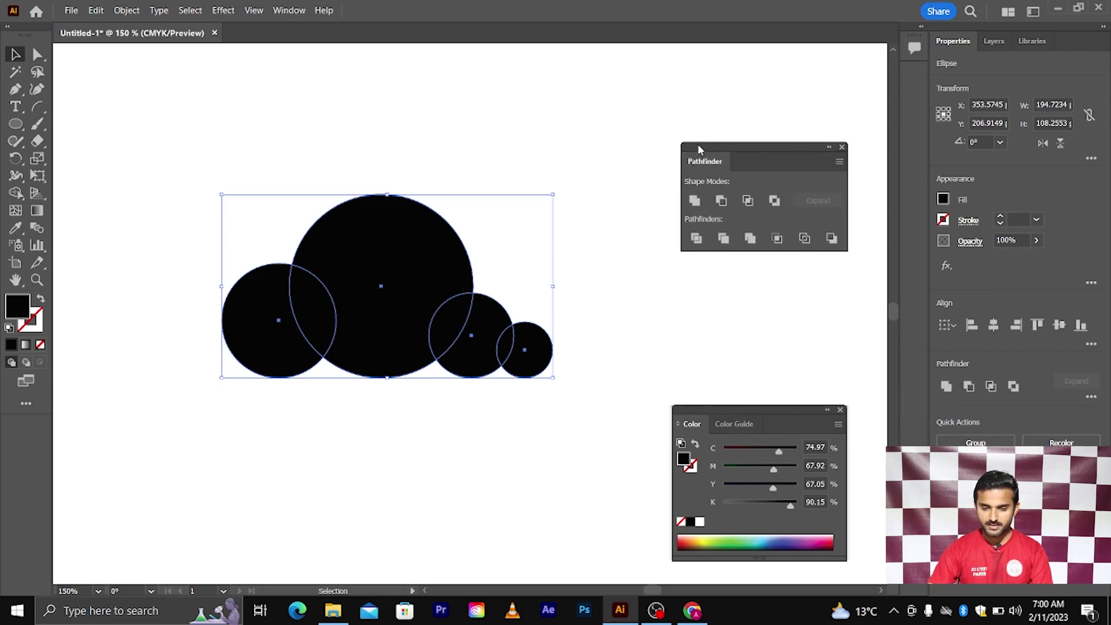
pyautogui.click(695, 203)
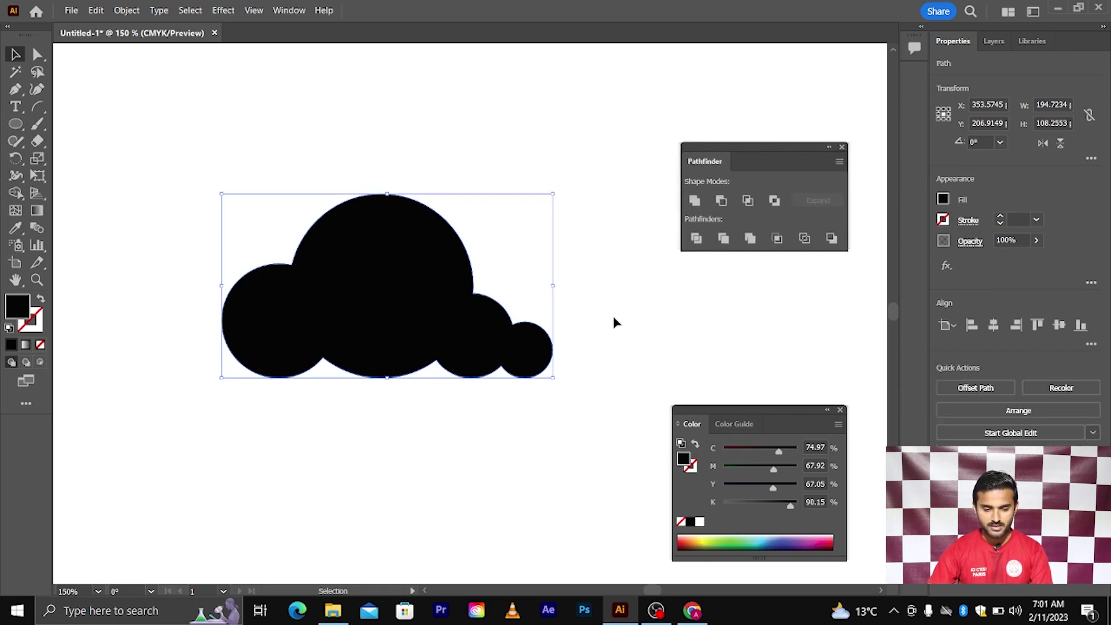
pyautogui.click(615, 320)
# - Place a copy of the cloud off the artboard below the apple and delete the original cloud
pyautogui.scroll(-3, 615, 320)
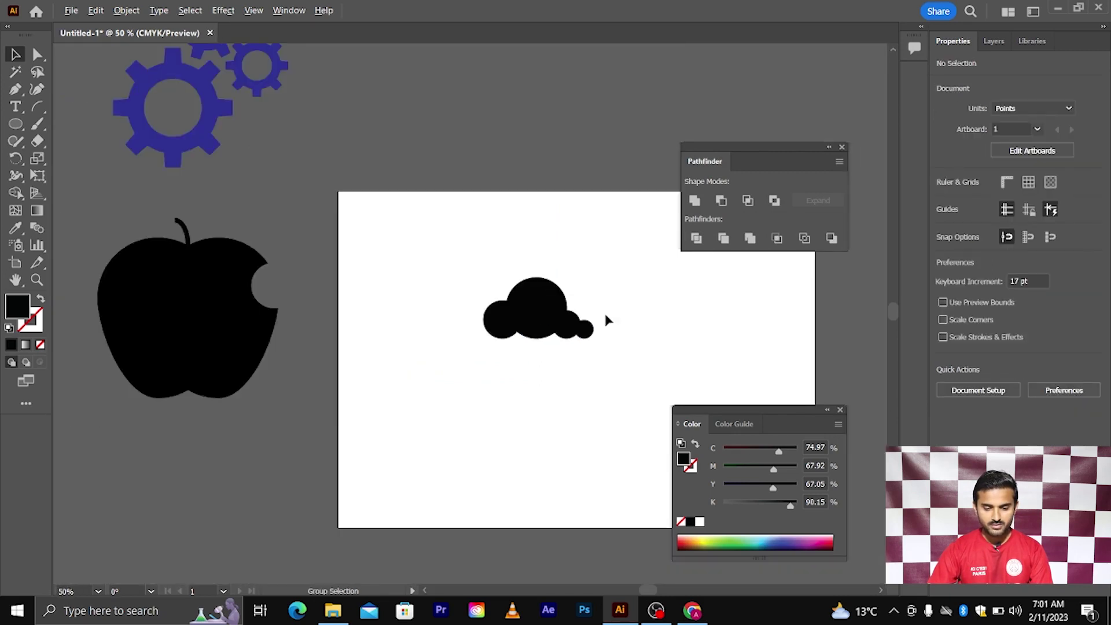
pyautogui.moveTo(481, 347); pyautogui.dragTo(89, 493)
pyautogui.click(549, 316)
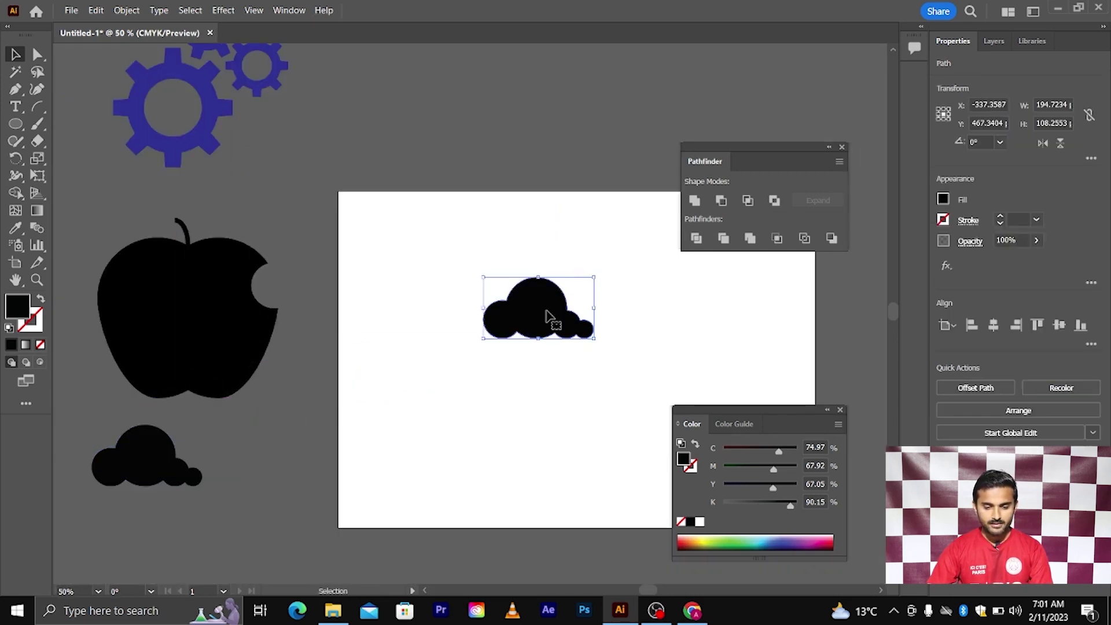
pyautogui.press('Delete')
# - Draw a black circle about 108 pt in diameter on the upper part of the empty artboard
pyautogui.scroll(1, 549, 315)
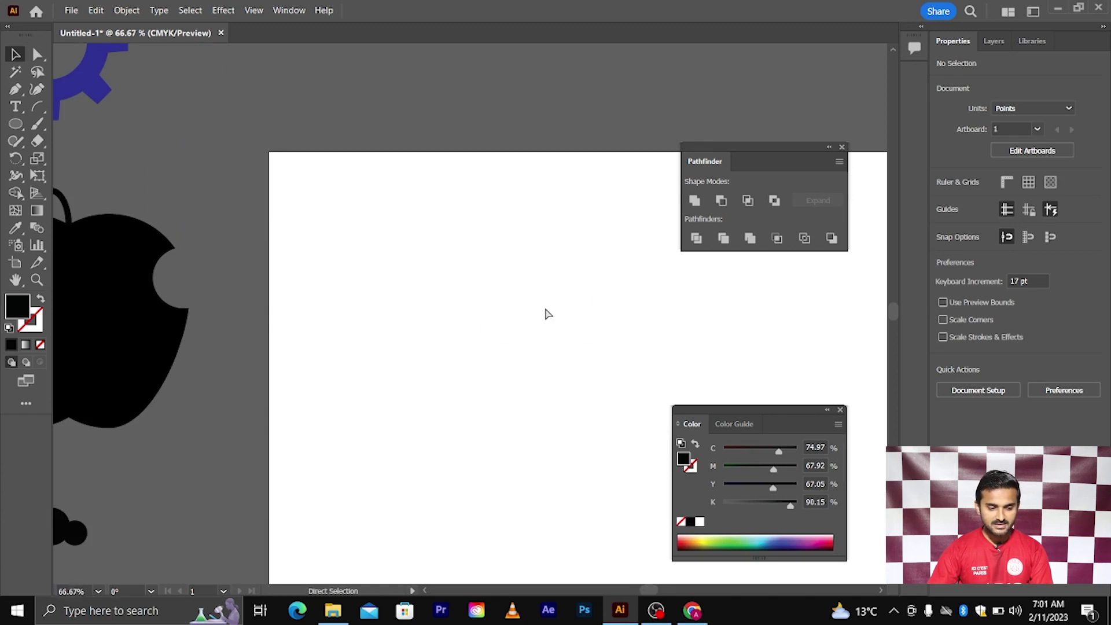
pyautogui.hscroll(5, 549, 314)
pyautogui.scroll(-2, 549, 315)
pyautogui.hscroll(2, 548, 314)
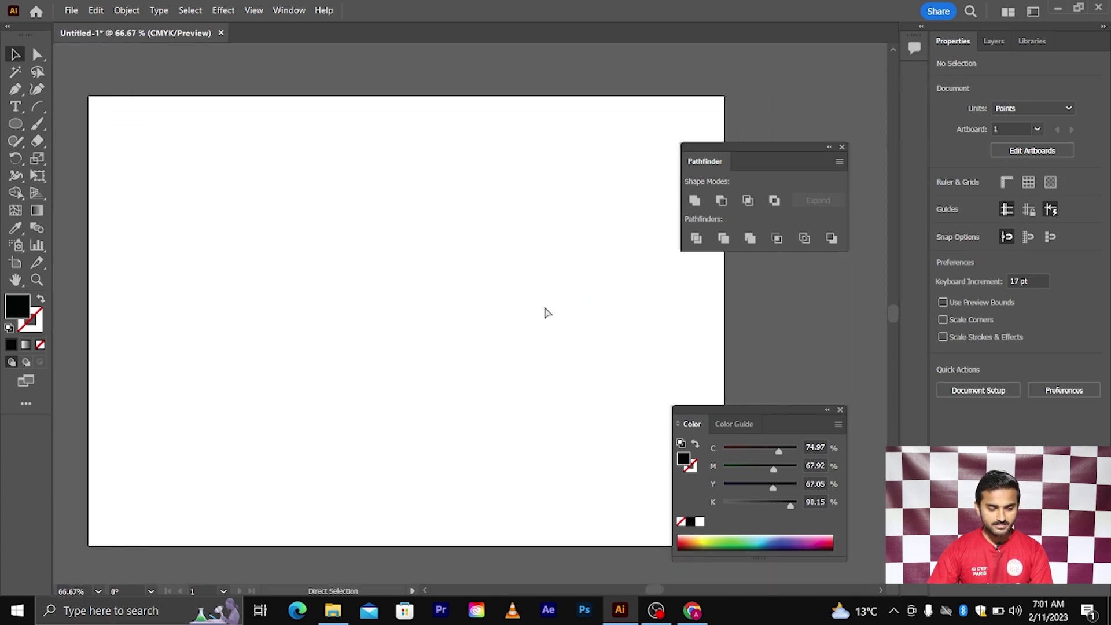
pyautogui.hscroll(1, 547, 313)
pyautogui.scroll(2, 441, 258)
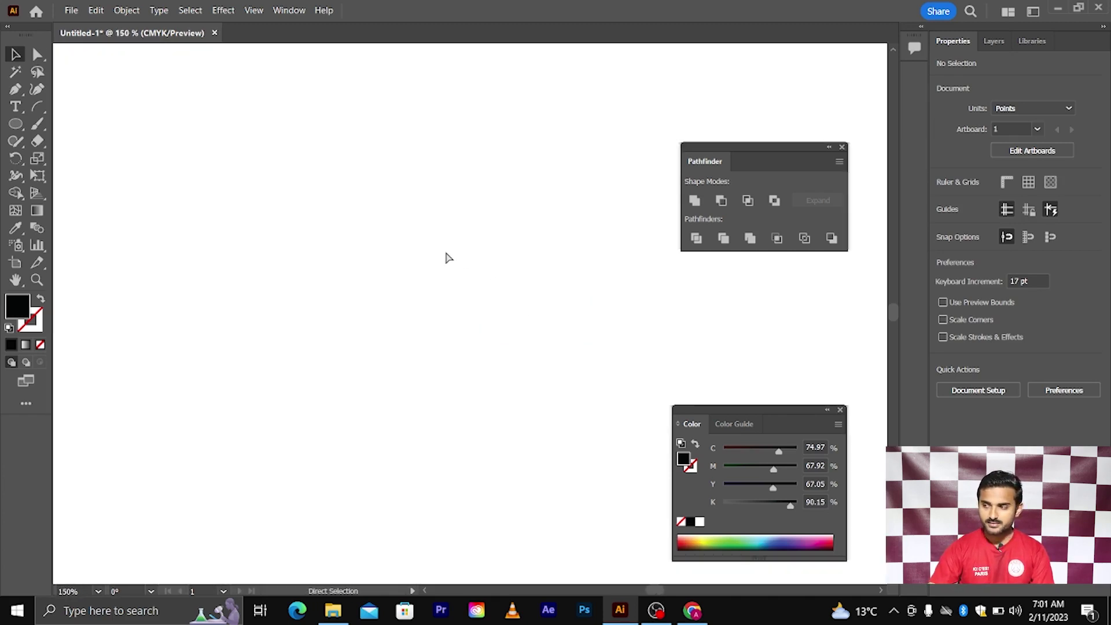
pyautogui.click(15, 125)
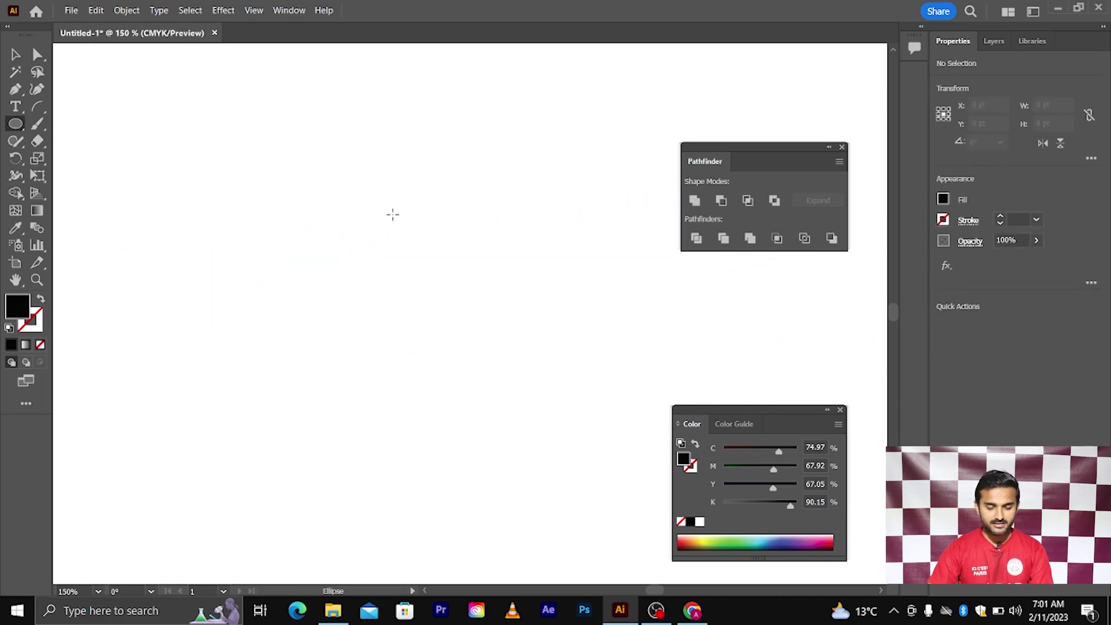
pyautogui.moveTo(392, 215); pyautogui.dragTo(485, 306)
pyautogui.click(16, 55)
pyautogui.click(191, 137)
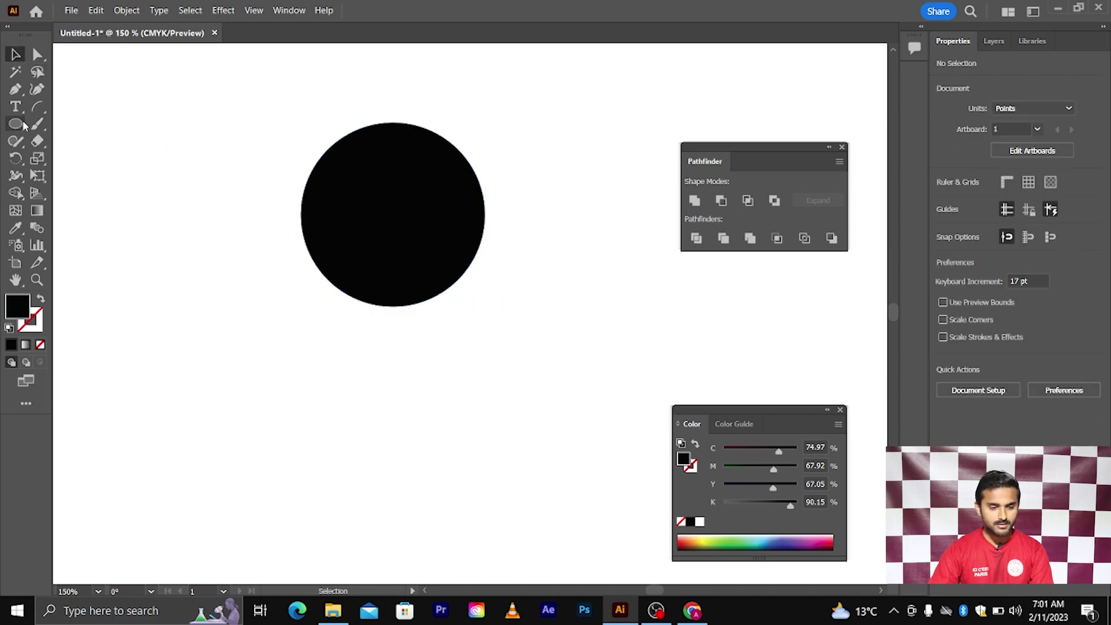
# - Draw a vertical rectangle about 42 pt wide and 216 pt high, starting inside the circle's lower half and extending downward
pyautogui.moveTo(23, 125); pyautogui.dragTo(70, 120)
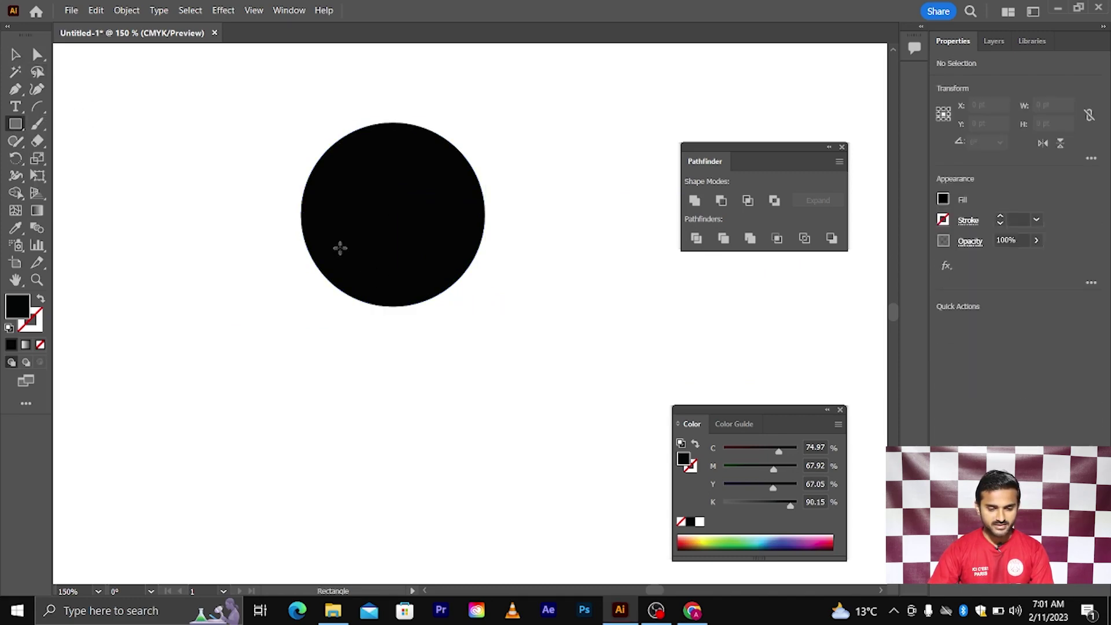
pyautogui.moveTo(334, 237); pyautogui.dragTo(451, 515)
pyautogui.moveTo(425, 578)
pyautogui.mouseDown()
pyautogui.moveTo(422, 541)
pyautogui.moveTo(407, 553)
pyautogui.mouseUp()
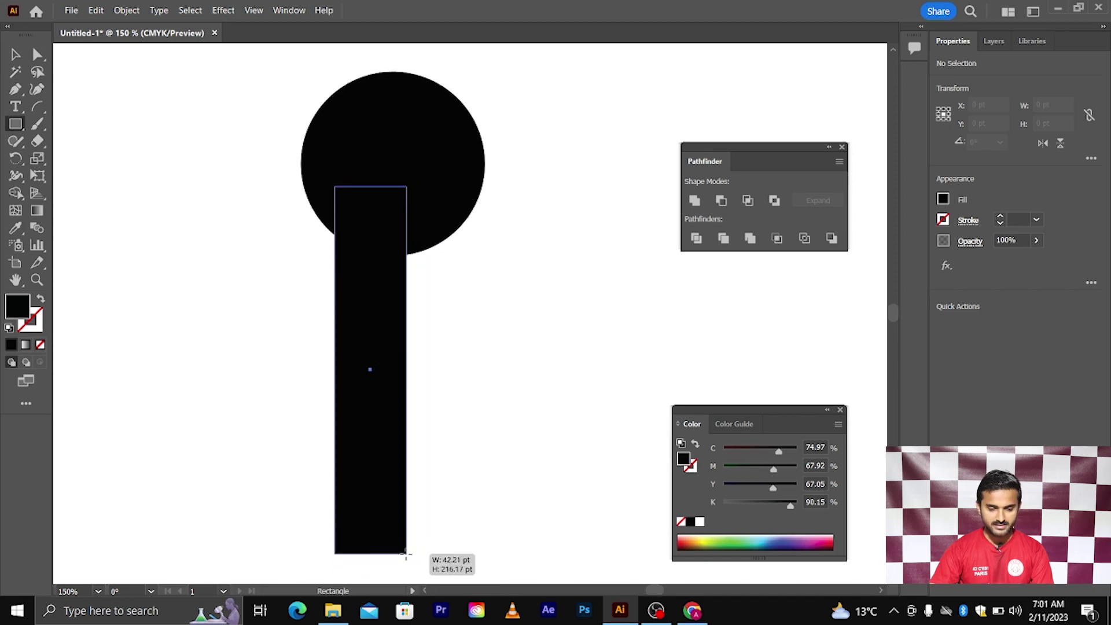
# - Align the black circle and the rectangle on their horizontal centres
pyautogui.click(16, 54)
pyautogui.moveTo(224, 137); pyautogui.dragTo(477, 324)
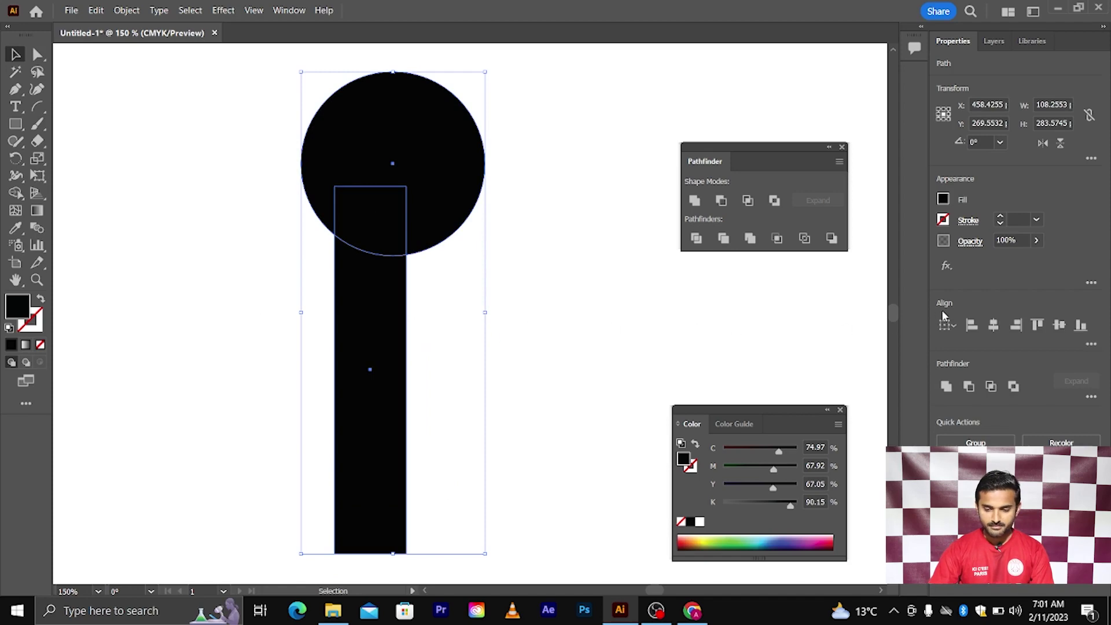
pyautogui.click(992, 325)
pyautogui.click(572, 318)
pyautogui.hotkey('ctrl', '1')
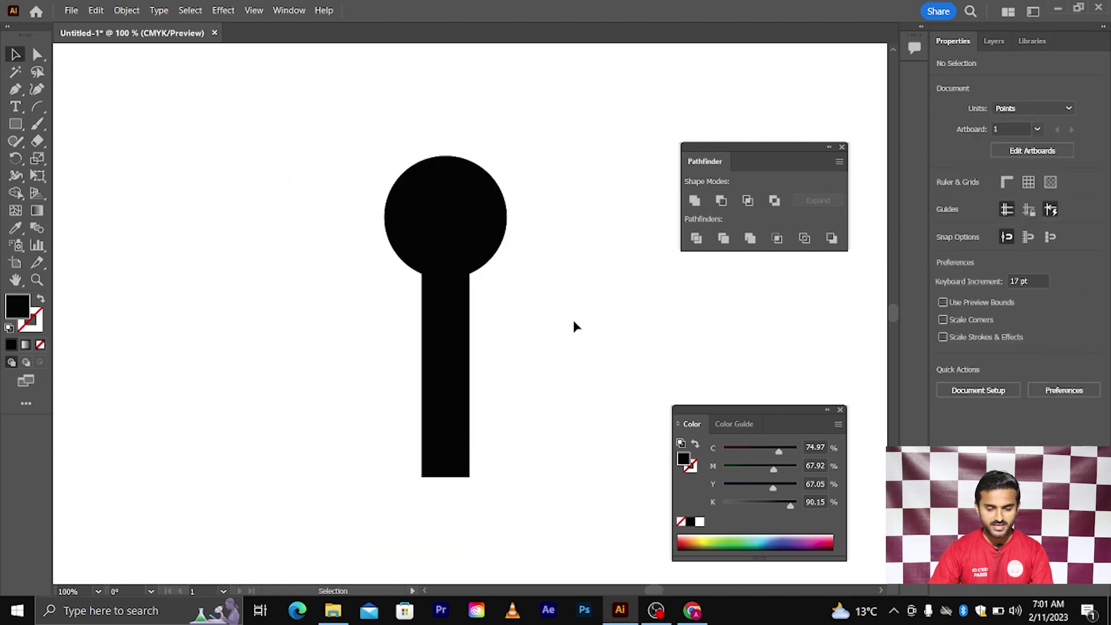
# - Enlarge the circle evenly about its centre to about 121 pt in diameter
pyautogui.click(431, 220)
pyautogui.moveTo(509, 278); pyautogui.dragTo(516, 286)
pyautogui.click(530, 300)
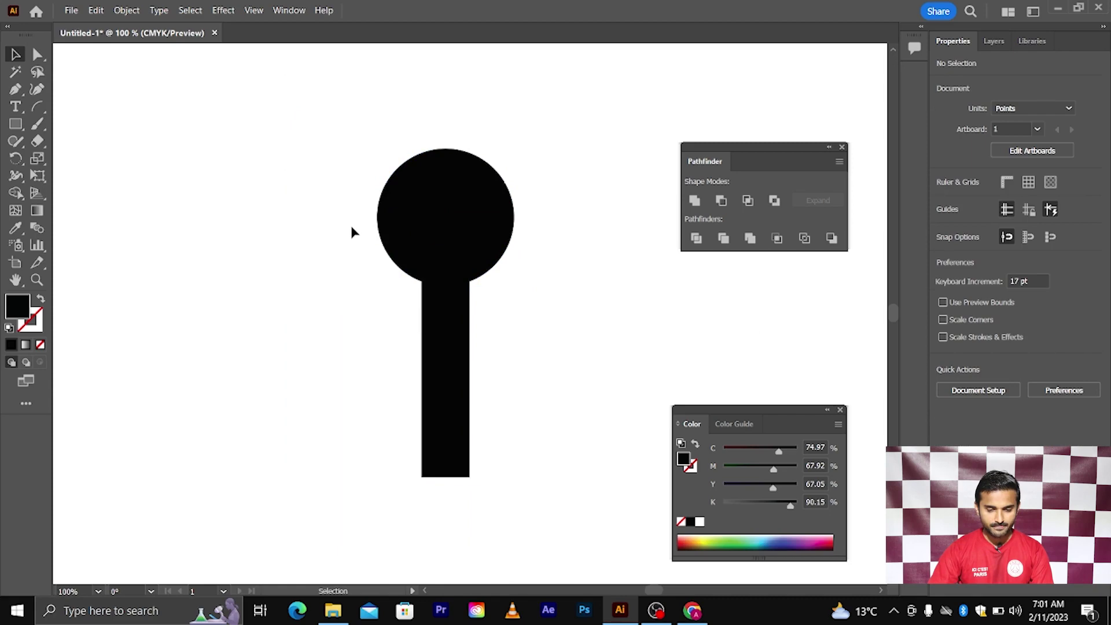
pyautogui.scroll(-1, 351, 227)
pyautogui.moveTo(317, 178); pyautogui.dragTo(516, 299)
pyautogui.click(523, 296)
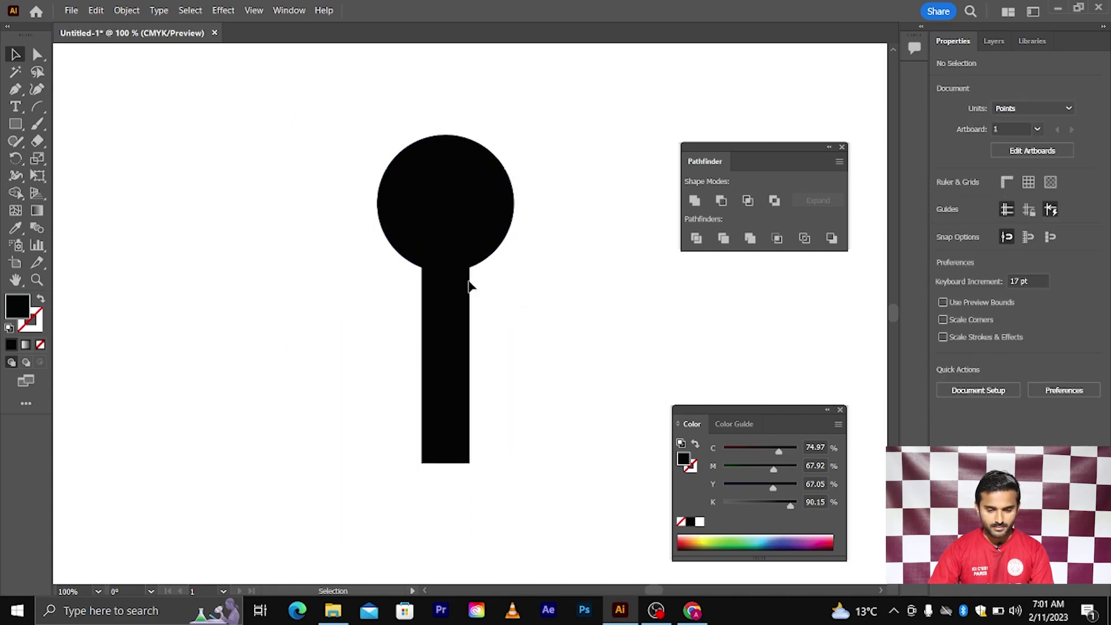
# - Enlarge the rectangle slightly about its centre to about 45 pt wide
pyautogui.click(468, 285)
pyautogui.moveTo(470, 464); pyautogui.dragTo(477, 470)
pyautogui.click(525, 432)
pyautogui.scroll(-1, 524, 428)
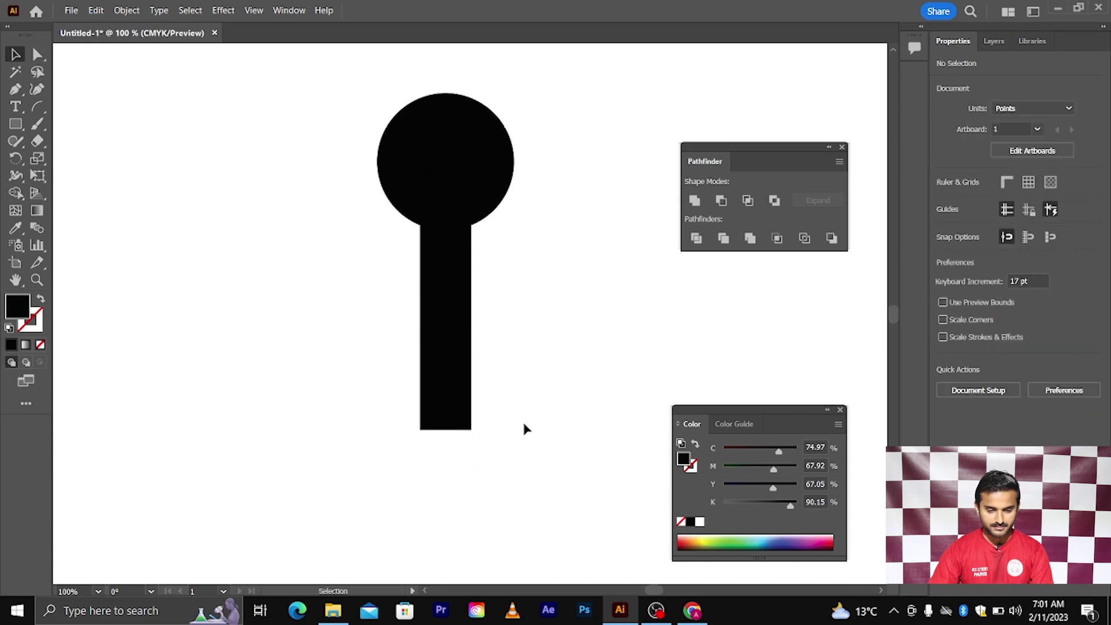
# - Unite the circle and the rectangle into one shape with Pathfinder
pyautogui.moveTo(280, 91); pyautogui.dragTo(535, 307)
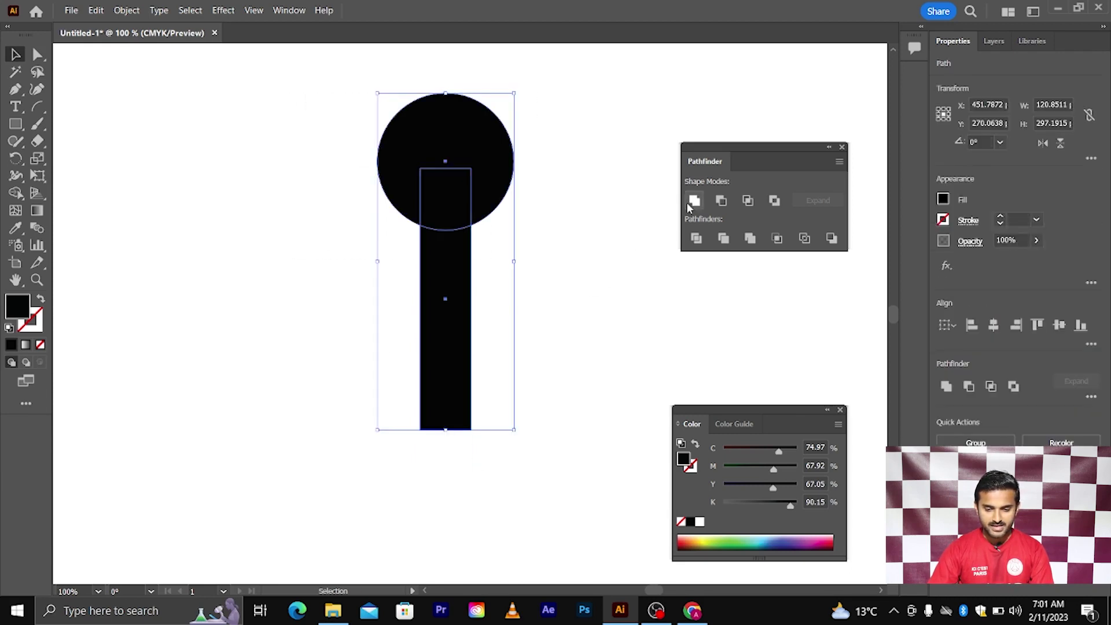
pyautogui.click(693, 202)
pyautogui.click(543, 292)
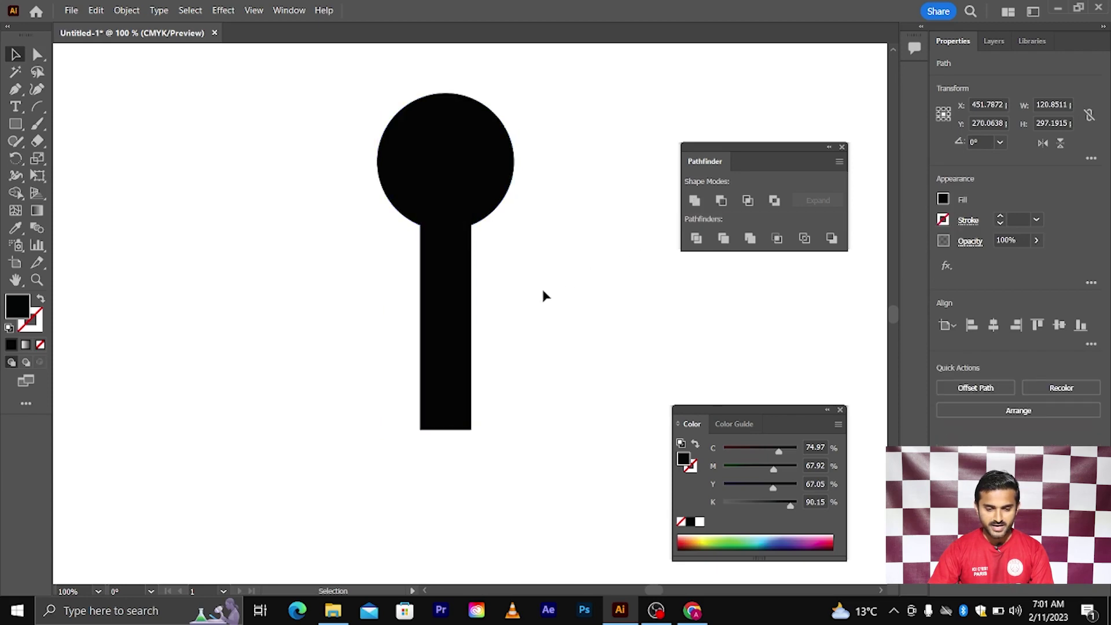
pyautogui.scroll(1, 543, 292)
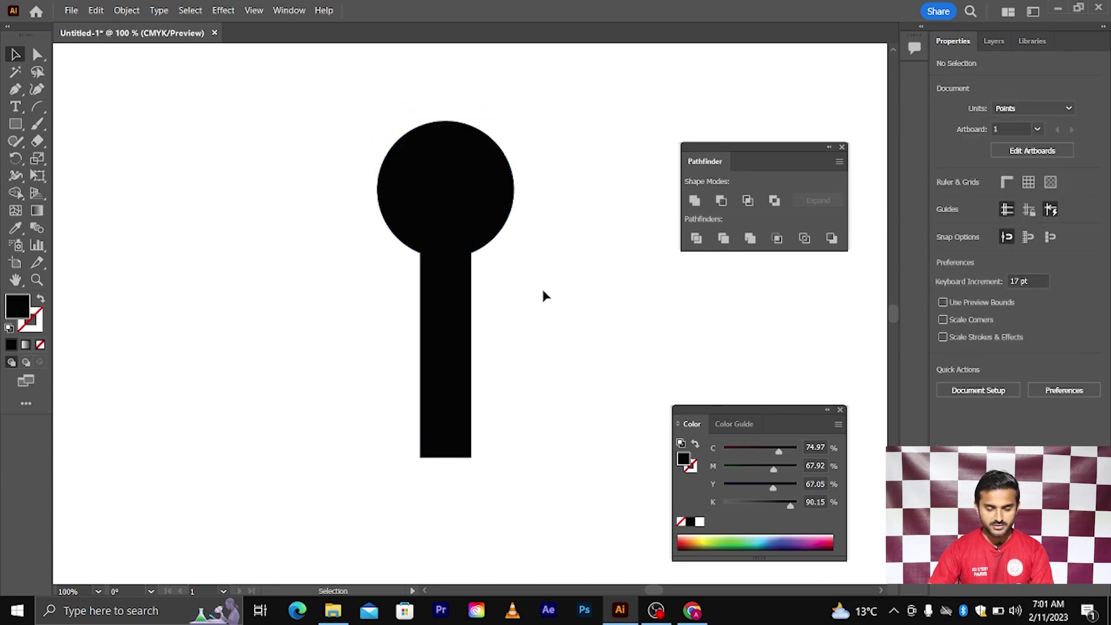
# - Round the two lower corners of the handle fully, with a radius of about 22.5 pt
pyautogui.click(38, 53)
pyautogui.moveTo(511, 486); pyautogui.dragTo(511, 486)
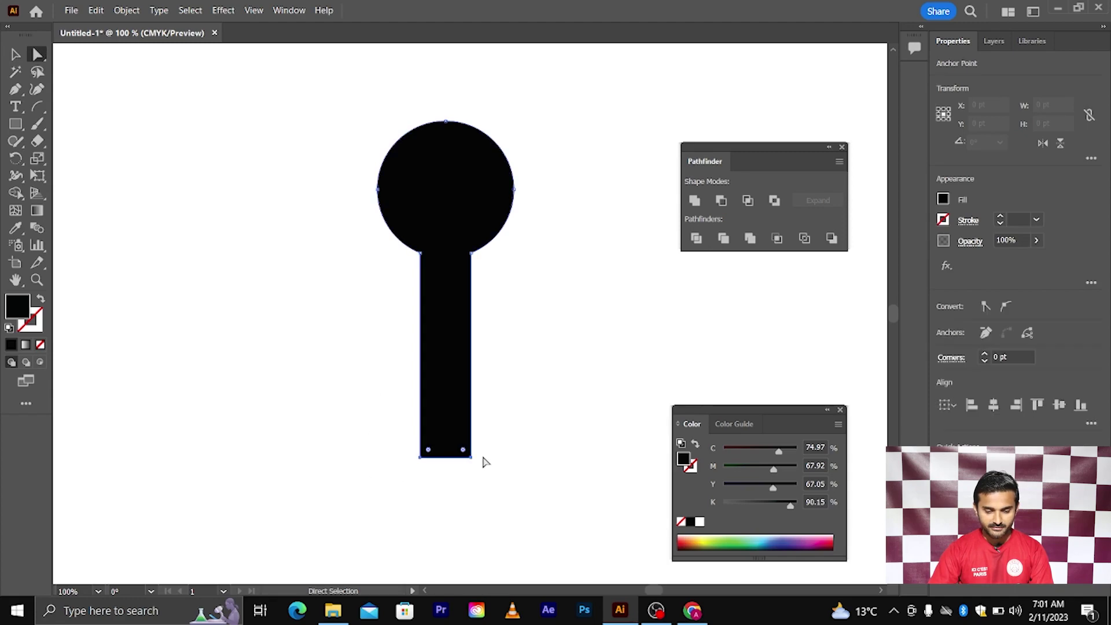
pyautogui.moveTo(464, 451); pyautogui.dragTo(465, 334)
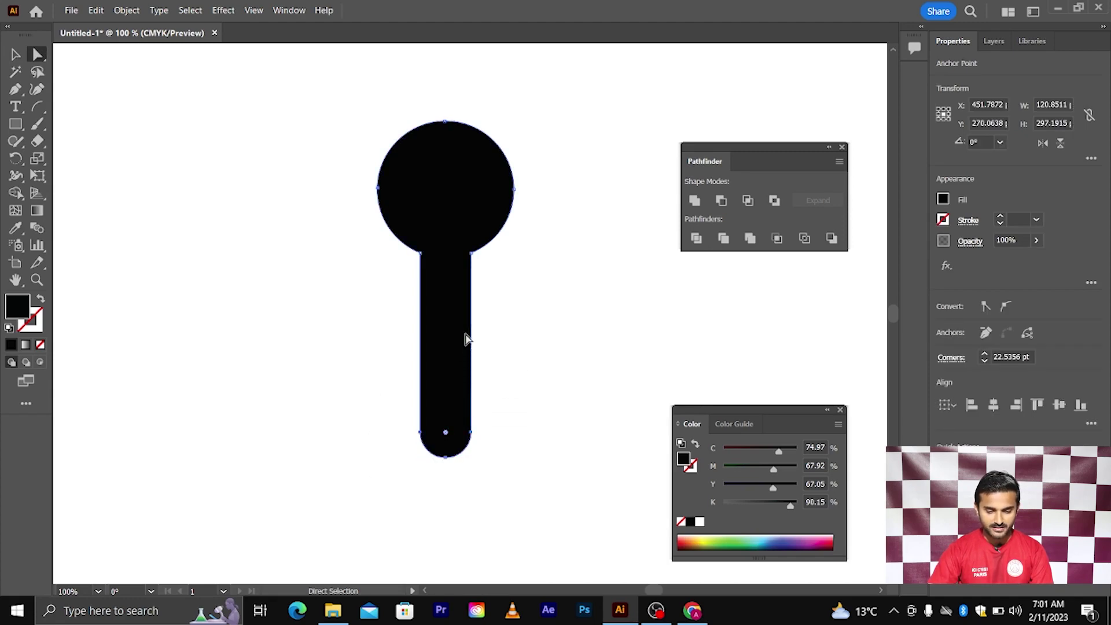
pyautogui.click(20, 56)
pyautogui.click(230, 162)
pyautogui.scroll(-2, 361, 400)
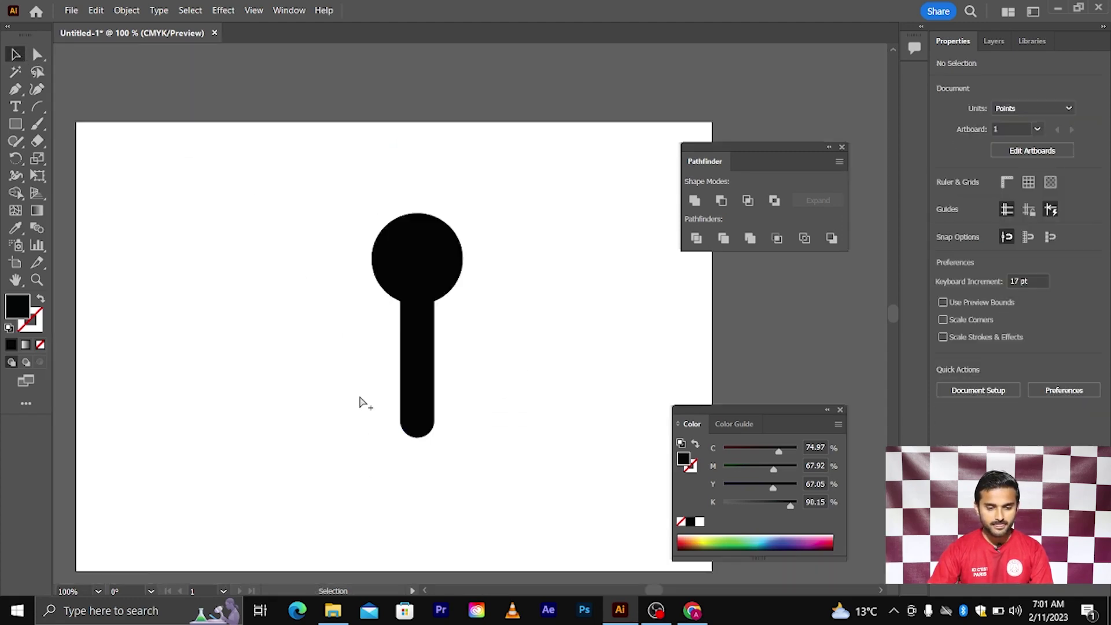
# - Draw a point-up black hexagon about 93 pt wide and 107 pt high in empty space to the upper left of the handle shape
pyautogui.scroll(2, 387, 375)
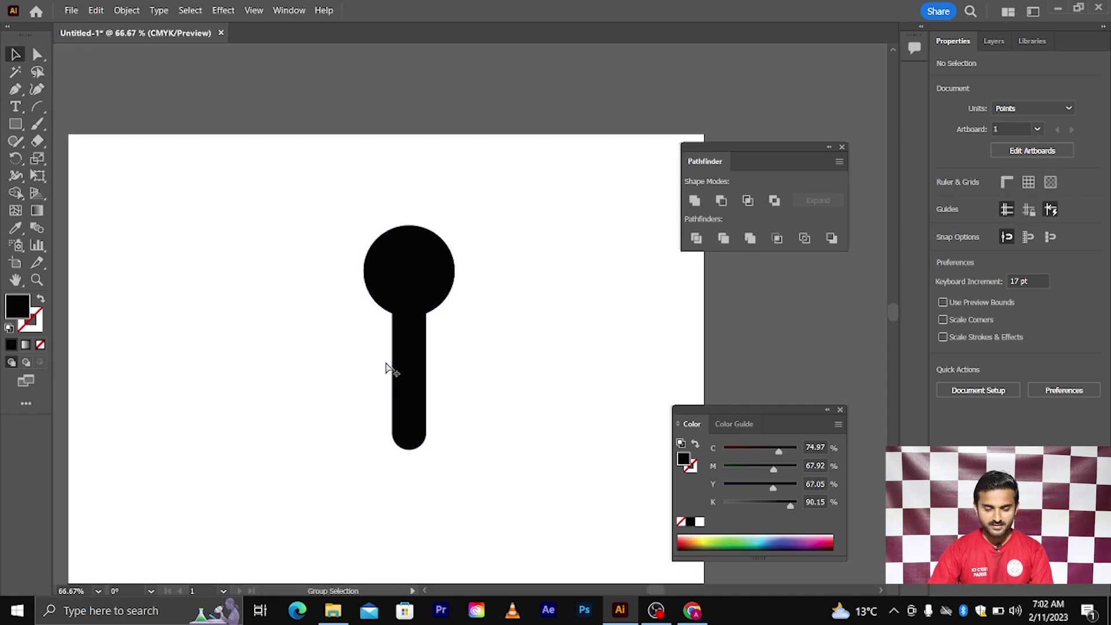
pyautogui.scroll(-1, 387, 369)
pyautogui.scroll(1, 385, 365)
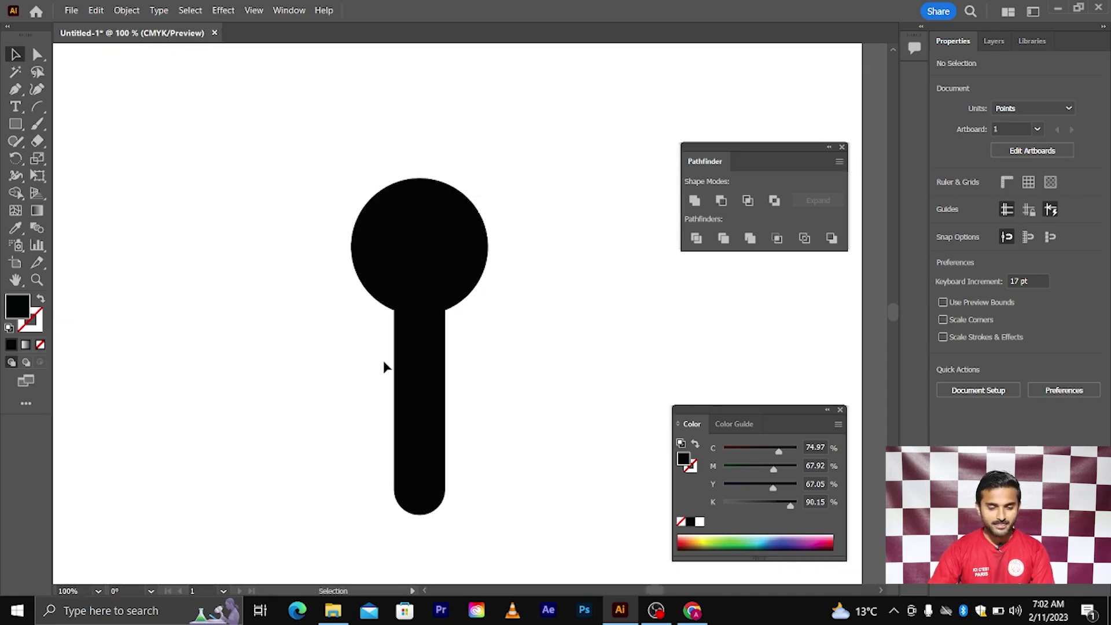
pyautogui.scroll(2, 385, 365)
pyautogui.moveTo(15, 124); pyautogui.dragTo(76, 172)
pyautogui.moveTo(188, 225)
pyautogui.mouseDown()
pyautogui.moveTo(241, 268)
pyautogui.moveTo(191, 287)
pyautogui.mouseUp()
pyautogui.press('Up')
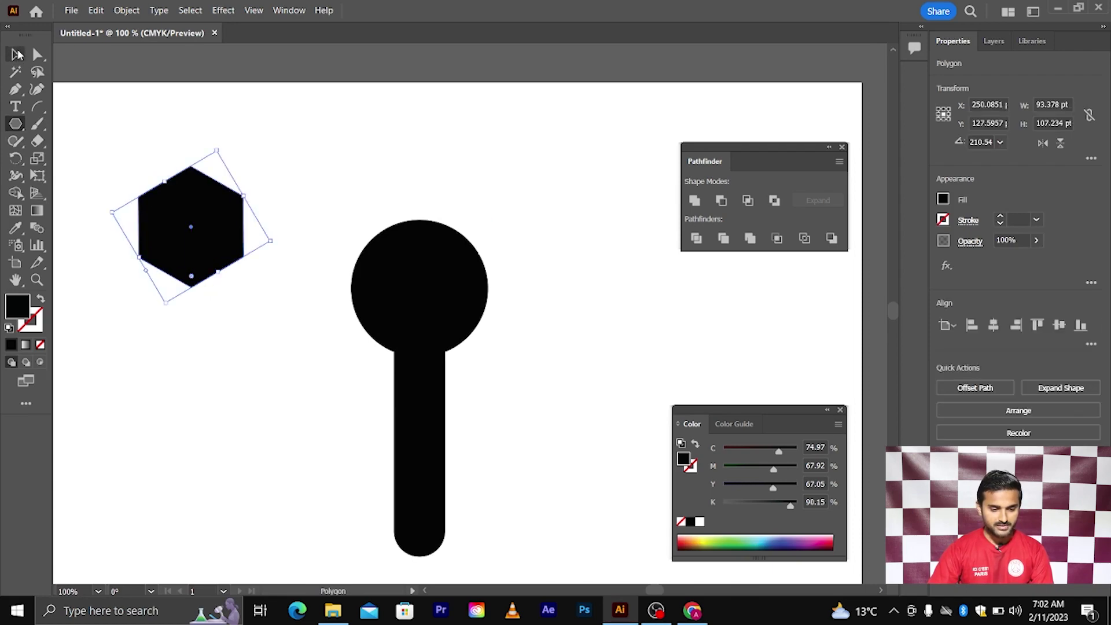
# - Fill the hexagon with turquoise (C 58.04, M 0, Y 20, K 0)
pyautogui.press('v')
pyautogui.click(119, 94)
pyautogui.click(191, 240)
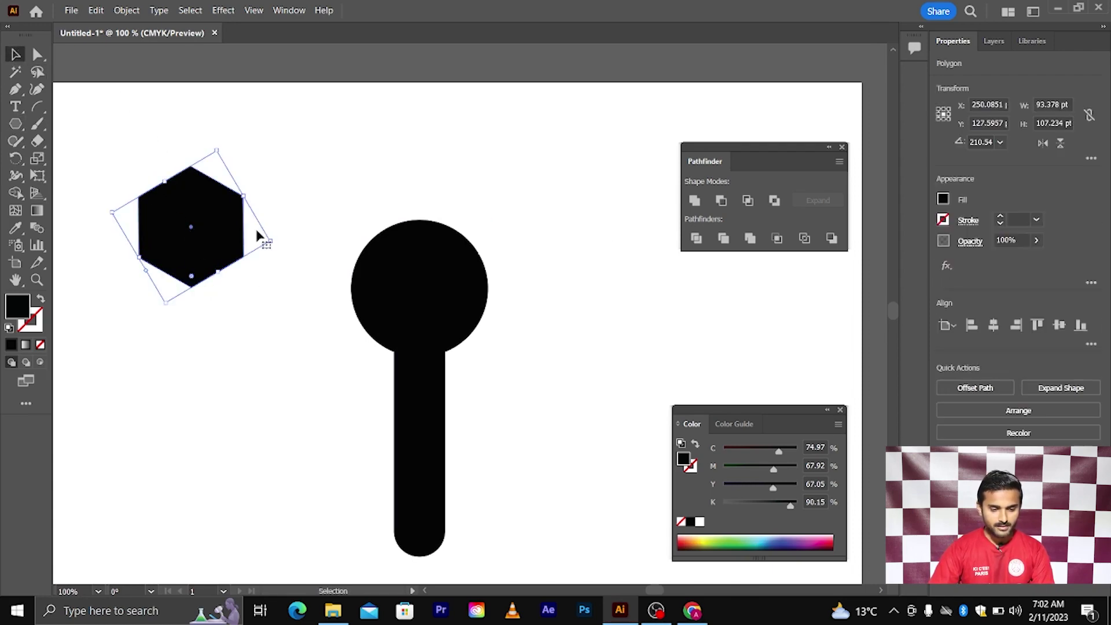
pyautogui.click(758, 538)
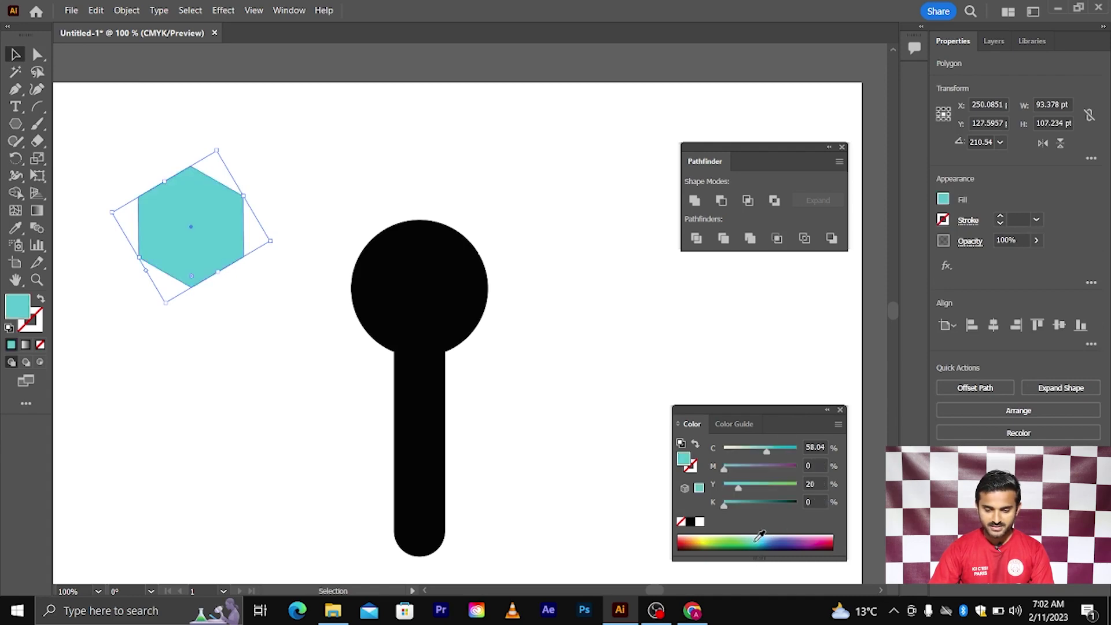
pyautogui.click(495, 310)
# - Move the hexagon onto the upper part of the round head and shrink it to about 74 by 85 pt
pyautogui.moveTo(228, 233); pyautogui.dragTo(451, 254)
pyautogui.scroll(2, 462, 227)
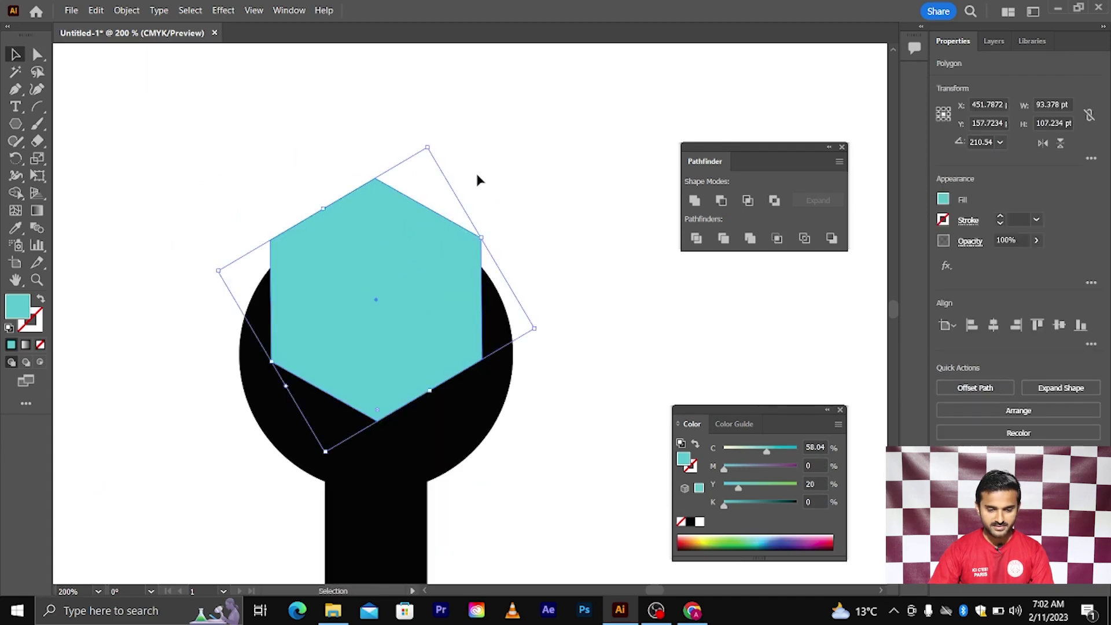
pyautogui.moveTo(429, 146); pyautogui.dragTo(423, 180)
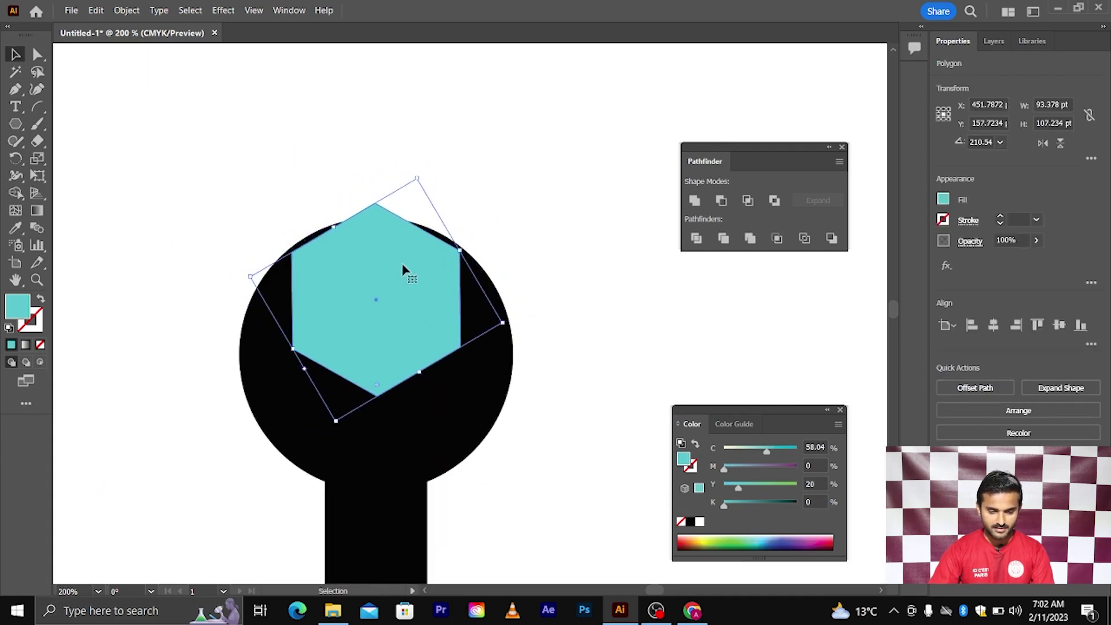
pyautogui.moveTo(402, 271); pyautogui.dragTo(401, 244)
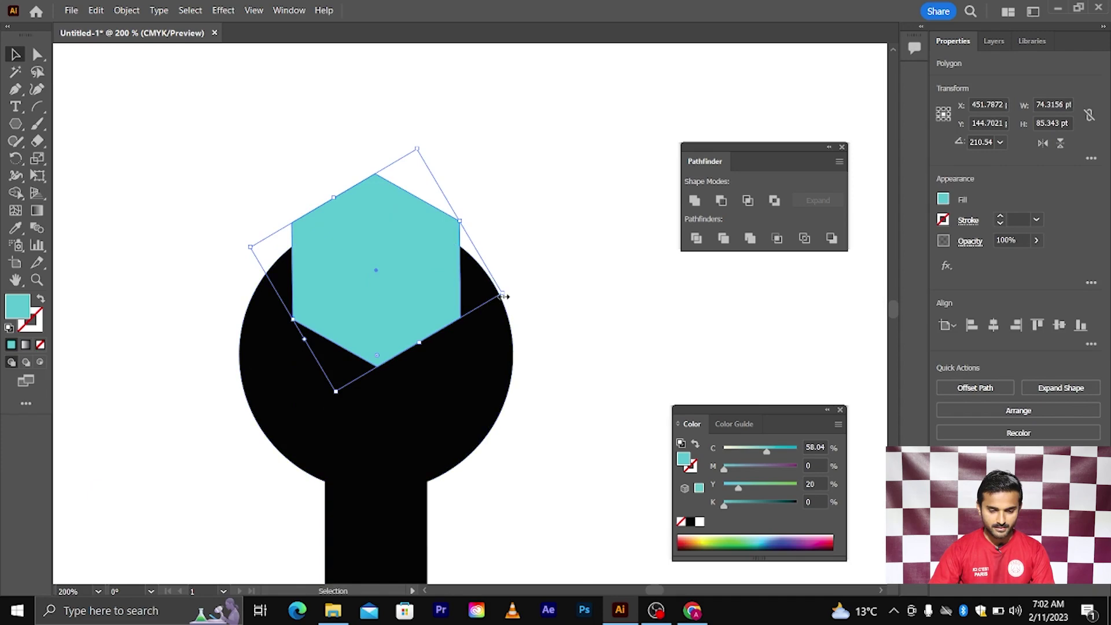
# - Enlarge the hexagon to about 86 by 99 pt and position it so its top point extends just above the round head
pyautogui.moveTo(502, 293); pyautogui.dragTo(529, 328)
pyautogui.moveTo(433, 302); pyautogui.dragTo(435, 316)
pyautogui.scroll(-2, 435, 316)
pyautogui.scroll(1, 437, 322)
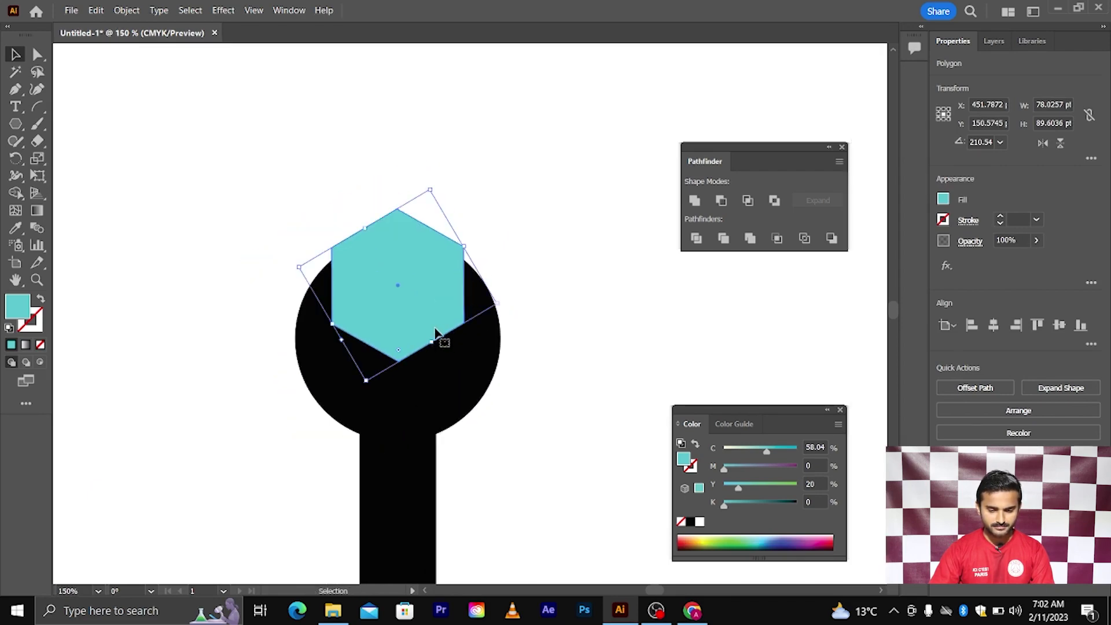
pyautogui.moveTo(501, 304); pyautogui.dragTo(523, 328)
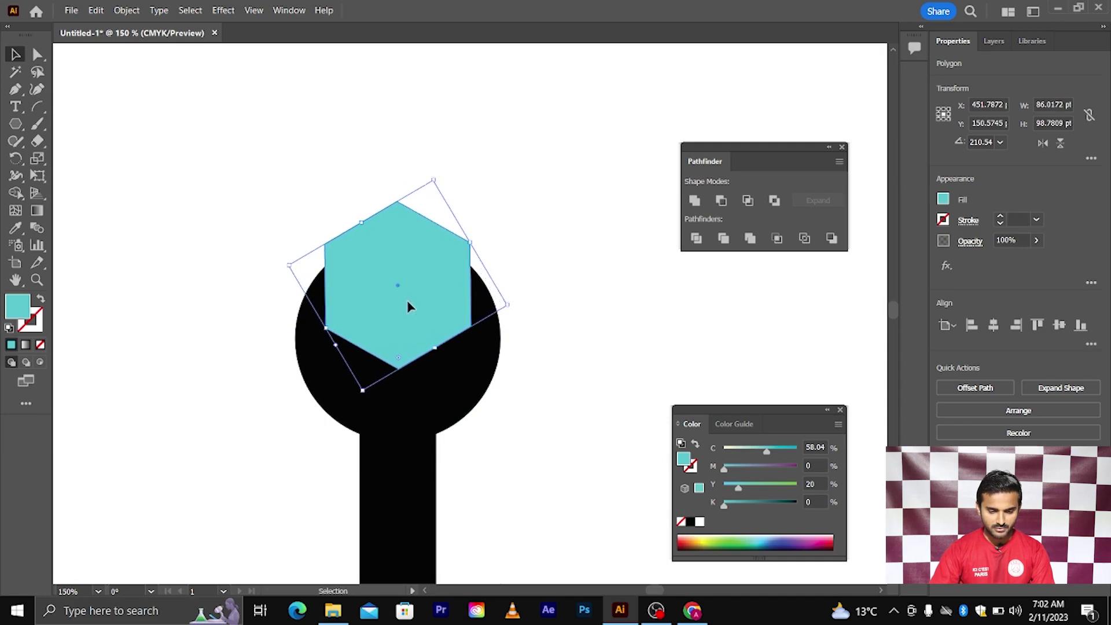
pyautogui.moveTo(408, 309); pyautogui.dragTo(409, 316)
pyautogui.click(293, 230)
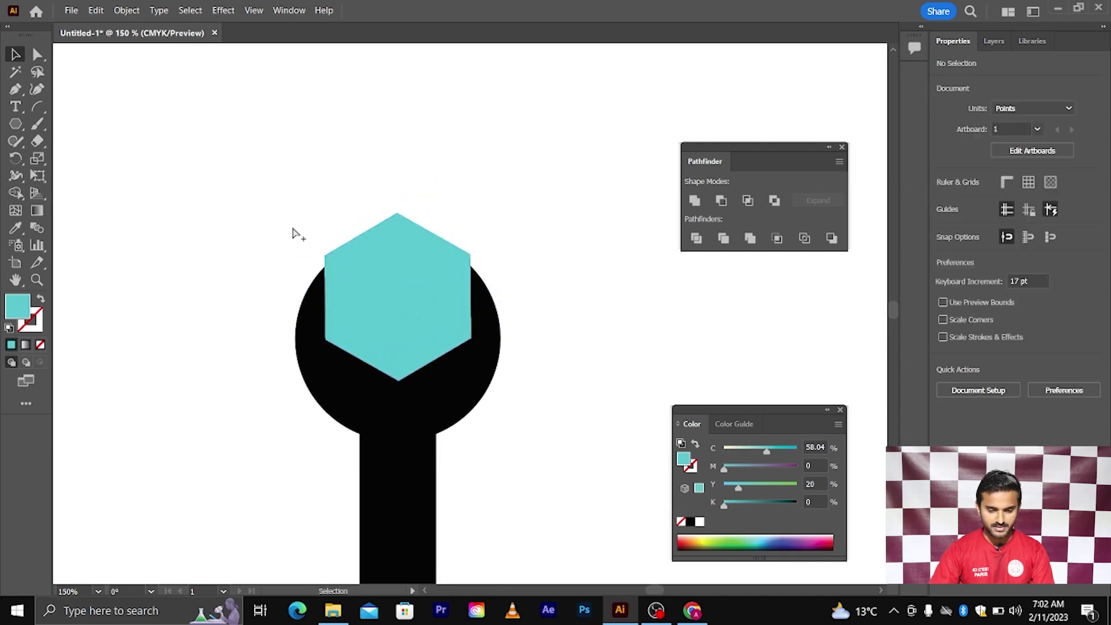
# - Cut the hexagon out of the round head with Minus Front to form the wrench jaws
pyautogui.scroll(-1, 293, 230)
pyautogui.moveTo(253, 211); pyautogui.dragTo(466, 365)
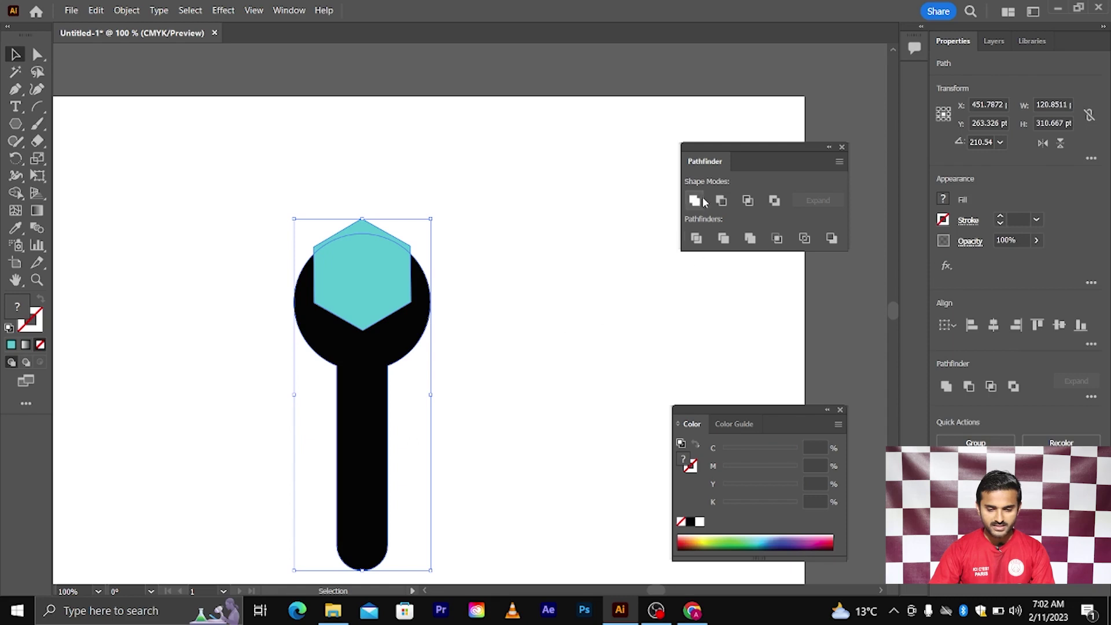
pyautogui.click(721, 201)
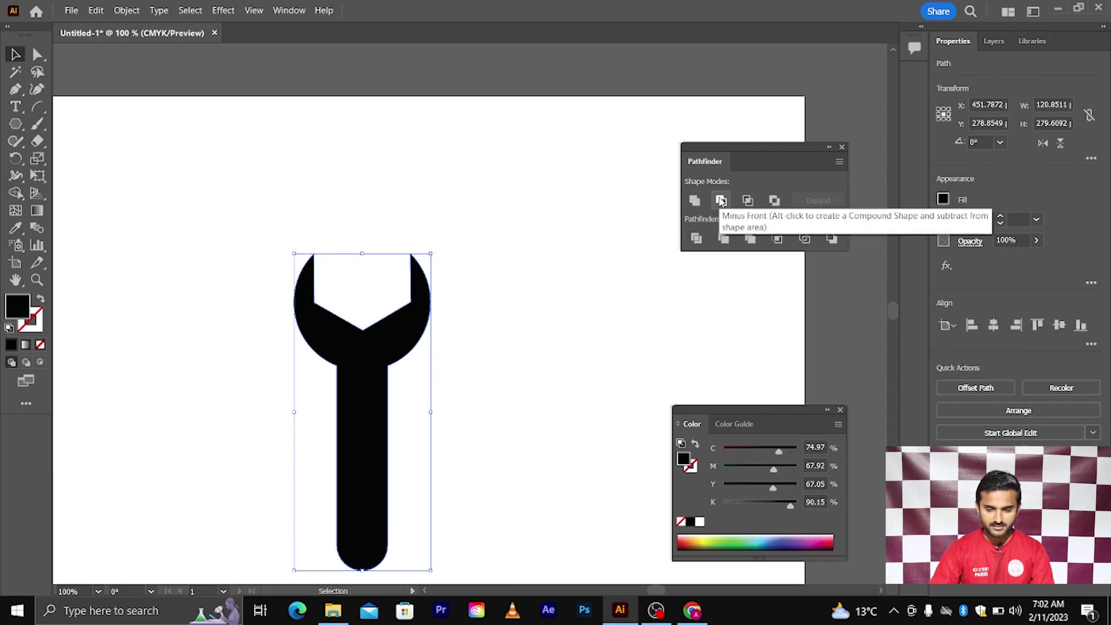
pyautogui.click(575, 300)
pyautogui.scroll(-1, 575, 301)
pyautogui.scroll(3, 486, 327)
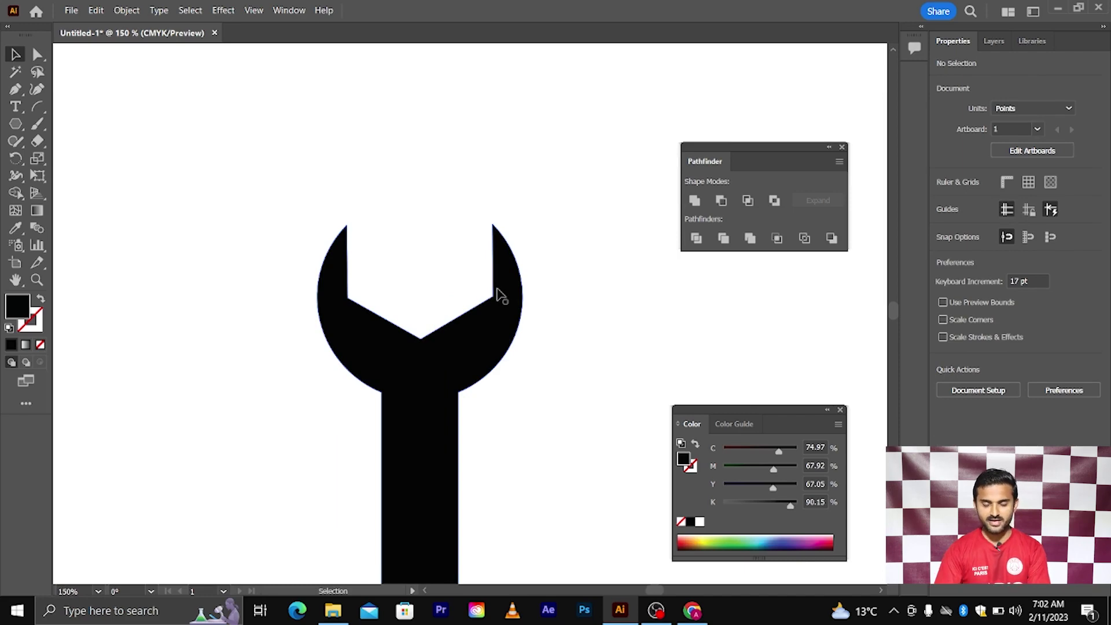
pyautogui.scroll(-1, 416, 241)
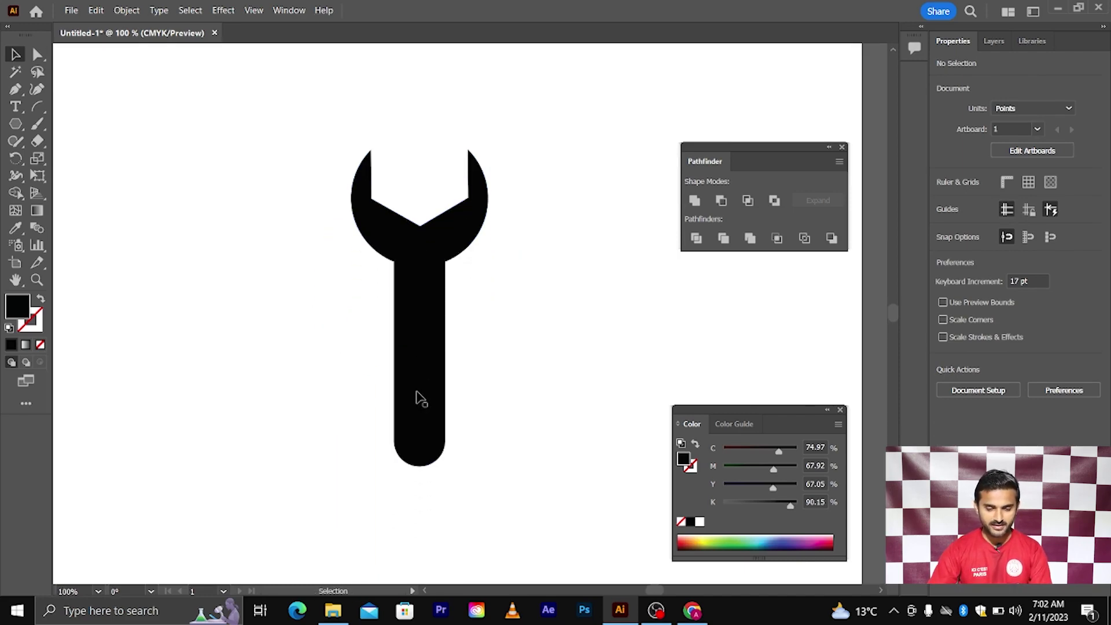
# - Draw a circle about 26 pt in diameter, centred in the rounded lower end of the wrench handle
pyautogui.scroll(2, 420, 428)
pyautogui.click(17, 124)
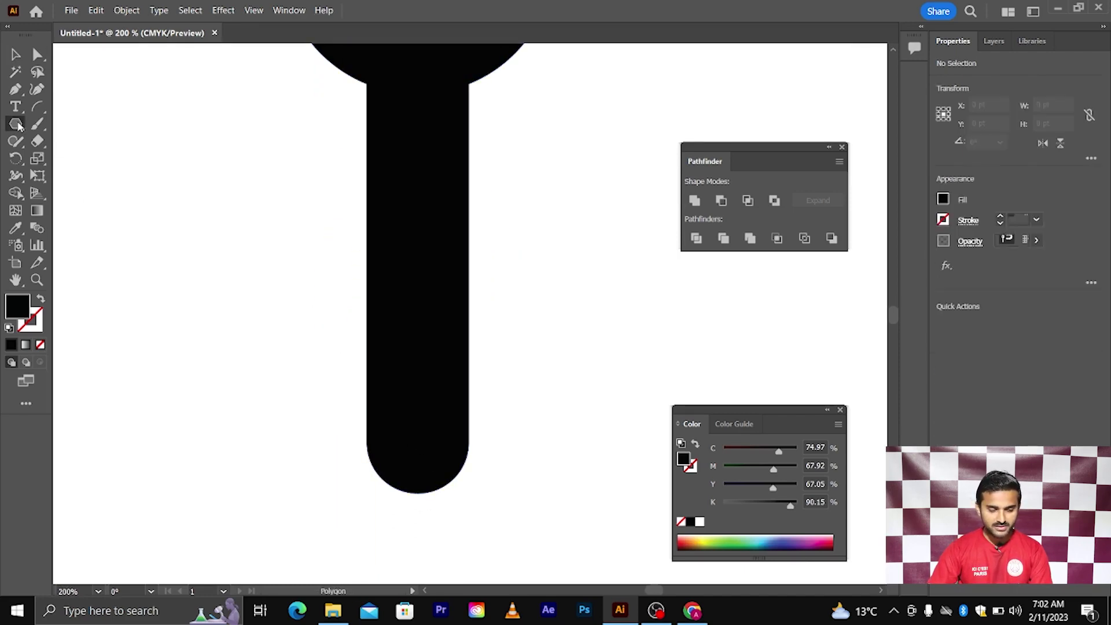
pyautogui.click(79, 158)
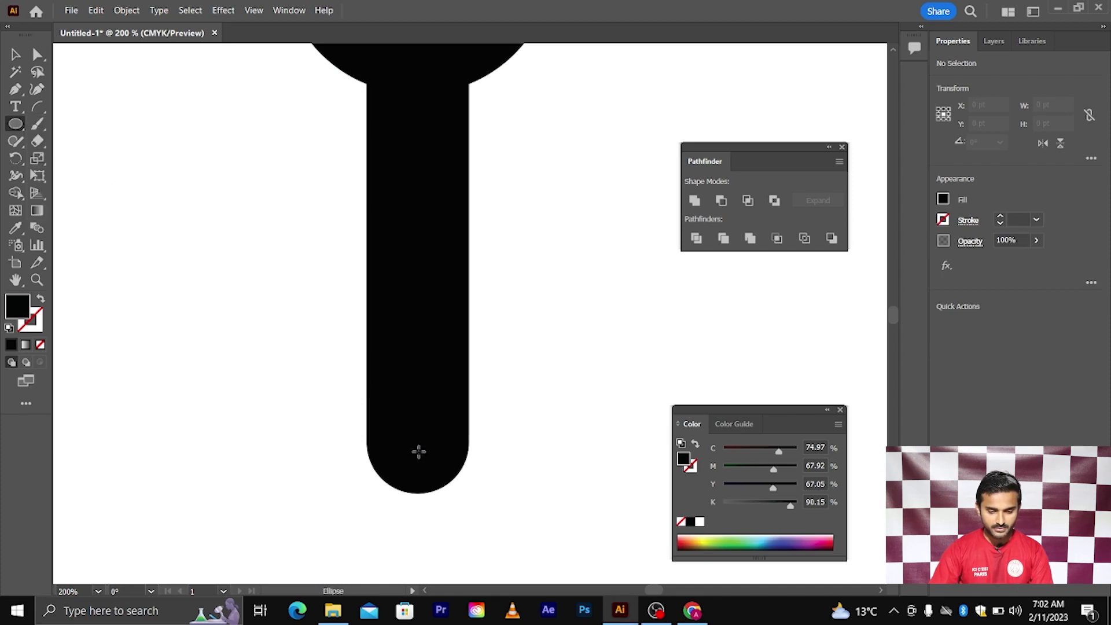
pyautogui.moveTo(417, 451); pyautogui.dragTo(448, 482)
pyautogui.press('v')
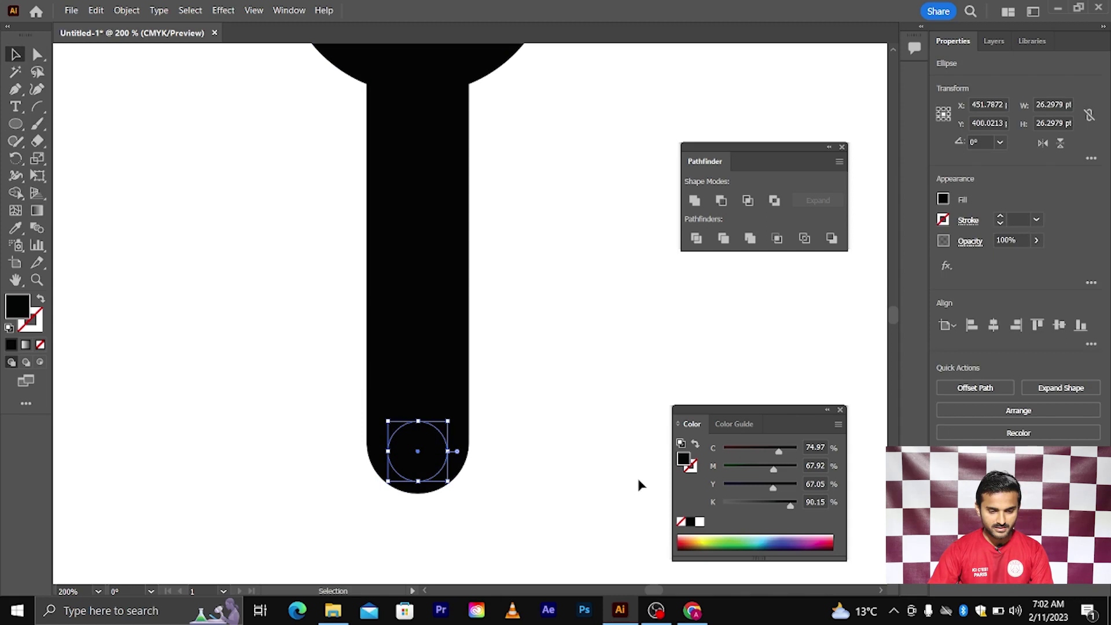
# - Fill the small circle with green and enlarge it to about 33 pt, keeping it centred in the handle's rounded end
pyautogui.click(717, 542)
pyautogui.click(479, 491)
pyautogui.scroll(2, 424, 493)
pyautogui.moveTo(422, 466); pyautogui.dragTo(489, 475)
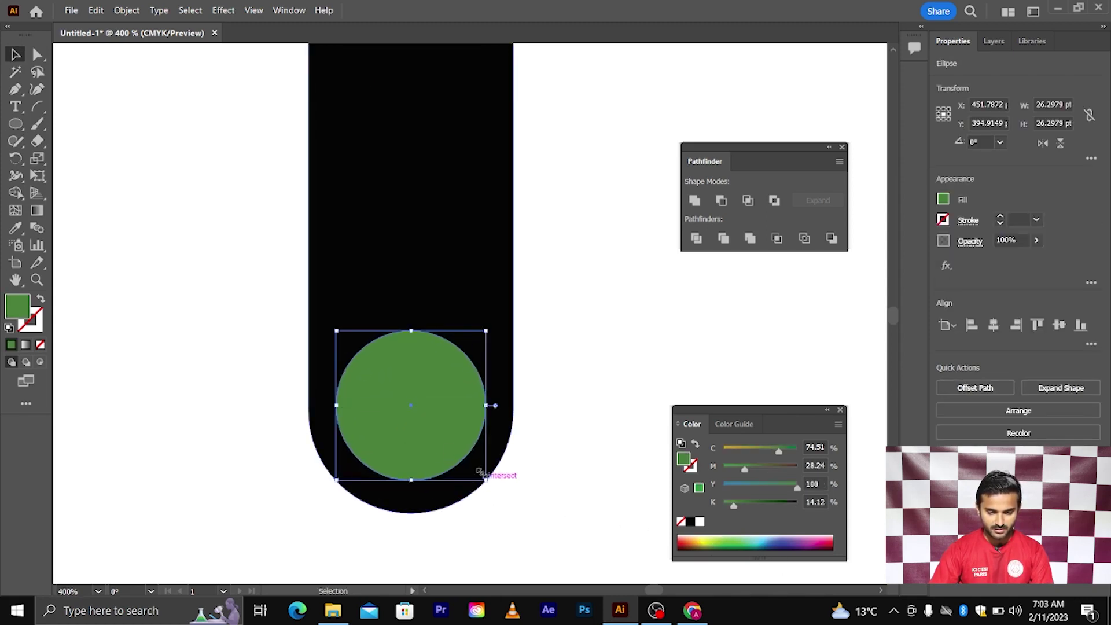
pyautogui.moveTo(425, 420); pyautogui.dragTo(427, 434)
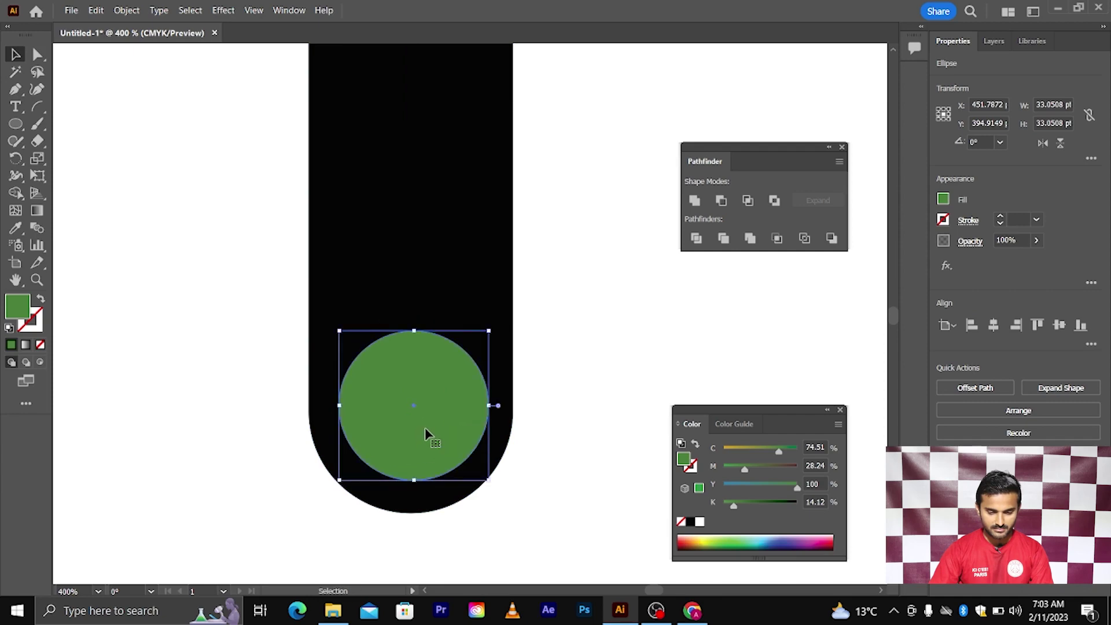
# - Cut the green circle out of the handle's end with Minus Front to make a hole
pyautogui.scroll(-3, 337, 392)
pyautogui.click(491, 476)
pyautogui.moveTo(480, 397); pyautogui.dragTo(340, 487)
pyautogui.click(725, 200)
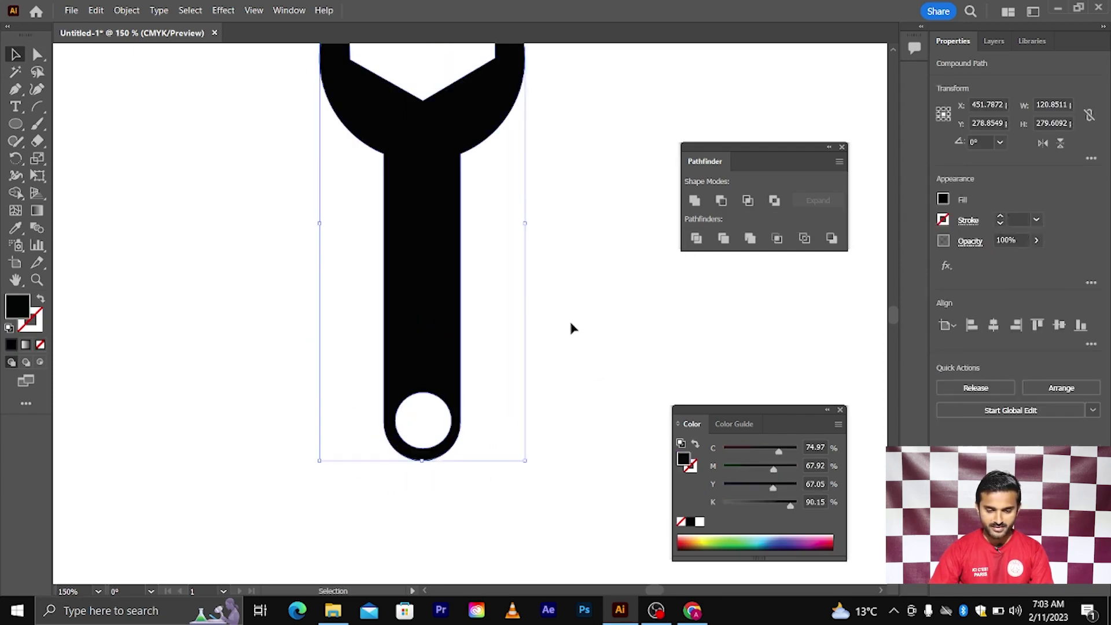
pyautogui.click(503, 376)
pyautogui.scroll(-4, 503, 371)
pyautogui.scroll(1, 487, 370)
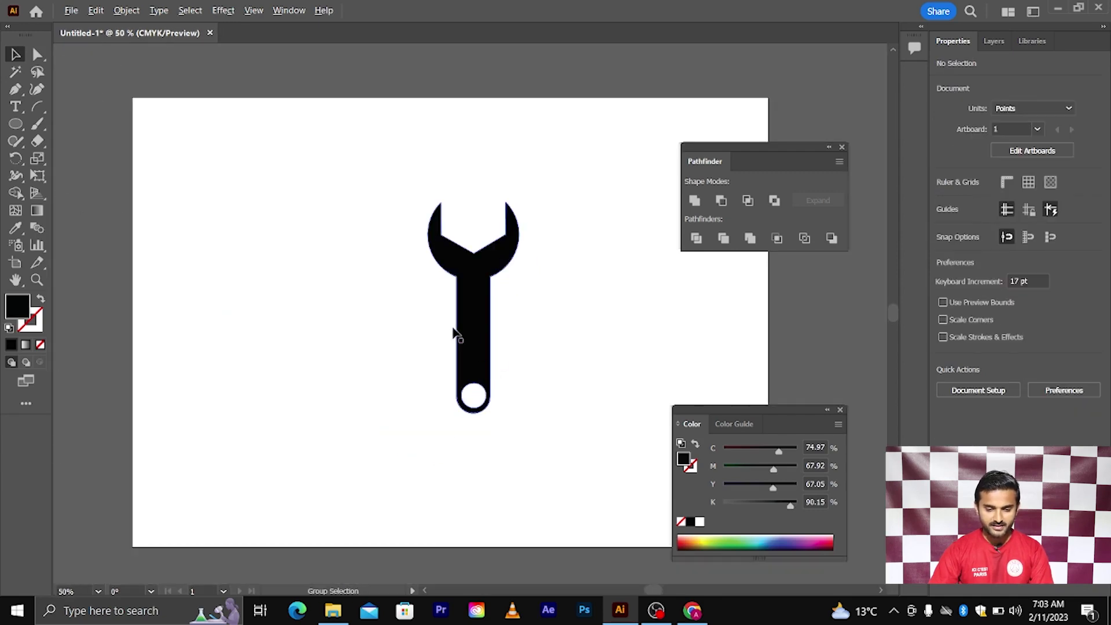
# - Move the finished wrench down and to the left on the artboard
pyautogui.moveTo(463, 333); pyautogui.dragTo(378, 368)
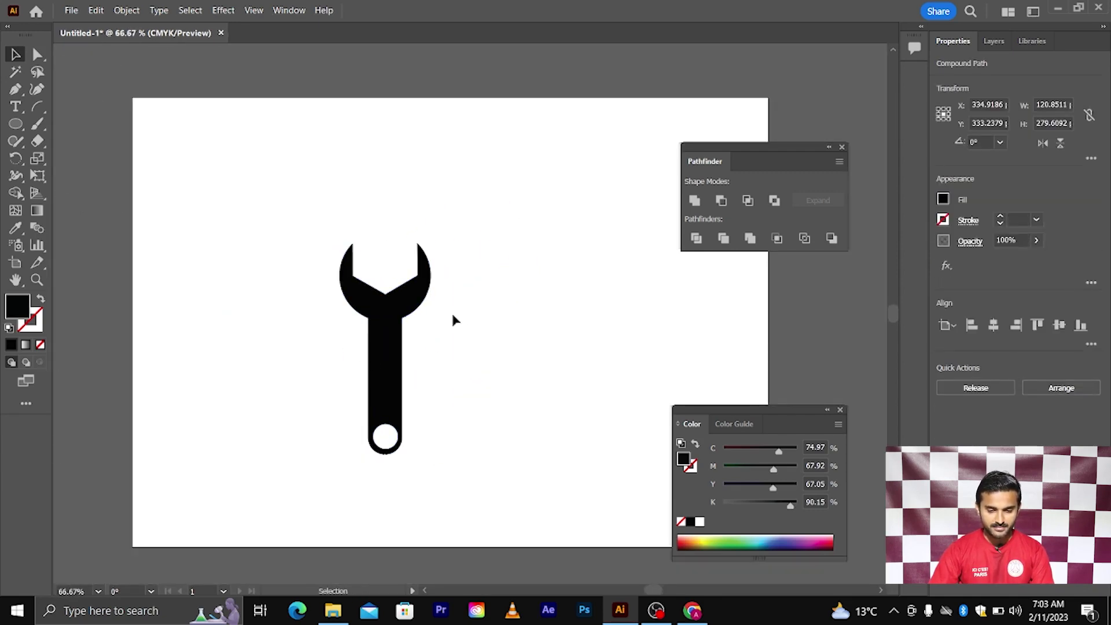
pyautogui.scroll(-1, 388, 353)
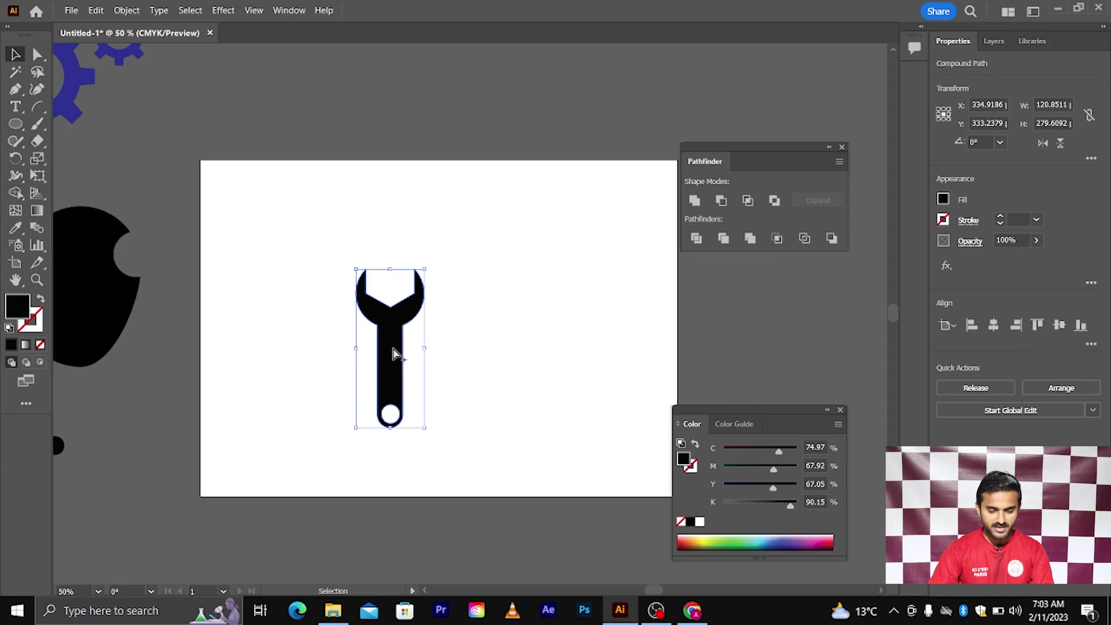
# - Move the finished wrench off the artboard to the lower left, next to the cloud icon
pyautogui.scroll(-2, 390, 354)
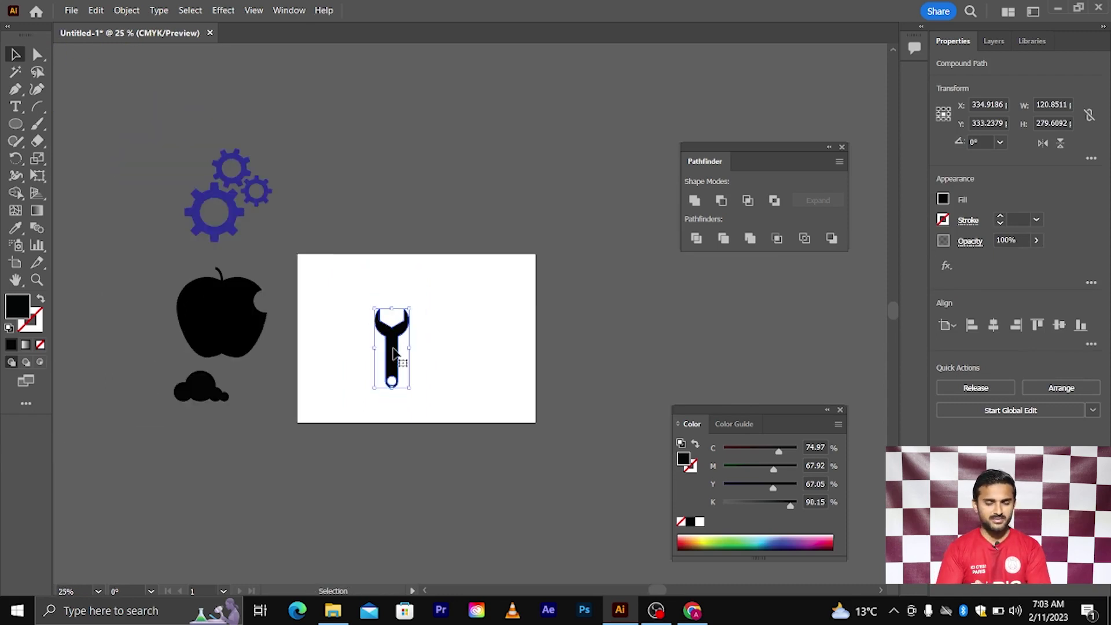
pyautogui.moveTo(393, 353); pyautogui.dragTo(263, 427)
pyautogui.click(534, 322)
# - Draw an open inverted-V roof line with legs about 138 pt long on the empty artboard, using the Pen tool with black stroke and no fill
pyautogui.scroll(1, 535, 320)
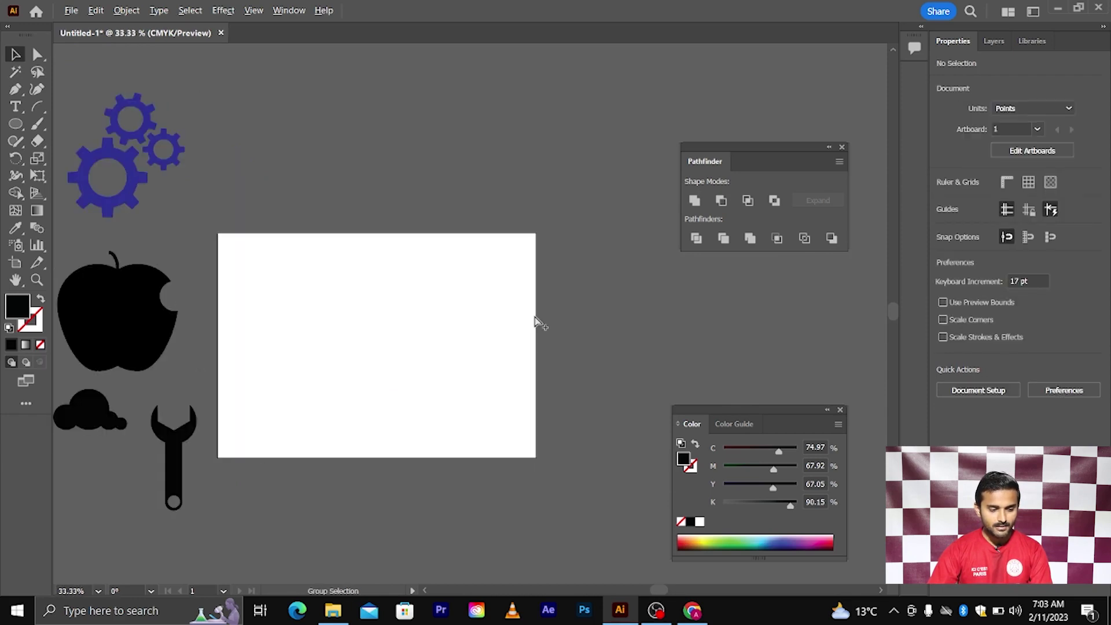
pyautogui.scroll(1, 312, 298)
pyautogui.scroll(1, 318, 301)
pyautogui.scroll(-1, 355, 293)
pyautogui.hscroll(1, 355, 293)
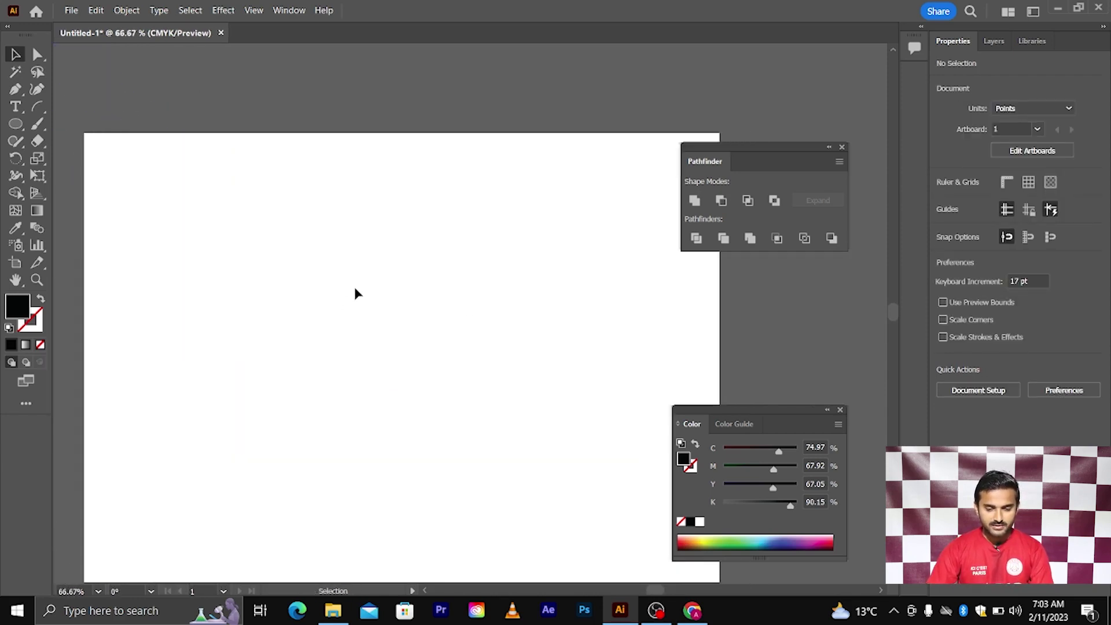
pyautogui.scroll(-1, 322, 302)
pyautogui.scroll(1, 322, 304)
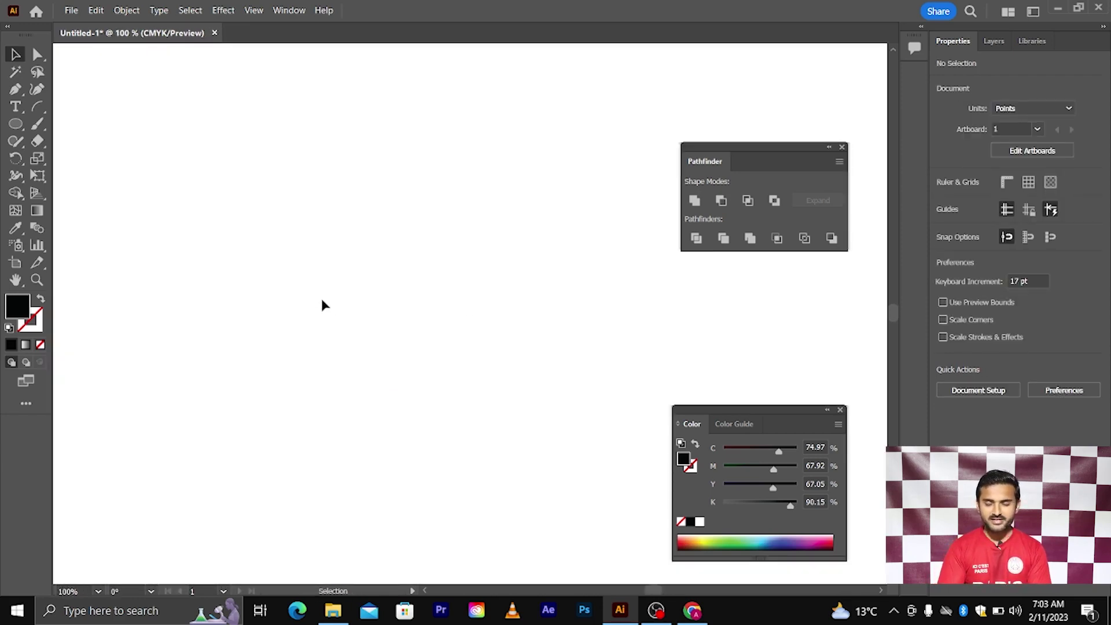
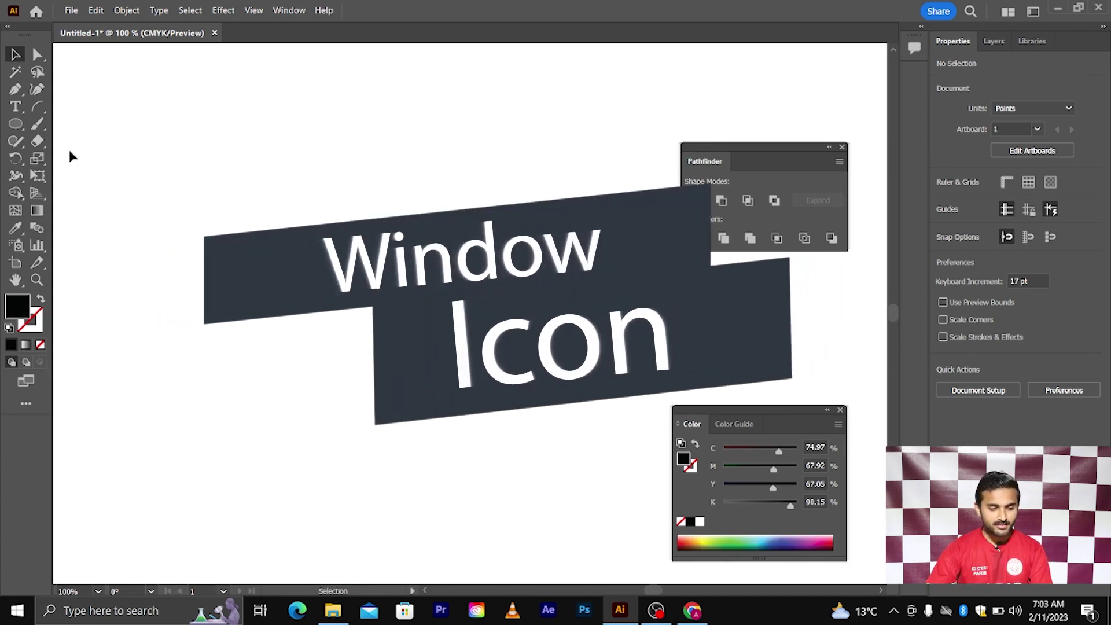
pyautogui.click(16, 125)
pyautogui.click(15, 125)
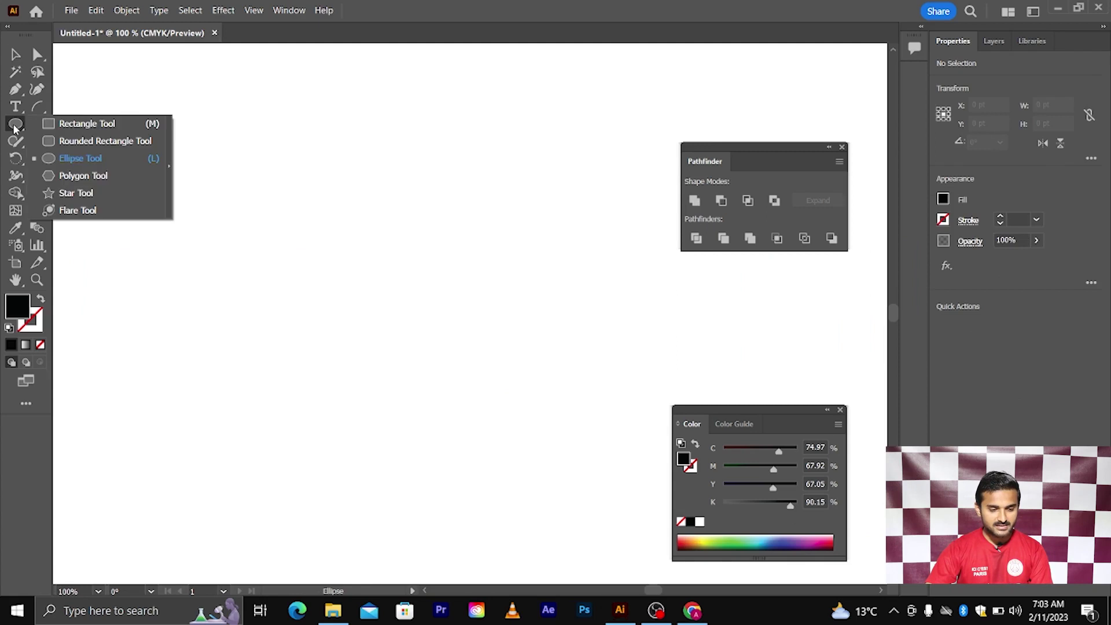
pyautogui.press('p')
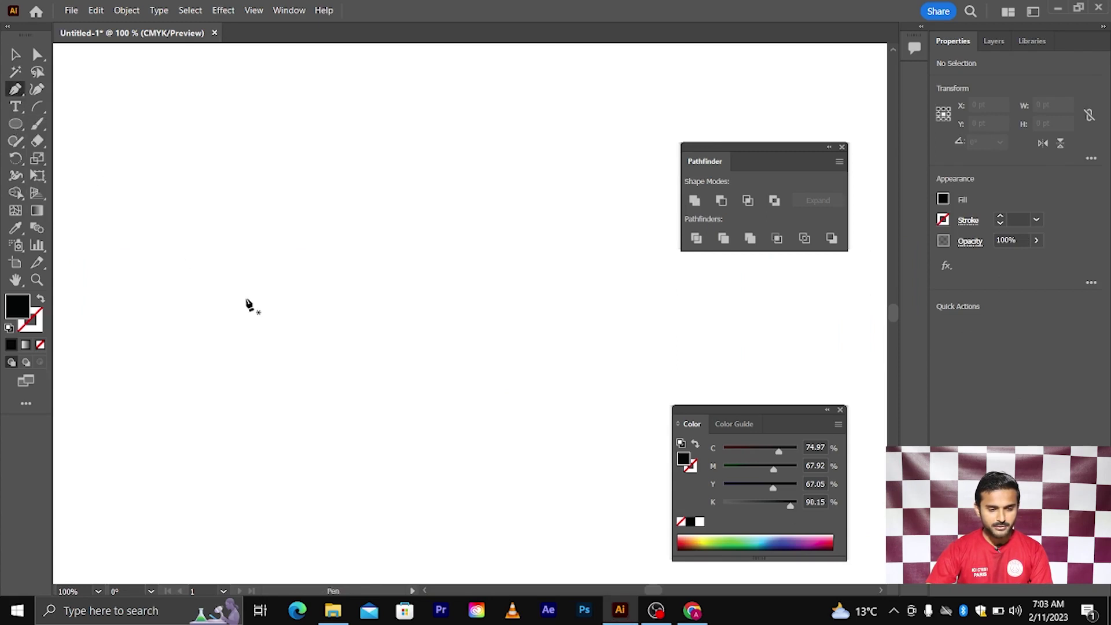
pyautogui.click(41, 300)
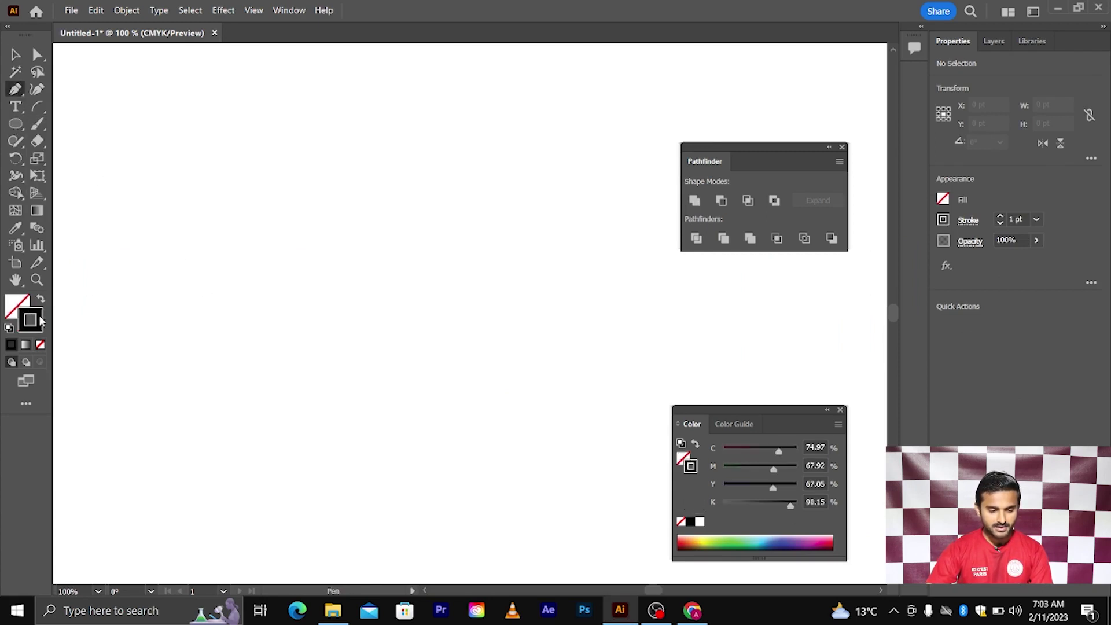
pyautogui.click(190, 292)
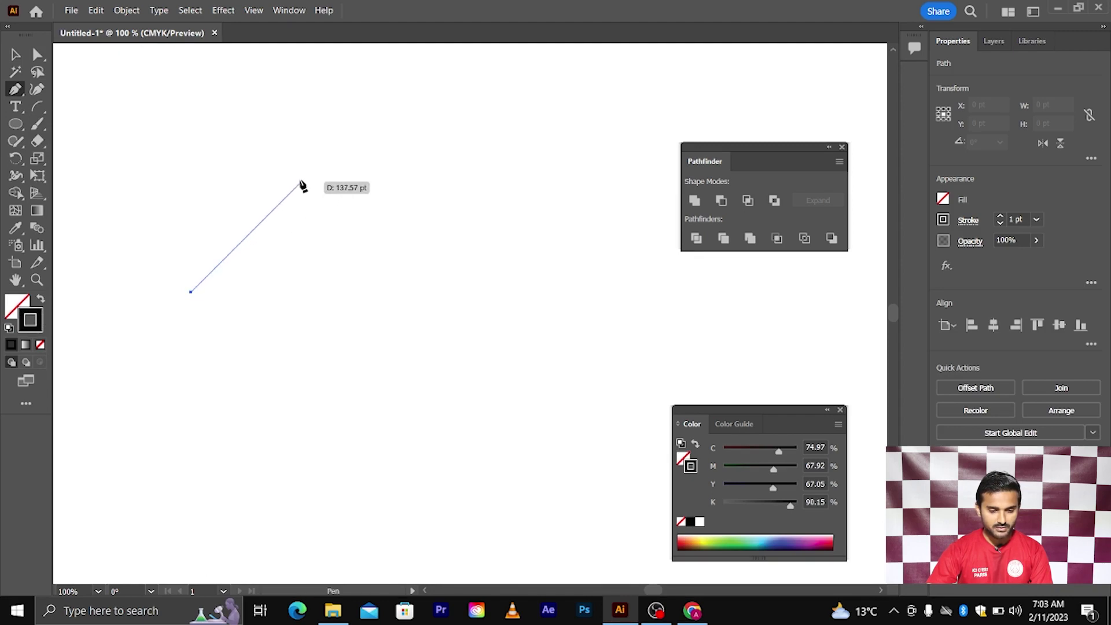
pyautogui.click(301, 182)
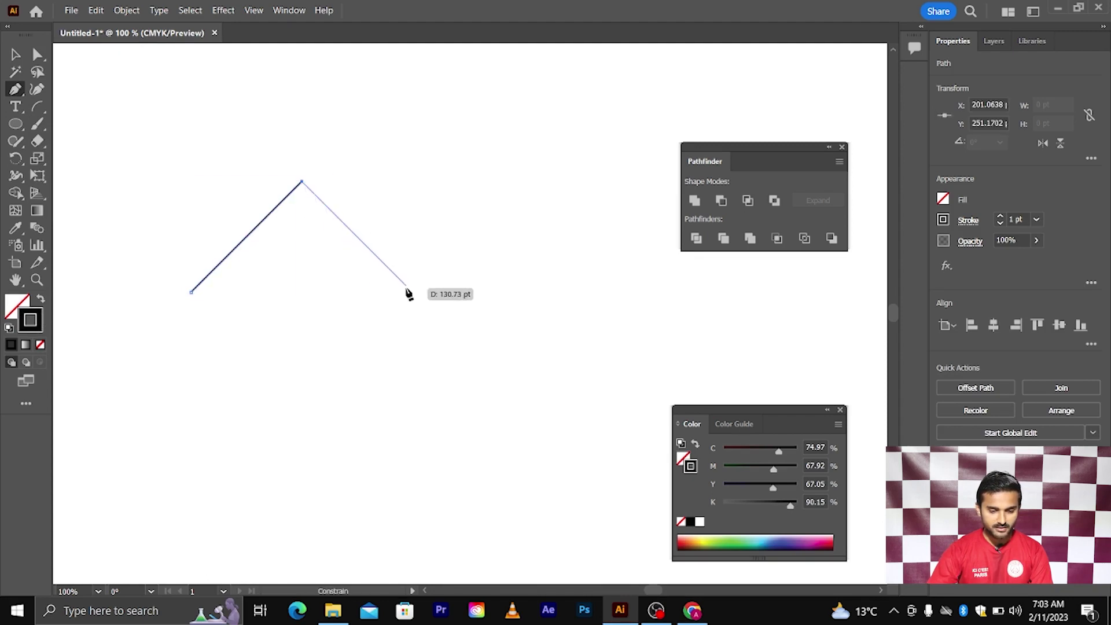
pyautogui.click(414, 292)
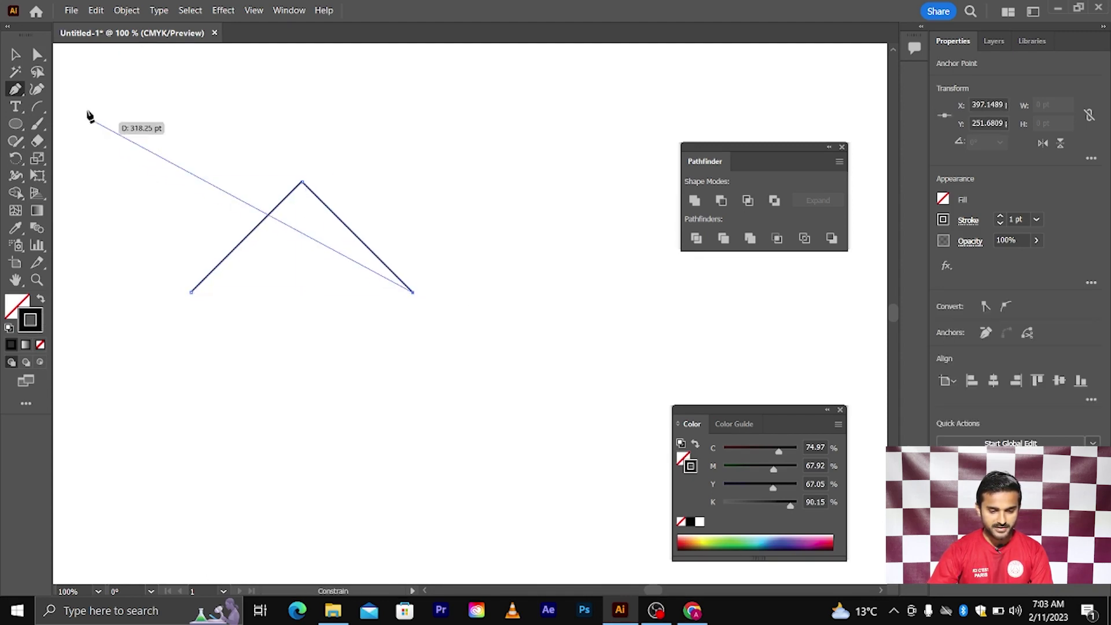
pyautogui.press('v')
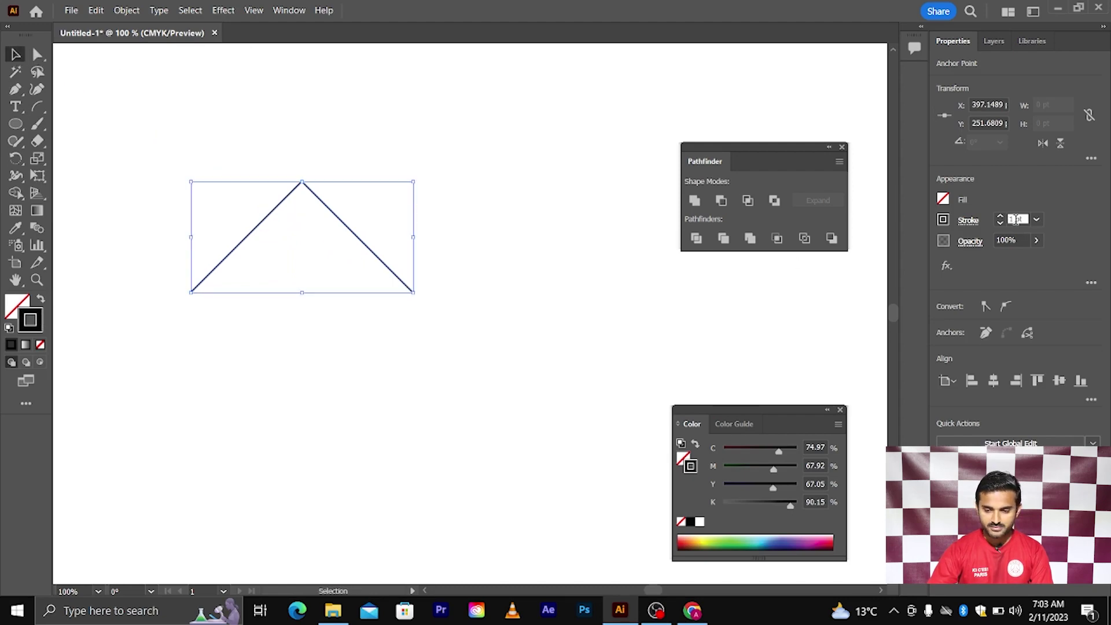
# - Set the roof line's stroke weight to 20 pt
pyautogui.press('Up')
pyautogui.press('Up')
pyautogui.press('Up')
pyautogui.press('Up')
pyautogui.press('Up')
pyautogui.press('Up')
pyautogui.press('Up')
pyautogui.press('Up')
pyautogui.press('Up')
pyautogui.press('Up')
pyautogui.press('Up')
pyautogui.press('Up')
pyautogui.press('Up')
pyautogui.press('Up')
pyautogui.press('Up')
pyautogui.press('Up')
pyautogui.press('Up')
pyautogui.press('Up')
pyautogui.press('Up')
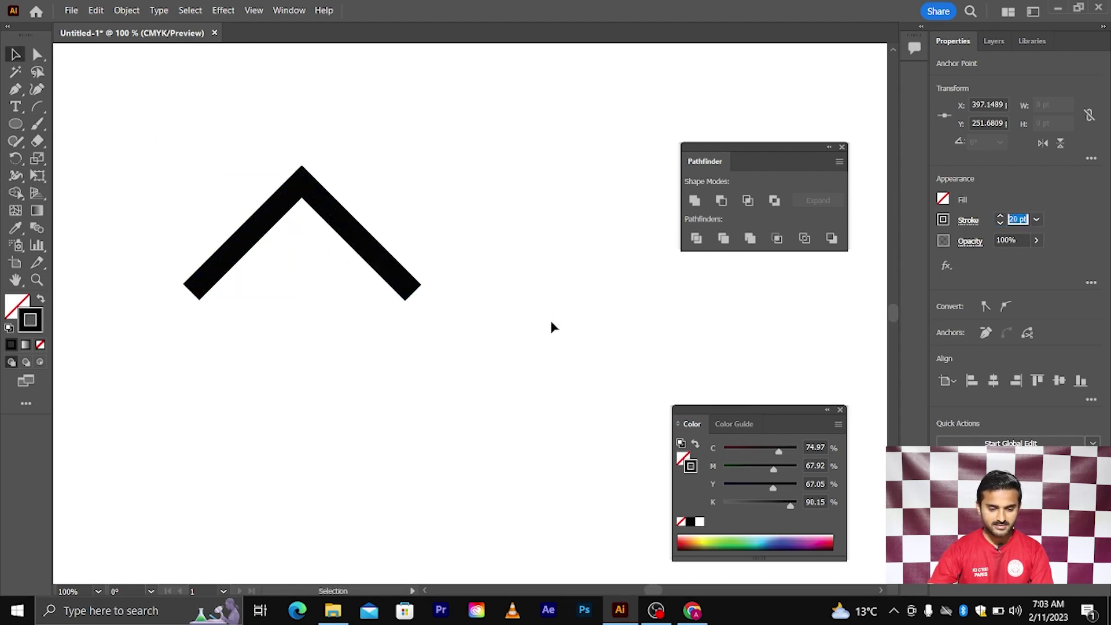
pyautogui.click(553, 328)
# - Draw a square about 14.5 pt wide above and to the right of the roof shape
pyautogui.hscroll(-2, 553, 328)
pyautogui.click(19, 124)
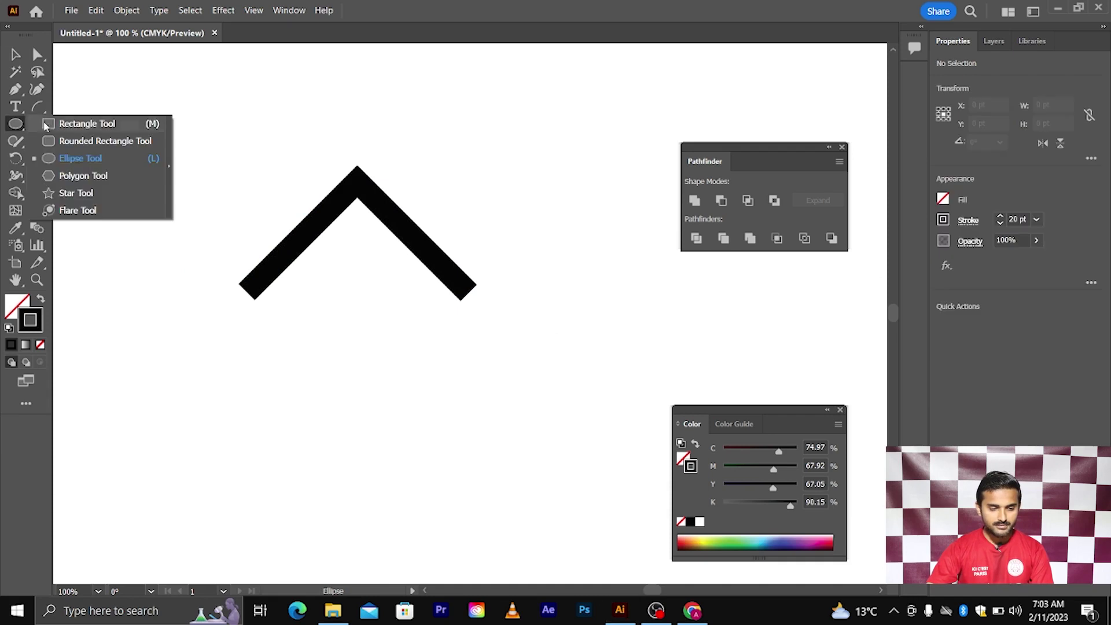
pyautogui.click(46, 125)
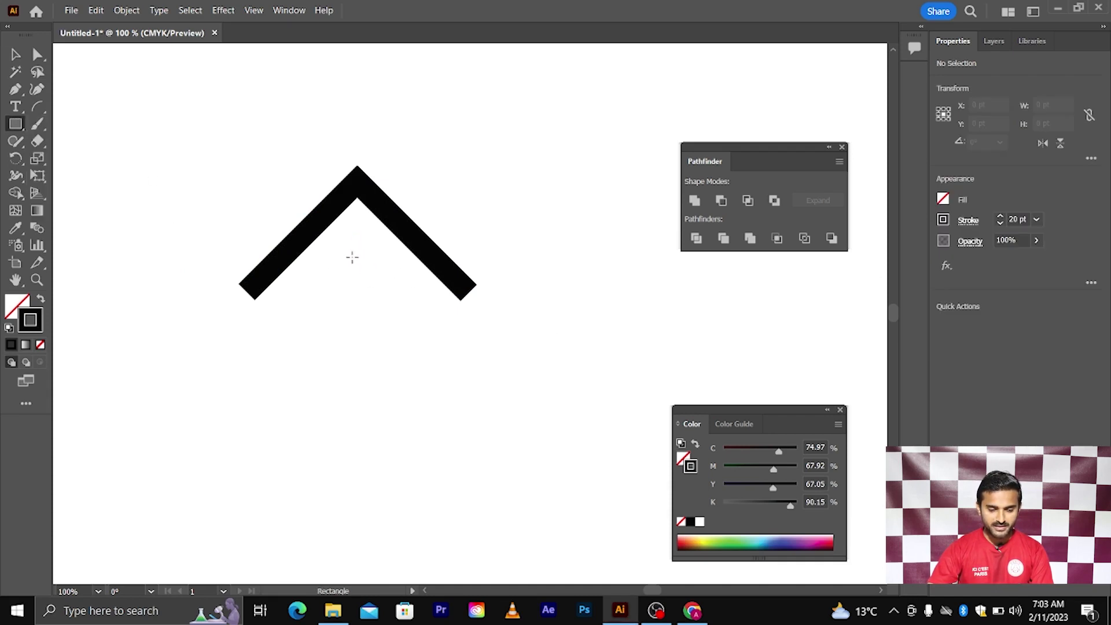
pyautogui.scroll(-1, 351, 257)
pyautogui.hscroll(3, 352, 261)
pyautogui.press('space')
pyautogui.moveTo(461, 235); pyautogui.dragTo(430, 364)
pyautogui.press('z')
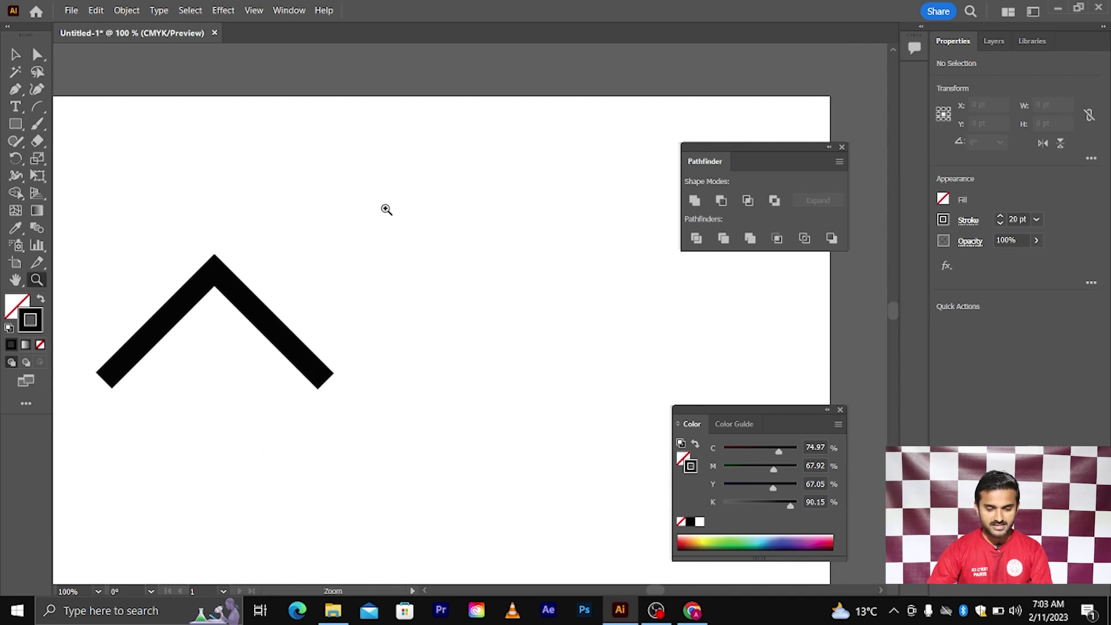
pyautogui.moveTo(383, 208); pyautogui.dragTo(490, 314)
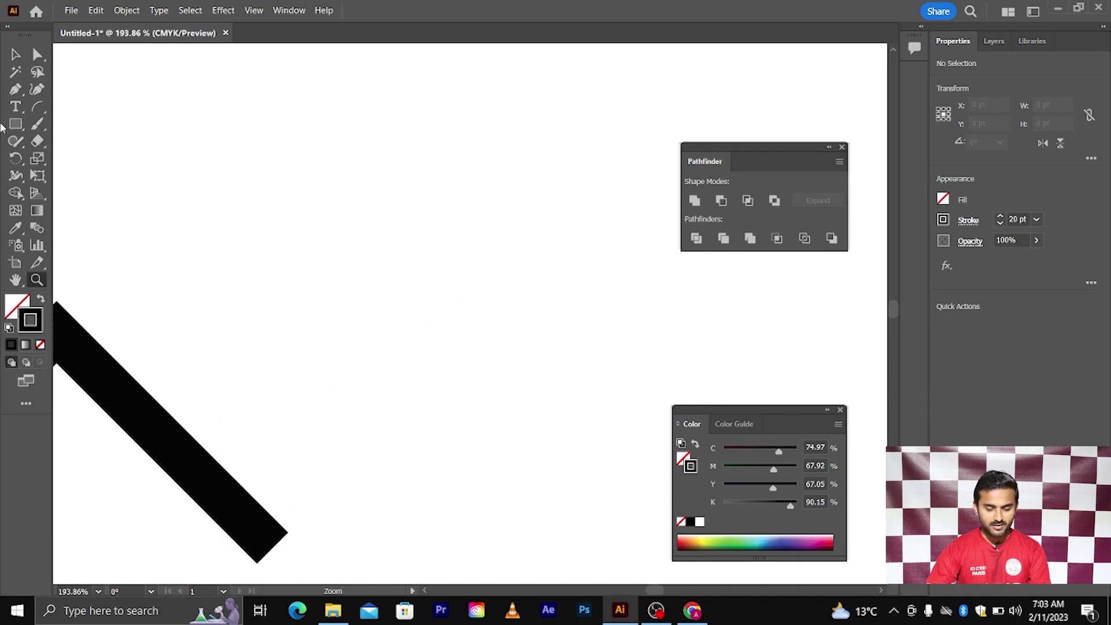
pyautogui.click(14, 124)
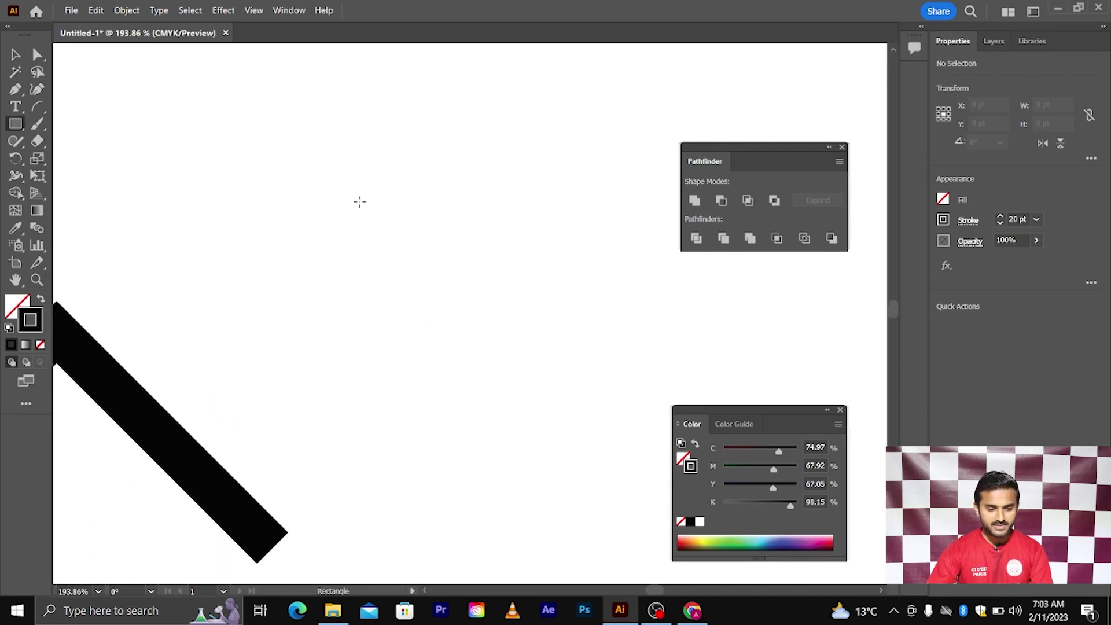
pyautogui.moveTo(367, 202); pyautogui.dragTo(404, 240)
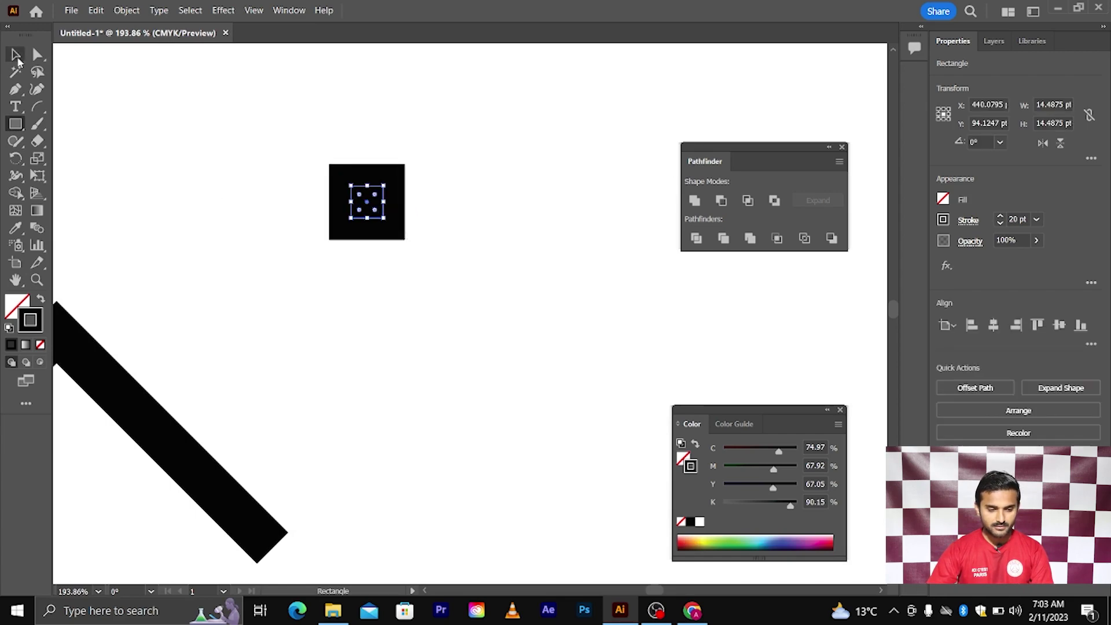
# - Swap the square's fill and stroke so it has a black fill and no stroke
pyautogui.press('v')
pyautogui.click(41, 300)
pyautogui.click(280, 268)
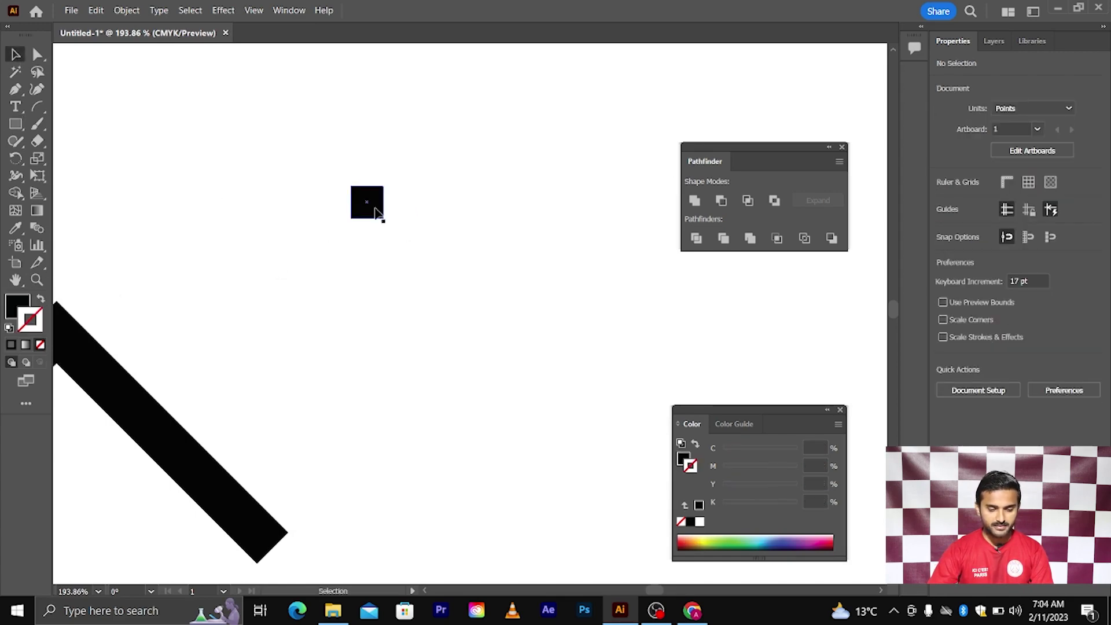
pyautogui.scroll(2, 376, 208)
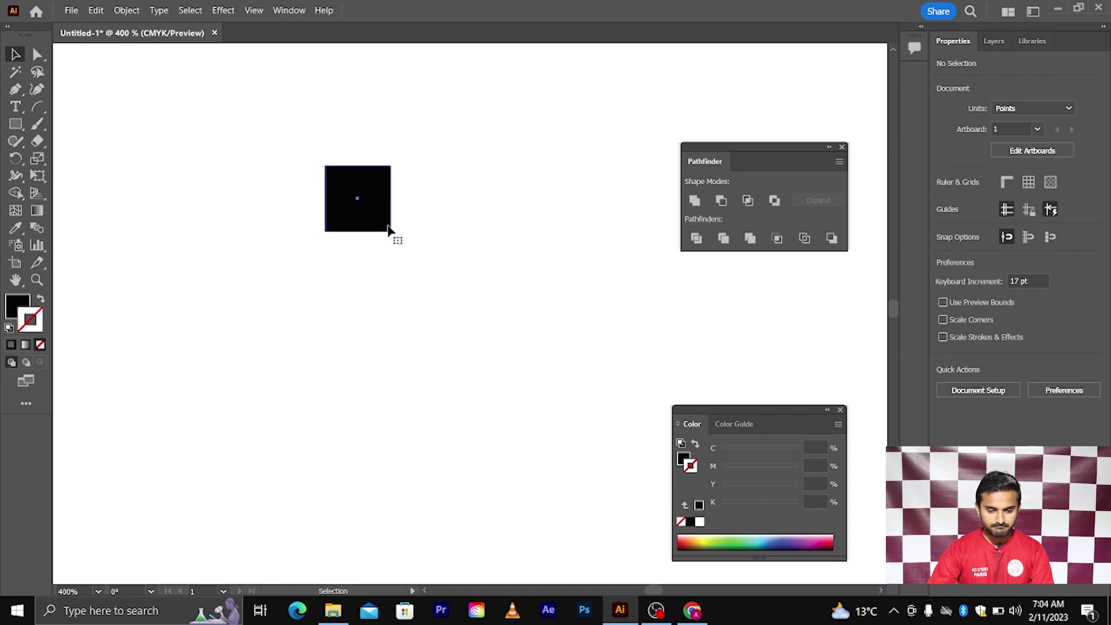
pyautogui.click(388, 230)
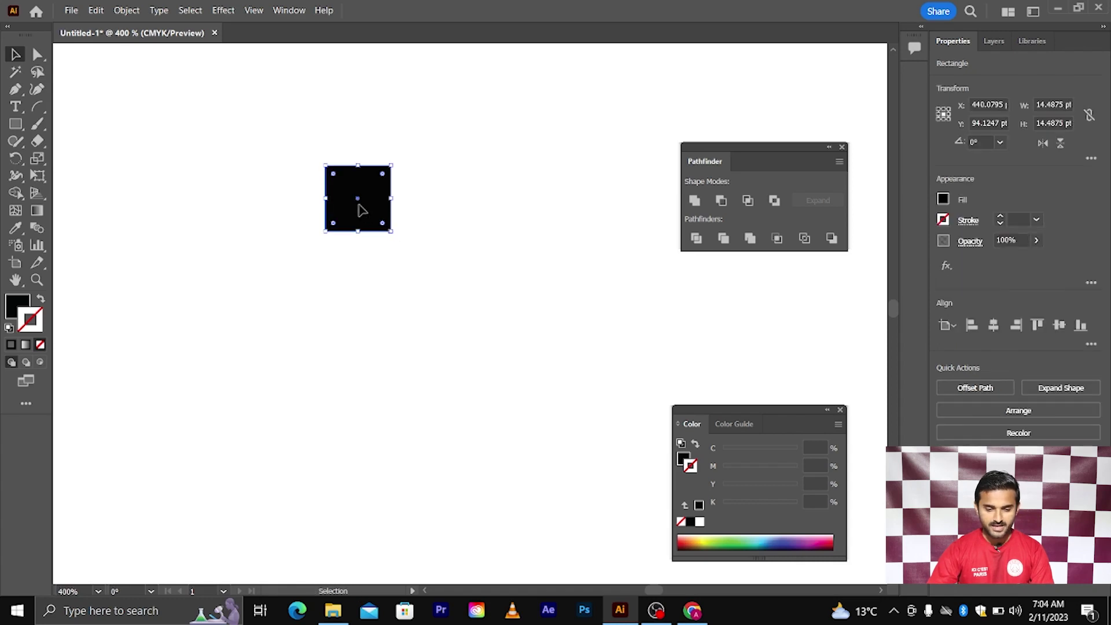
pyautogui.moveTo(360, 210); pyautogui.dragTo(441, 211)
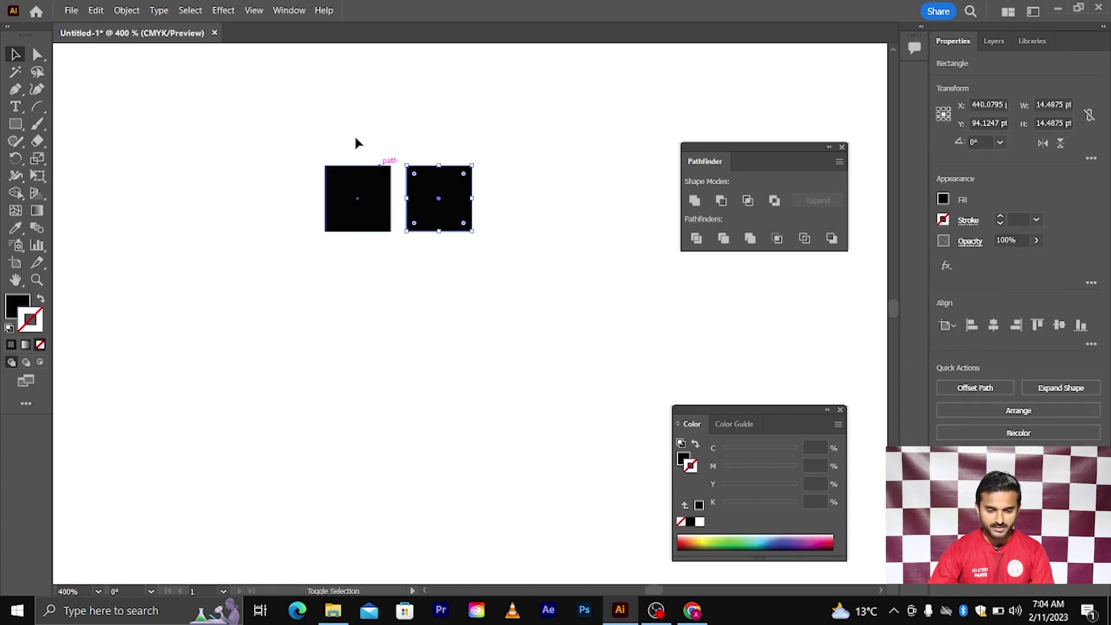
pyautogui.moveTo(355, 142); pyautogui.dragTo(473, 276)
pyautogui.moveTo(449, 179); pyautogui.dragTo(446, 255)
pyautogui.hotkey('ctrl', 'z')
pyautogui.hotkey('ctrl', 'z')
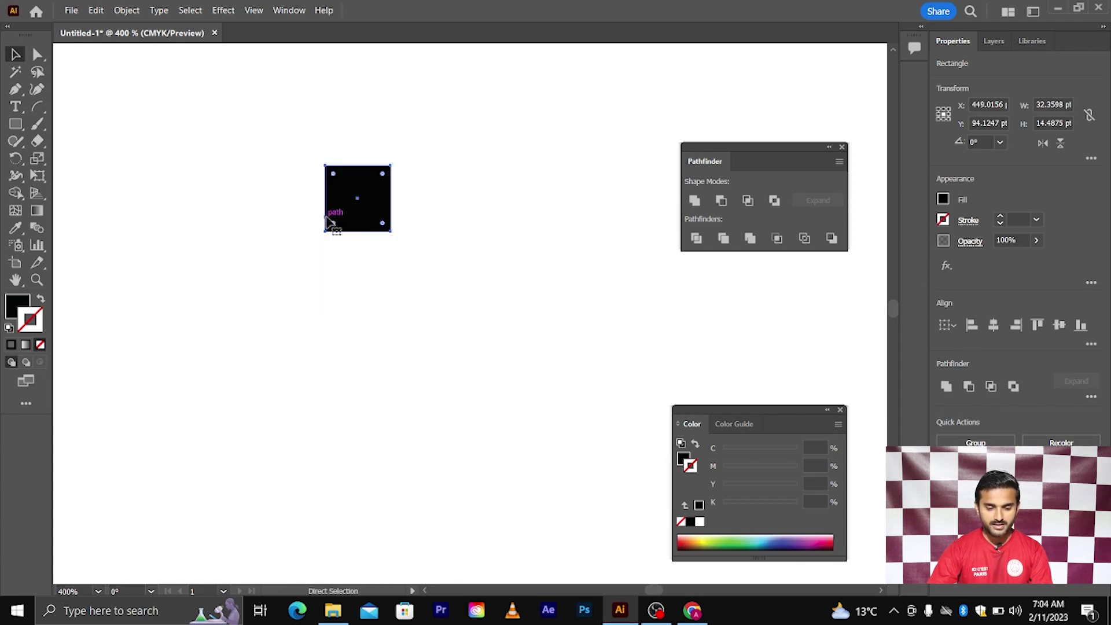
# - Enlarge the black square proportionally to nearly twice its size and move it slightly downward
pyautogui.click(353, 260)
pyautogui.click(373, 220)
pyautogui.moveTo(395, 235); pyautogui.dragTo(425, 264)
pyautogui.moveTo(380, 221); pyautogui.dragTo(398, 282)
pyautogui.click(360, 329)
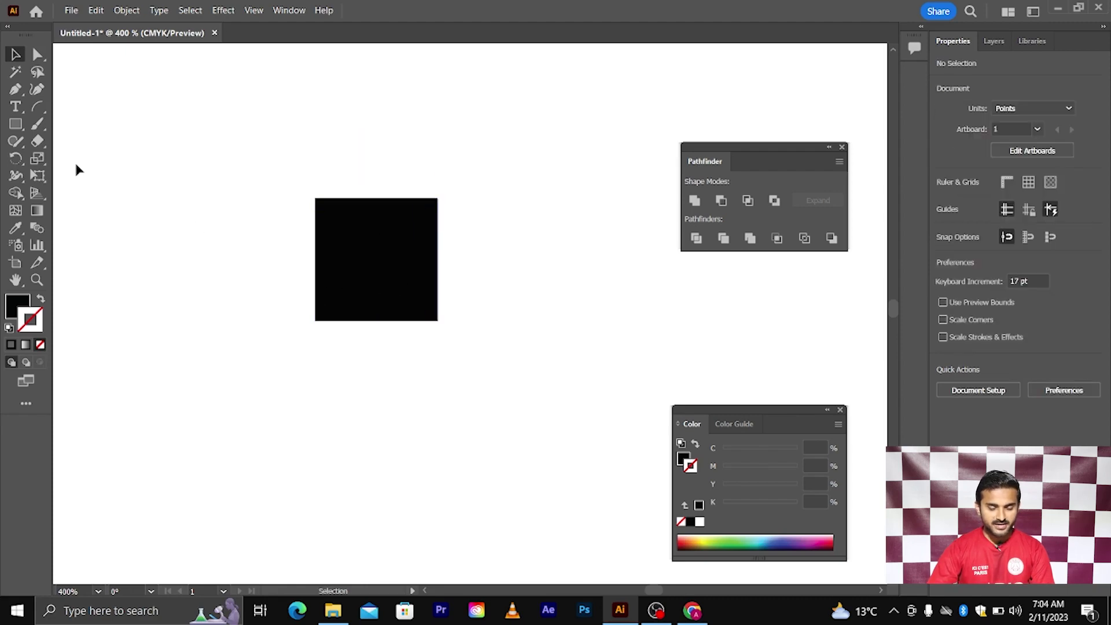
# - Draw a vertical line about 40 pt long through the square's centre, extending past its upper and lower edges
pyautogui.moveTo(43, 111); pyautogui.dragTo(98, 107)
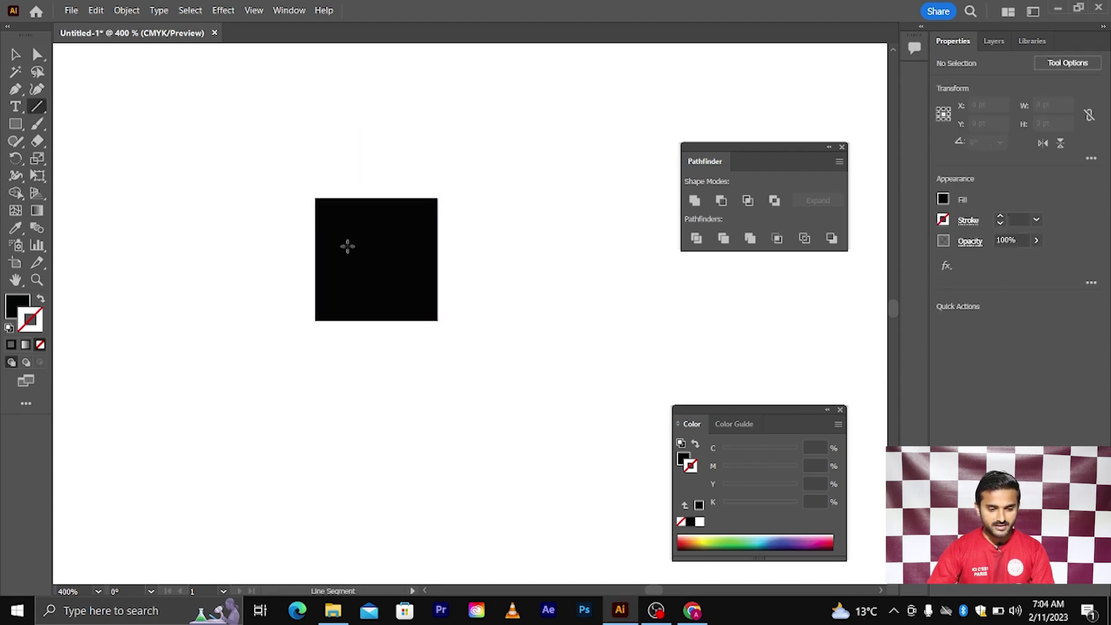
pyautogui.moveTo(375, 259); pyautogui.dragTo(372, 351)
pyautogui.press('v')
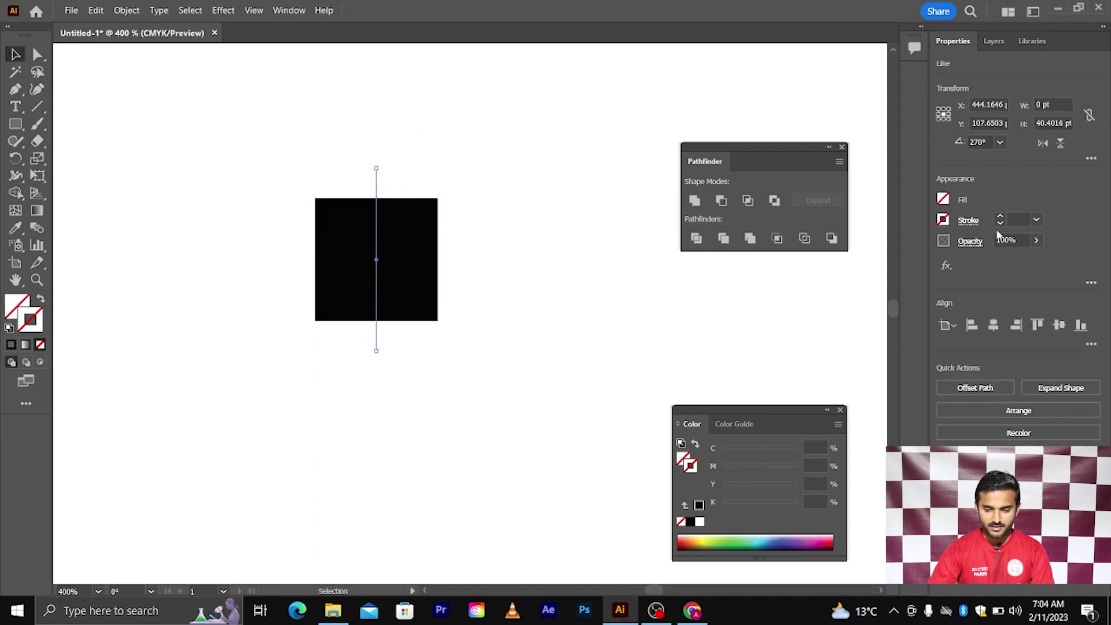
# - Give the vertical line a black stroke of 3 pt
pyautogui.click(1013, 219)
pyautogui.scroll(3, 1015, 219)
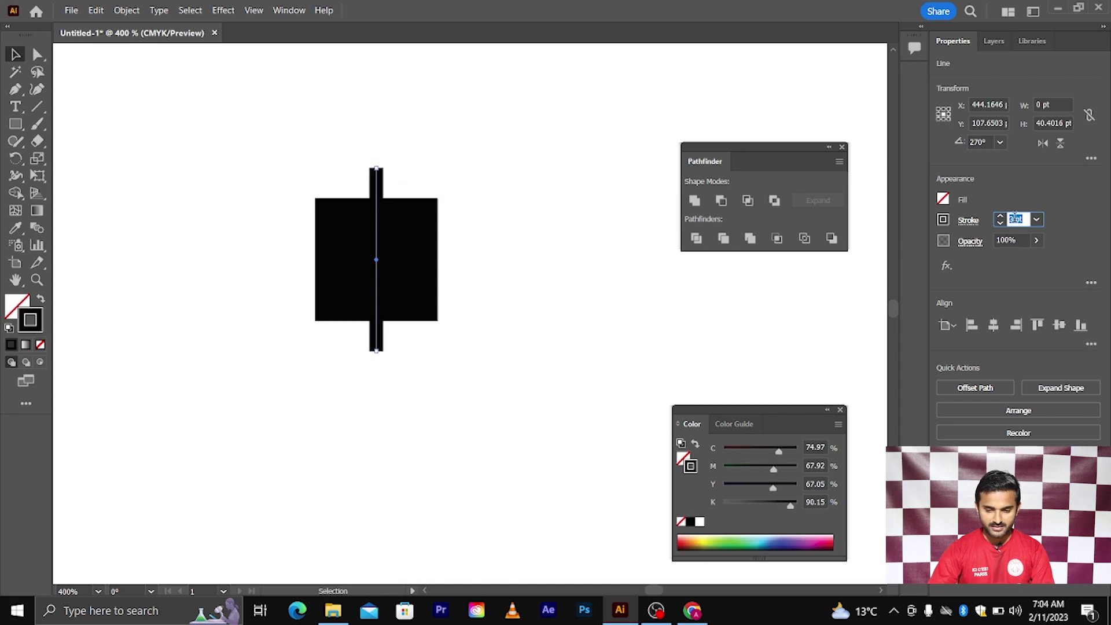
pyautogui.scroll(1, 1015, 218)
pyautogui.scroll(-1, 1015, 217)
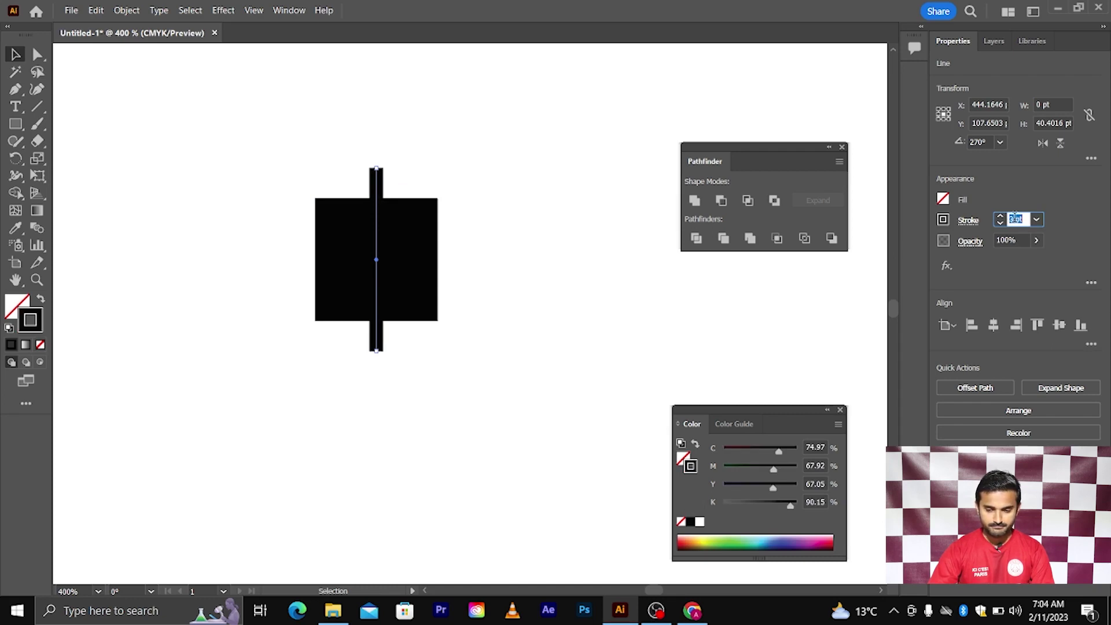
pyautogui.click(523, 250)
# - Duplicate the vertical line to the right of the square and rotate the copy to horizontal
pyautogui.moveTo(377, 183); pyautogui.dragTo(472, 193)
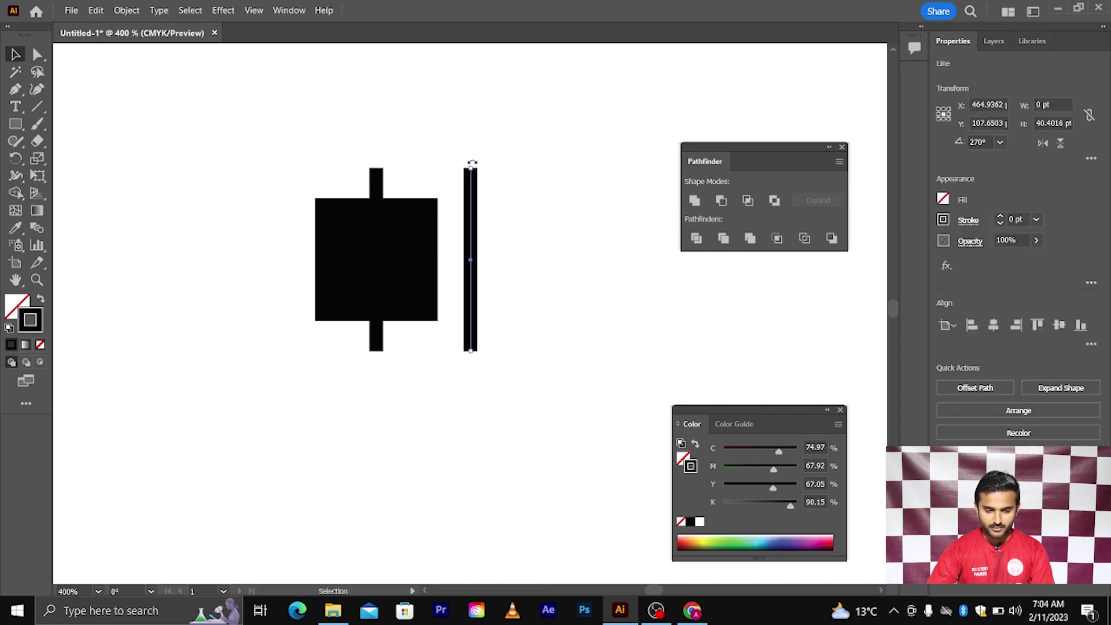
pyautogui.moveTo(473, 164); pyautogui.dragTo(585, 248)
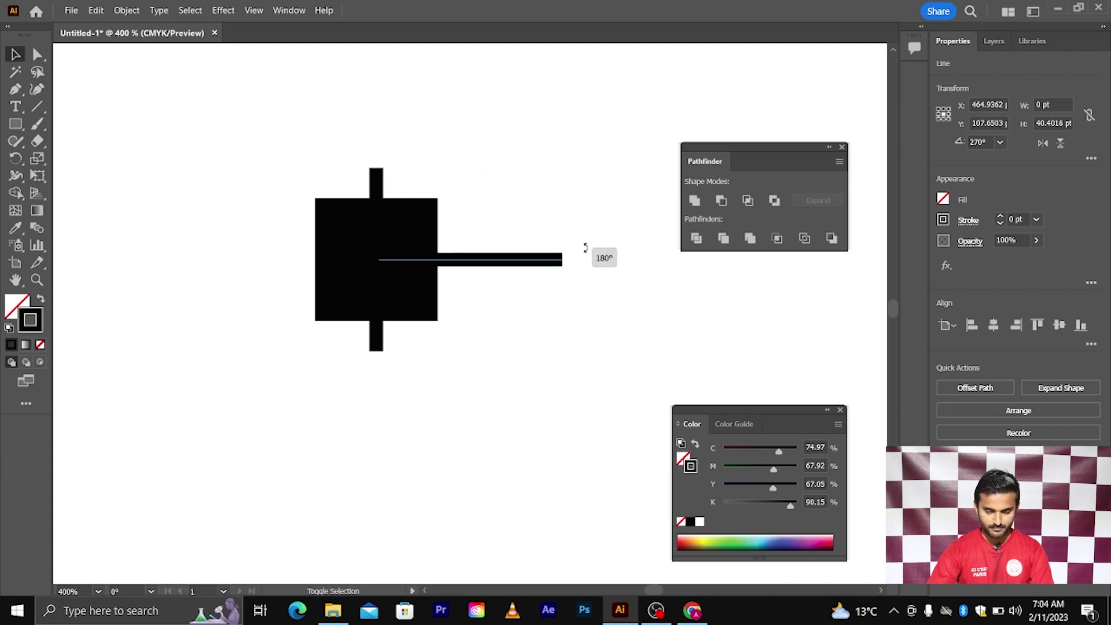
pyautogui.moveTo(585, 248); pyautogui.dragTo(585, 247)
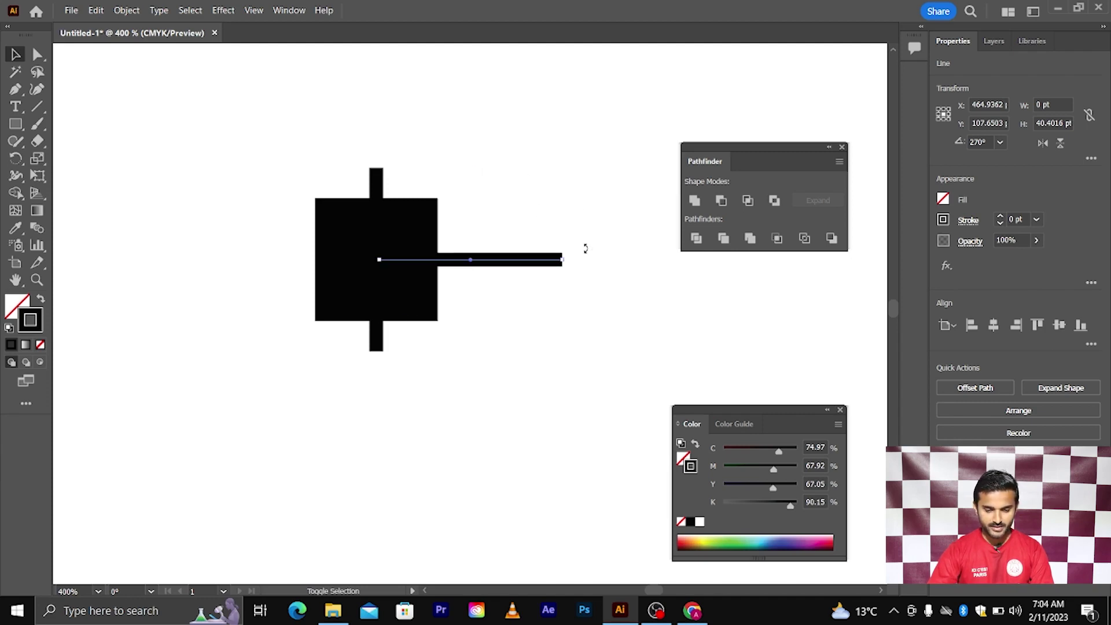
# - Align the square and both lines to each other's horizontal and vertical centres
pyautogui.moveTo(266, 147); pyautogui.dragTo(529, 349)
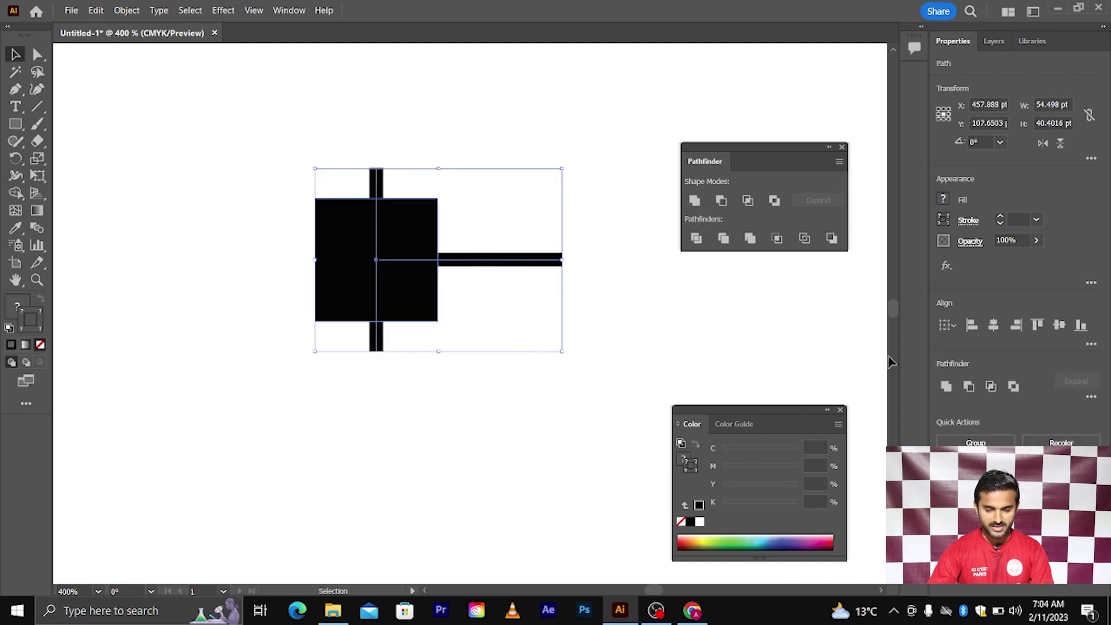
pyautogui.click(996, 328)
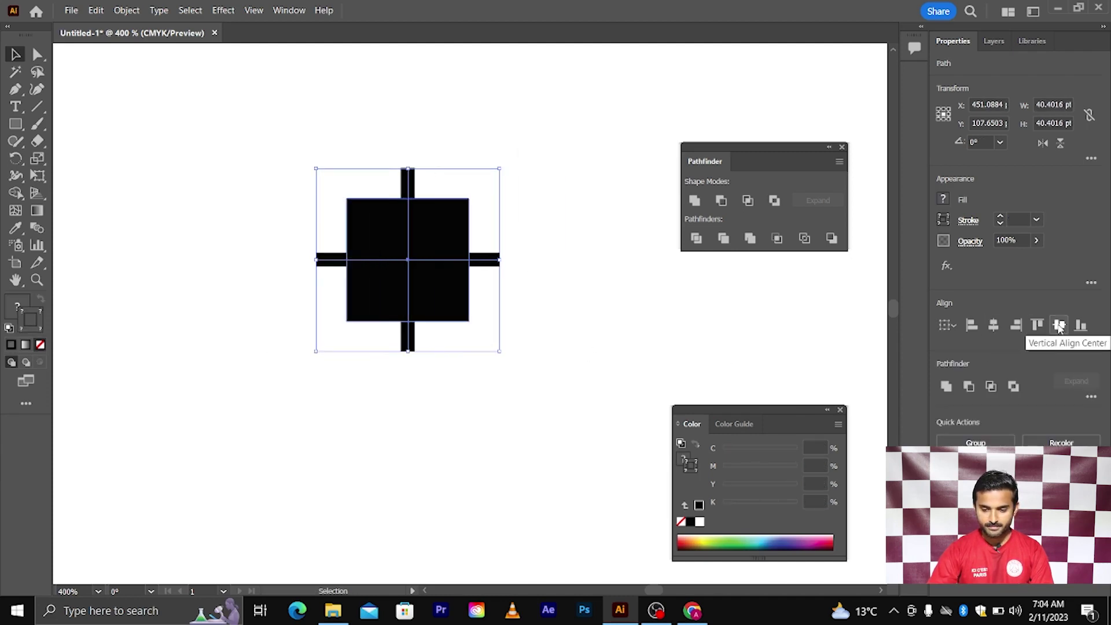
pyautogui.click(1059, 327)
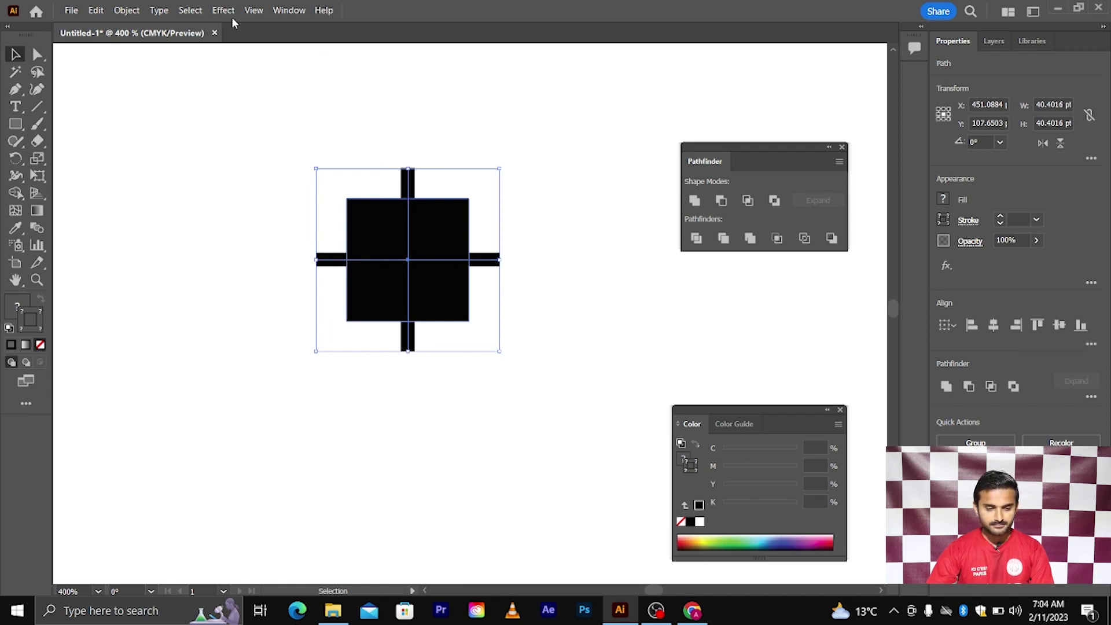
# - Expand the fill and stroke of the square and crossing lines, and apply Minus Front to cut the square into four panes
pyautogui.click(125, 8)
pyautogui.click(181, 172)
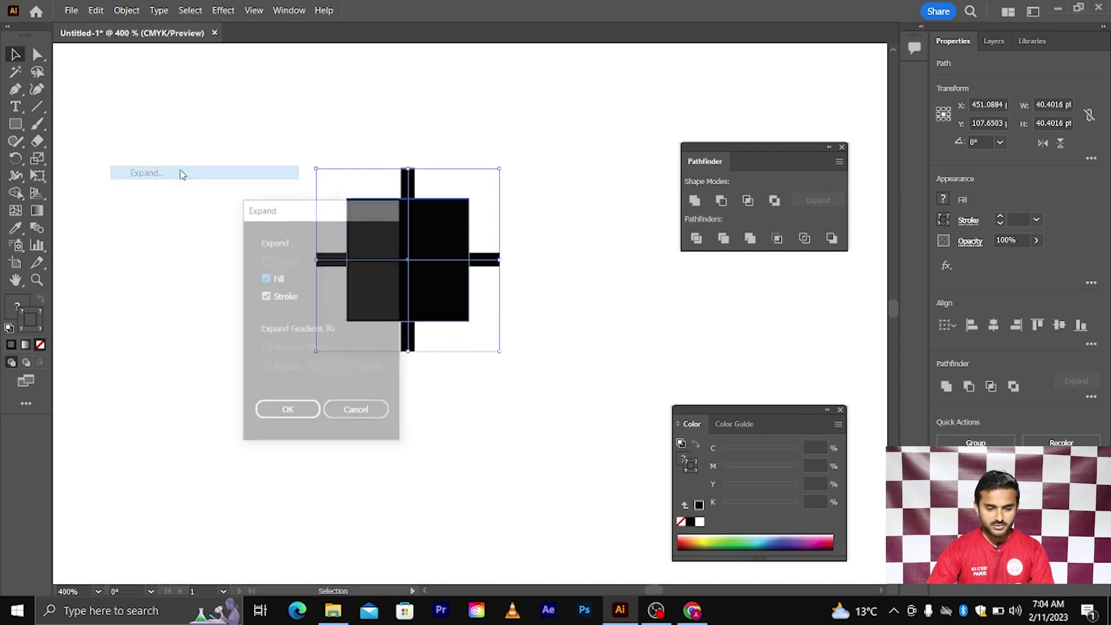
pyautogui.click(287, 410)
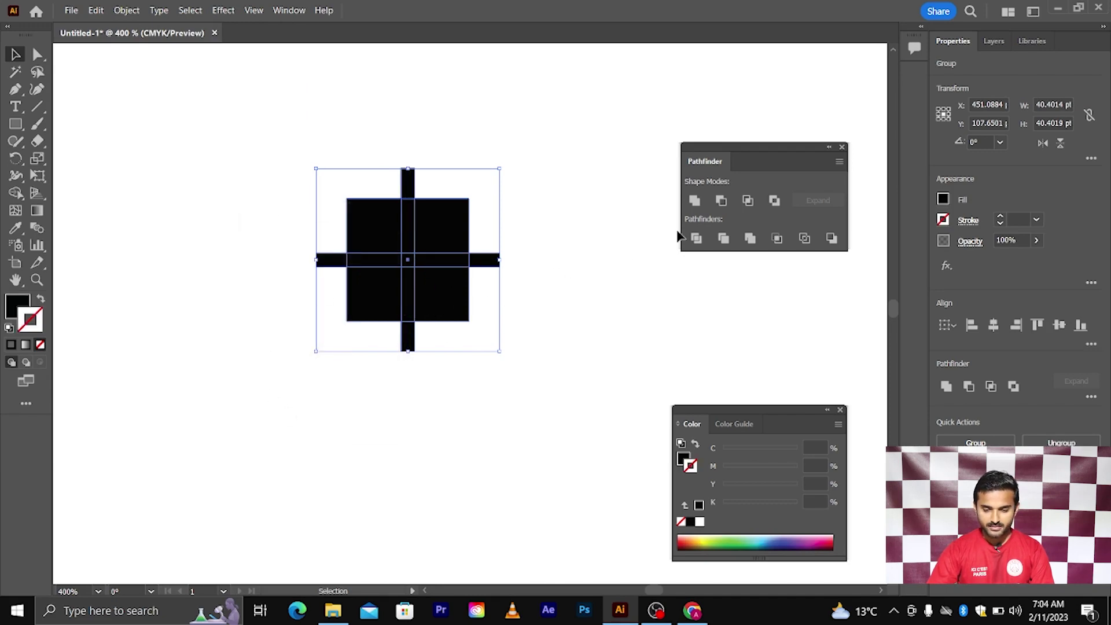
pyautogui.click(721, 200)
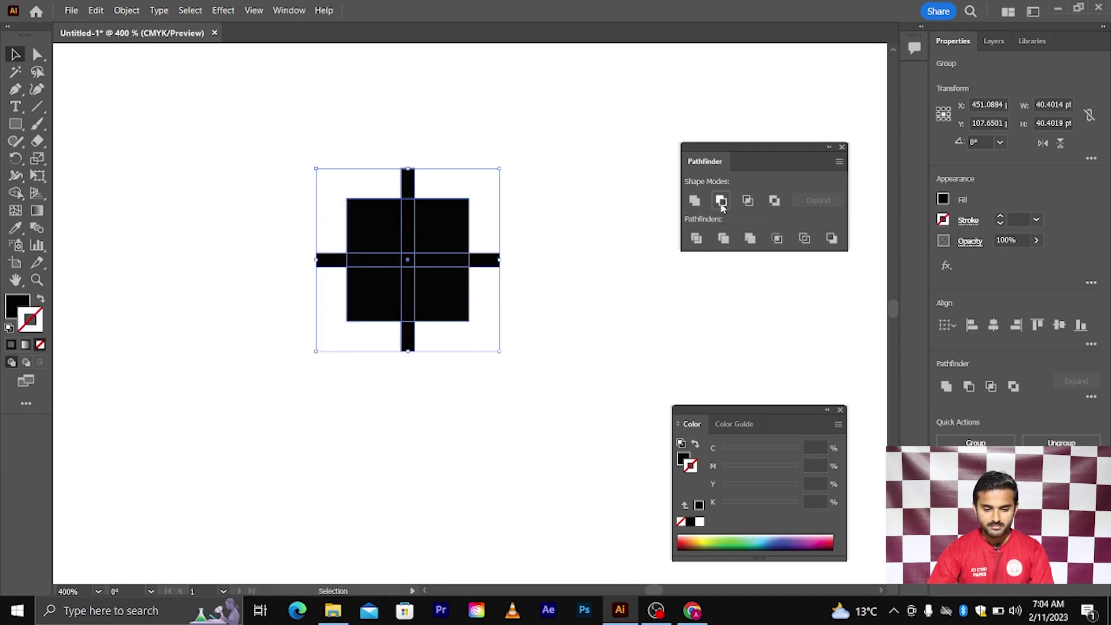
pyautogui.scroll(-3, 496, 310)
pyautogui.click(496, 310)
# - Move the four-pane window beneath the peak of the black roof shape
pyautogui.scroll(-3, 497, 308)
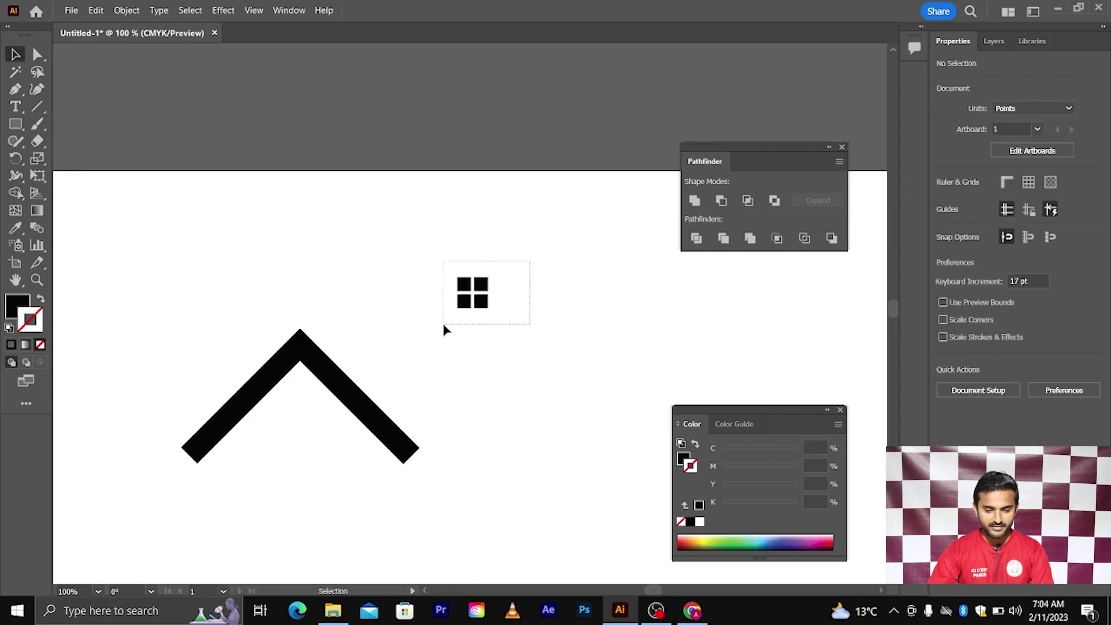
pyautogui.moveTo(443, 324); pyautogui.dragTo(306, 442)
pyautogui.click(489, 328)
pyautogui.scroll(-2, 353, 463)
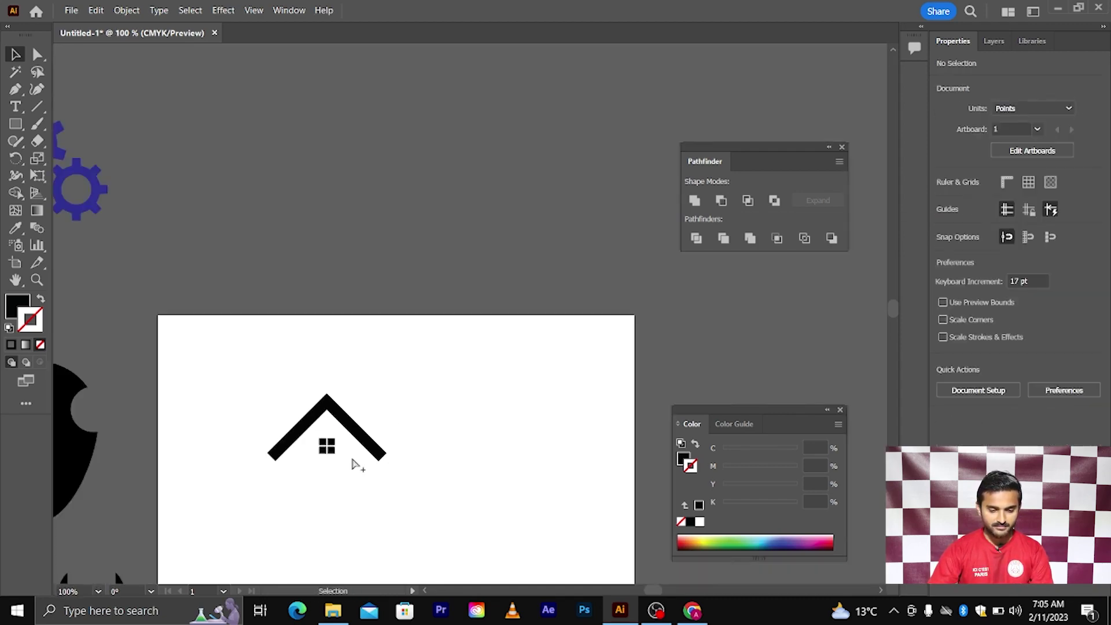
# - Move the roof and window together off the artboard to the empty area above it
pyautogui.scroll(-1, 354, 463)
pyautogui.scroll(2, 345, 450)
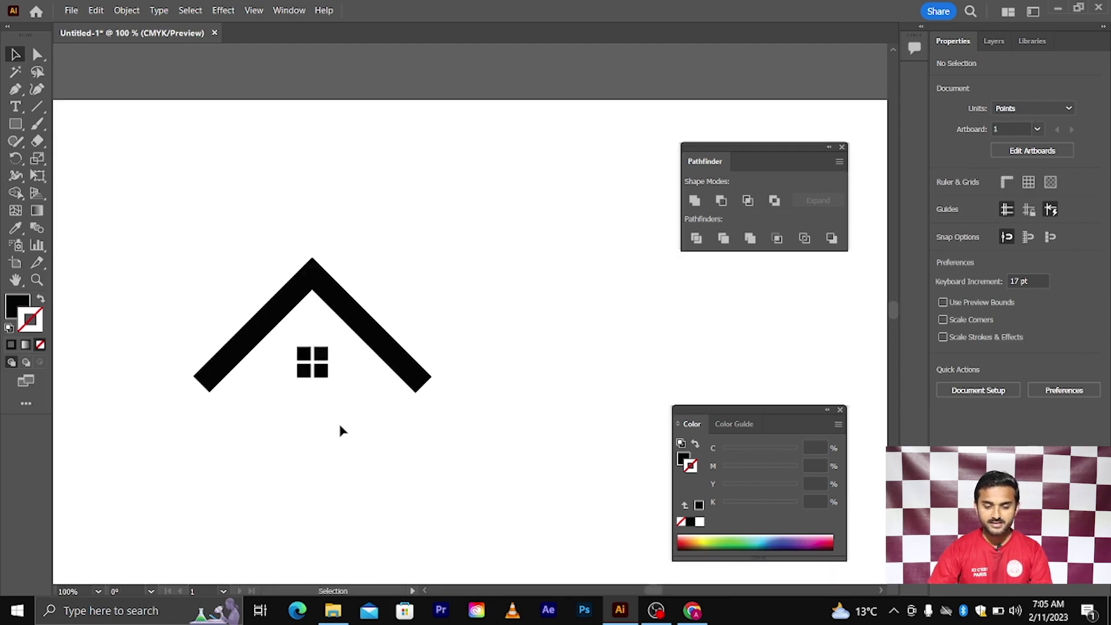
pyautogui.scroll(1, 332, 415)
pyautogui.hscroll(1, 332, 414)
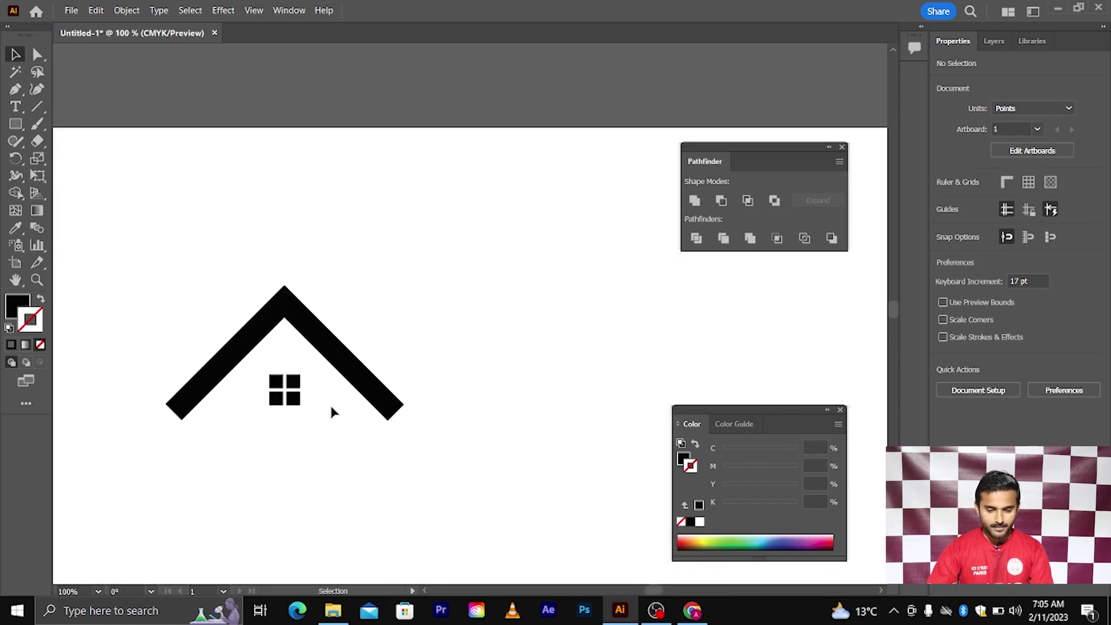
pyautogui.scroll(-2, 332, 412)
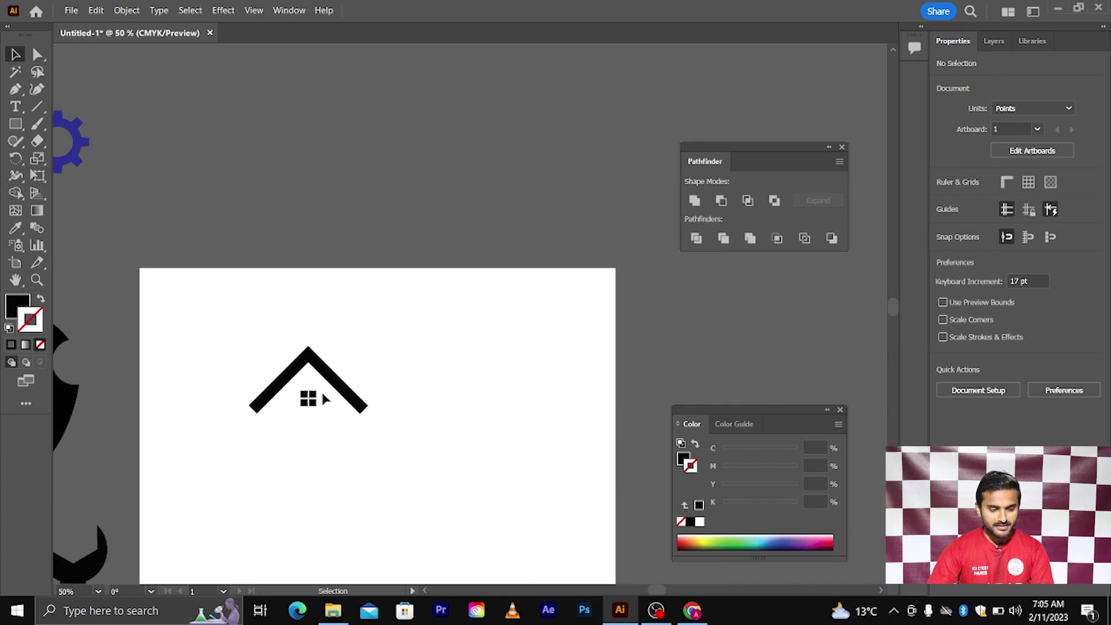
pyautogui.click(333, 382)
pyautogui.moveTo(333, 382); pyautogui.dragTo(258, 203)
pyautogui.click(370, 360)
pyautogui.scroll(-2, 371, 360)
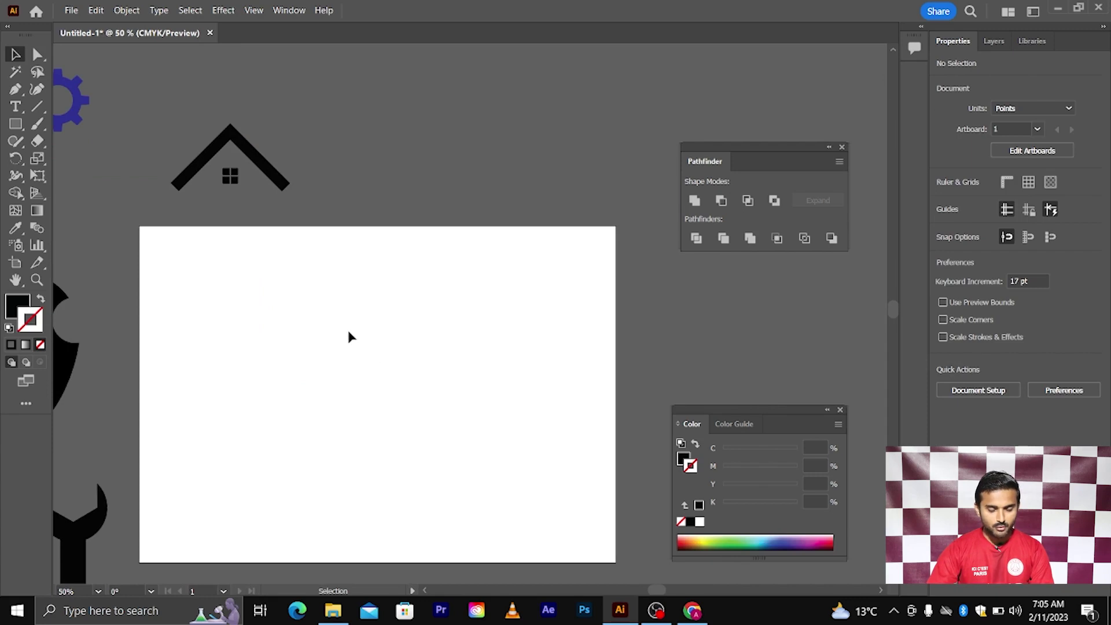
# - Draw a black circle about 187 pt in diameter on the empty artboard
pyautogui.scroll(2, 349, 334)
pyautogui.click(19, 129)
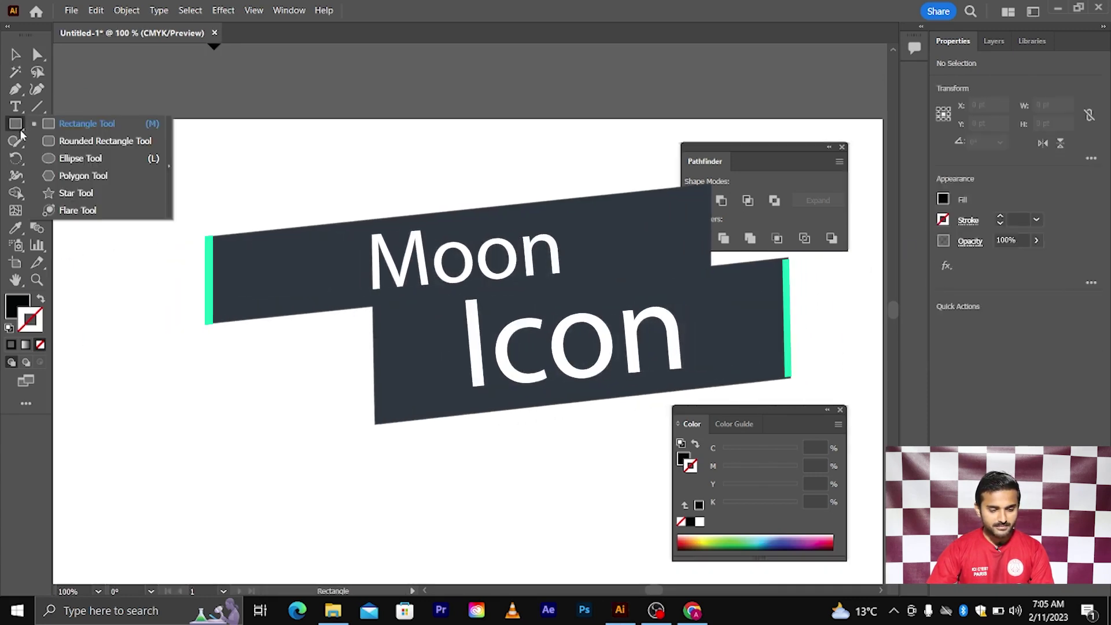
pyautogui.click(80, 158)
pyautogui.moveTo(291, 334); pyautogui.dragTo(398, 417)
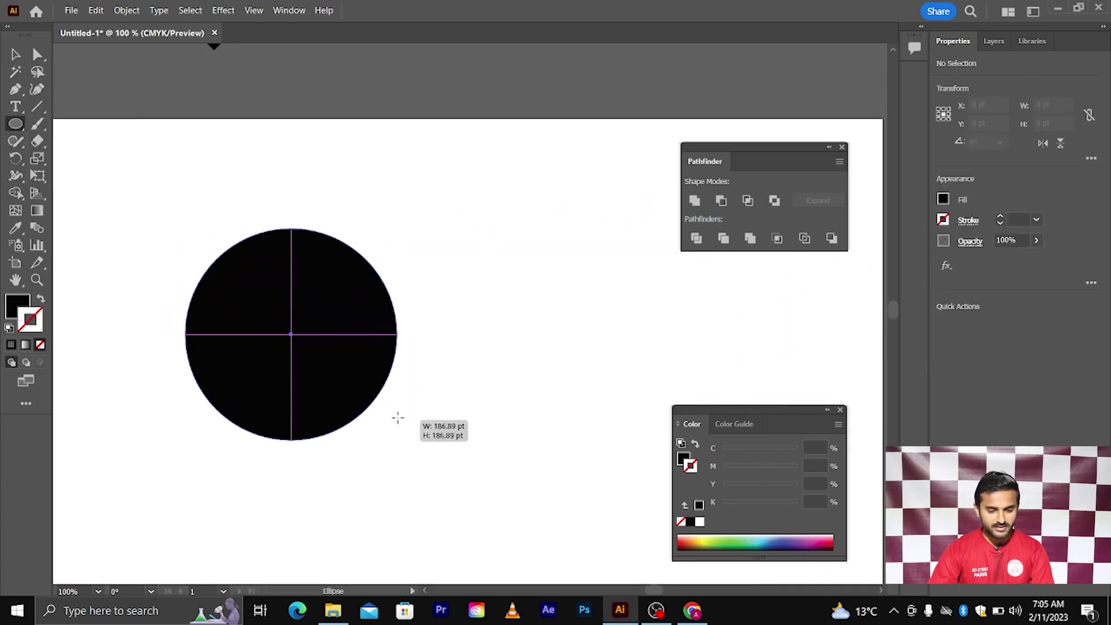
# - Duplicate the circle about 26 pt to the right and subtract the copy with Minus Front to form a crescent
pyautogui.press('v')
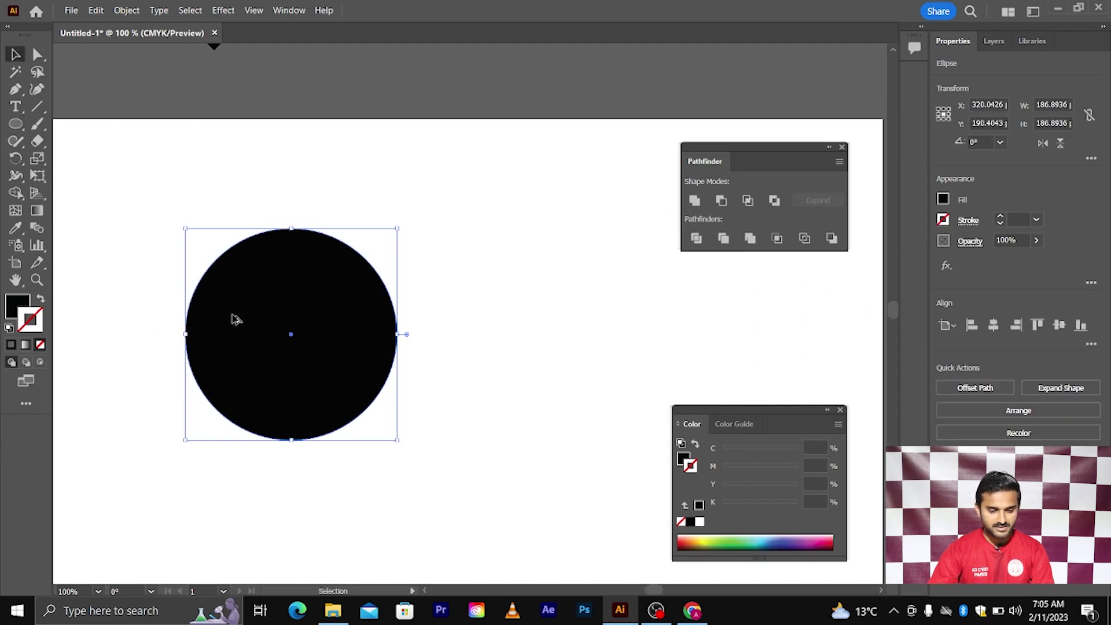
pyautogui.moveTo(236, 319); pyautogui.dragTo(261, 314)
pyautogui.hotkey('ctrl', 'a')
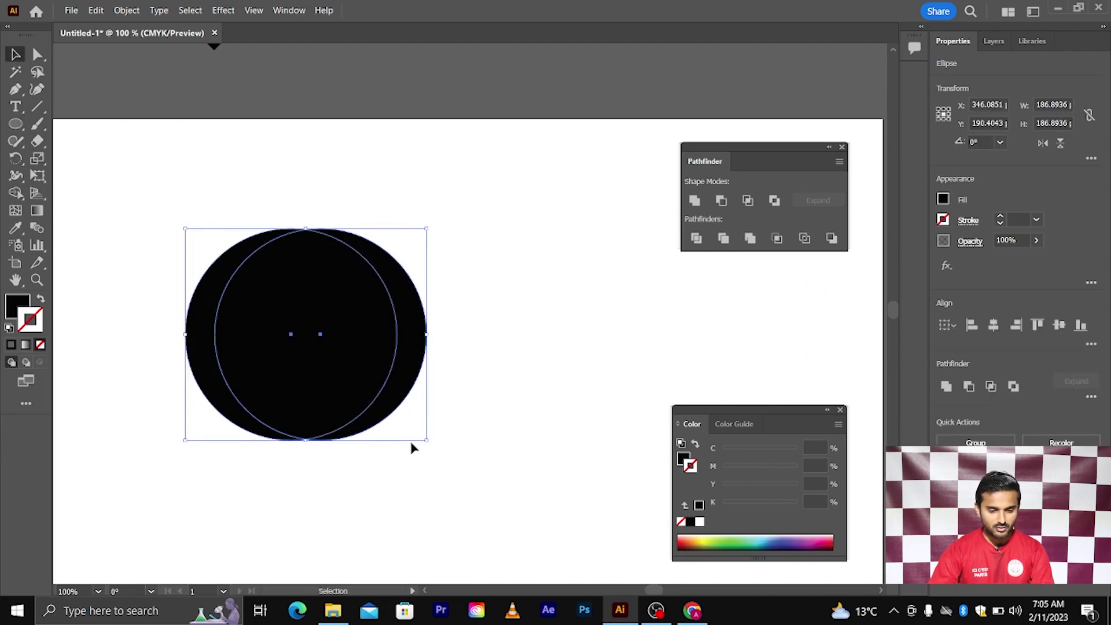
pyautogui.click(720, 202)
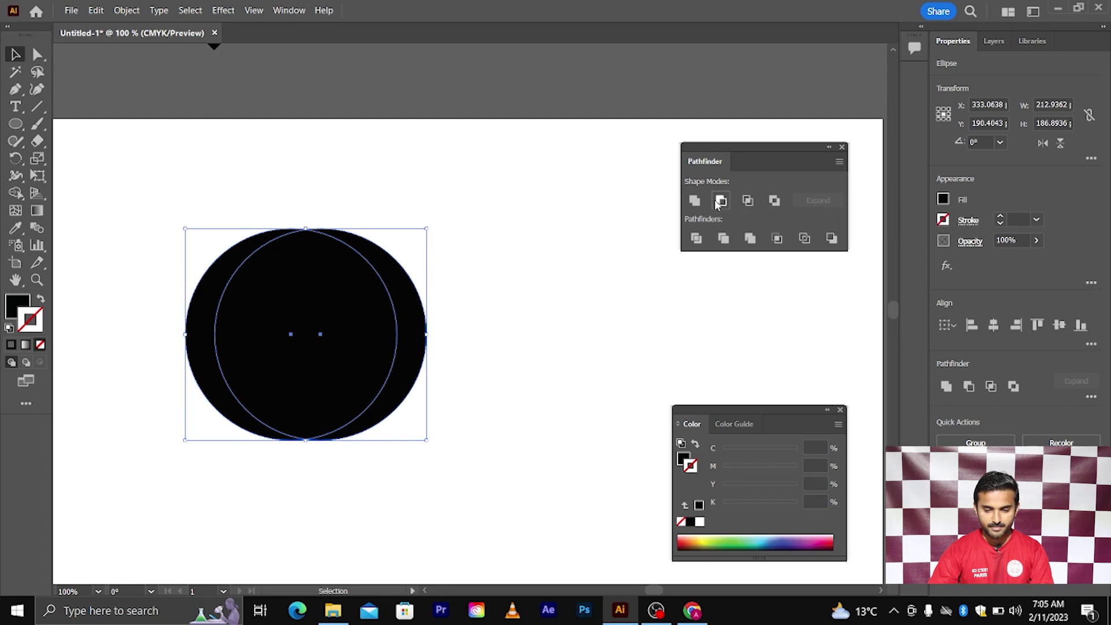
# - Rotate the crescent counter-clockwise so that it tilts with its opening towards the upper right
pyautogui.click(223, 418)
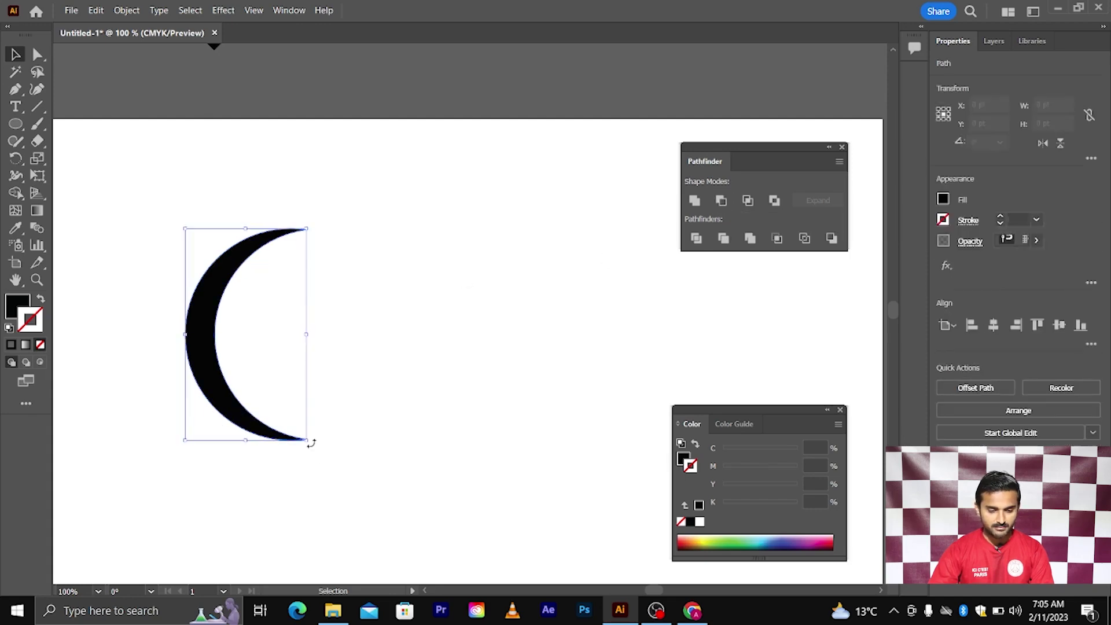
pyautogui.moveTo(310, 441); pyautogui.dragTo(357, 385)
pyautogui.click(358, 385)
# - Draw a small black five-pointed star inside the crescent's opening
pyautogui.moveTo(15, 124); pyautogui.dragTo(75, 193)
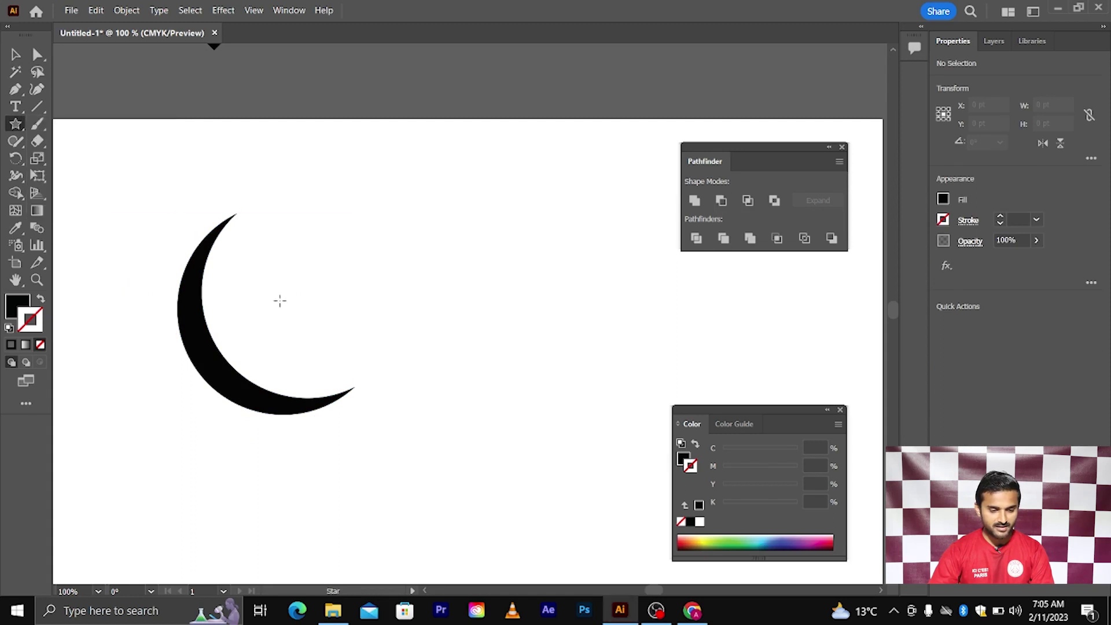
pyautogui.moveTo(280, 301); pyautogui.dragTo(384, 317)
pyautogui.press('v')
# - Move the crescent and star above the artboard, beside the house icon
pyautogui.hotkey('ctrl', '-')
pyautogui.moveTo(266, 283); pyautogui.dragTo(404, 191)
pyautogui.click(409, 295)
pyautogui.scroll(-1, 409, 296)
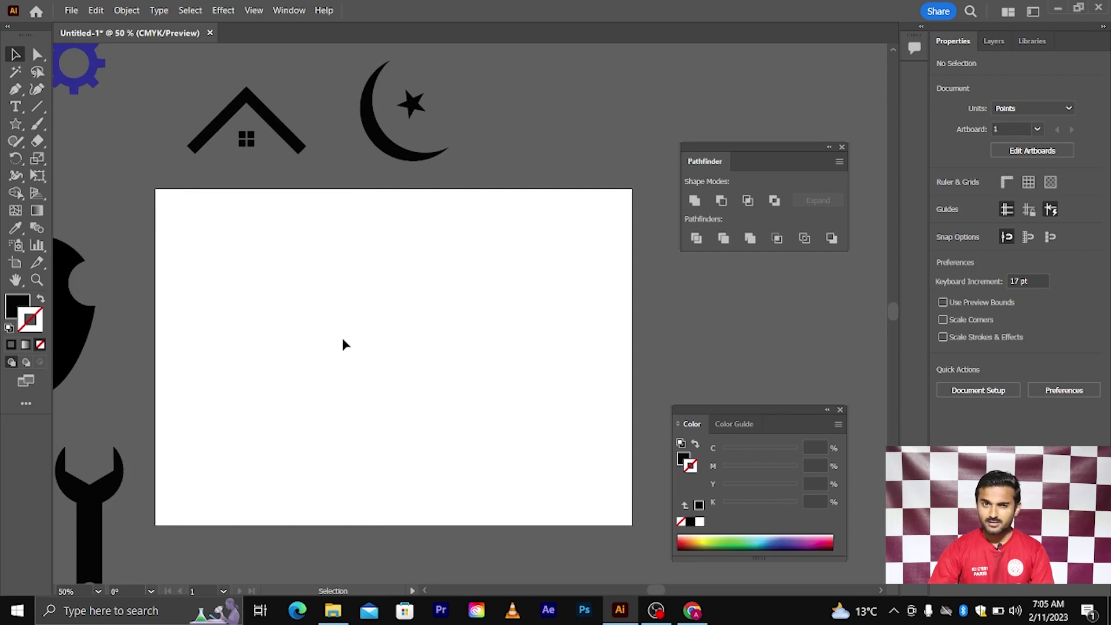
# - Draw a black rectangle about 284 by 339 pt on the empty artboard
pyautogui.scroll(-1, 343, 345)
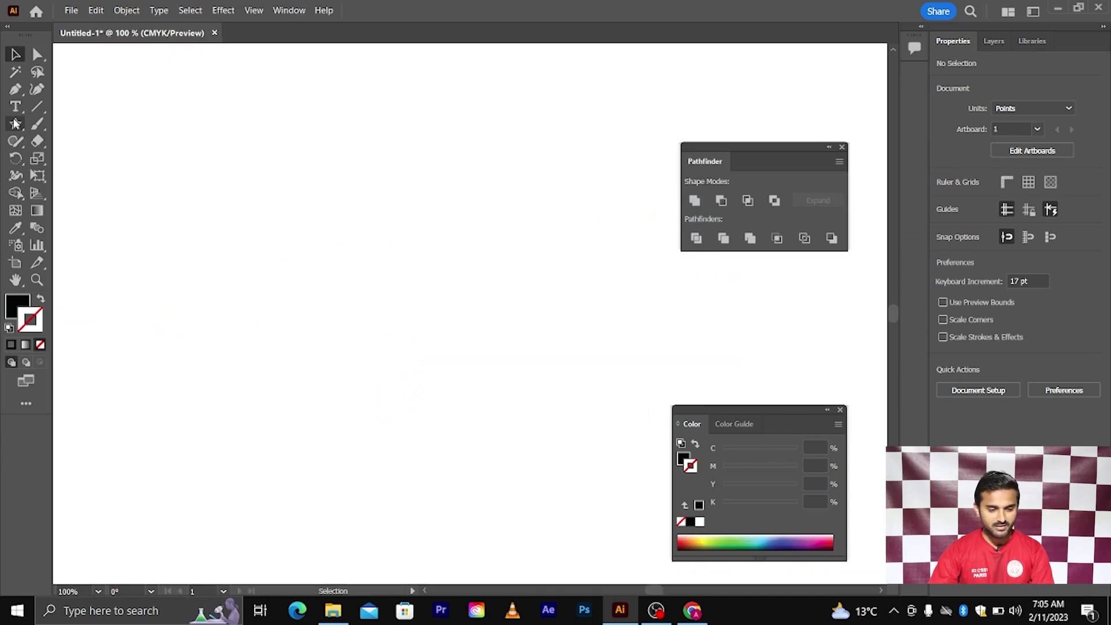
pyautogui.moveTo(16, 123); pyautogui.dragTo(56, 124)
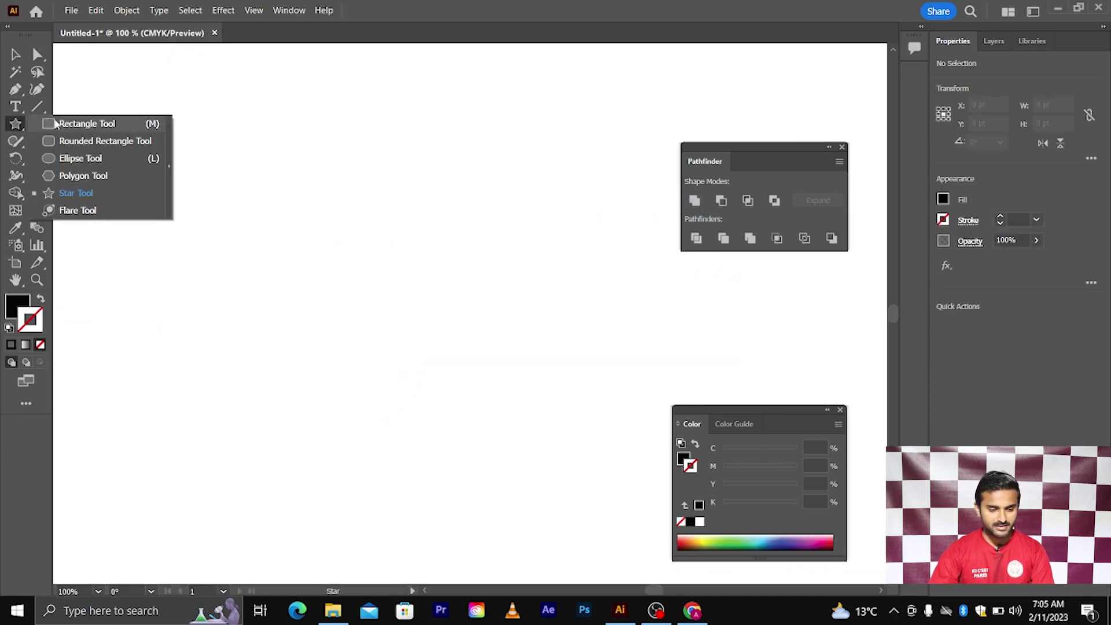
pyautogui.moveTo(230, 144); pyautogui.dragTo(552, 527)
pyautogui.click(37, 55)
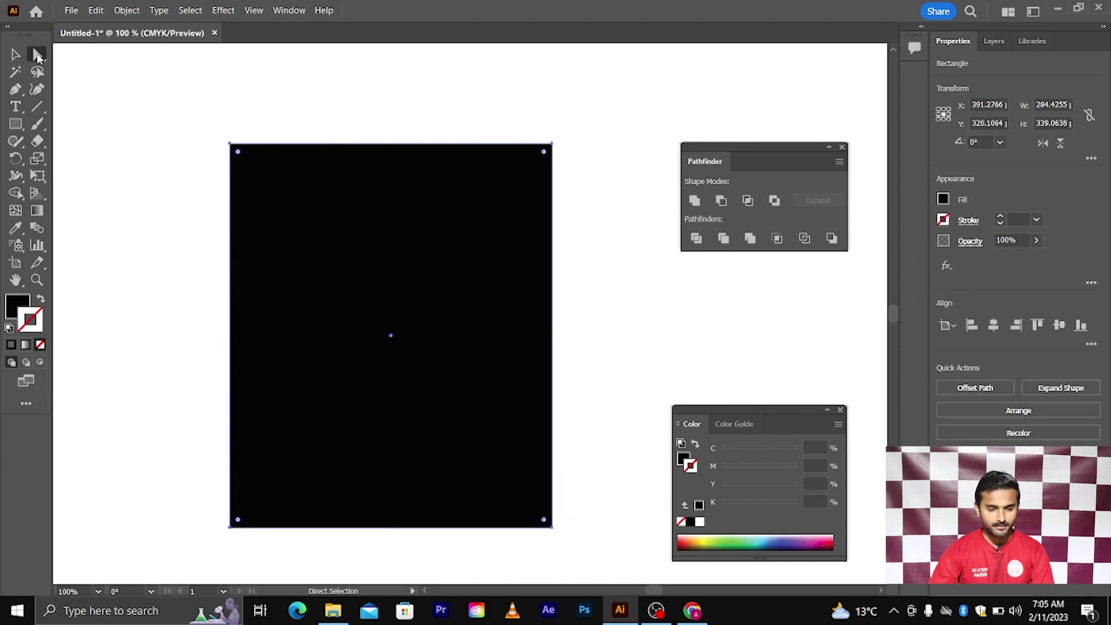
pyautogui.scroll(-1, 212, 144)
pyautogui.click(209, 174)
pyautogui.hscroll(-1, 54, 98)
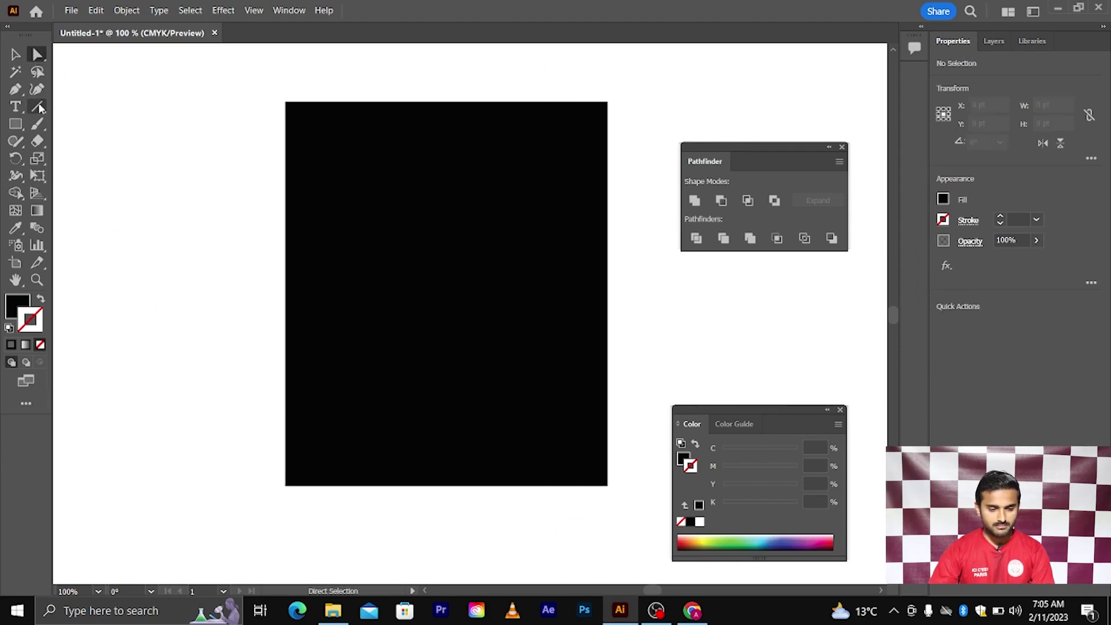
# - Give the large rectangle a yellow fill of C 7.06, M 0, Y 95.29, K 0 and no stroke
pyautogui.click(327, 181)
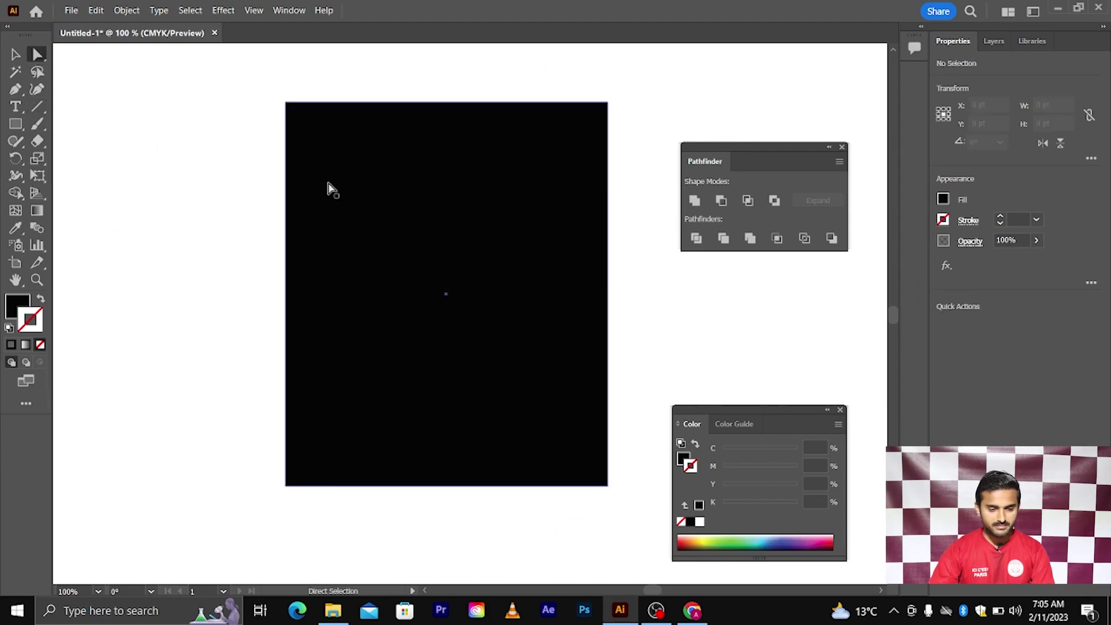
pyautogui.click(706, 538)
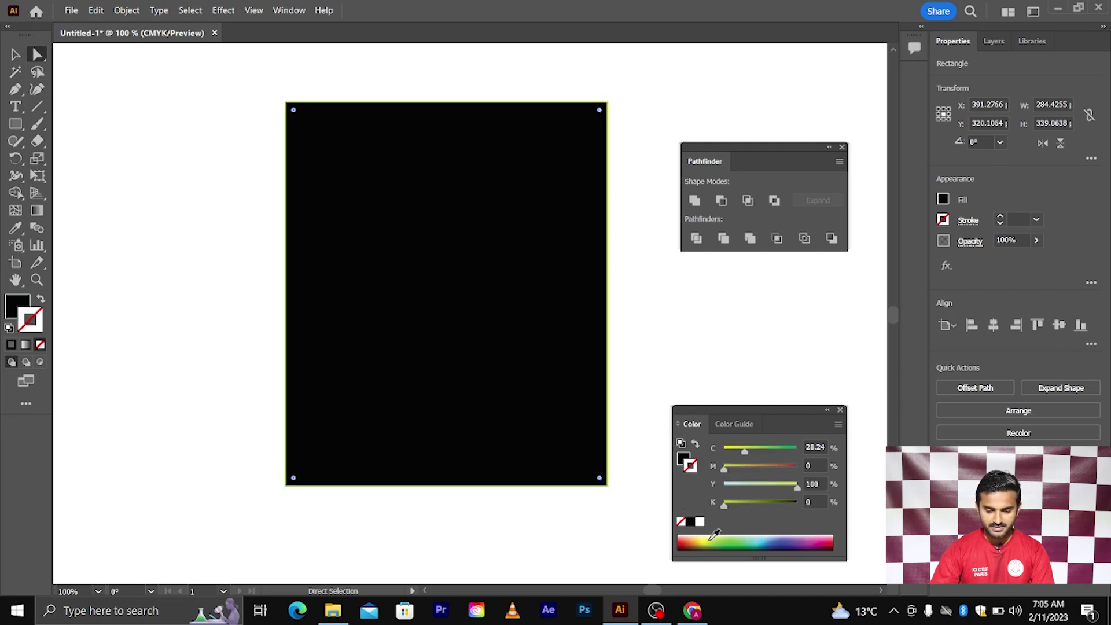
pyautogui.click(40, 300)
pyautogui.click(40, 344)
pyautogui.click(16, 308)
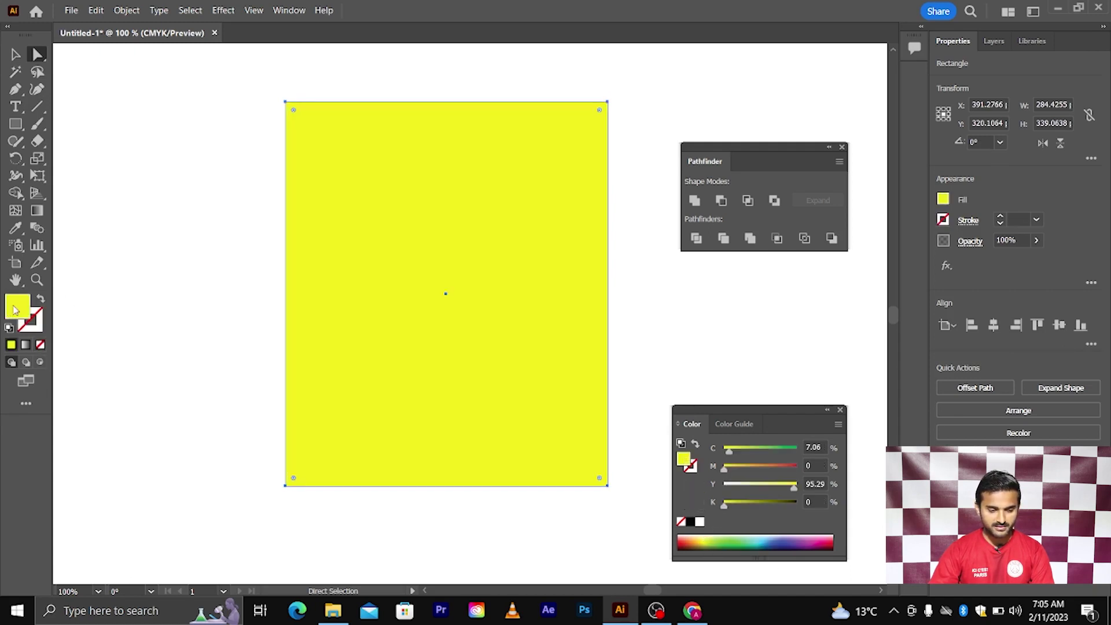
pyautogui.click(231, 296)
pyautogui.hscroll(1, 315, 318)
pyautogui.scroll(1, 173, 269)
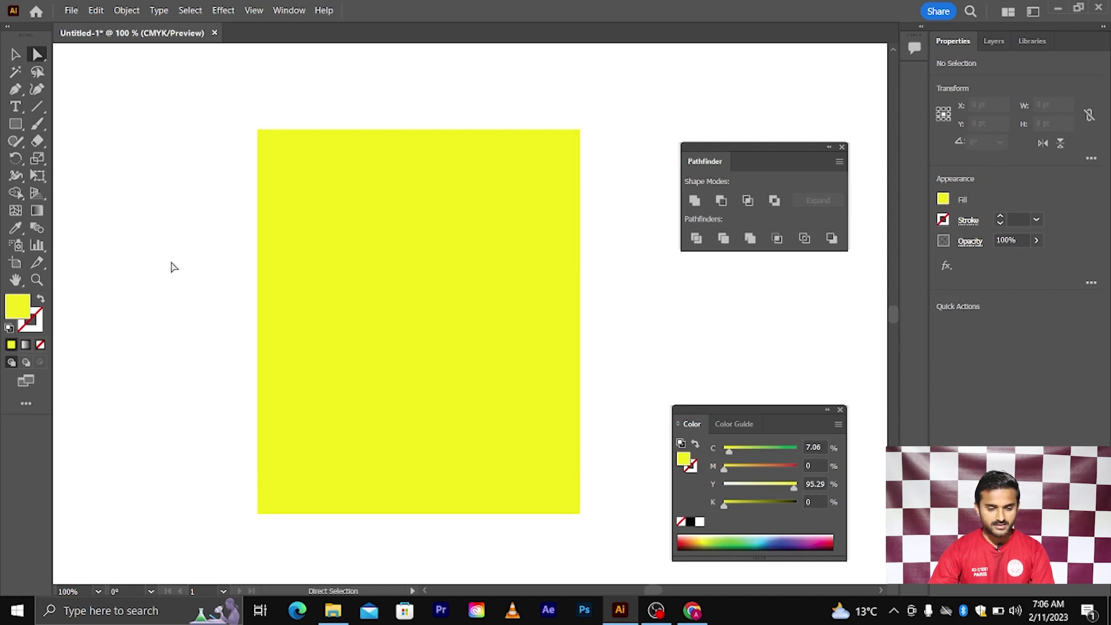
# - Draw a narrow upright rectangle about 13 by 44 pt beside the upper left of the yellow rectangle
pyautogui.click(16, 123)
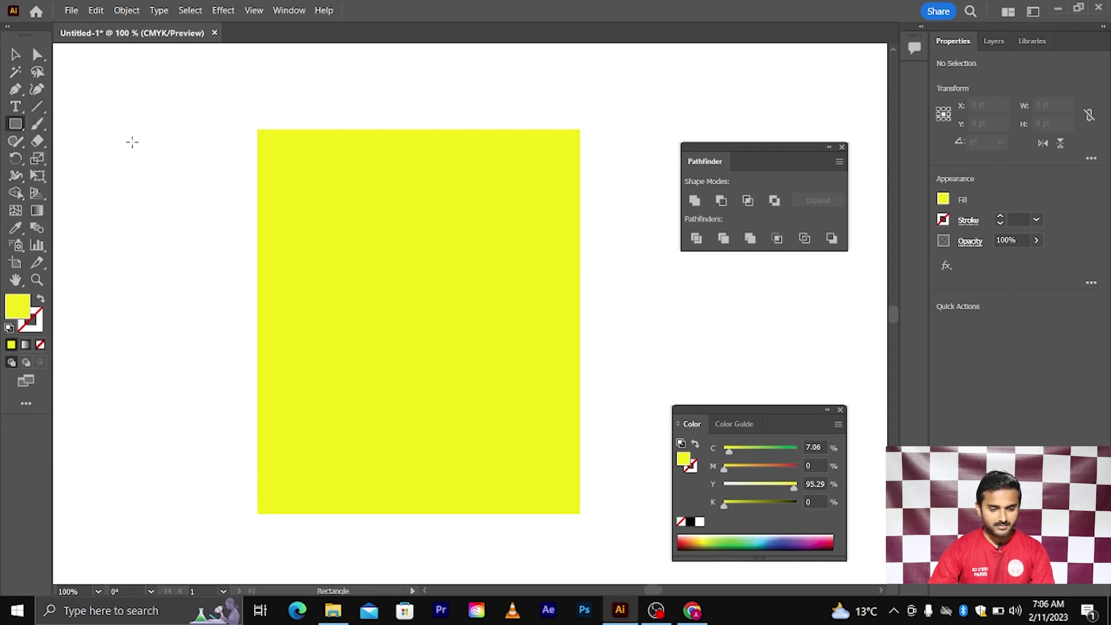
pyautogui.moveTo(132, 143); pyautogui.dragTo(148, 193)
pyautogui.click(16, 53)
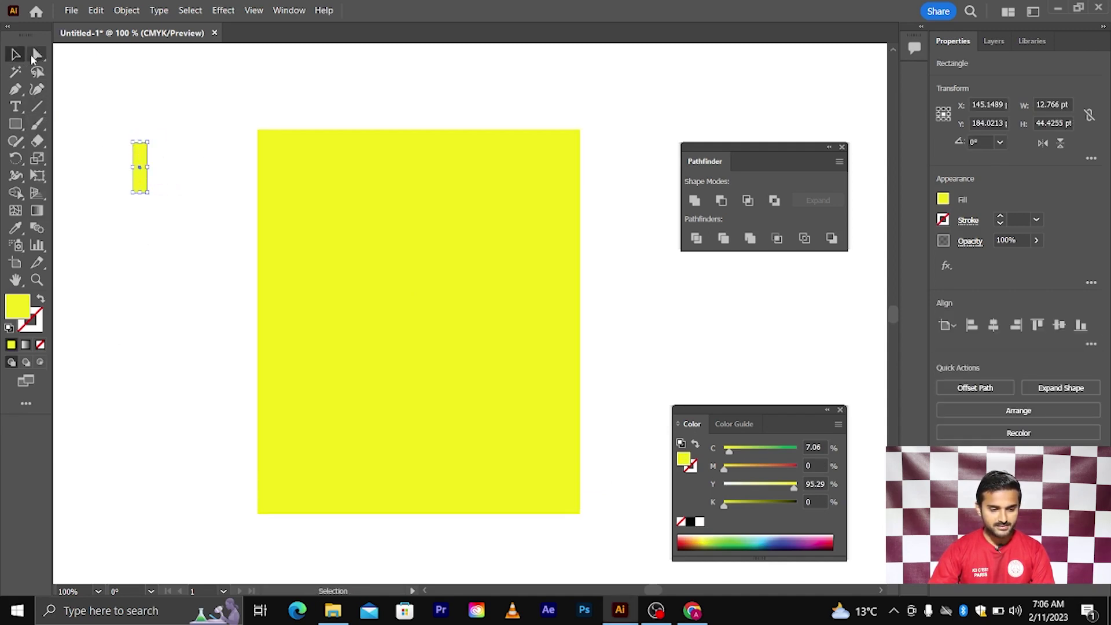
# - Round the narrow rectangle's corners fully so that its ends become semicircular
pyautogui.click(38, 54)
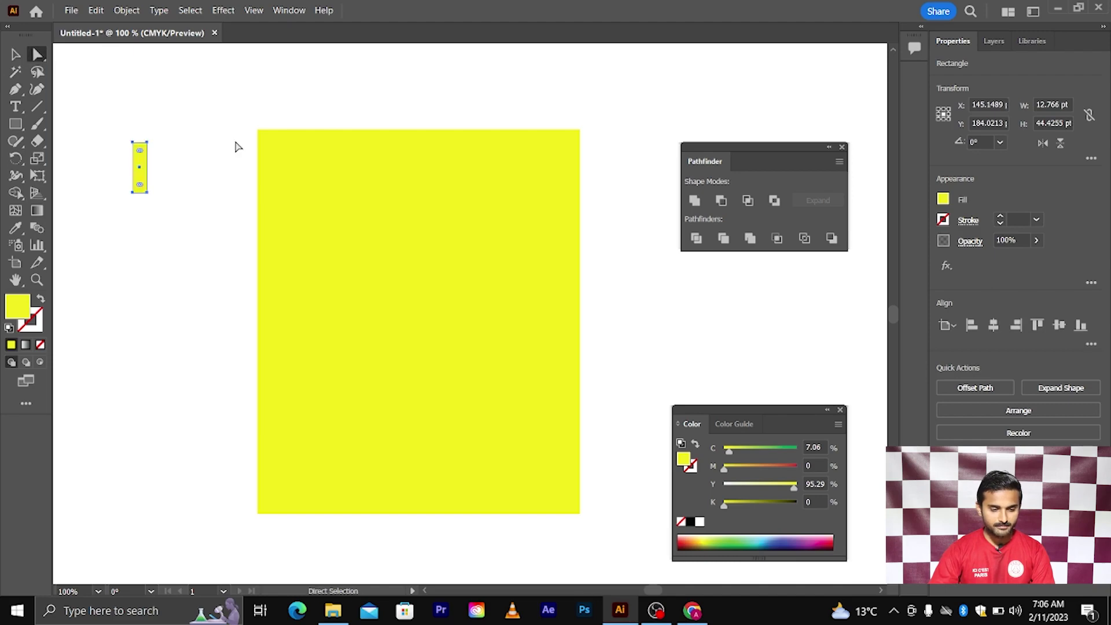
pyautogui.click(149, 152)
pyautogui.click(144, 153)
pyautogui.moveTo(141, 151); pyautogui.dragTo(129, 205)
pyautogui.click(15, 54)
# - Fill the small rounded bar with black
pyautogui.click(132, 160)
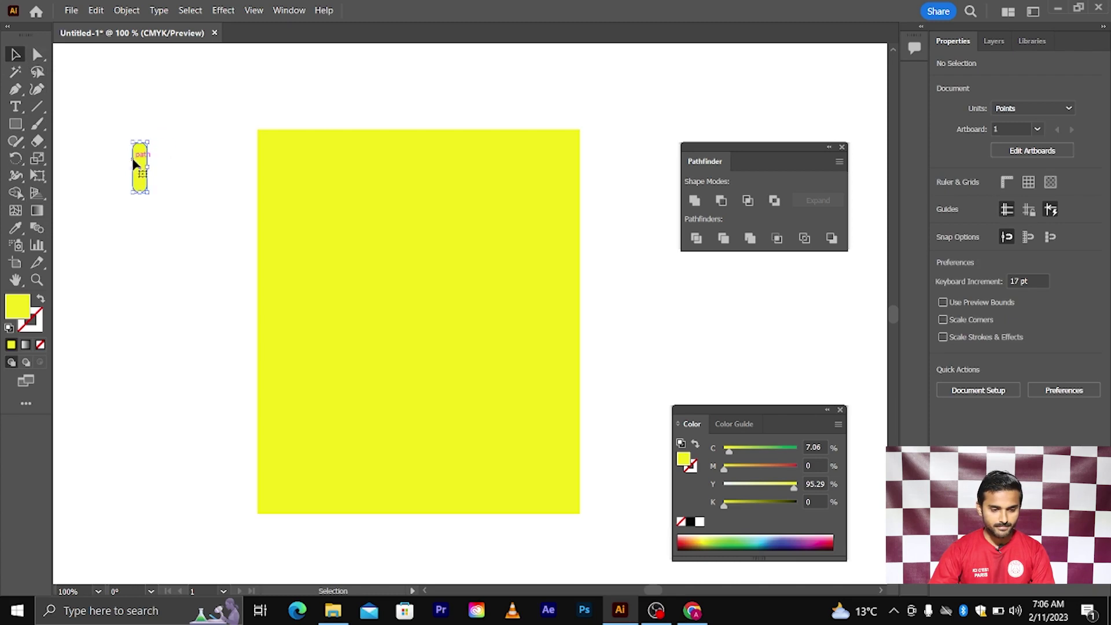
pyautogui.click(690, 521)
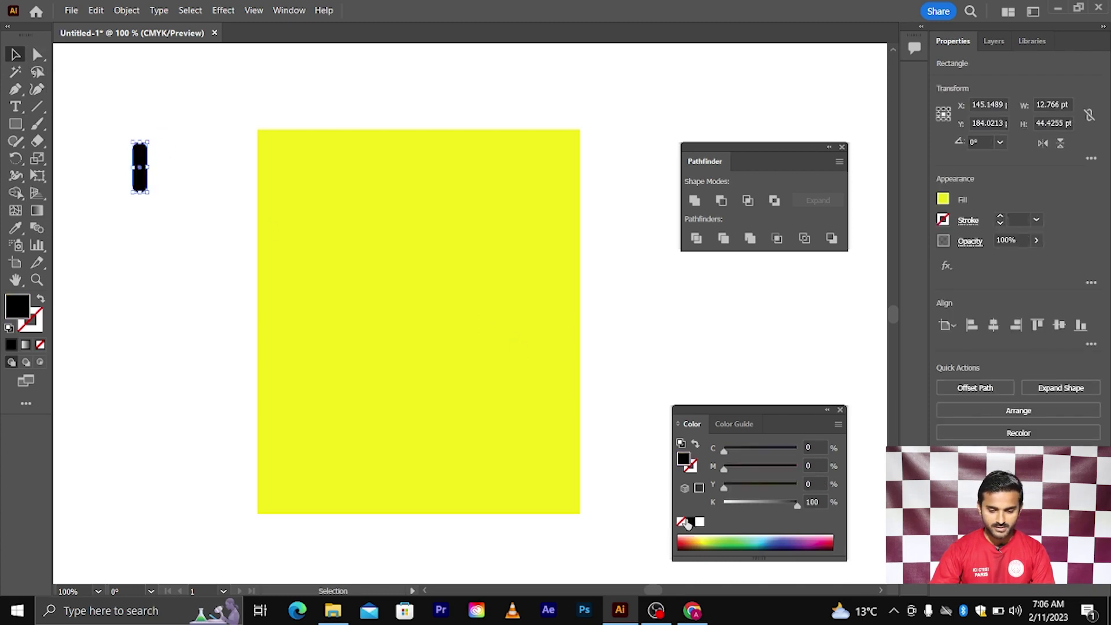
pyautogui.click(200, 223)
# - Place the black bar across the yellow rectangle's upper edge and make ten evenly spaced copies to its right
pyautogui.moveTo(139, 161); pyautogui.dragTo(310, 121)
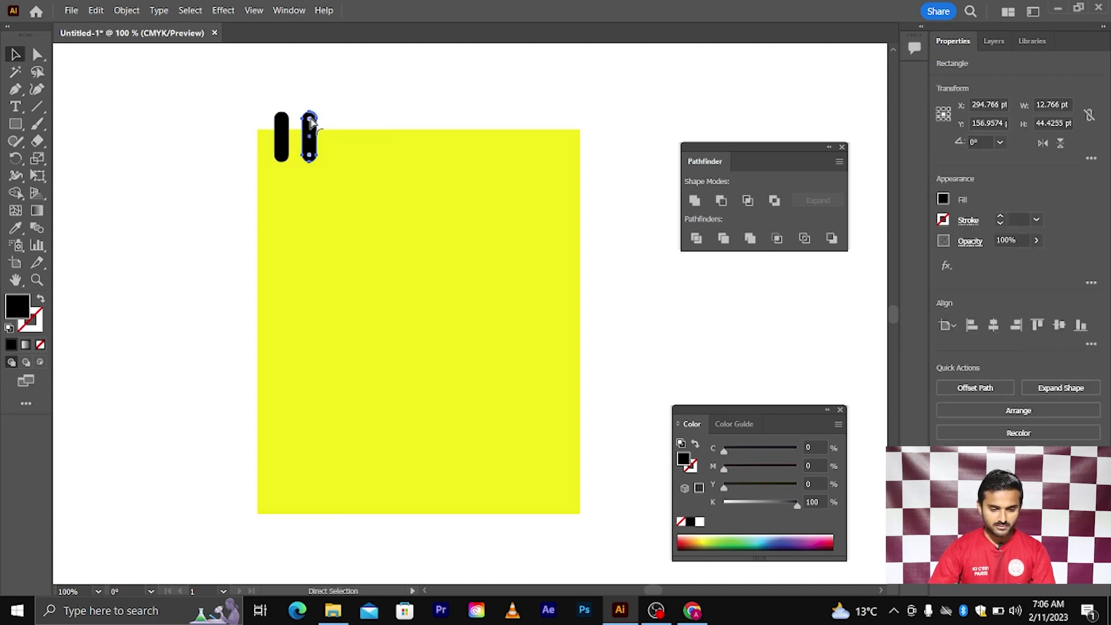
pyautogui.hotkey('ctrl', 'd')
pyautogui.hotkey('ctrl', 'd')
pyautogui.hotkey('ctrl', 'd')
pyautogui.hotkey('ctrl', 'd')
pyautogui.hotkey('ctrl', 'd')
pyautogui.hotkey('ctrl', 'd')
pyautogui.hotkey('ctrl', 'd')
pyautogui.hotkey('ctrl', 'd')
pyautogui.hotkey('ctrl', 'd')
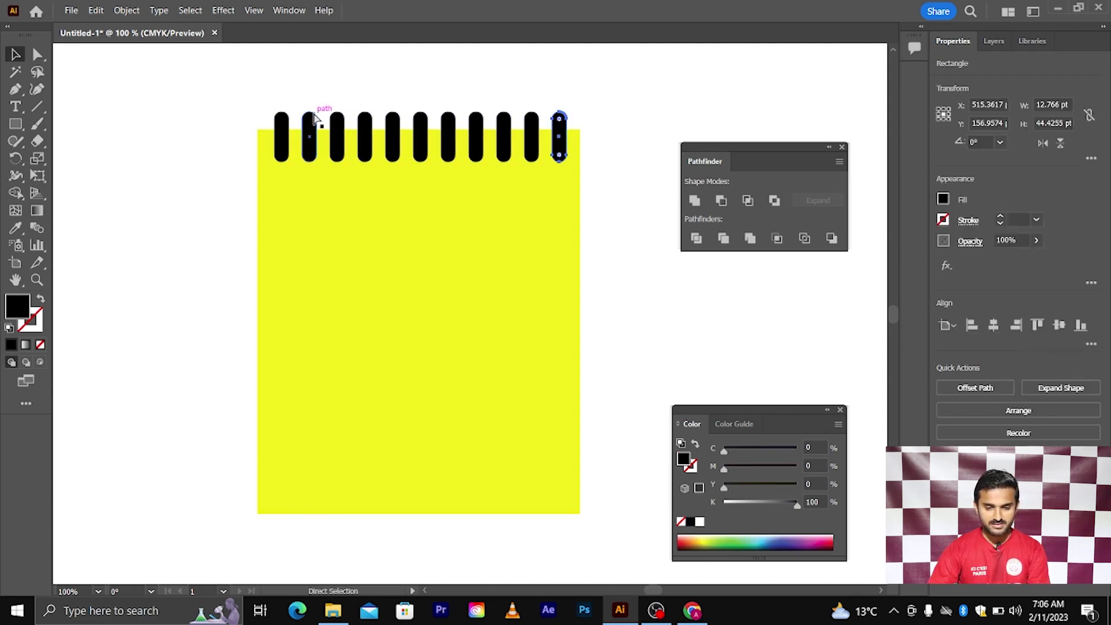
# - Group the black bars and align the group and the yellow rectangle to their horizontal centre
pyautogui.moveTo(249, 100); pyautogui.dragTo(579, 118)
pyautogui.hotkey('ctrl', 'g')
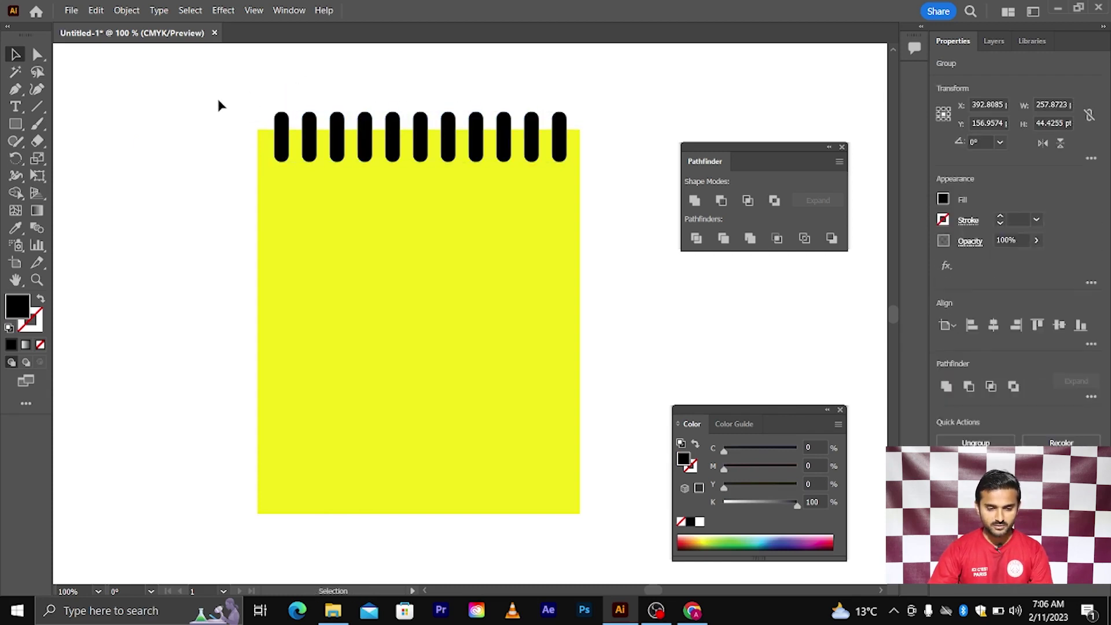
pyautogui.moveTo(219, 104); pyautogui.dragTo(626, 276)
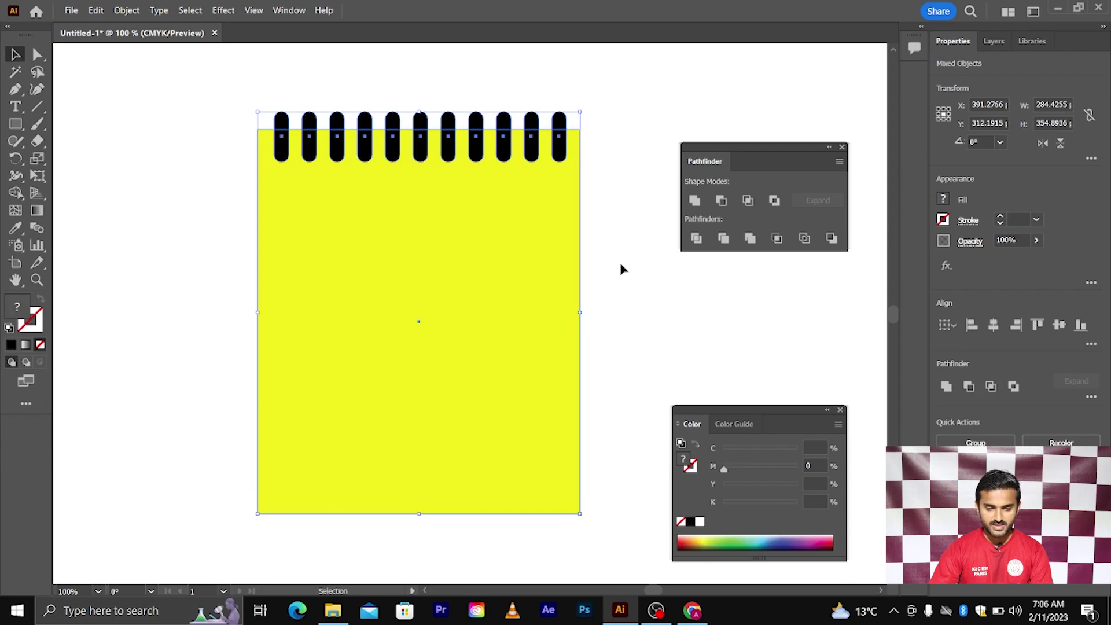
pyautogui.click(993, 327)
pyautogui.click(676, 300)
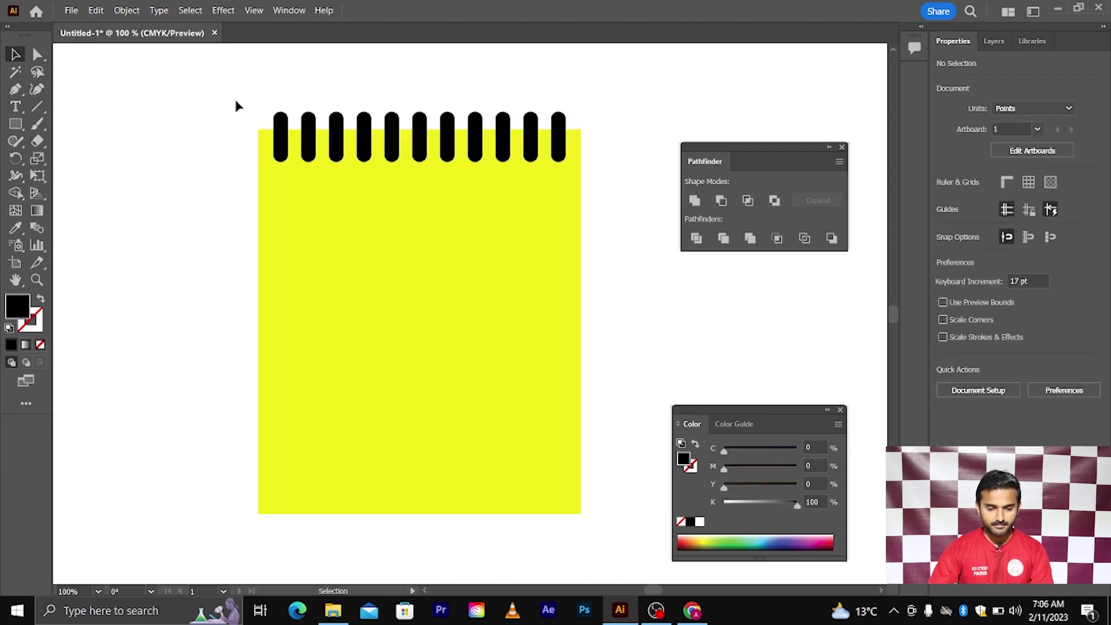
# - Draw a horizontal line about 245 pt long across the yellow rectangle, below the row of black bars
pyautogui.click(38, 106)
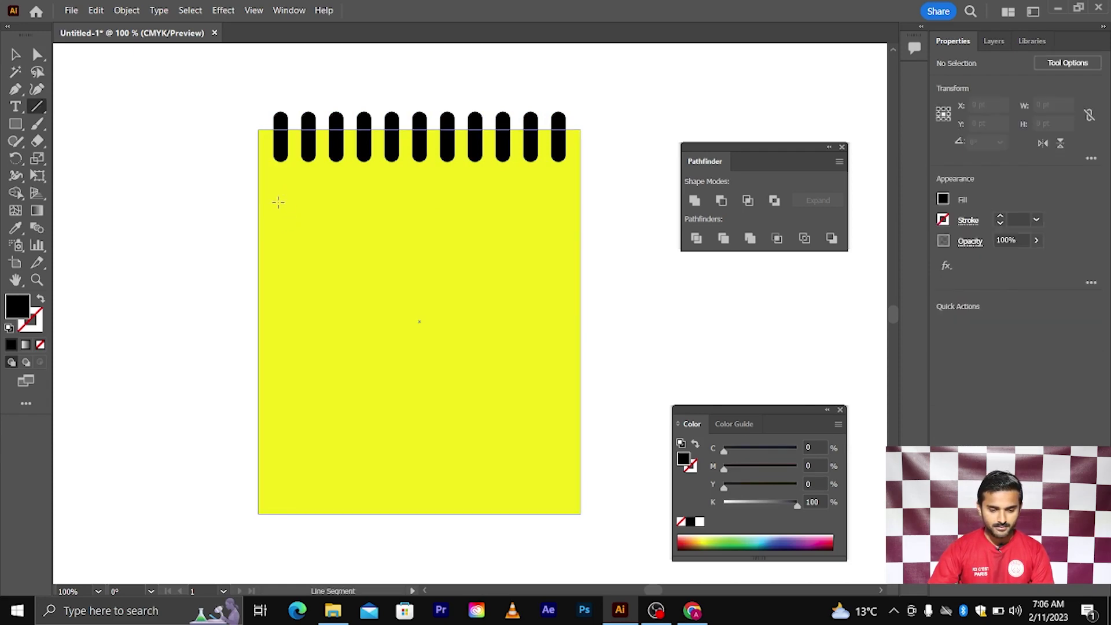
pyautogui.moveTo(280, 137); pyautogui.dragTo(280, 214)
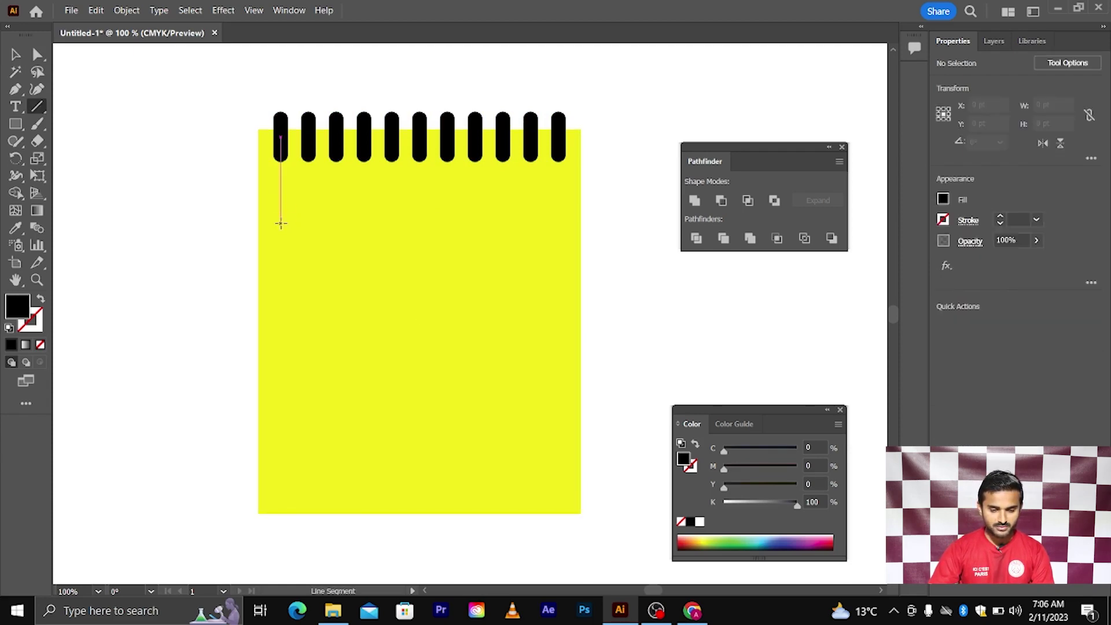
pyautogui.moveTo(281, 221); pyautogui.dragTo(559, 222)
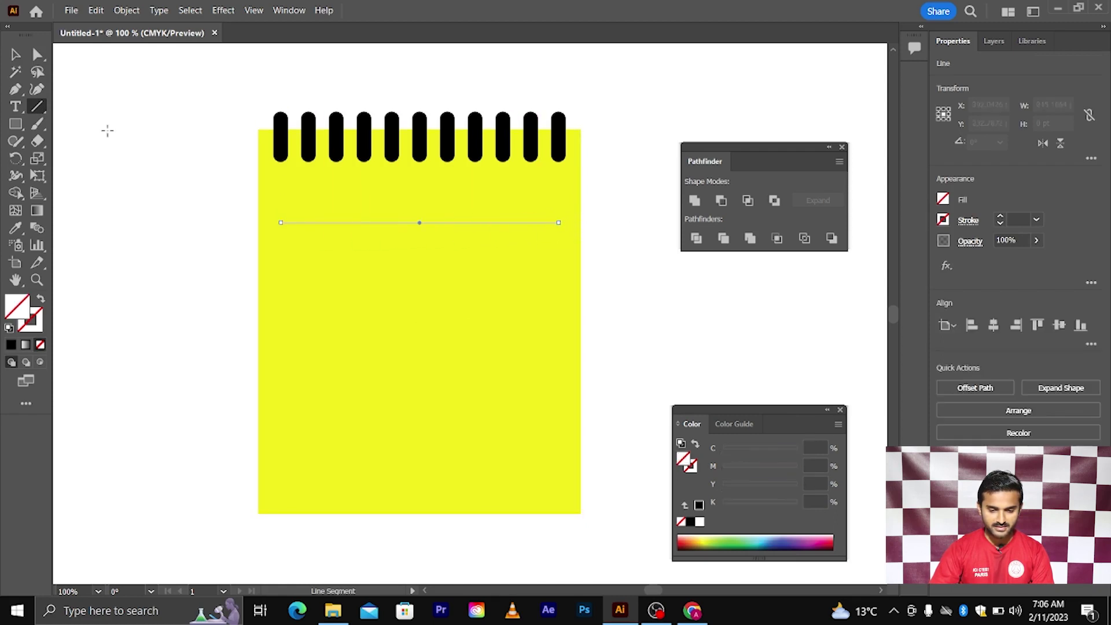
pyautogui.press('v')
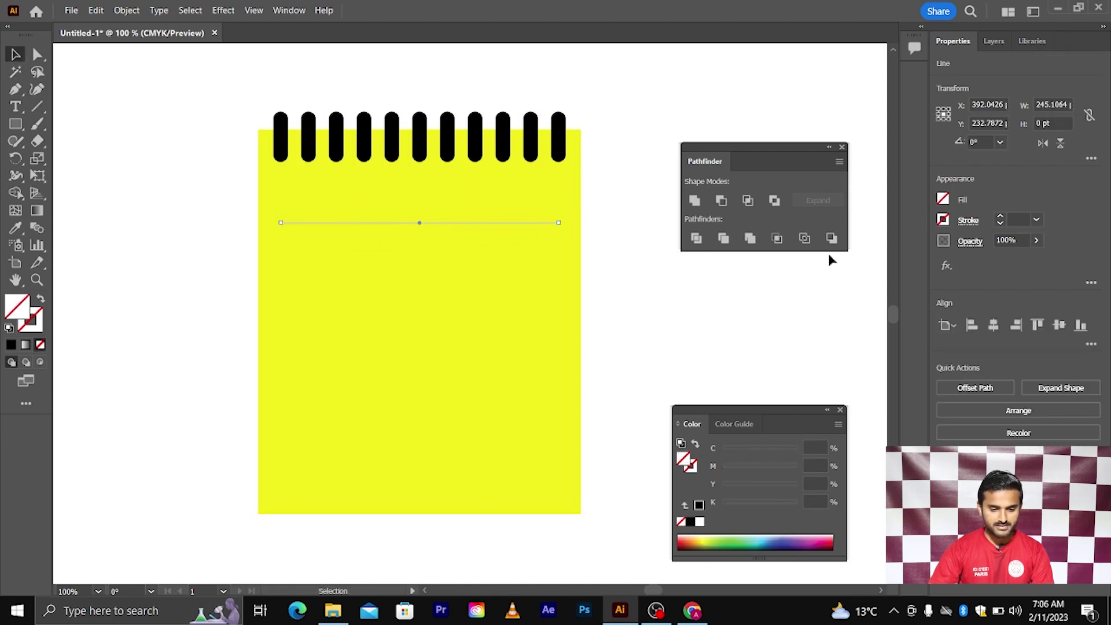
# - Give the horizontal line a black stroke with a weight of 10 pt
pyautogui.click(1017, 219)
pyautogui.press('Up')
pyautogui.press('Up')
pyautogui.press('Up')
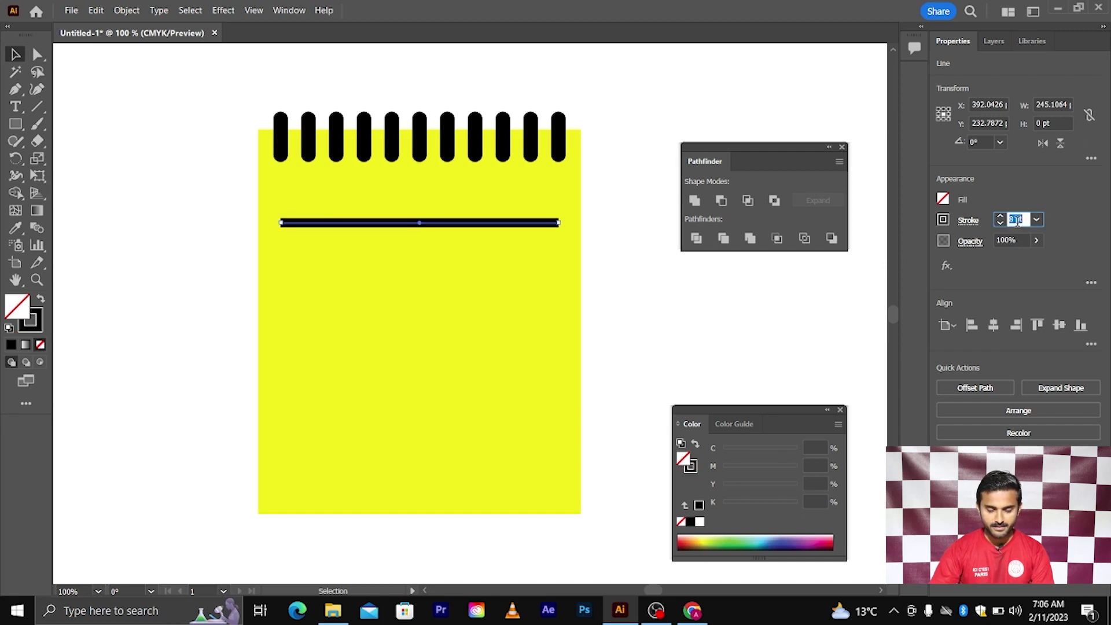
pyautogui.press('Up')
pyautogui.click(678, 327)
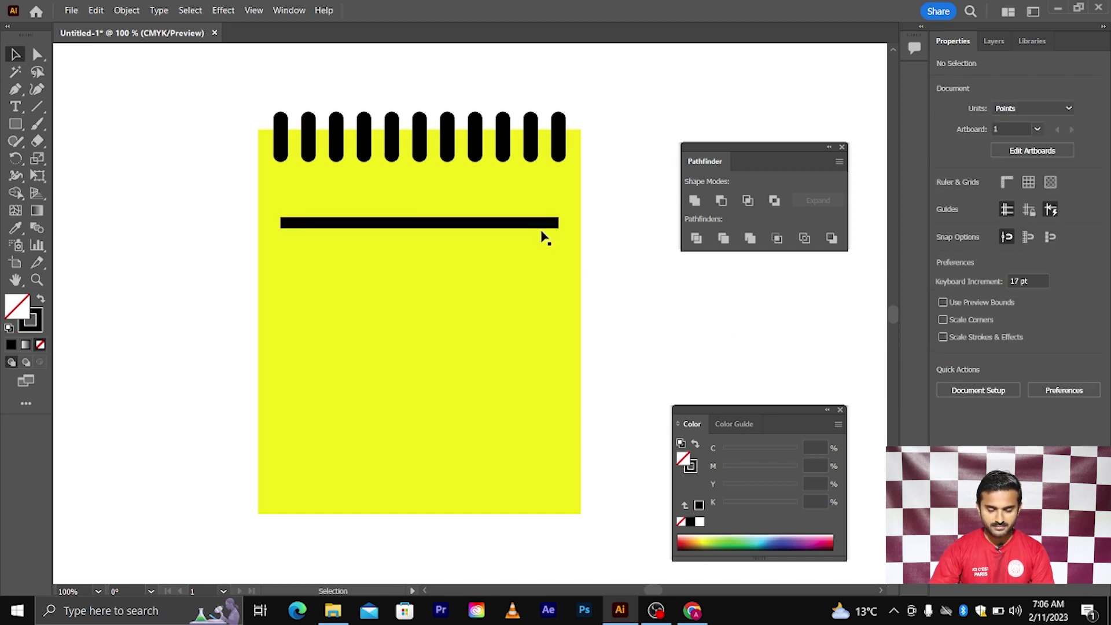
# - Show the full stroke options and apply a round cap to the horizontal line's ends
pyautogui.click(450, 223)
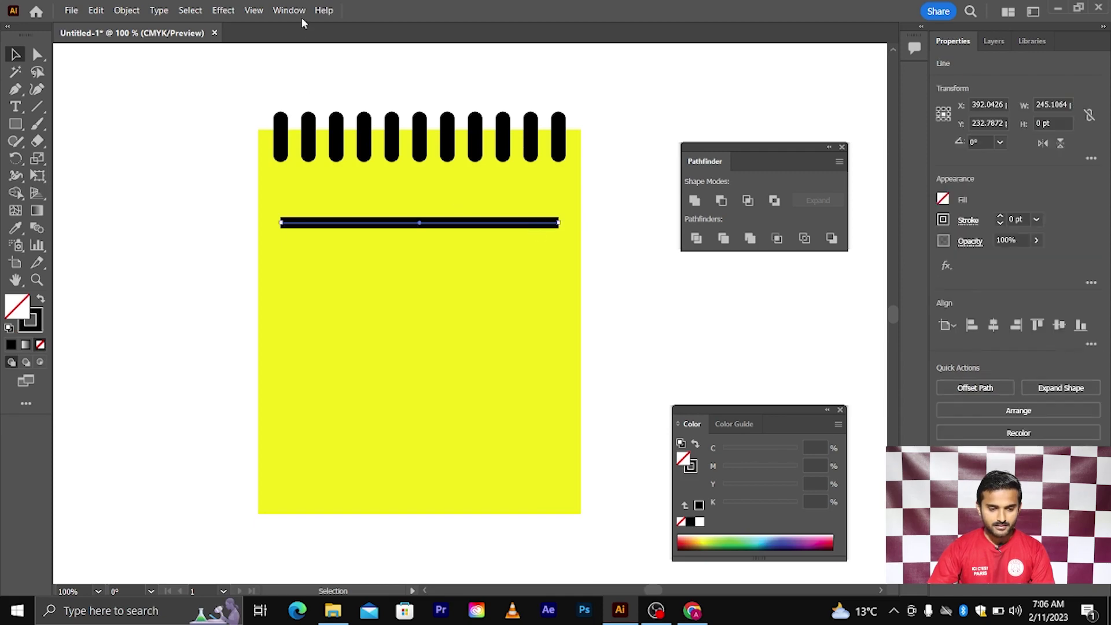
pyautogui.click(292, 11)
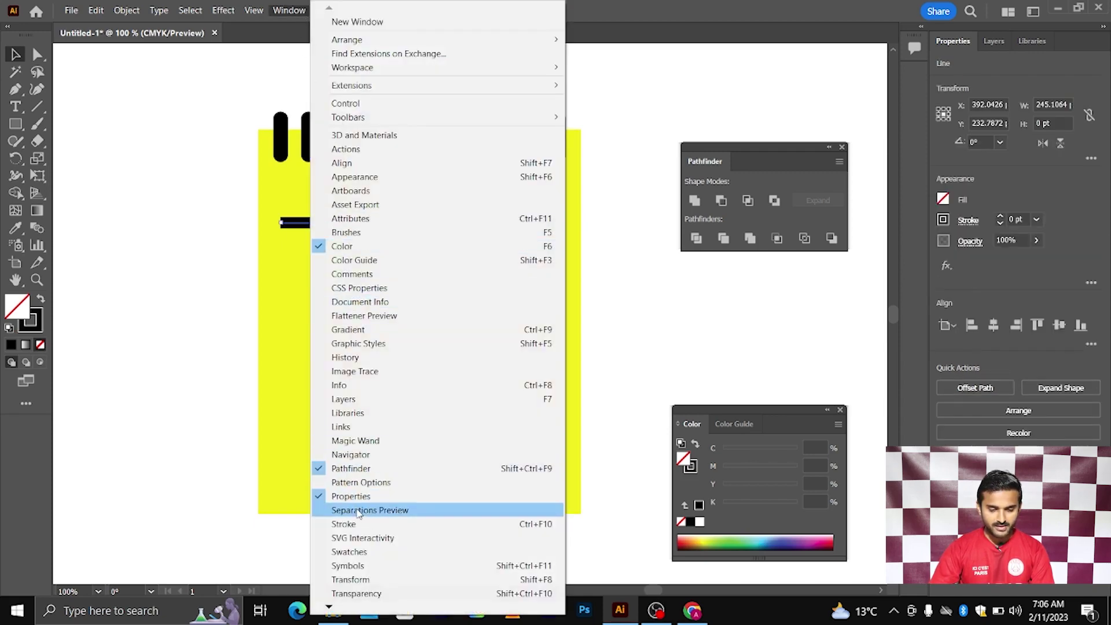
pyautogui.click(386, 523)
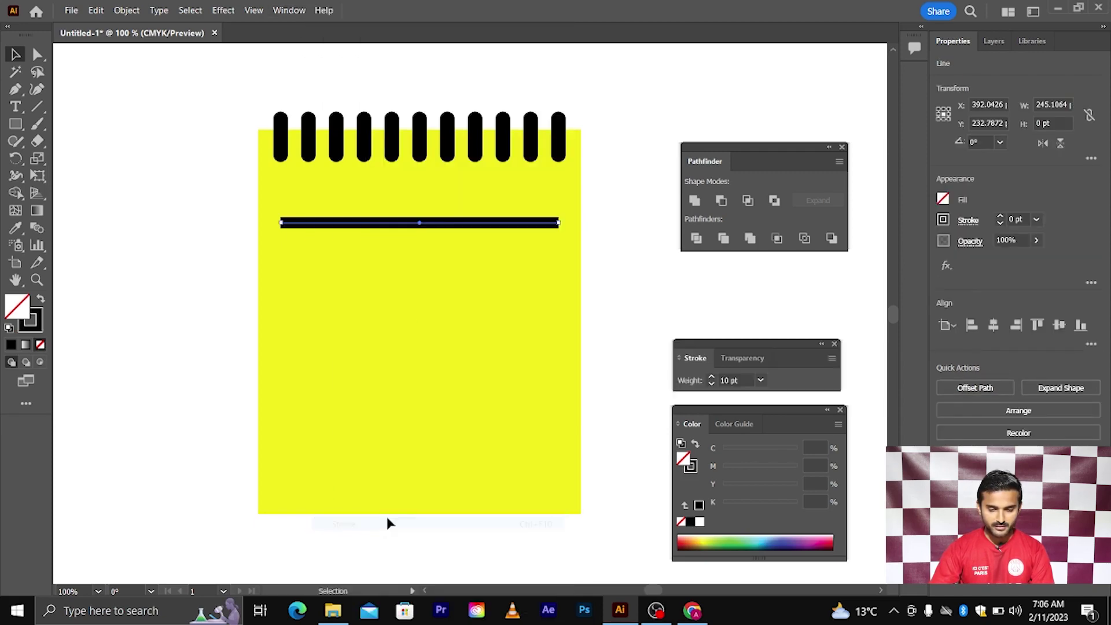
pyautogui.click(831, 360)
pyautogui.click(857, 361)
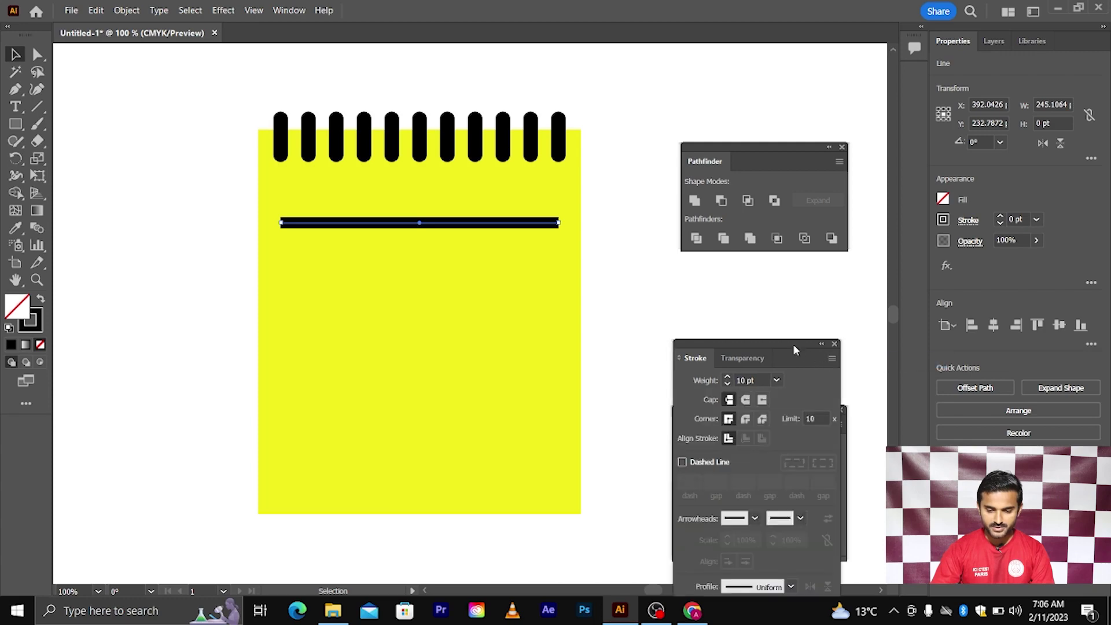
pyautogui.moveTo(794, 345)
pyautogui.mouseDown()
pyautogui.moveTo(792, 239)
pyautogui.moveTo(809, 182)
pyautogui.moveTo(816, 28)
pyautogui.moveTo(817, 60)
pyautogui.mouseUp()
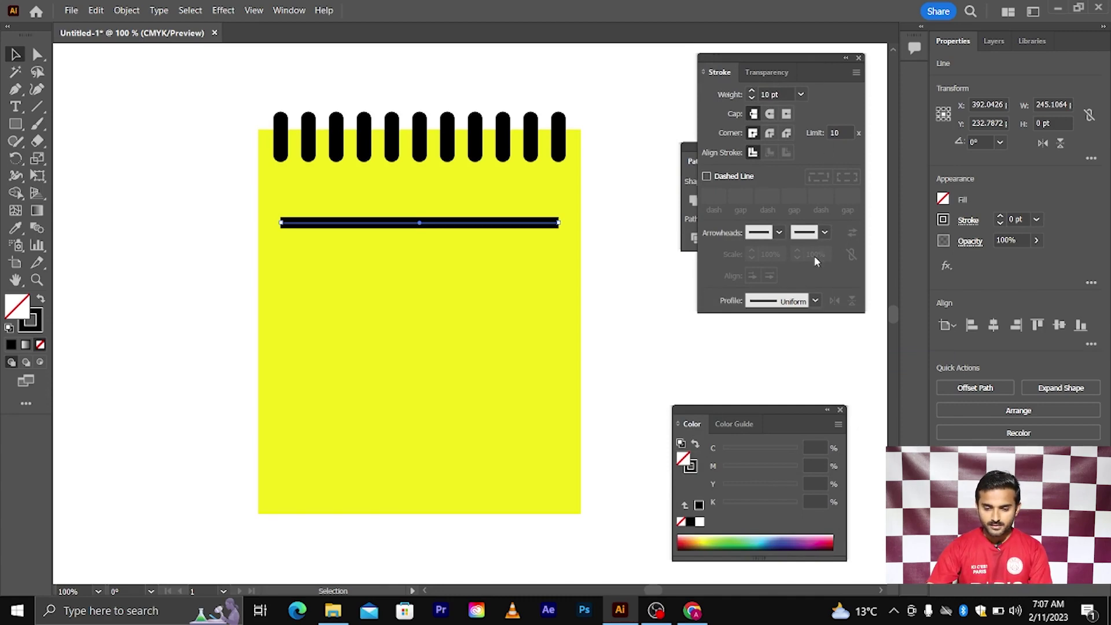
pyautogui.click(770, 115)
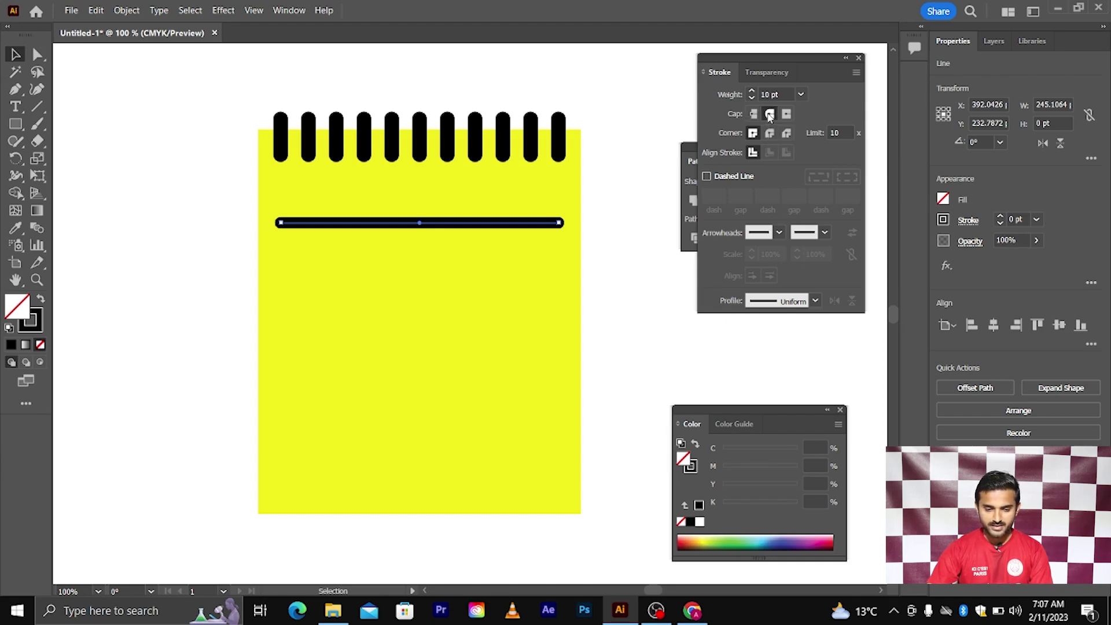
pyautogui.scroll(1, 565, 225)
pyautogui.click(599, 240)
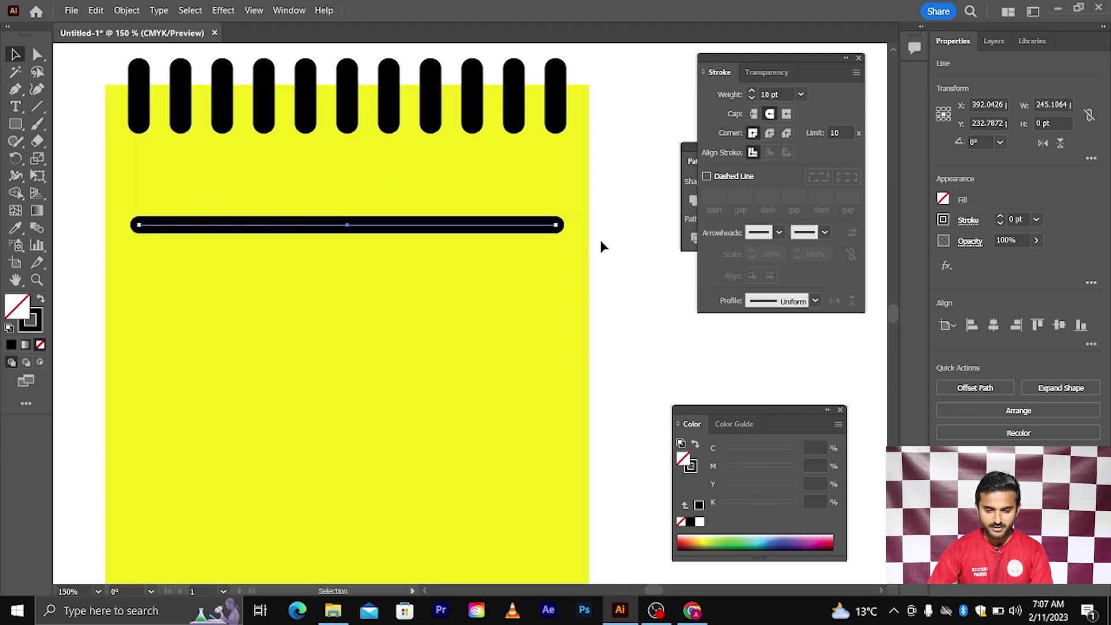
# - Try filling the notepad page with evenly spaced copies of the full-width line about 22 pt apart
pyautogui.scroll(-2, 599, 239)
pyautogui.moveTo(567, 237); pyautogui.dragTo(569, 250)
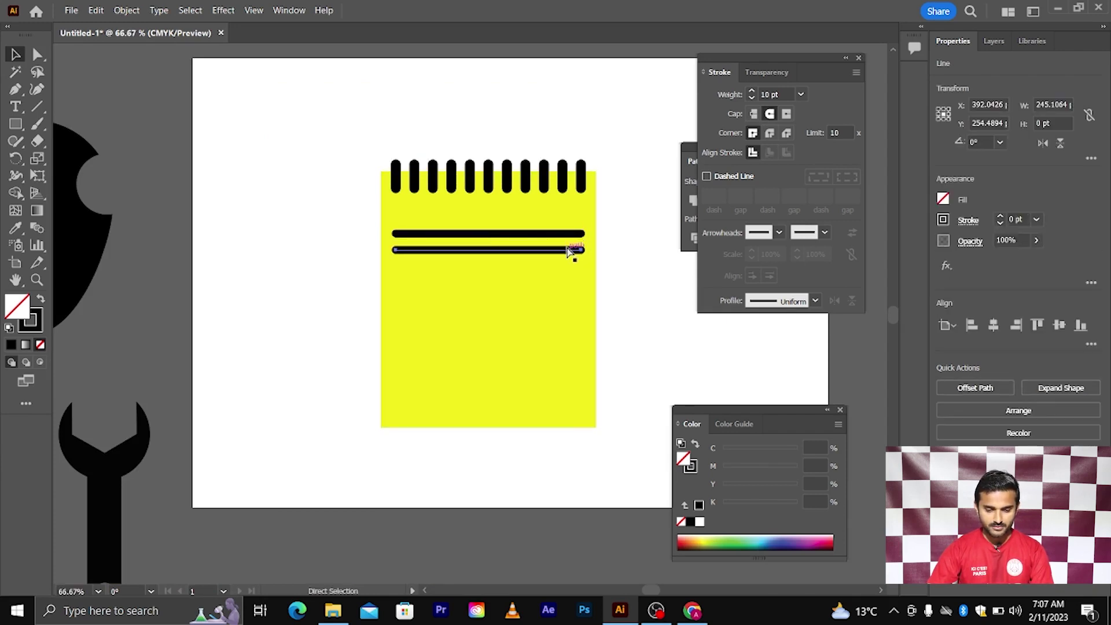
pyautogui.hotkey('ctrl', 'd')
pyautogui.hotkey('ctrl', 'd')
pyautogui.hotkey('ctrl', 'd')
pyautogui.hotkey('ctrl', 'd')
pyautogui.hotkey('ctrl', 'd')
pyautogui.hotkey('ctrl', 'd')
pyautogui.hotkey('ctrl', 'd')
pyautogui.hotkey('ctrl', 'd')
pyautogui.hotkey('ctrl', 'd')
pyautogui.hotkey('ctrl', 'd')
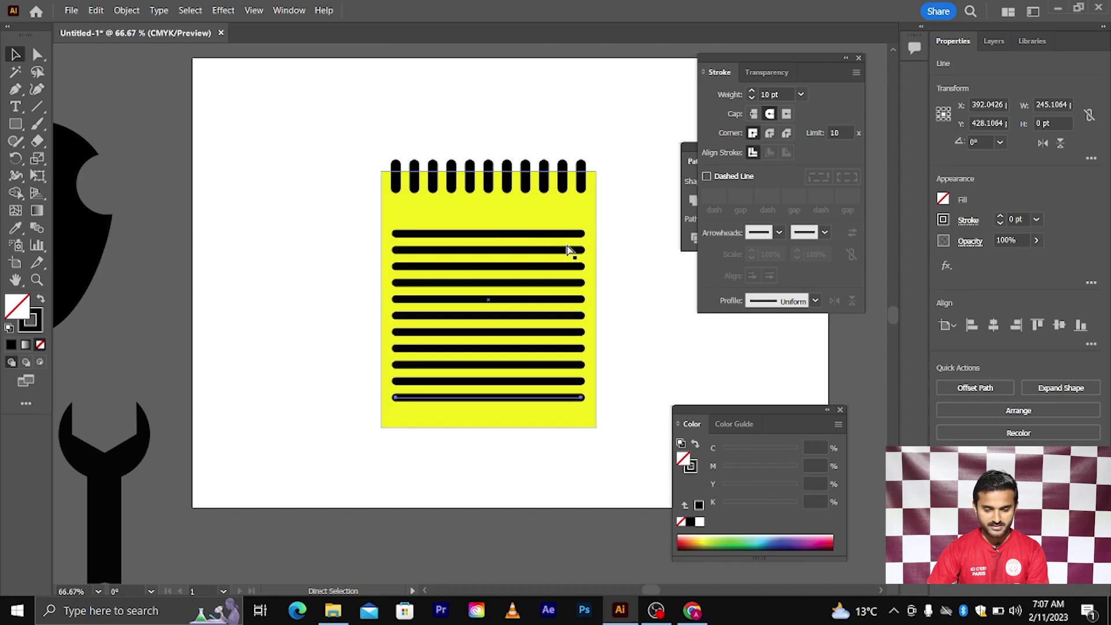
# - Undo all the line copies so that only the original horizontal line is left
pyautogui.click(595, 237)
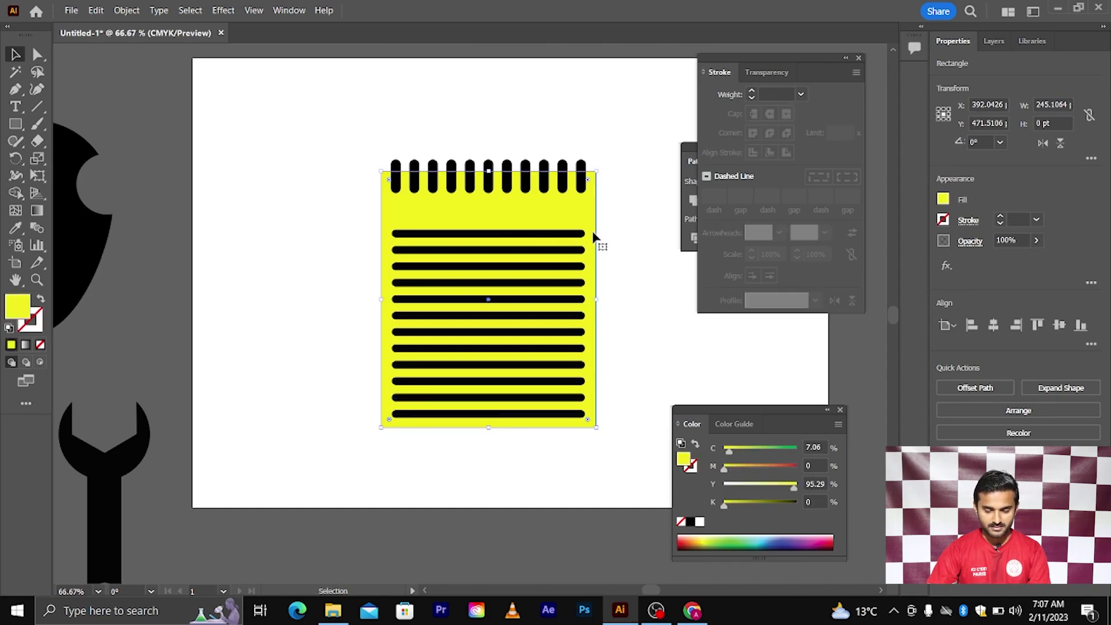
pyautogui.hotkey('ctrl', 'z')
pyautogui.hotkey('ctrl', 'z')
pyautogui.hotkey('ctrl', 'z')
pyautogui.hotkey('ctrl', 'z')
pyautogui.hotkey('ctrl', 'z')
pyautogui.hotkey('ctrl', 'z')
pyautogui.hotkey('ctrl', 'z')
pyautogui.hotkey('ctrl', 'z')
pyautogui.hotkey('ctrl', 'z')
pyautogui.hotkey('ctrl', 'z')
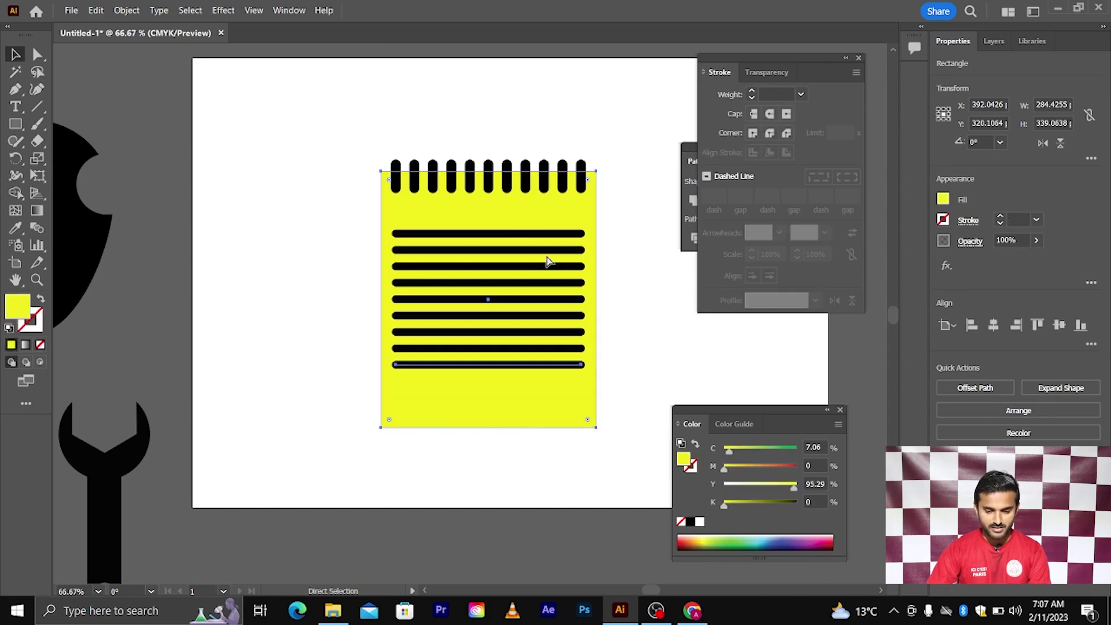
pyautogui.hotkey('ctrl', 'z')
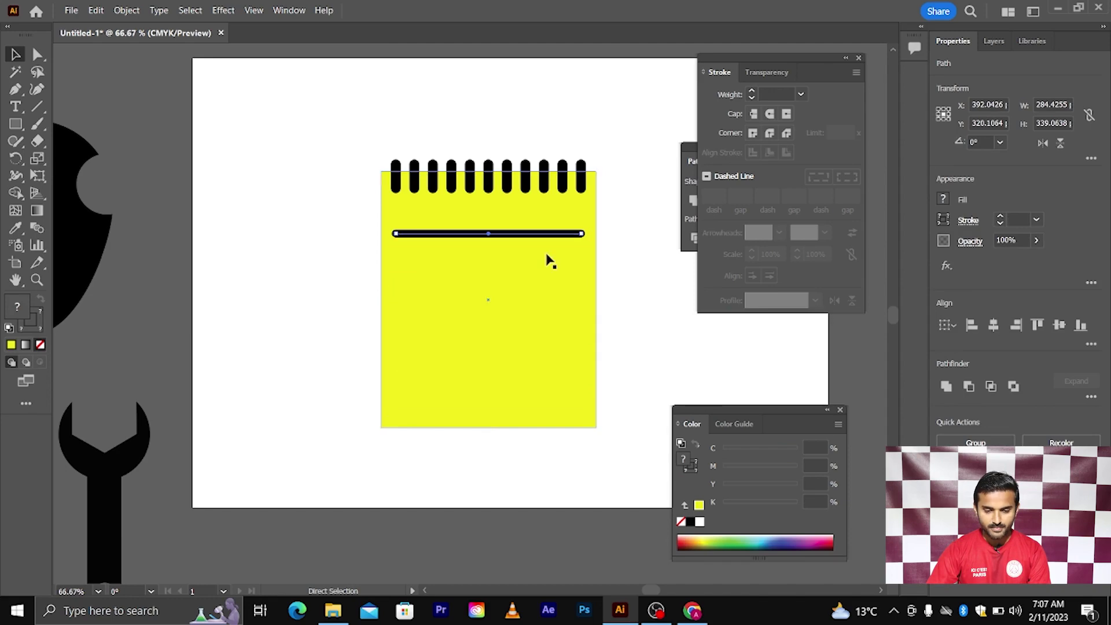
# - Shorten the line about its centre to about 204 pt and make nine copies below it, spaced about 26 pt apart
pyautogui.scroll(1, 561, 242)
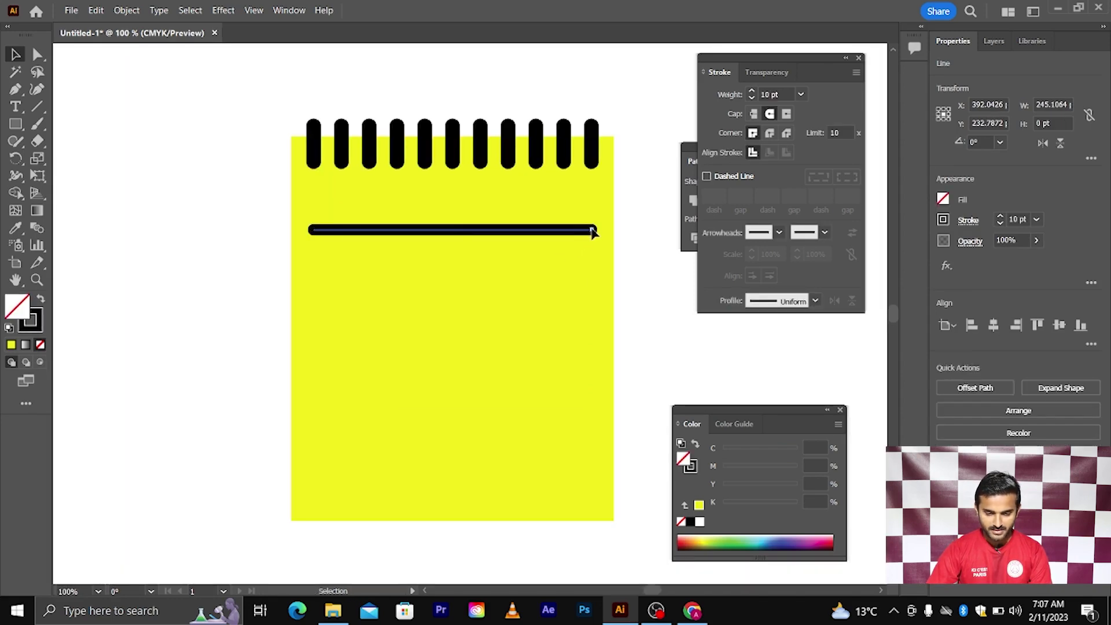
pyautogui.moveTo(593, 231); pyautogui.dragTo(533, 262)
pyautogui.click(640, 273)
pyautogui.hotkey('ctrl', 'd')
pyautogui.hotkey('ctrl', 'd')
pyautogui.hotkey('ctrl', 'd')
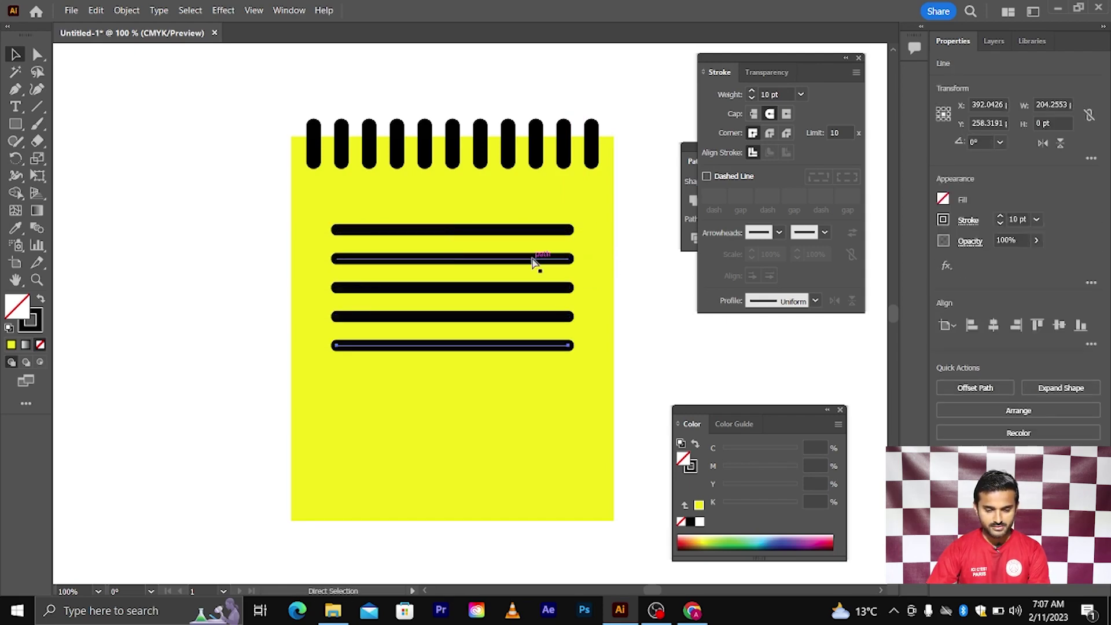
pyautogui.hotkey('ctrl', 'd')
pyautogui.hotkey('ctrl', 'd')
pyautogui.hotkey('ctrl', 'd')
pyautogui.hotkey('ctrl', 'd')
pyautogui.hotkey('ctrl', 'd')
pyautogui.scroll(-1, 533, 260)
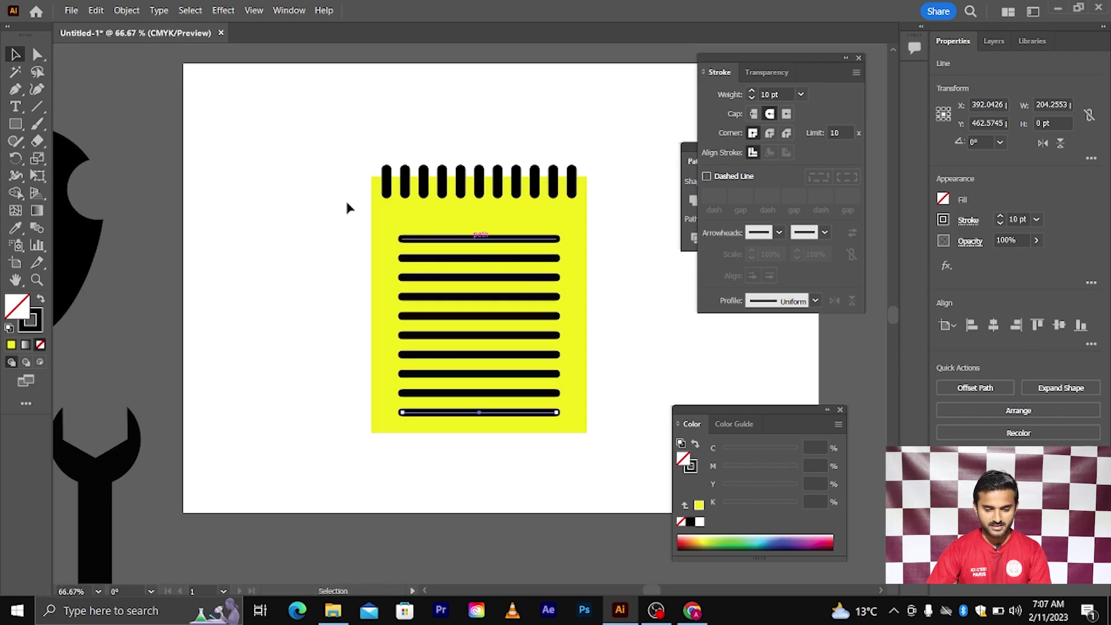
# - Expand the fill and stroke of the yellow rectangle, the black bars and all the lines
pyautogui.moveTo(324, 148); pyautogui.dragTo(617, 451)
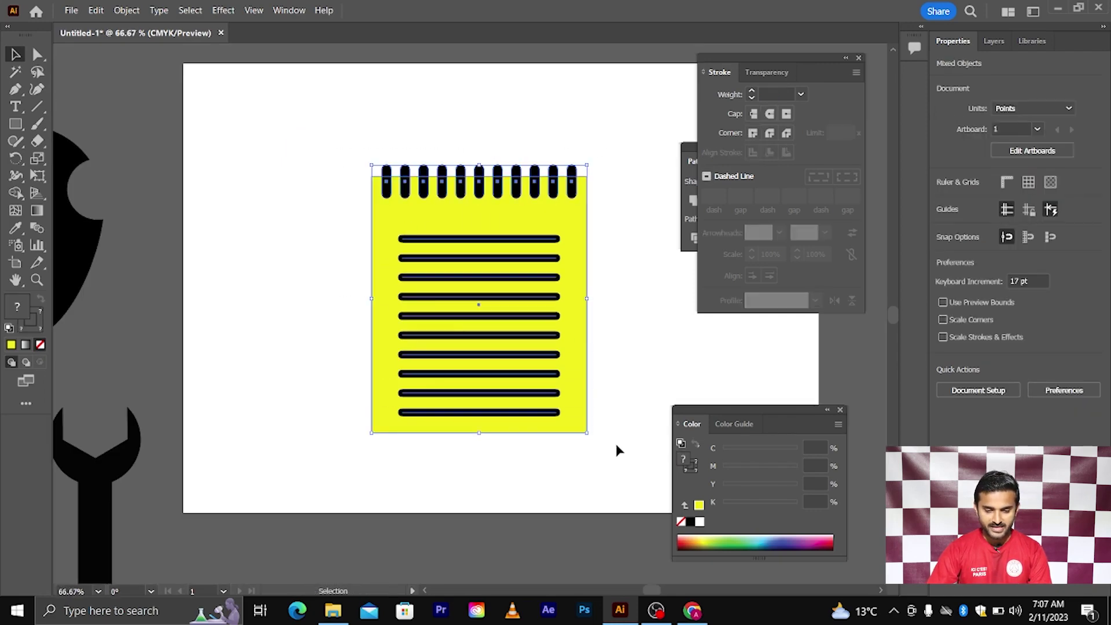
pyautogui.click(126, 10)
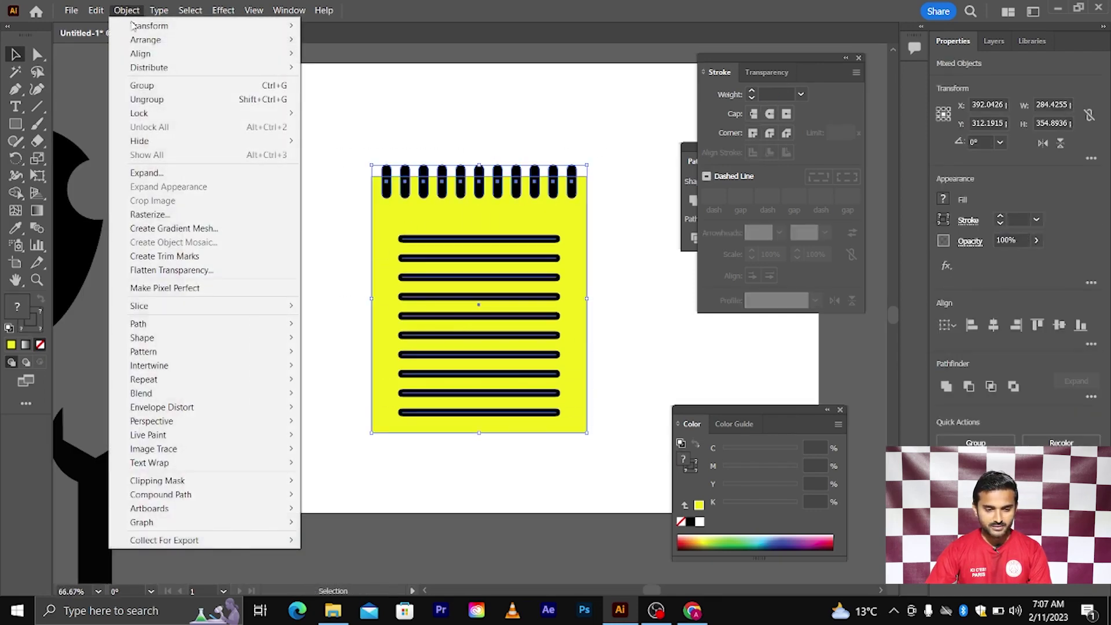
pyautogui.click(172, 175)
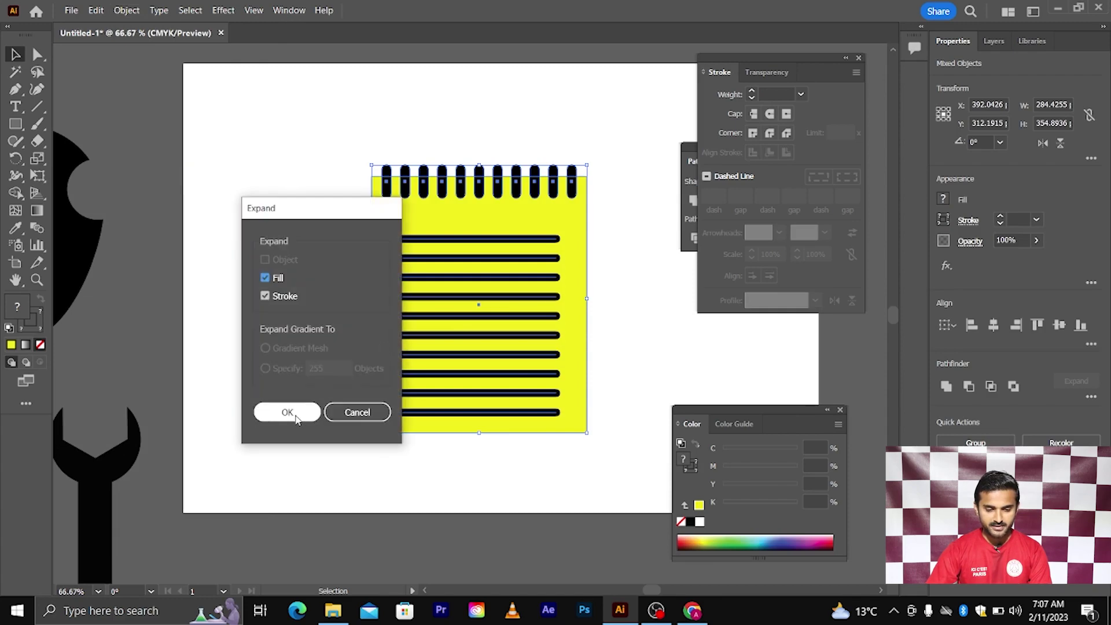
pyautogui.click(290, 413)
# - Cut the black bars and lines out of the yellow rectangle with Minus Front
pyautogui.scroll(1, 560, 314)
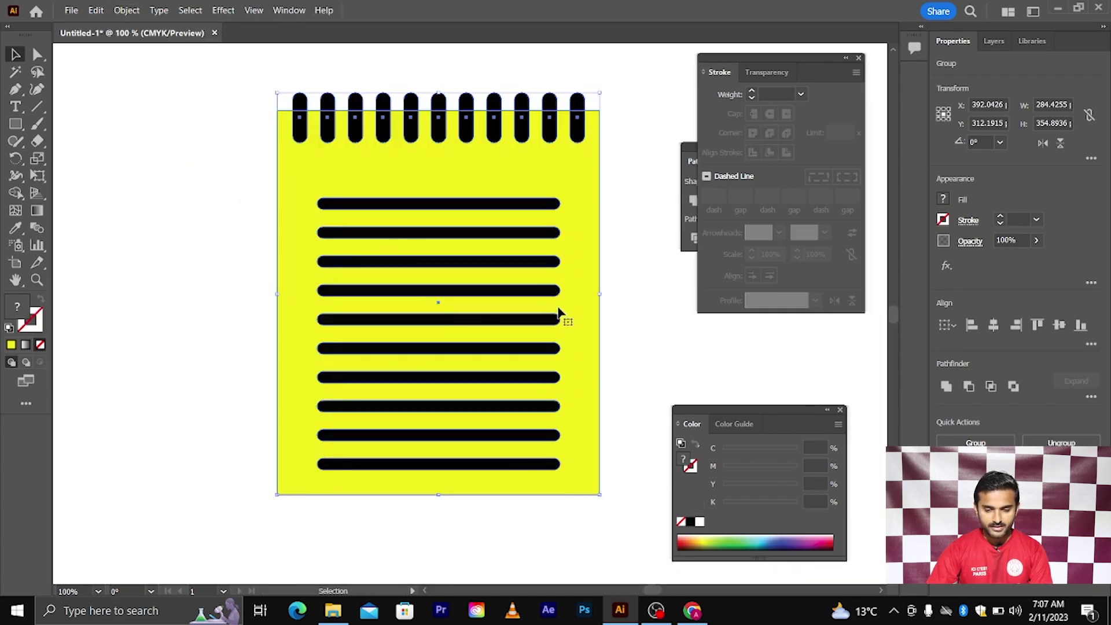
pyautogui.moveTo(691, 145); pyautogui.dragTo(656, 144)
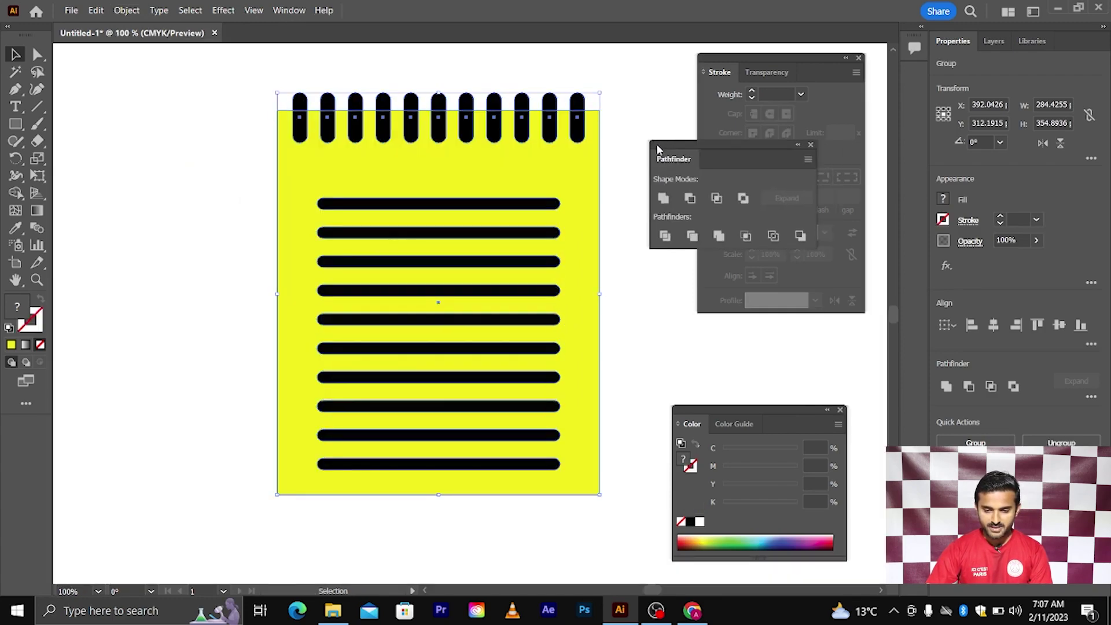
pyautogui.click(689, 199)
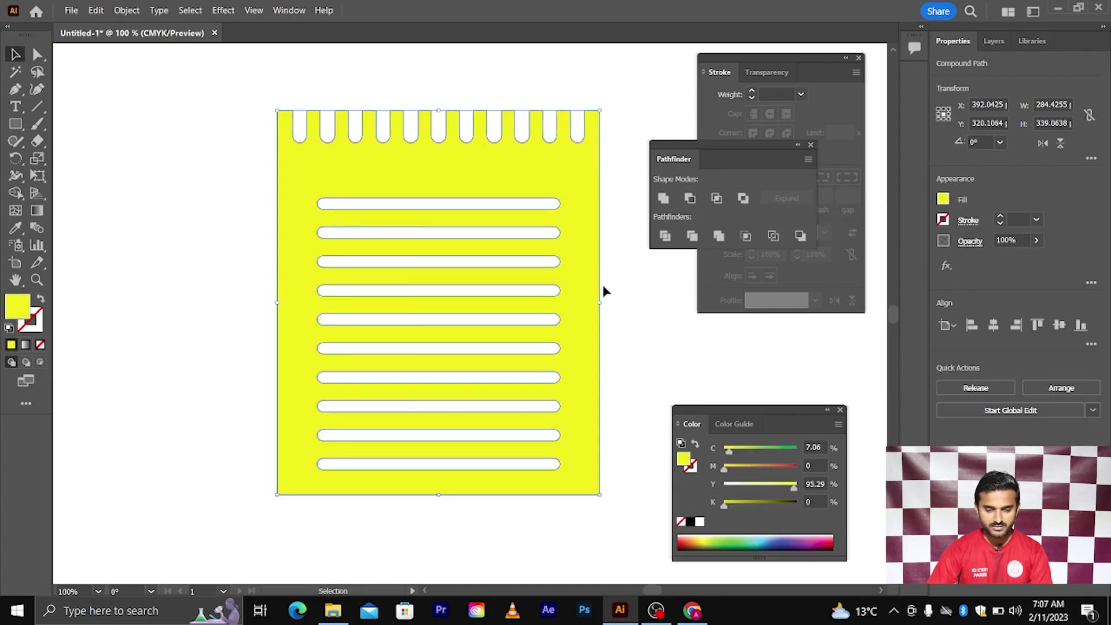
pyautogui.scroll(-1, 604, 291)
pyautogui.click(604, 291)
pyautogui.scroll(-1, 615, 290)
pyautogui.hscroll(1, 607, 277)
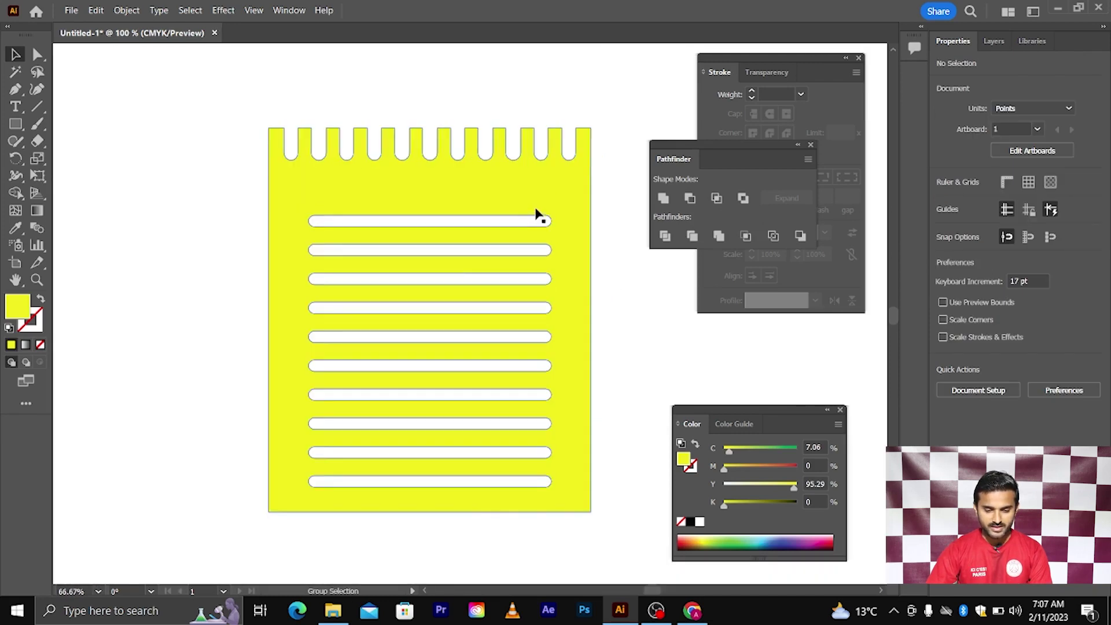
# - Round the notepad's two lower outer corners by about 18.5 pt
pyautogui.scroll(1, 538, 218)
pyautogui.click(36, 54)
pyautogui.hotkey('ctrl', 'a')
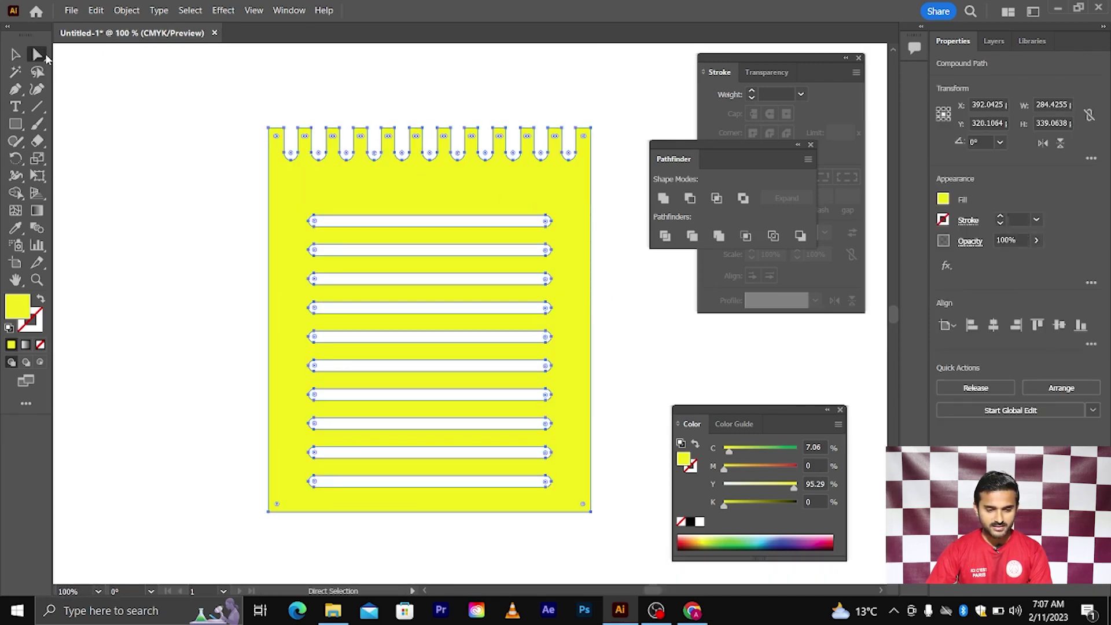
pyautogui.scroll(-1, 258, 377)
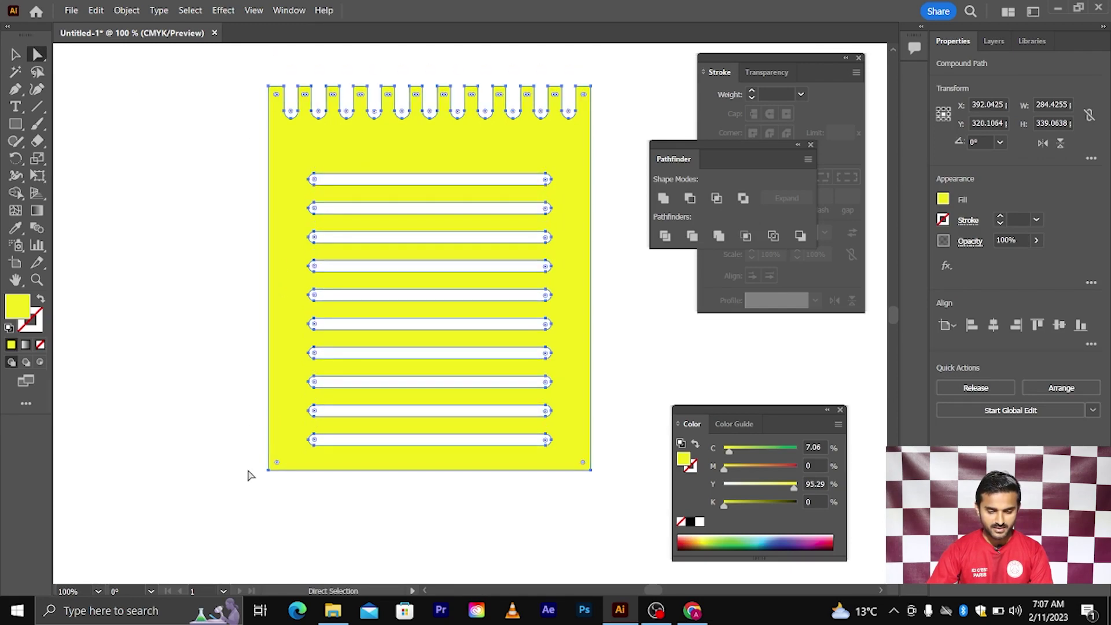
pyautogui.moveTo(248, 471); pyautogui.dragTo(603, 486)
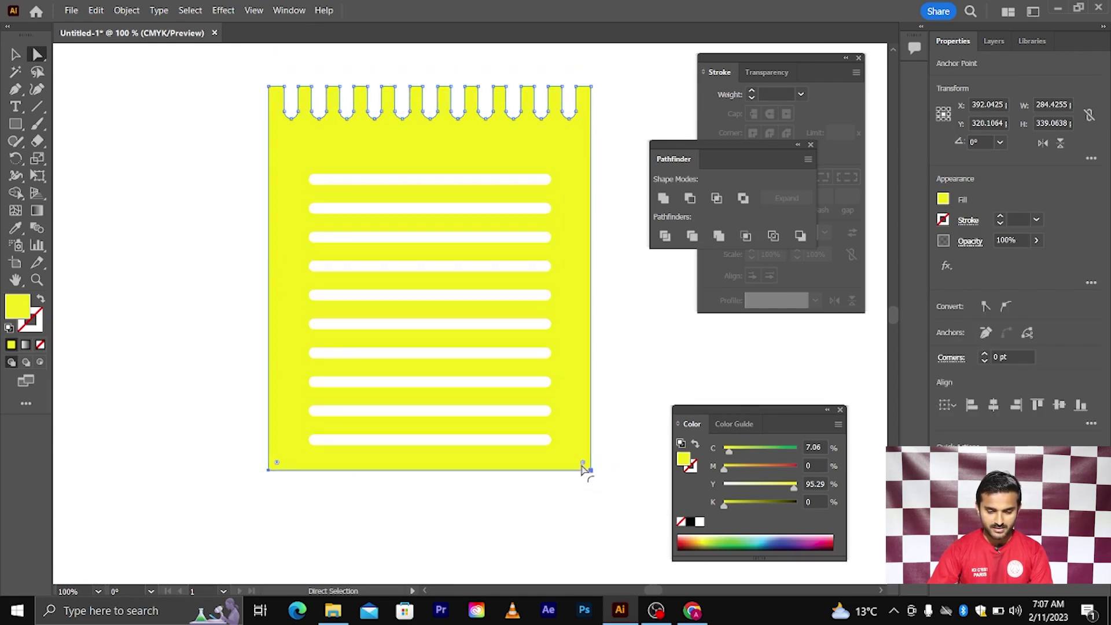
pyautogui.moveTo(583, 447)
pyautogui.mouseDown()
pyautogui.moveTo(573, 318)
pyautogui.moveTo(583, 442)
pyautogui.mouseUp()
pyautogui.scroll(1, 421, 173)
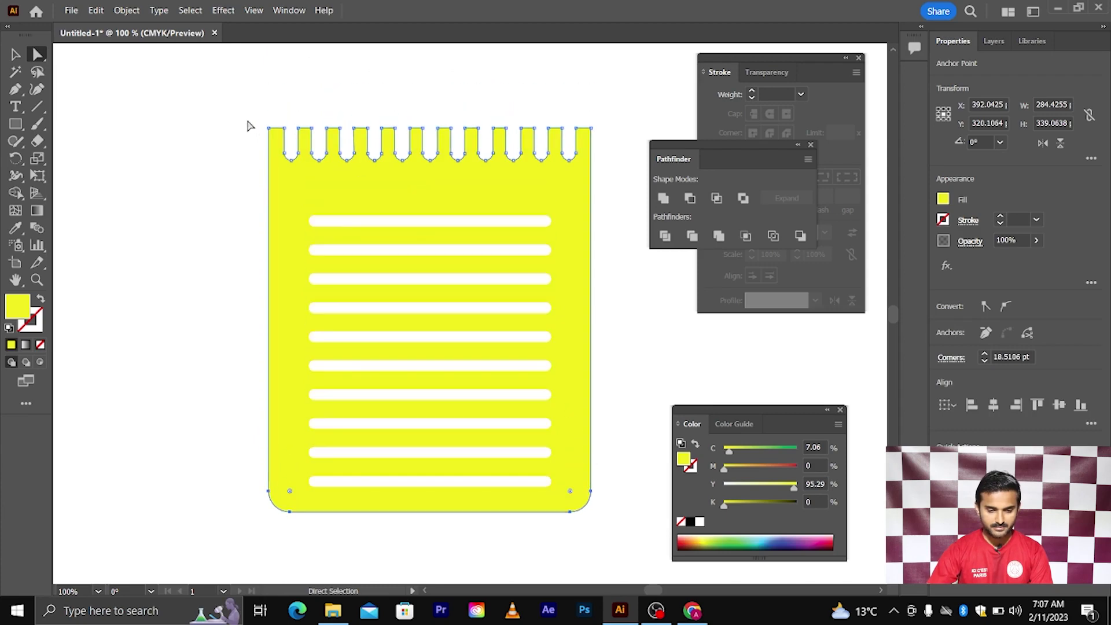
# - Round the notepad's upper-left outer corner by about 13 pt and its upper-right outer corner similarly
pyautogui.moveTo(275, 144); pyautogui.dragTo(287, 153)
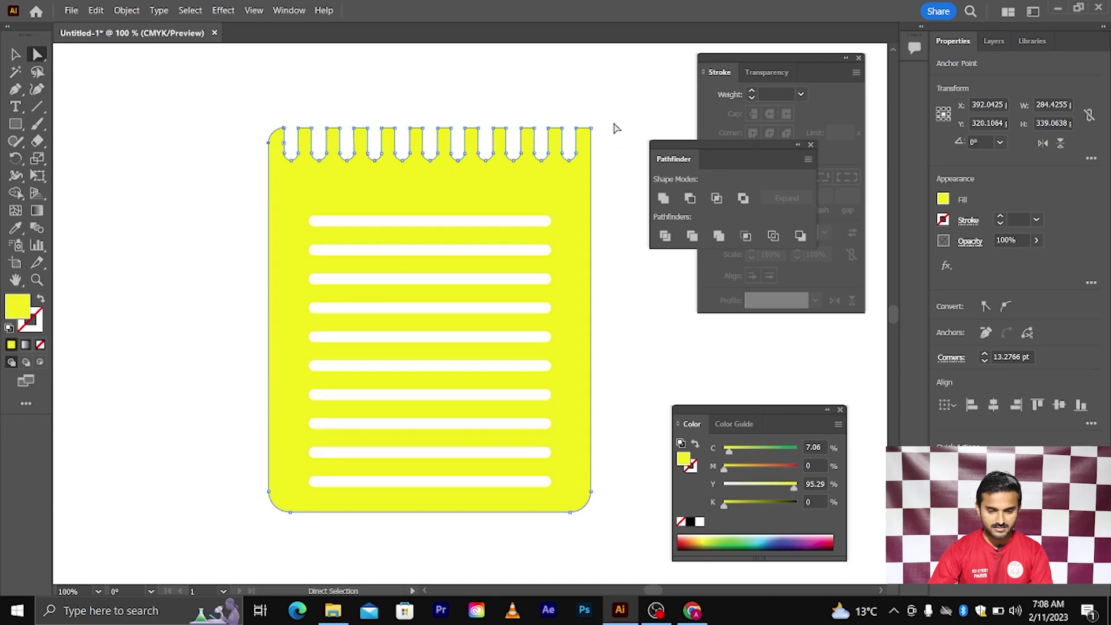
pyautogui.moveTo(583, 142); pyautogui.dragTo(506, 186)
pyautogui.click(243, 189)
# - Select the finished yellow notepad with the Magic Wand and bring all the icons into view
pyautogui.hotkey('ctrl', '-')
pyautogui.press('y')
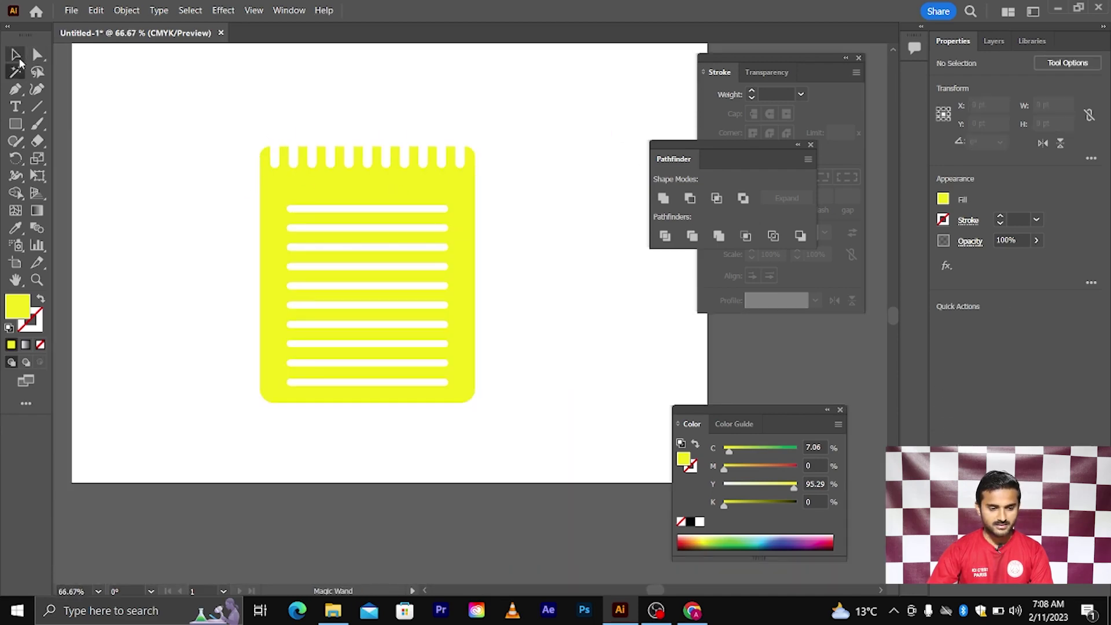
pyautogui.hotkey('ctrl', '-')
pyautogui.click(412, 262)
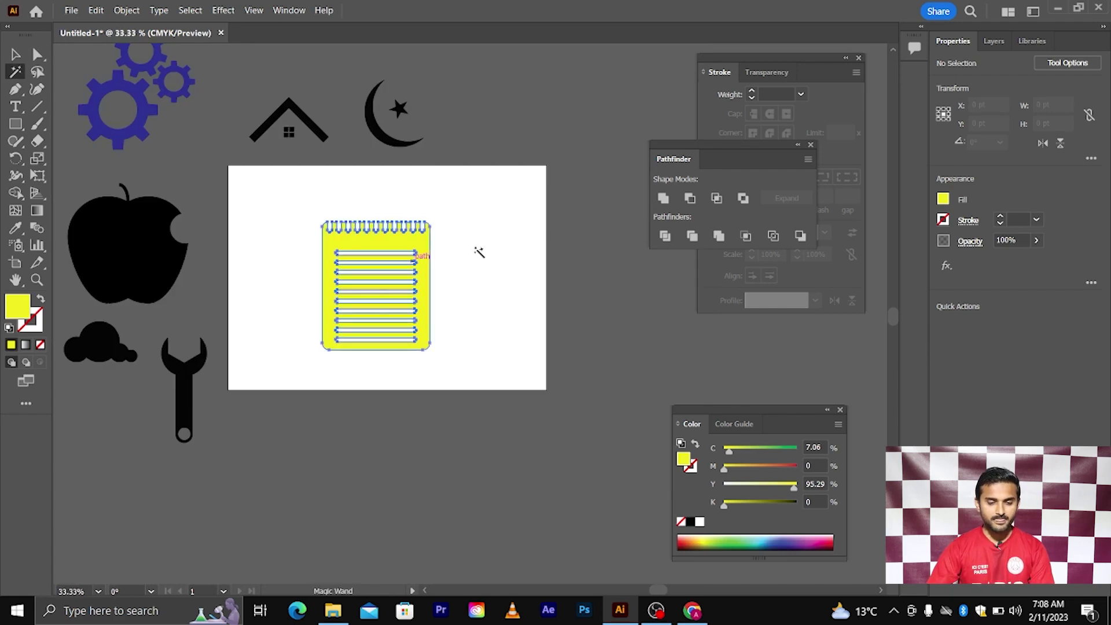
pyautogui.scroll(-1, 393, 272)
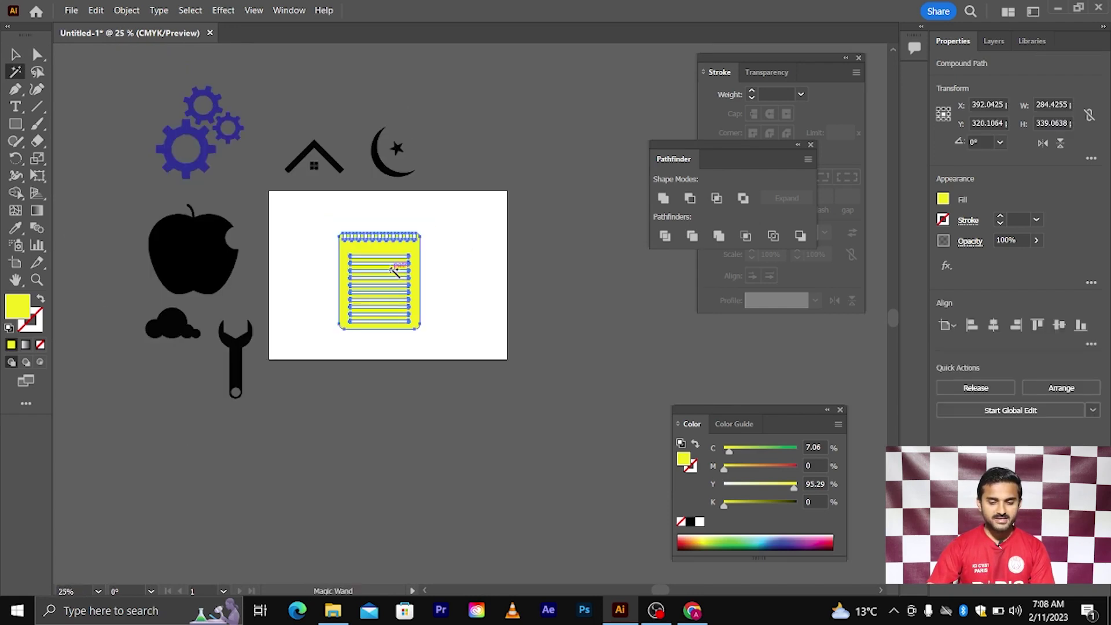